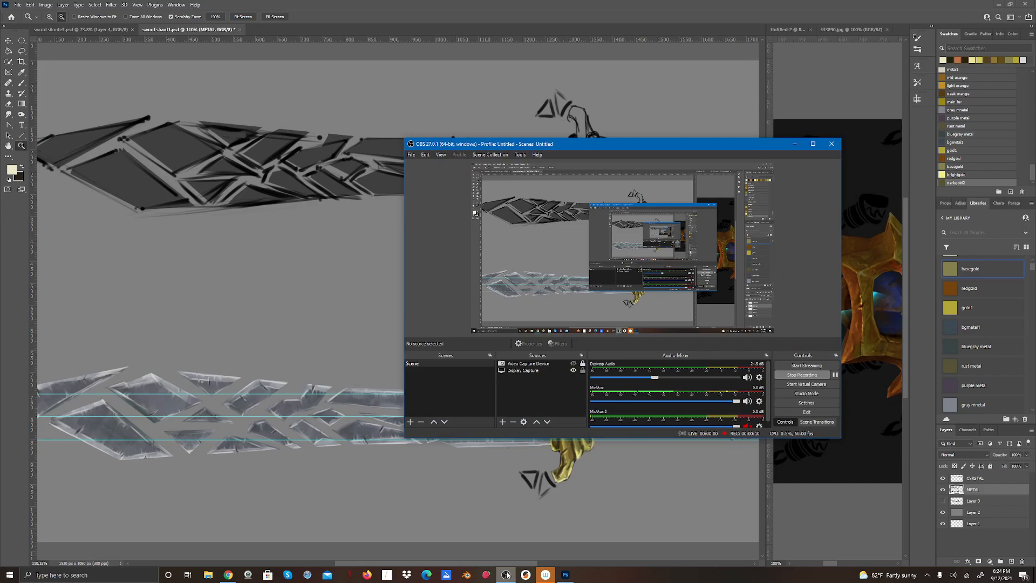
Minimize the OBS recording window and bring the sword's grip and pommel into view in the painting.
left_click(794, 144)
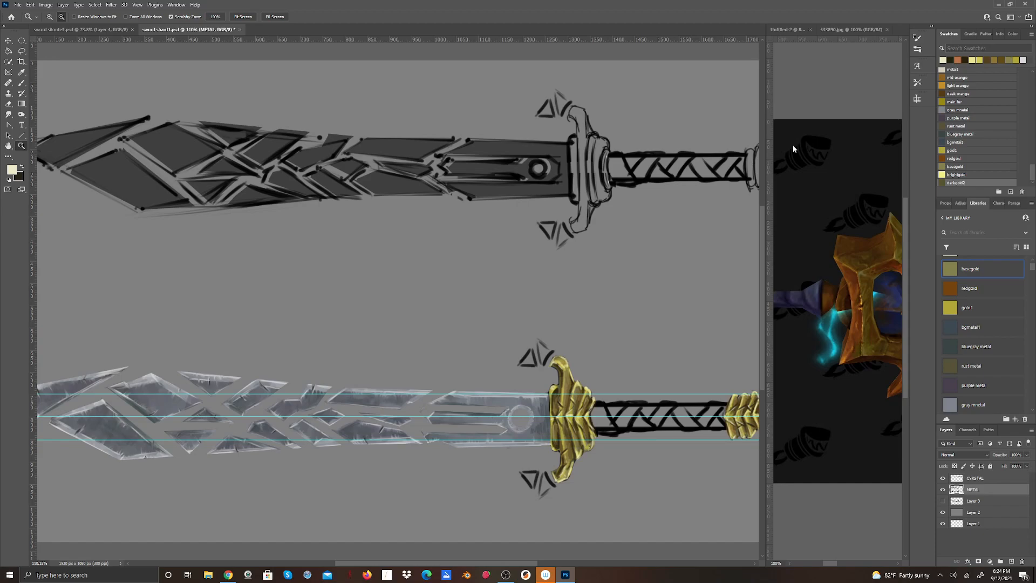
left_click_drag(431, 564, 489, 564)
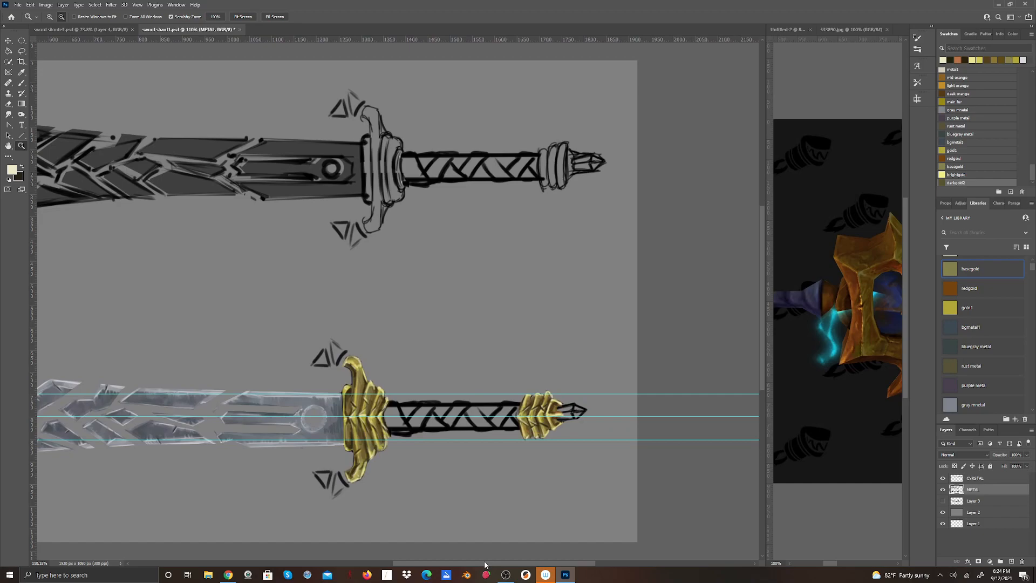
left_click(14, 170)
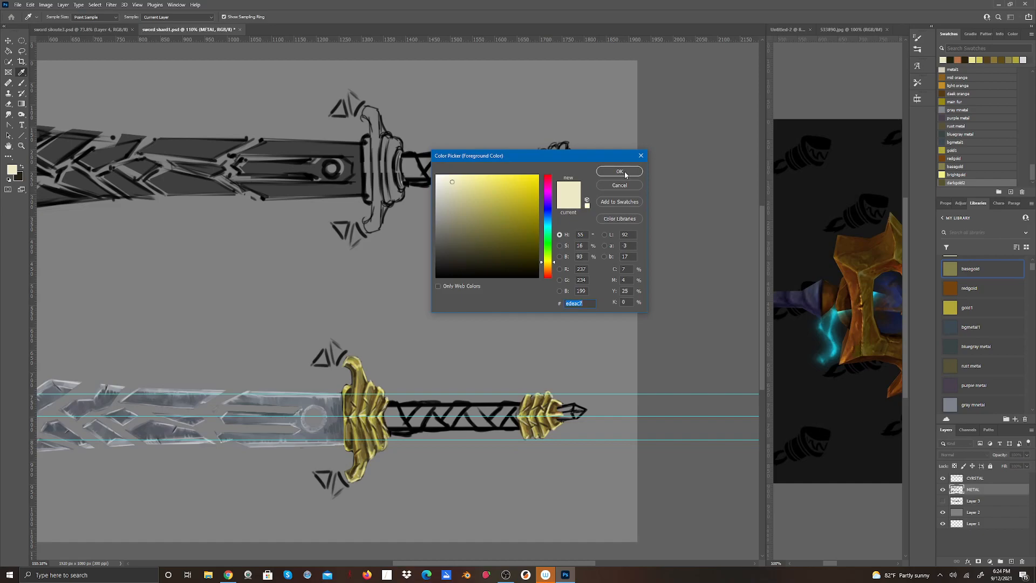
left_click(641, 155)
key("z")
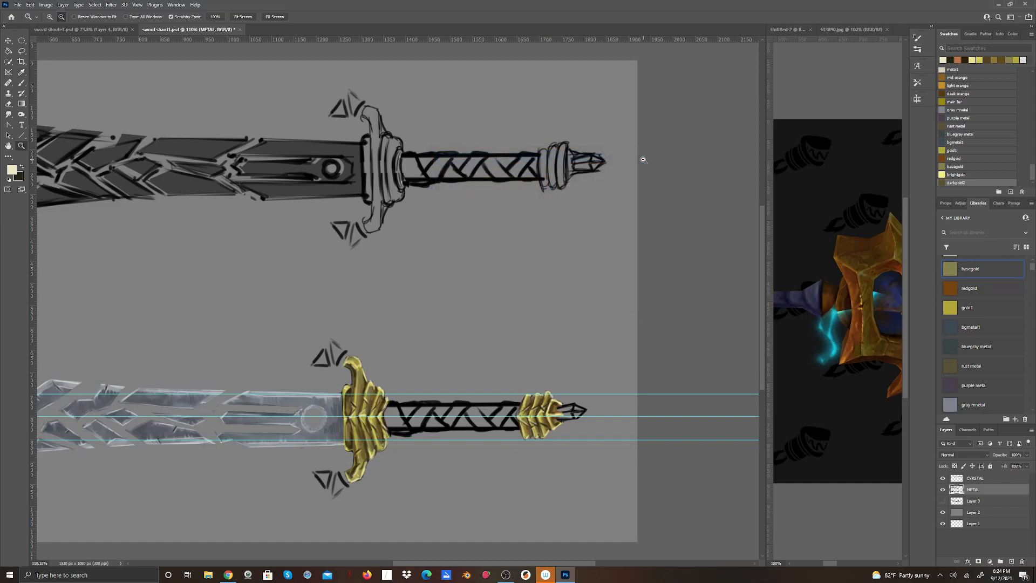
Widen the reference image pane to about half of the workspace so the reference sword's hilt and grip are visible.
mouse_move(832, 563)
left_mouse_down()
mouse_move(845, 564)
mouse_move(835, 564)
left_mouse_up()
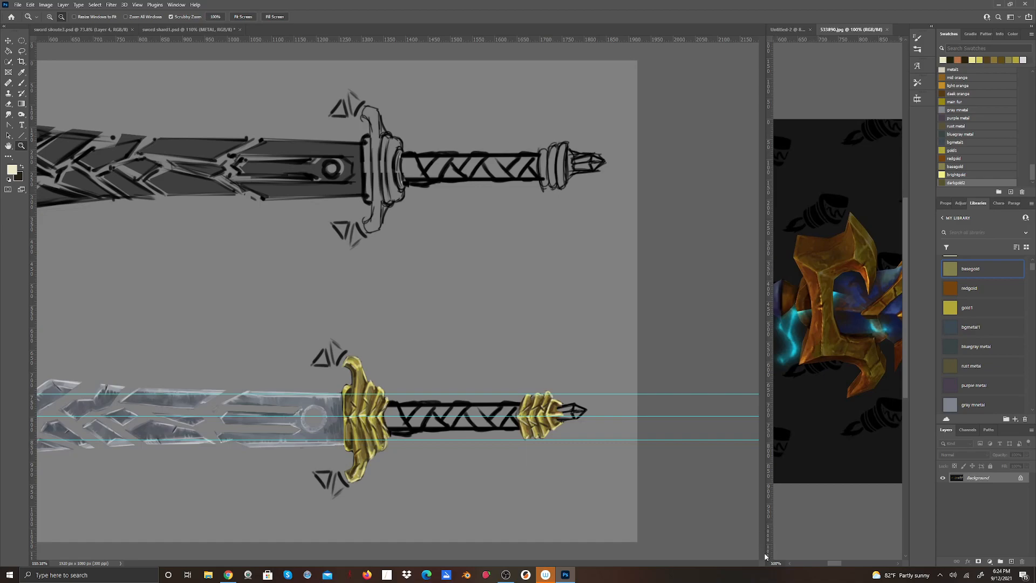
left_click_drag(765, 553, 452, 550)
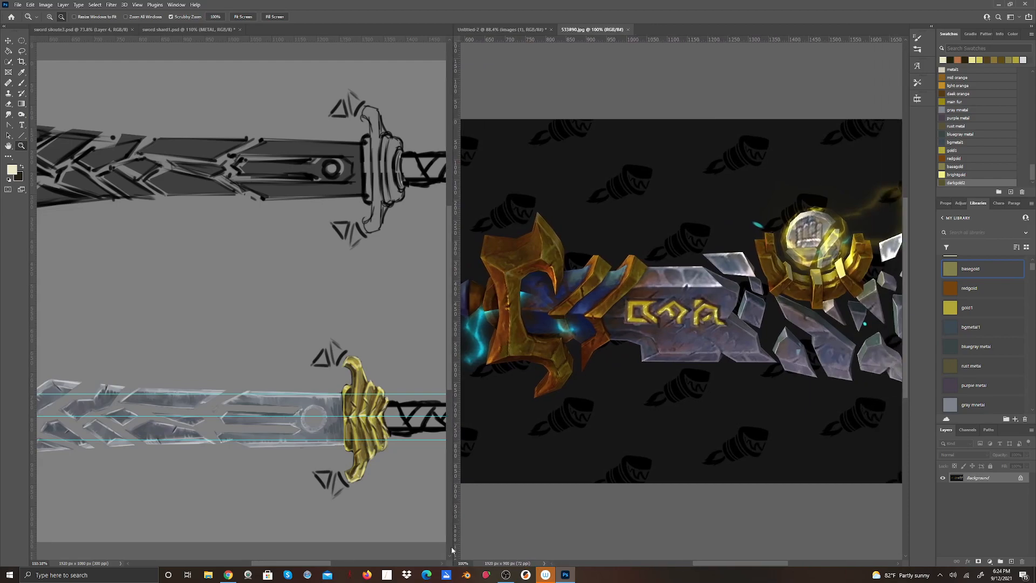
left_click_drag(769, 565, 730, 561)
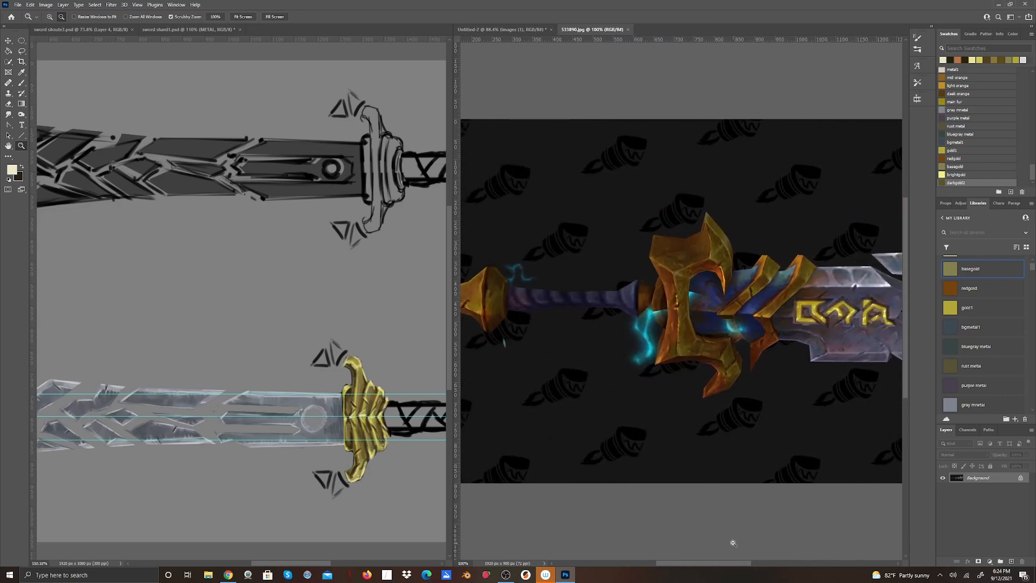
Bring up the Untitled-2 weapon reference sheet and examine the grips and wraps of its stylized swords at close range.
left_click(502, 30)
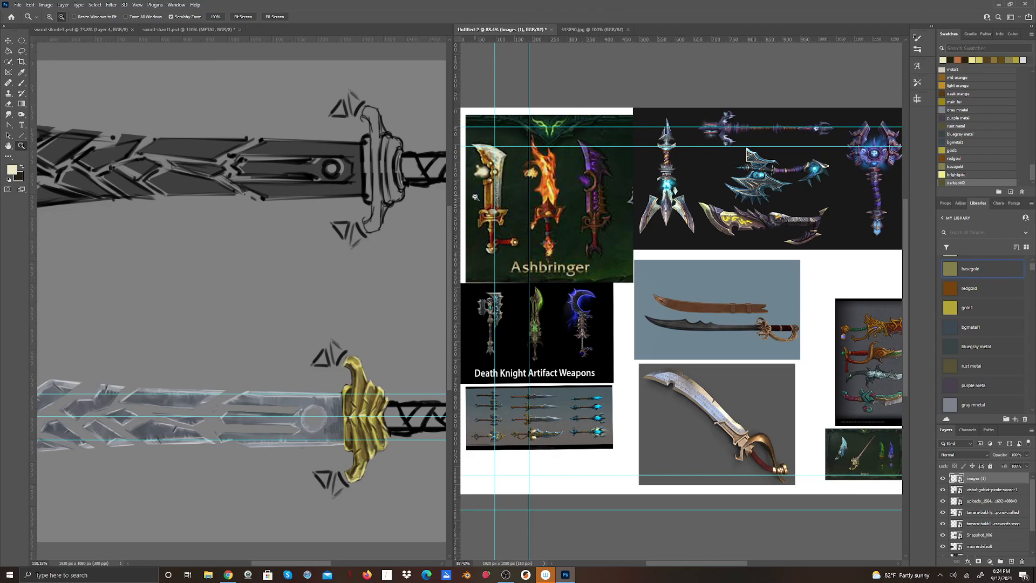
left_click_drag(519, 226, 561, 211)
left_click_drag(647, 562, 701, 555)
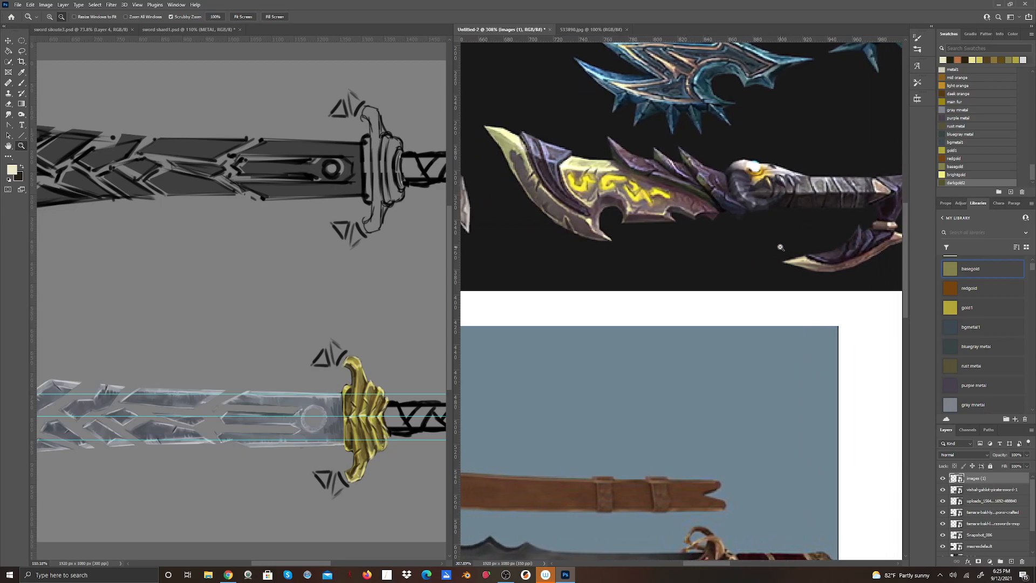
left_click_drag(718, 564, 759, 570)
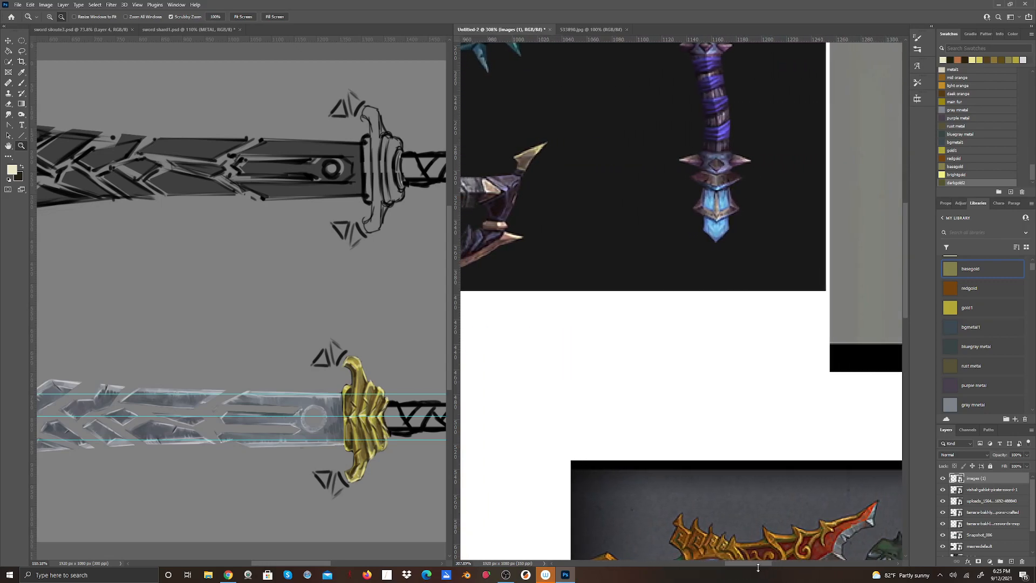
left_click_drag(905, 251, 906, 295)
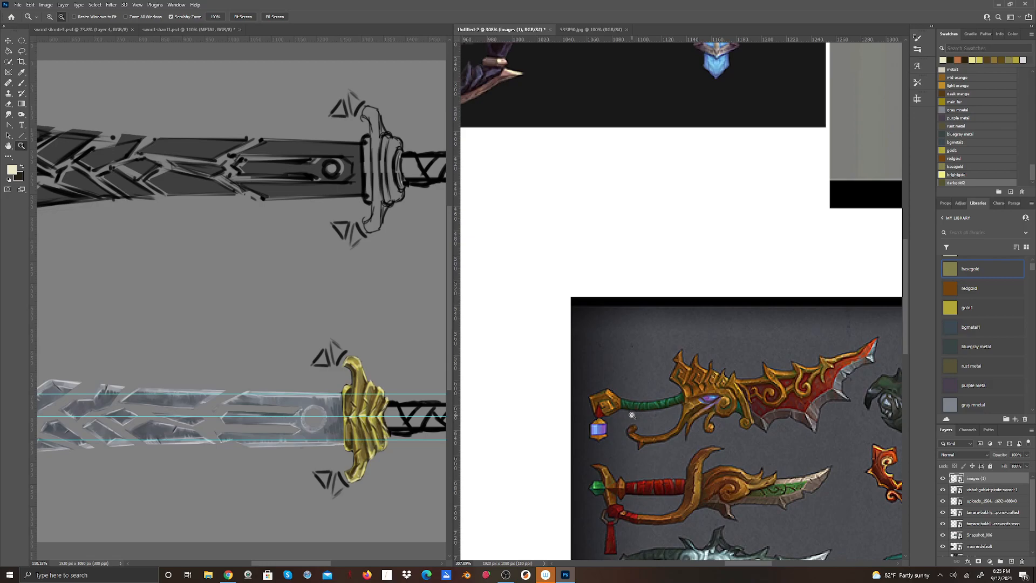
left_click_drag(906, 332, 903, 361)
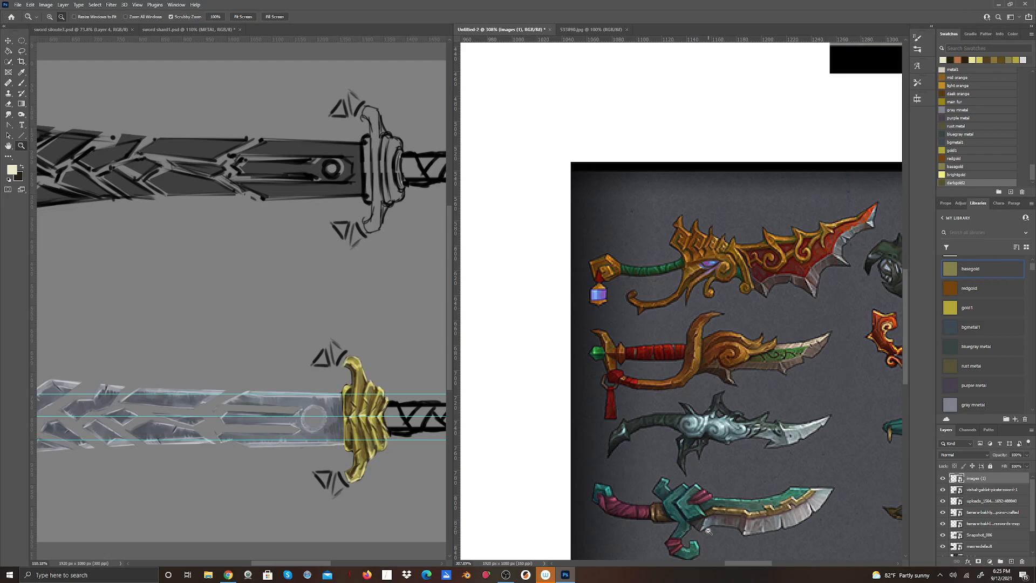
left_click_drag(746, 564, 789, 565)
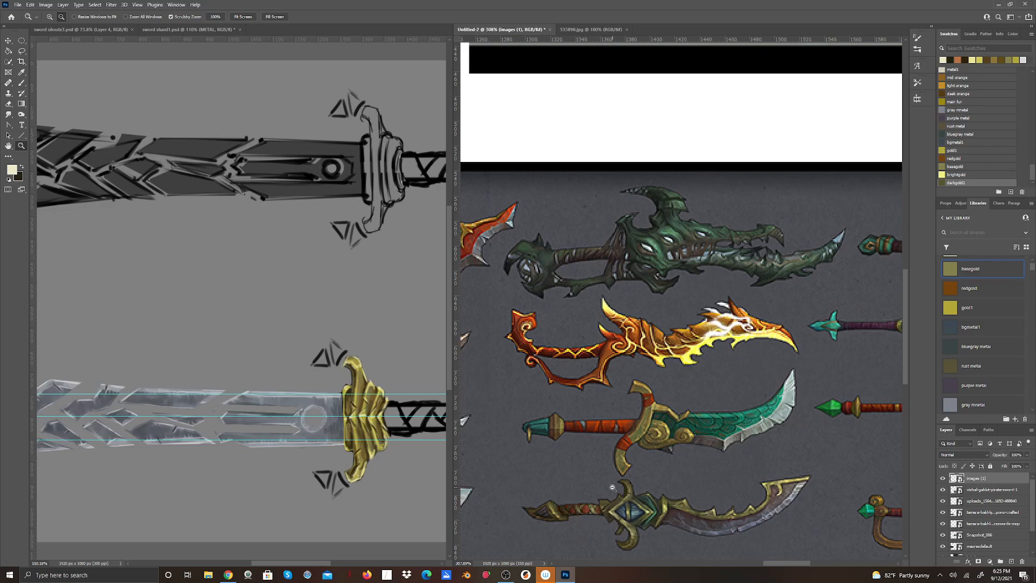
Take up the Brush on the METAL layer of the sword painting and set the foreground color to black (000000).
left_click_drag(323, 565, 355, 567)
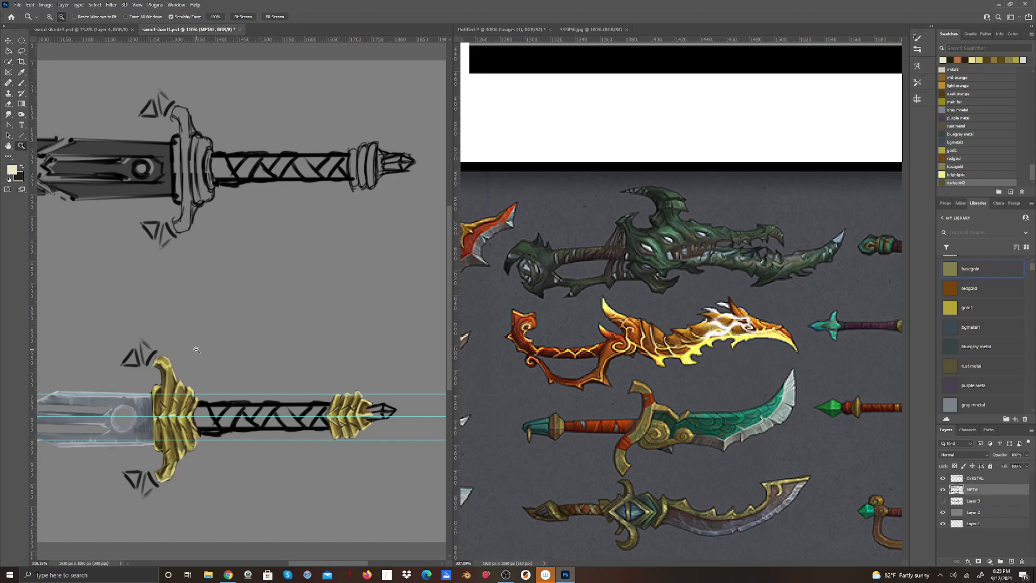
left_click(21, 83)
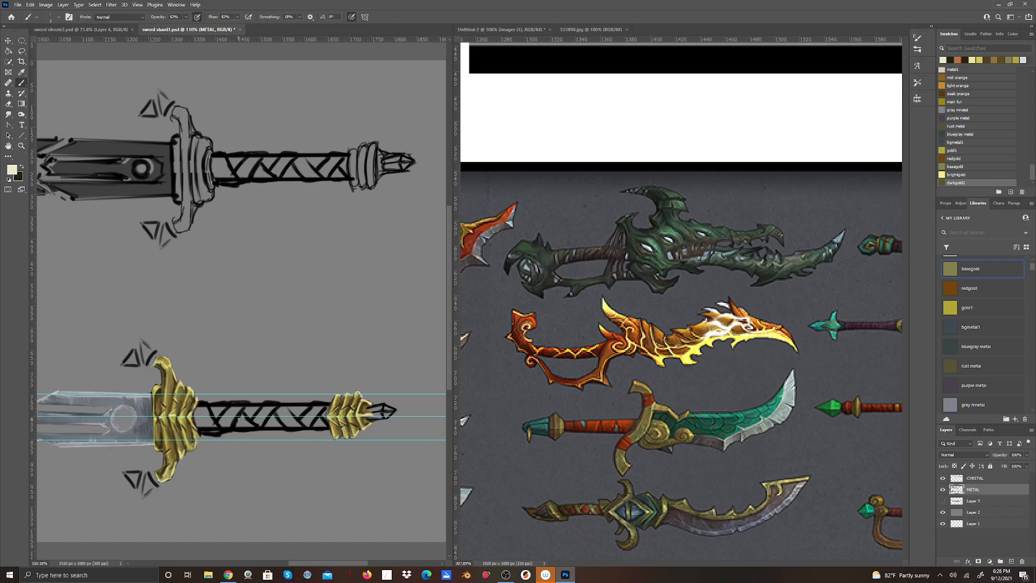
key("x")
left_click(11, 170)
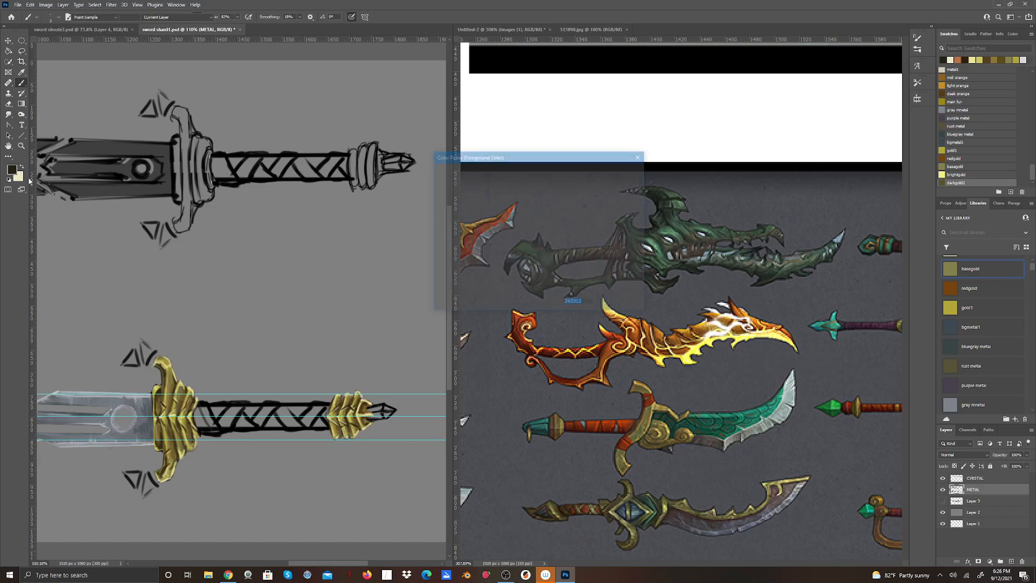
left_click_drag(461, 262, 436, 277)
left_click(627, 173)
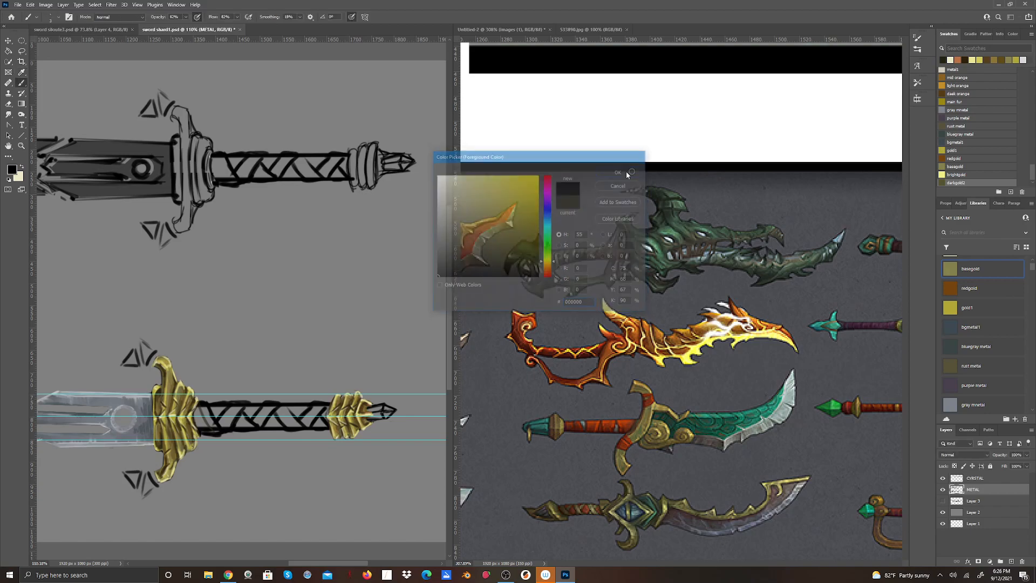
Sketch black strap lines on the guard end of the lower sword's grip and erase the old wrap lines around its middle.
left_click_drag(201, 412, 211, 427)
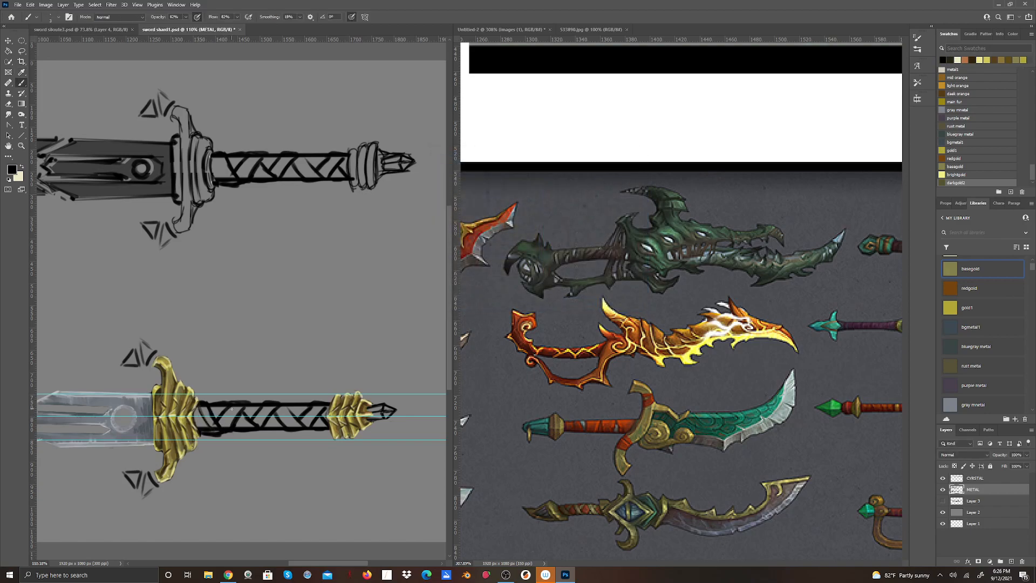
left_click_drag(223, 422, 236, 406)
key("e")
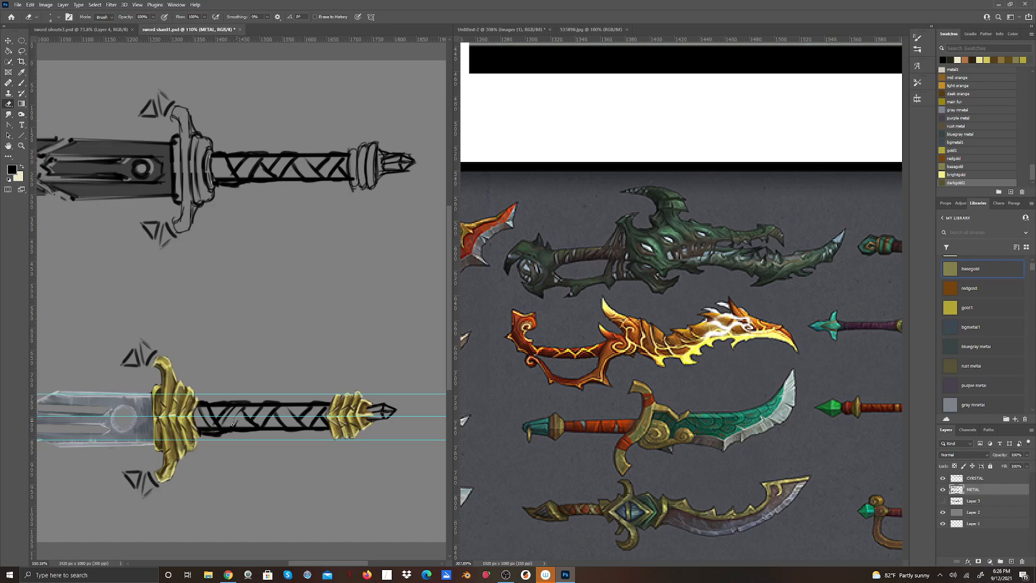
mouse_move(242, 418)
left_mouse_down()
mouse_move(263, 418)
mouse_move(224, 421)
mouse_move(262, 413)
left_mouse_up()
Redraw the crossing diagonal straps in the middle of the grip in black and clean up their overlaps.
left_click(24, 84)
left_click_drag(231, 424, 241, 409)
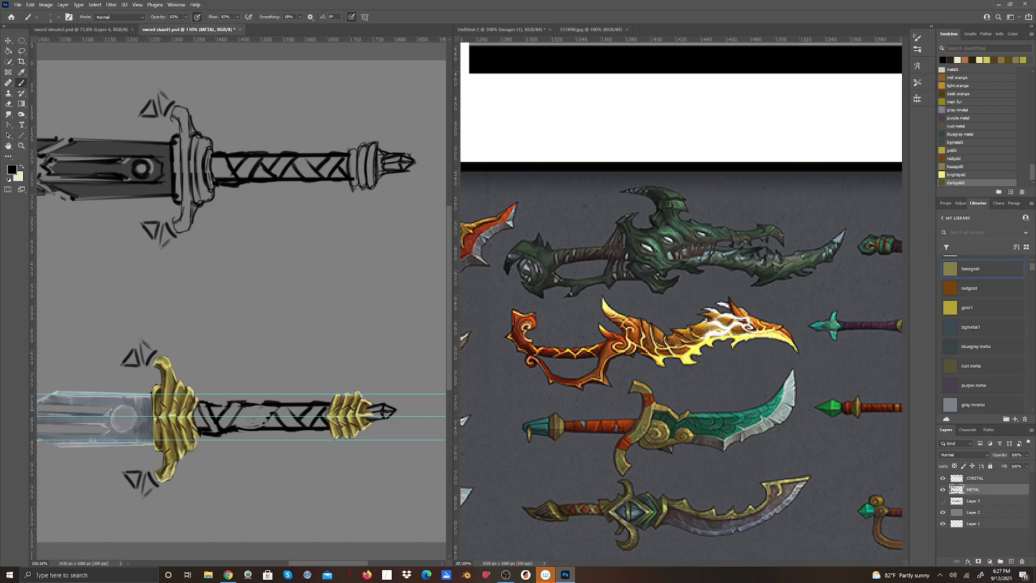
mouse_move(241, 408)
left_mouse_down()
mouse_move(254, 429)
mouse_move(261, 423)
left_mouse_up()
mouse_move(264, 433)
left_mouse_down()
mouse_move(254, 432)
mouse_move(263, 431)
left_mouse_up()
left_click(8, 104)
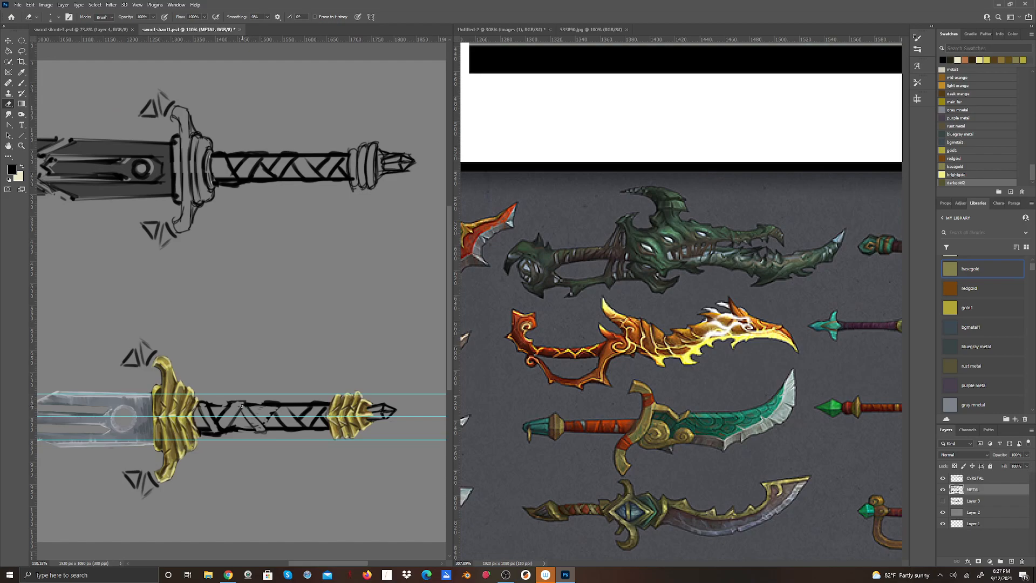
left_click(21, 83)
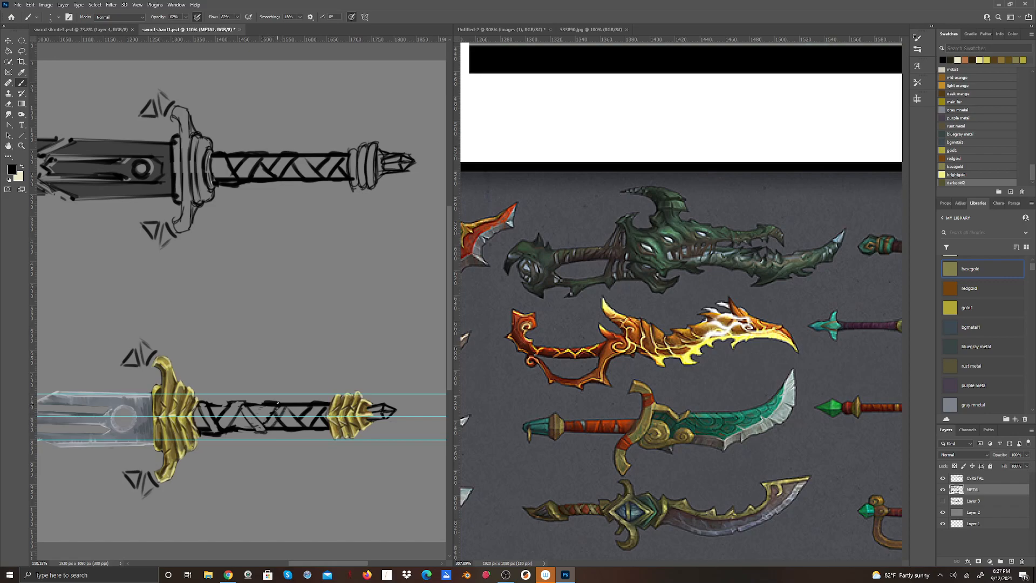
Thin the heavy wrap outlines on the guard half of the grip and erase the old wraps near the pommel.
key("e")
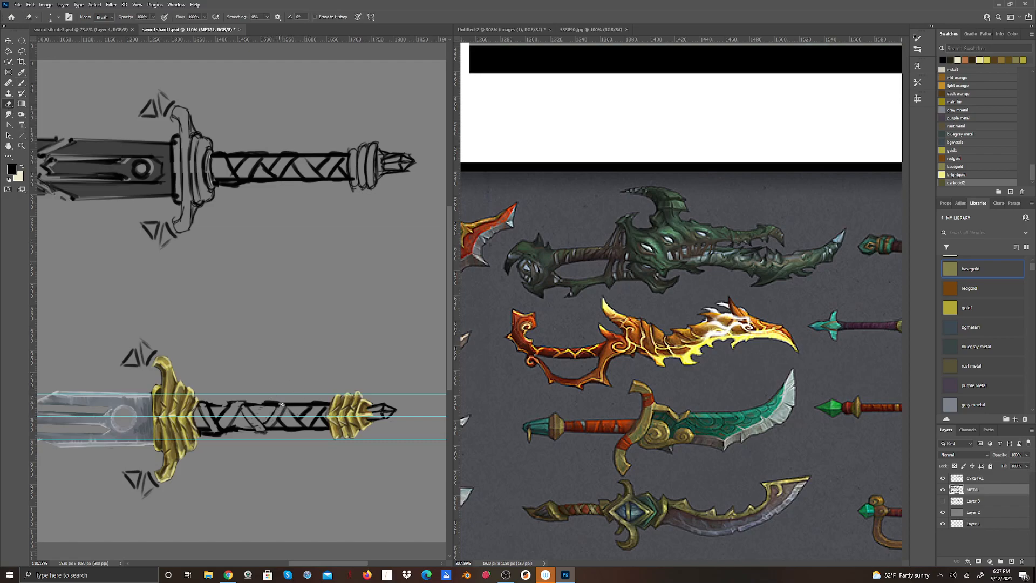
mouse_move(265, 401)
left_mouse_down()
mouse_move(276, 402)
mouse_move(230, 431)
mouse_move(239, 431)
mouse_move(208, 432)
left_mouse_up()
left_click(20, 84)
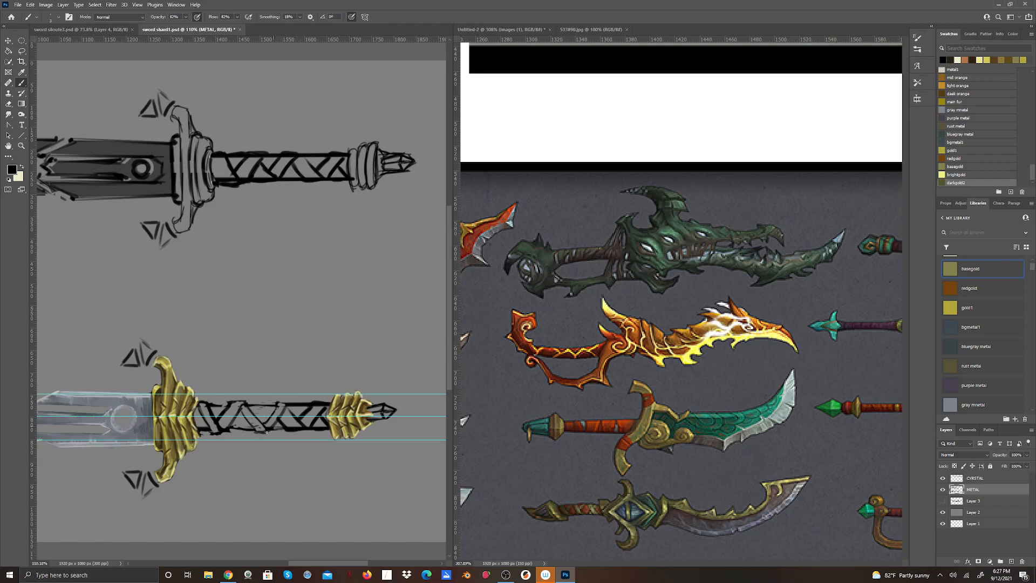
left_click(8, 103)
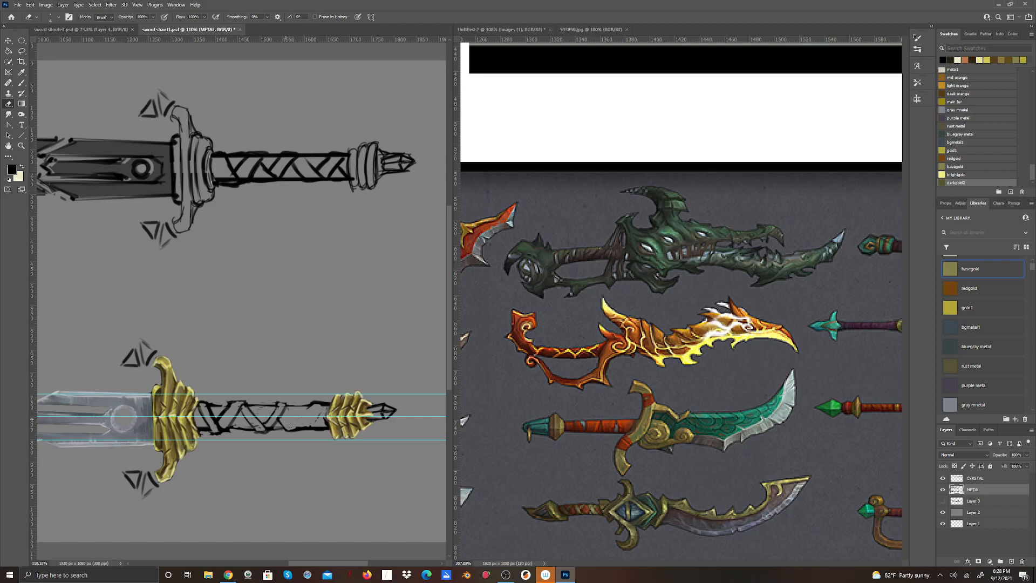
Draw new crossing straps on the pommel end of the grip and trim their lines with the Eraser.
left_click(24, 84)
mouse_move(286, 409)
left_mouse_down()
mouse_move(310, 420)
mouse_move(293, 424)
mouse_move(314, 404)
mouse_move(322, 426)
left_mouse_up()
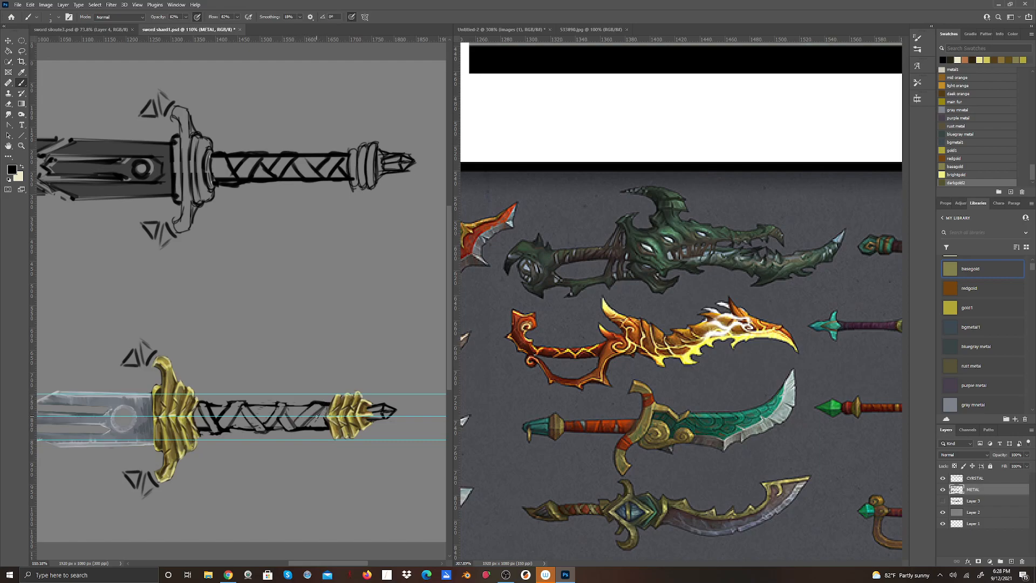
left_click_drag(319, 420, 319, 415)
key("e")
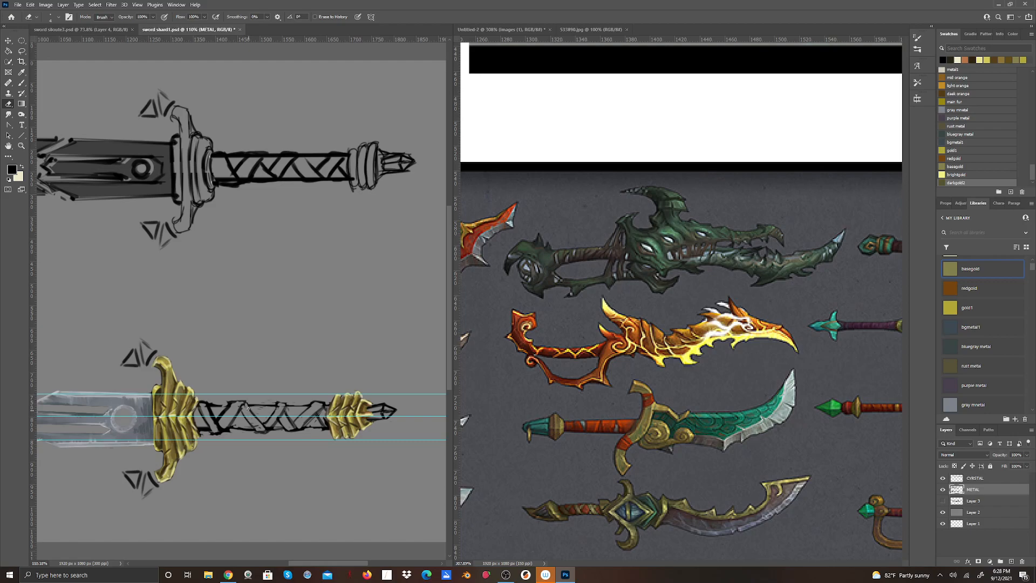
Refine the strap edges in the middle of the grip by alternating short black brush strokes with erasing.
left_click(22, 83)
mouse_move(250, 405)
left_mouse_down()
mouse_move(254, 416)
mouse_move(248, 402)
left_mouse_up()
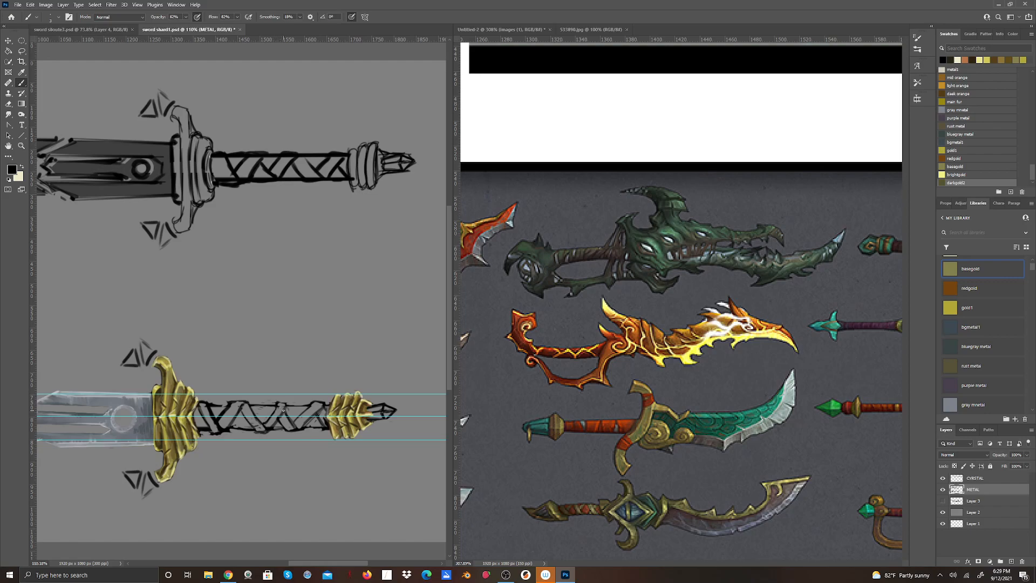
left_click_drag(266, 422, 274, 409)
left_click(8, 105)
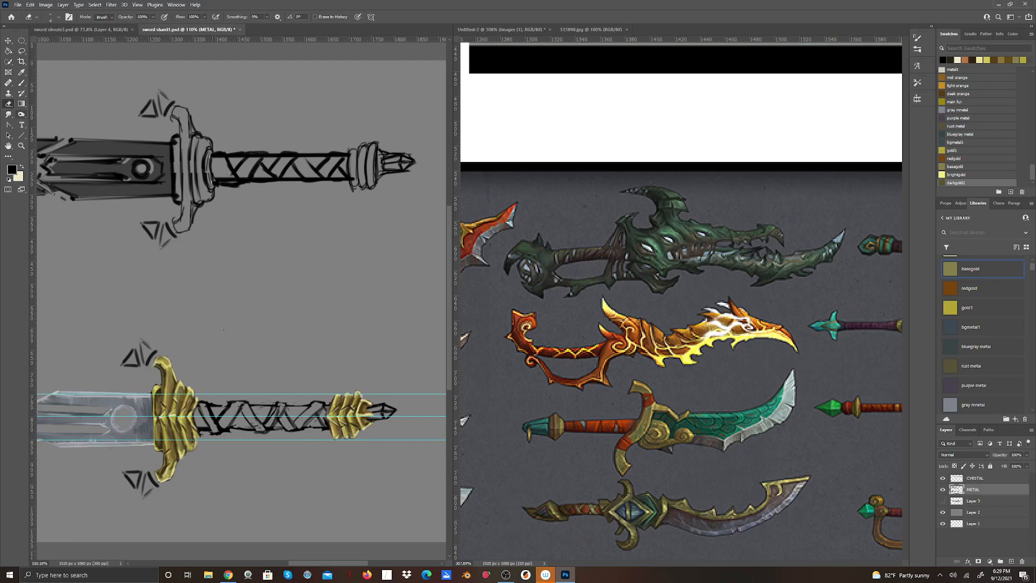
mouse_move(274, 412)
left_mouse_down()
mouse_move(283, 402)
mouse_move(293, 424)
mouse_move(290, 416)
left_mouse_up()
left_click(22, 83)
mouse_move(290, 410)
left_mouse_down()
mouse_move(281, 429)
mouse_move(292, 415)
mouse_move(301, 432)
mouse_move(289, 429)
mouse_move(304, 431)
mouse_move(287, 429)
left_mouse_up()
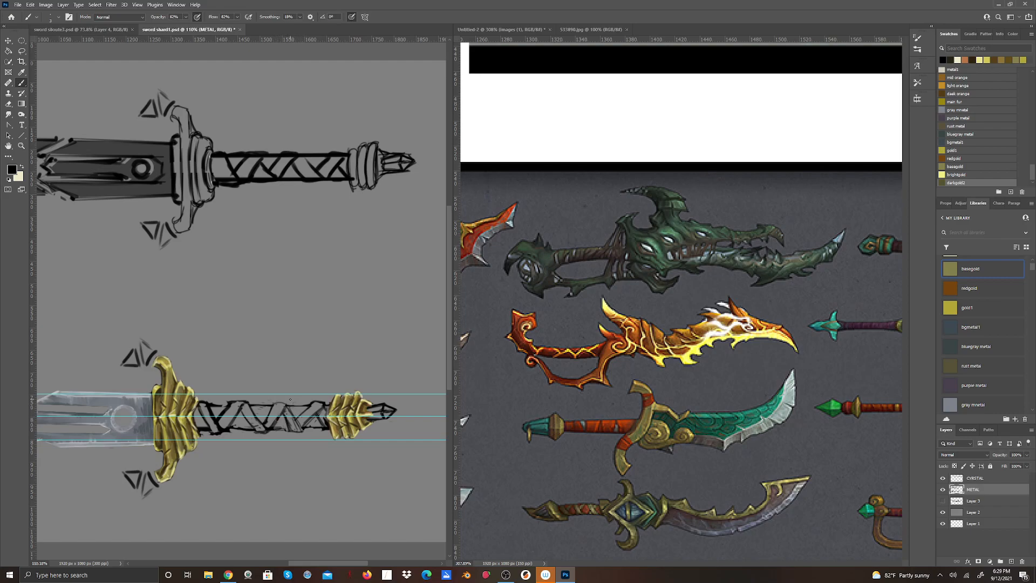
Erase stray and overly thick line work inside the straps along the whole grip.
left_click(8, 103)
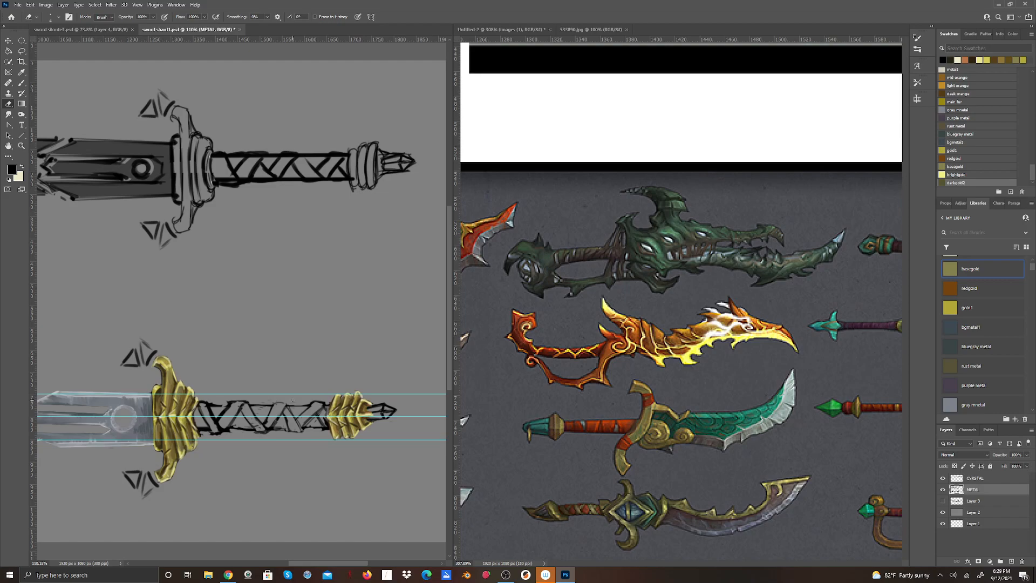
left_click_drag(207, 405, 216, 426)
mouse_move(303, 412)
left_mouse_down()
mouse_move(312, 405)
mouse_move(326, 421)
left_mouse_up()
left_click_drag(274, 420, 285, 407)
Set the foreground color to a bright reddish orange.
left_click(21, 72)
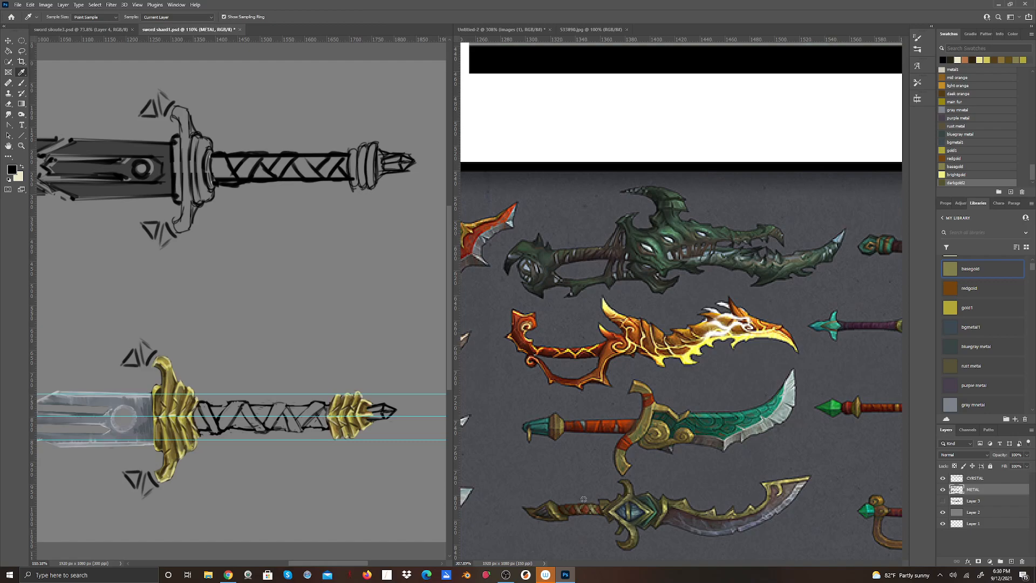
left_click(12, 170)
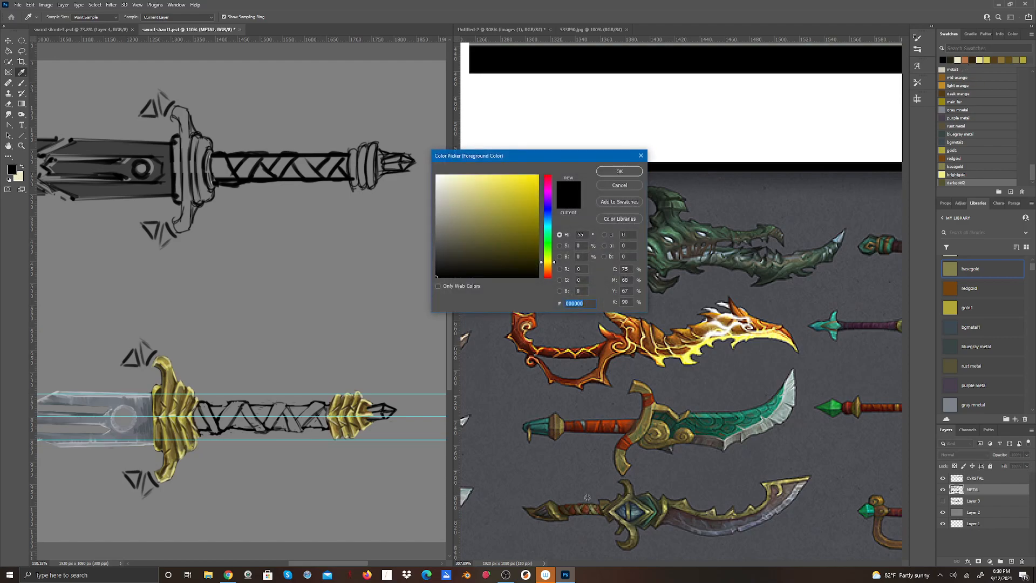
mouse_move(554, 268)
left_mouse_down()
mouse_move(554, 186)
mouse_move(555, 274)
left_mouse_up()
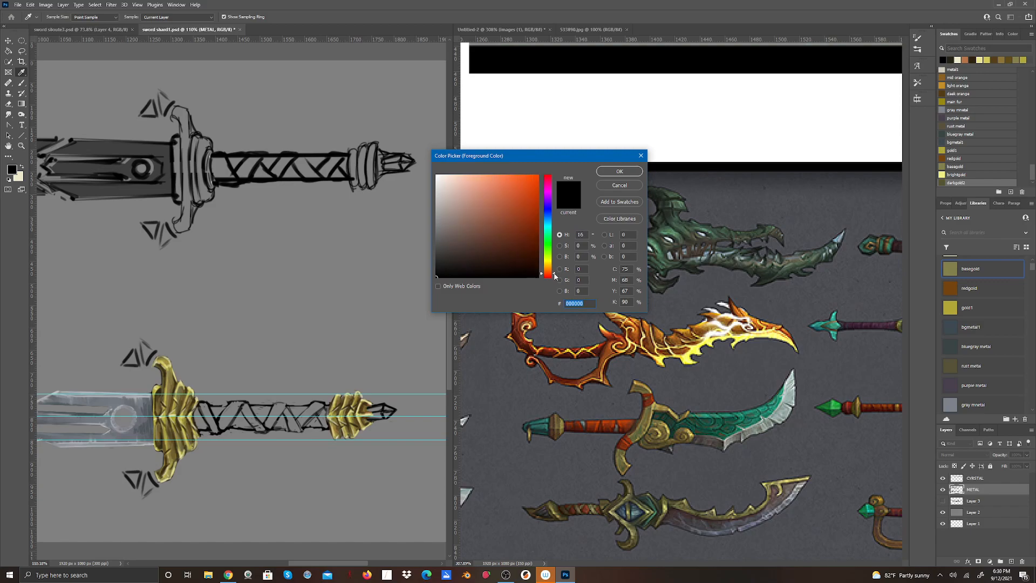
left_click(514, 195)
left_click(609, 171)
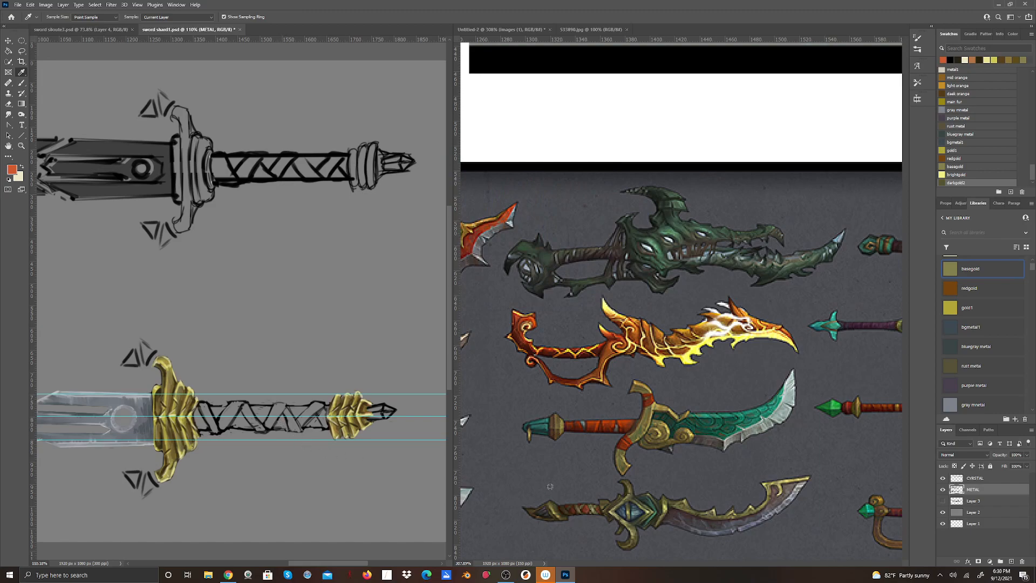
left_click(13, 171)
left_click(509, 227)
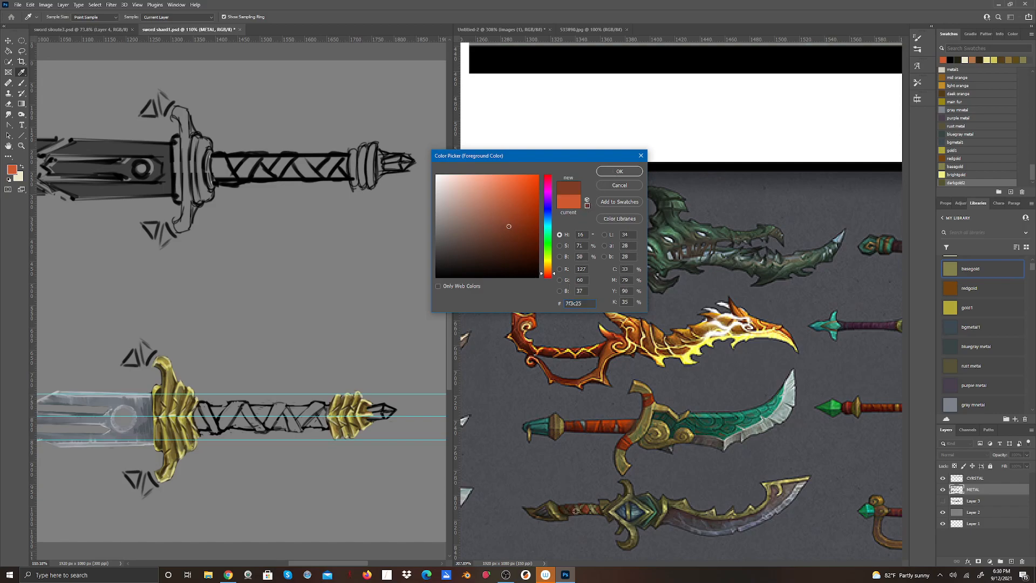
left_click(620, 184)
Save the bright reddish-orange foreground color as a swatch named "brighty ered" in the current library.
left_click(13, 171)
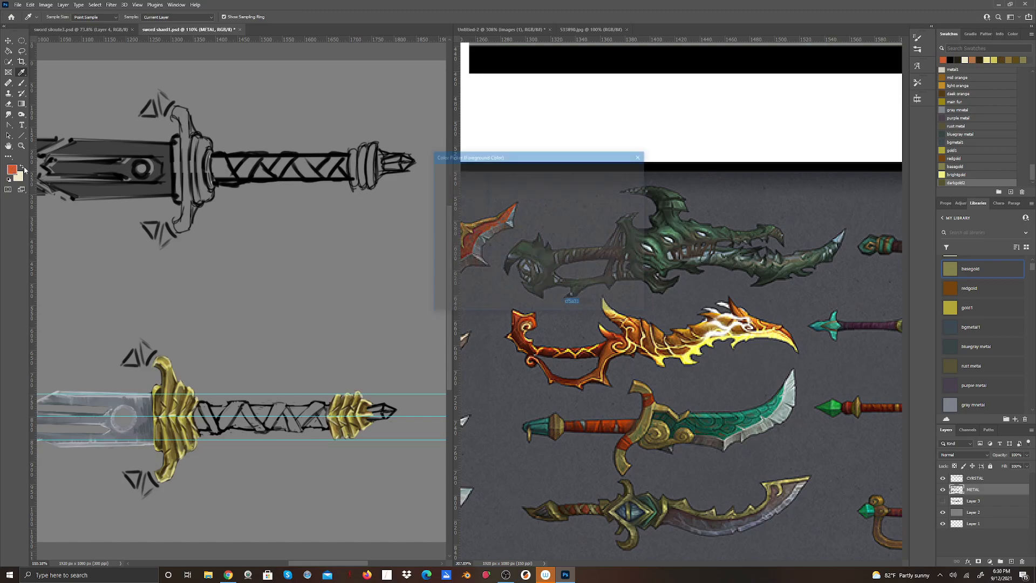
left_click(628, 204)
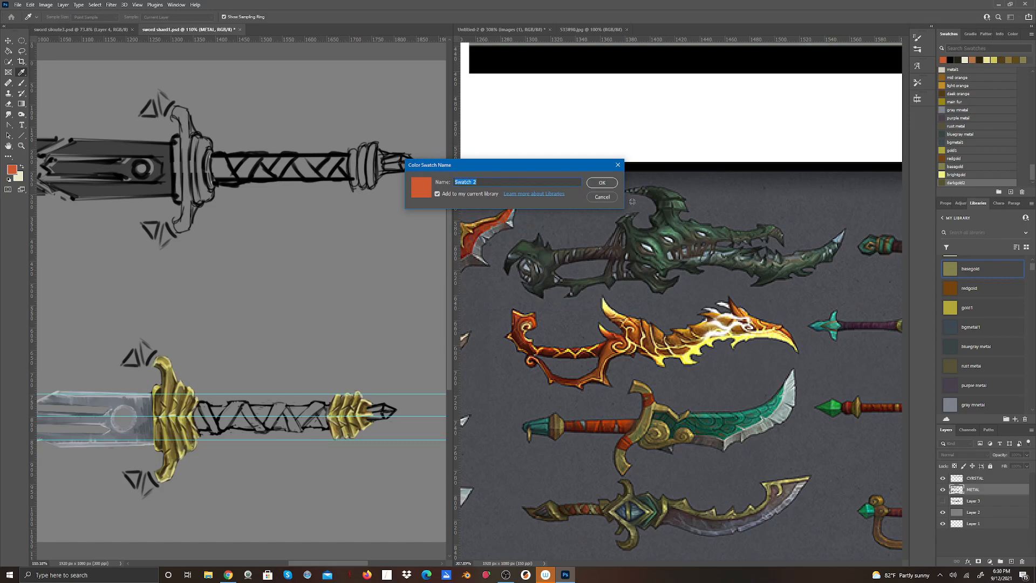
type("brighty ered")
left_click(603, 184)
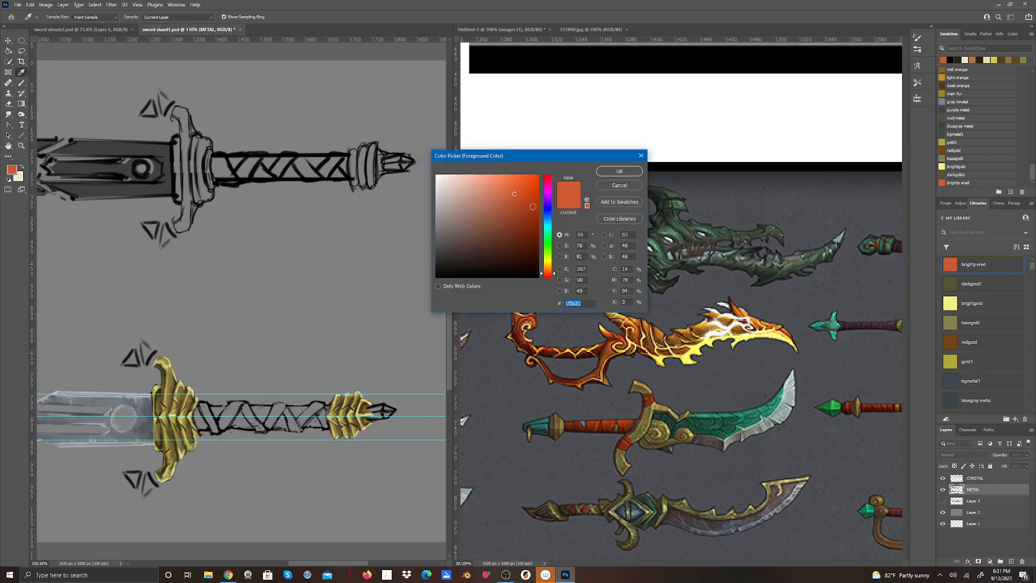
Pick a dark reddish brown (#77402d), save it as the swatch "darkred" and apply it as the foreground color.
left_click_drag(511, 196, 500, 229)
left_click(619, 172)
left_click(624, 202)
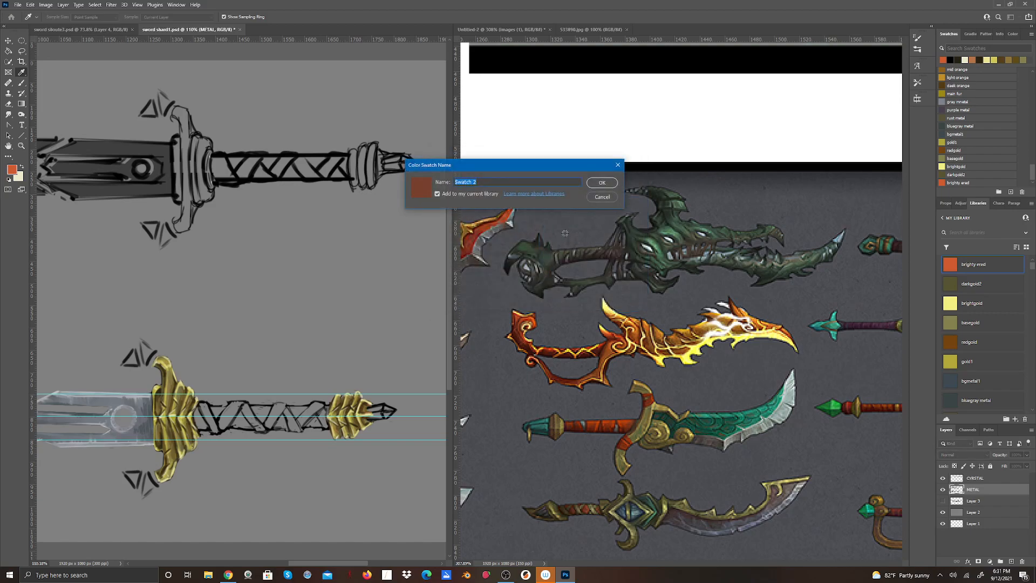
type("darkred")
left_click(605, 186)
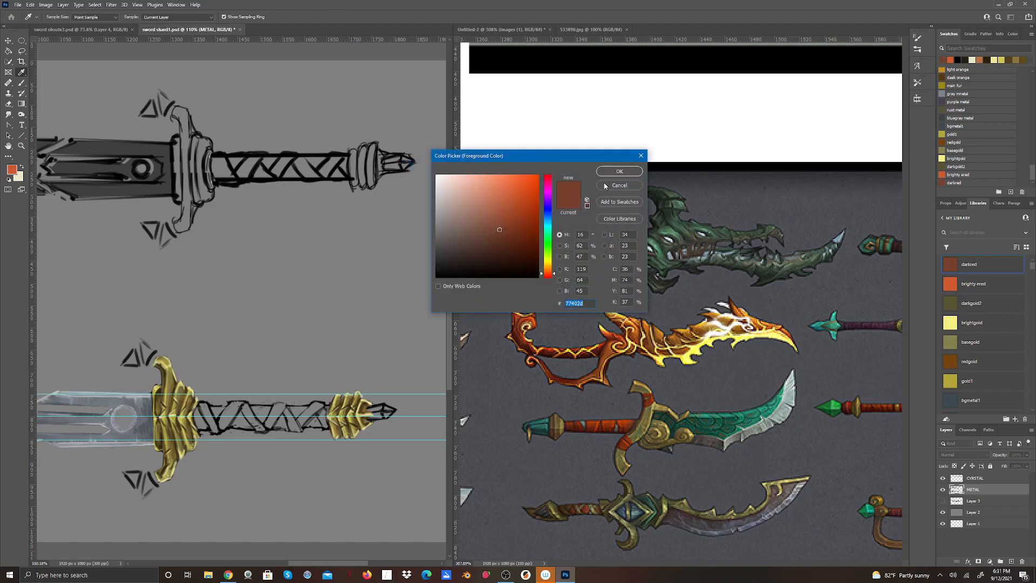
left_click(620, 172)
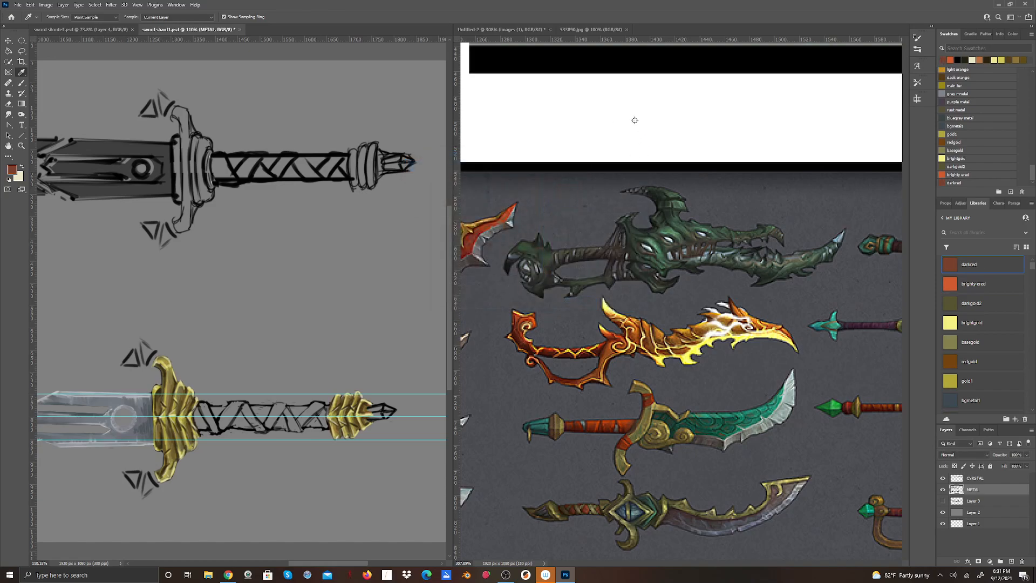
Adjust the Brush tool's opacity and paint the exposed grip sections between the straps dark reddish brown.
left_click(22, 83)
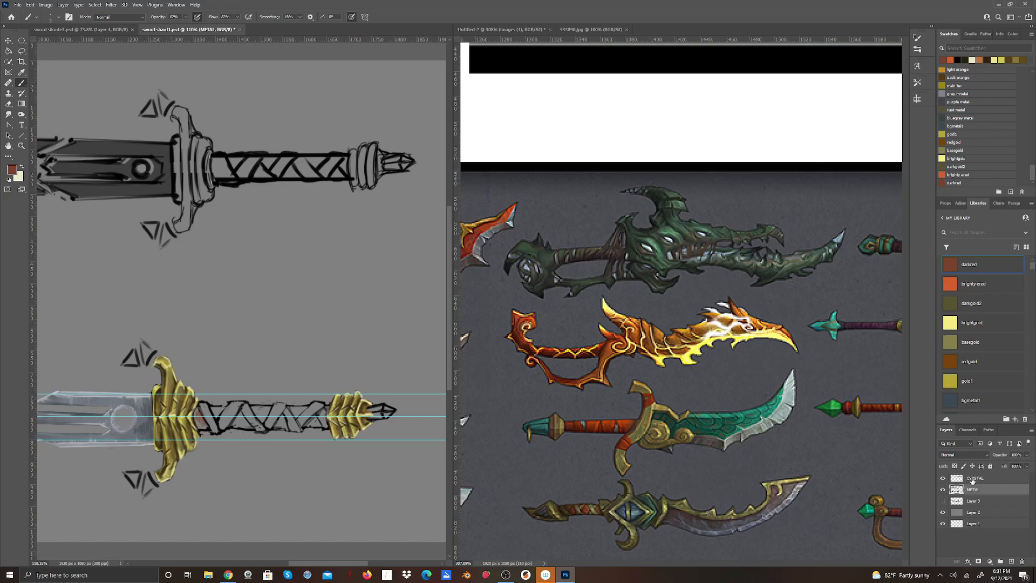
left_click(59, 16)
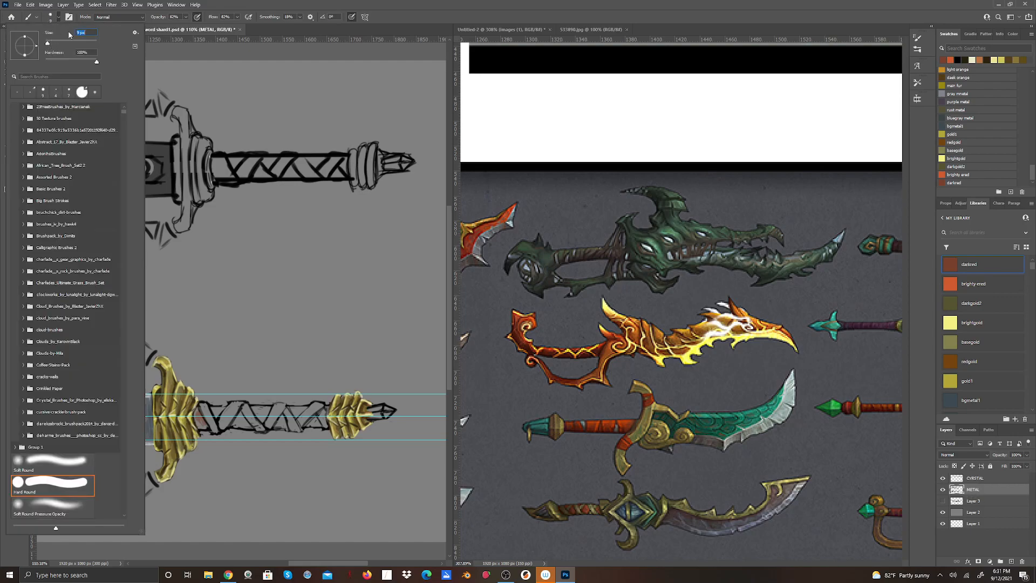
left_click(238, 3)
mouse_move(197, 413)
left_mouse_down()
mouse_move(201, 427)
mouse_move(197, 409)
mouse_move(204, 420)
mouse_move(220, 410)
left_mouse_up()
left_click(185, 17)
left_click_drag(185, 28, 200, 25)
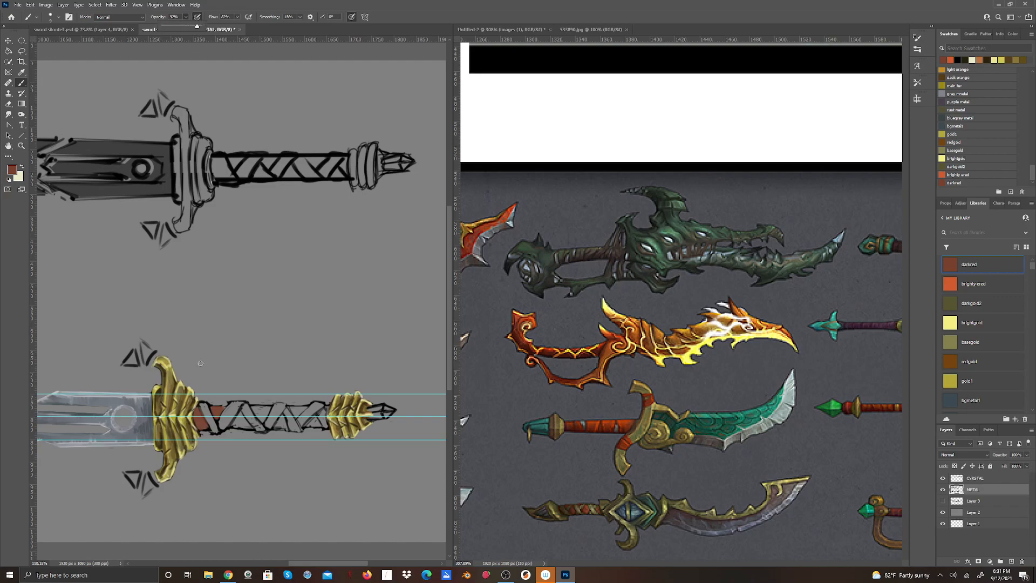
left_click(215, 414)
left_click(185, 18)
left_click(199, 419)
mouse_move(234, 425)
left_mouse_down()
mouse_move(274, 411)
mouse_move(257, 407)
mouse_move(262, 420)
mouse_move(268, 408)
mouse_move(278, 426)
mouse_move(310, 425)
left_mouse_up()
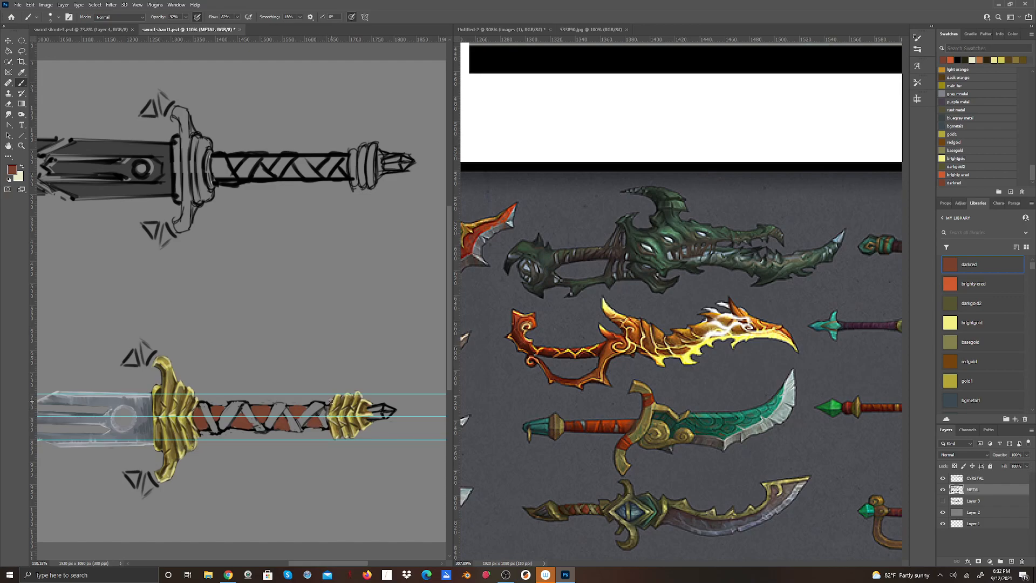
Paint over the exposed grip sections with a darker red (#511a1a) and clean up the strap edges with the Eraser.
left_click(11, 169)
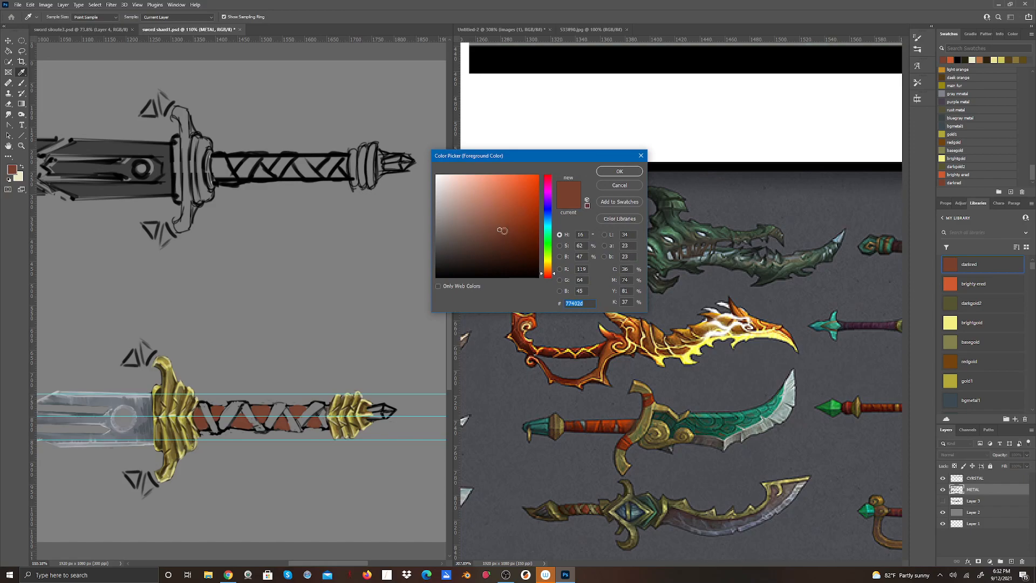
left_click(497, 258)
left_click(555, 277)
left_click(506, 245)
left_click(597, 171)
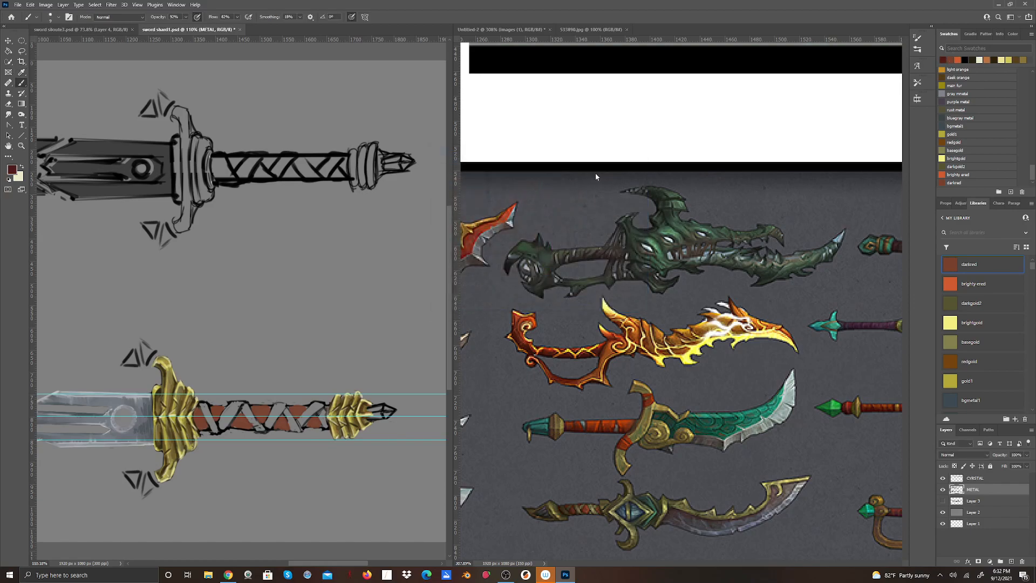
left_click_drag(193, 418, 201, 427)
mouse_move(253, 407)
left_mouse_down()
mouse_move(267, 406)
mouse_move(255, 407)
mouse_move(268, 423)
mouse_move(285, 423)
mouse_move(277, 429)
mouse_move(295, 410)
mouse_move(308, 407)
mouse_move(307, 425)
mouse_move(317, 415)
mouse_move(315, 426)
mouse_move(288, 418)
left_mouse_up()
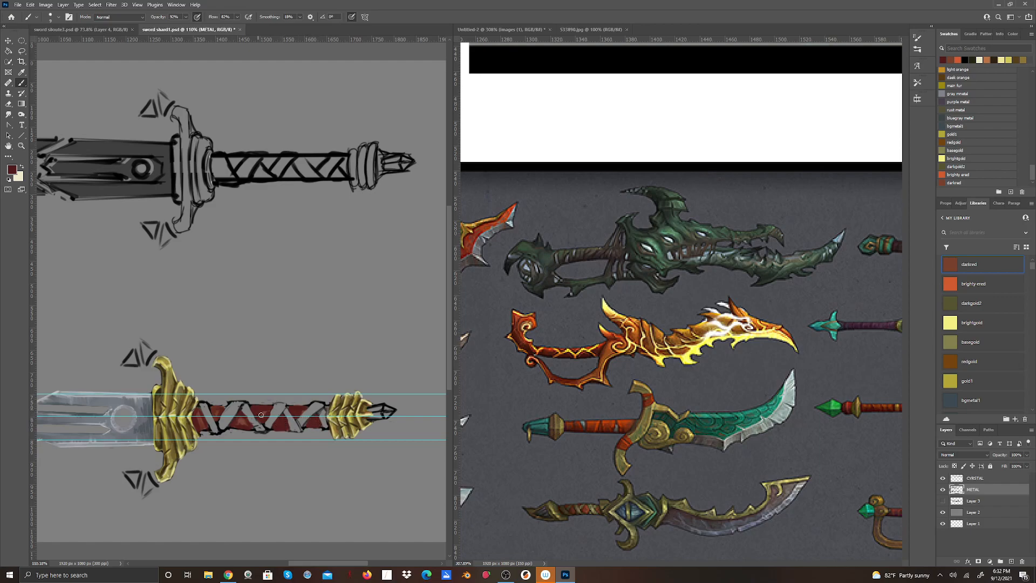
left_click_drag(242, 419, 244, 420)
left_click(9, 104)
left_click_drag(291, 402, 296, 403)
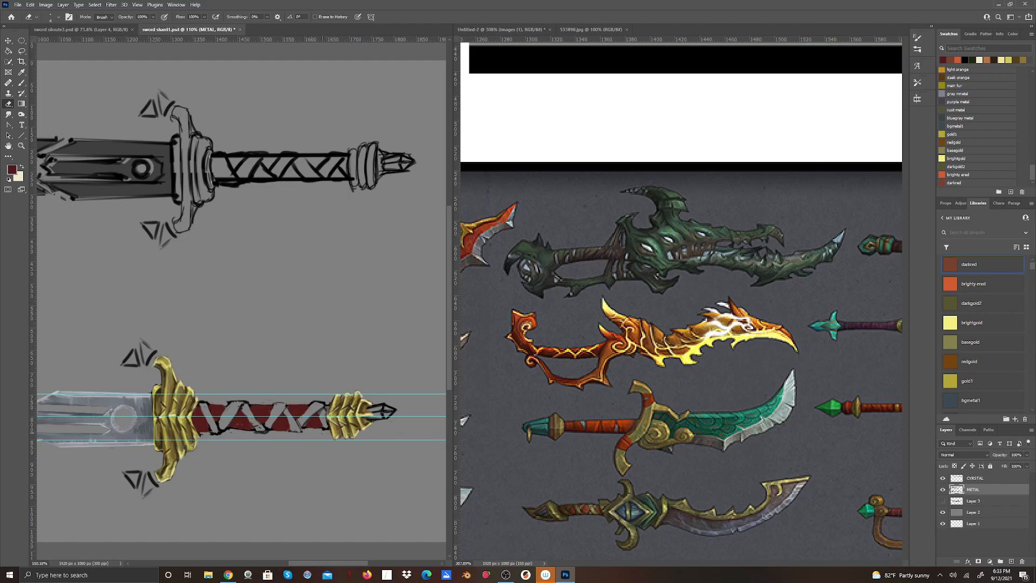
left_click(15, 170)
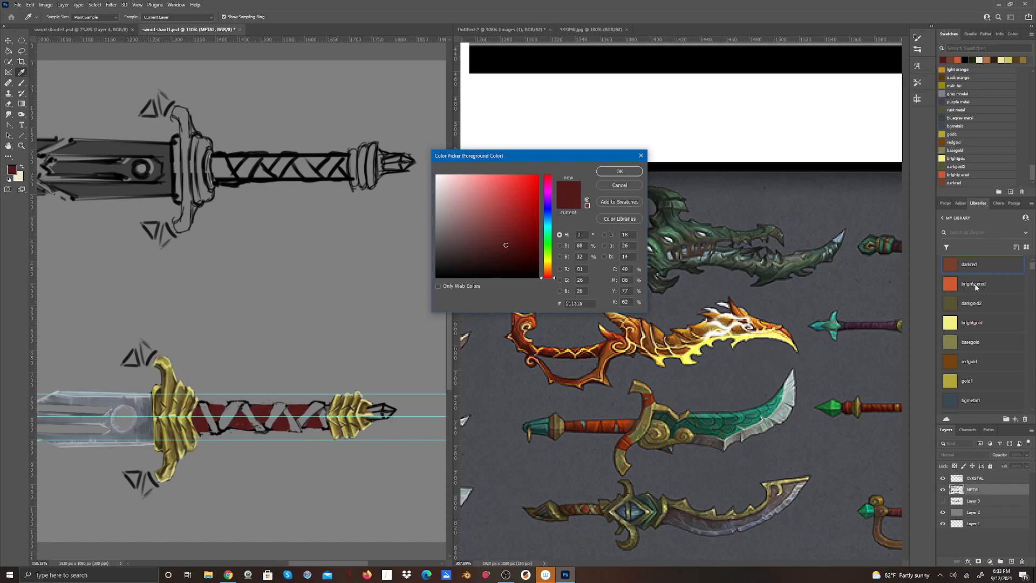
left_click(641, 156)
key("e")
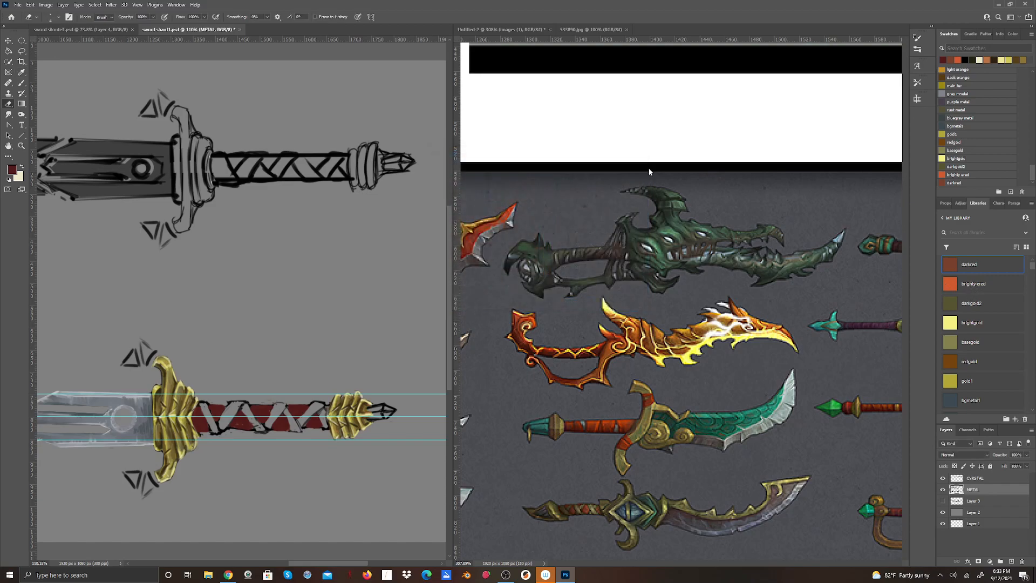
Brush bright reddish-orange (#cf5a31) highlights along the middle of the dark red grip sections and blend them with the Smudge tool.
left_click(948, 281)
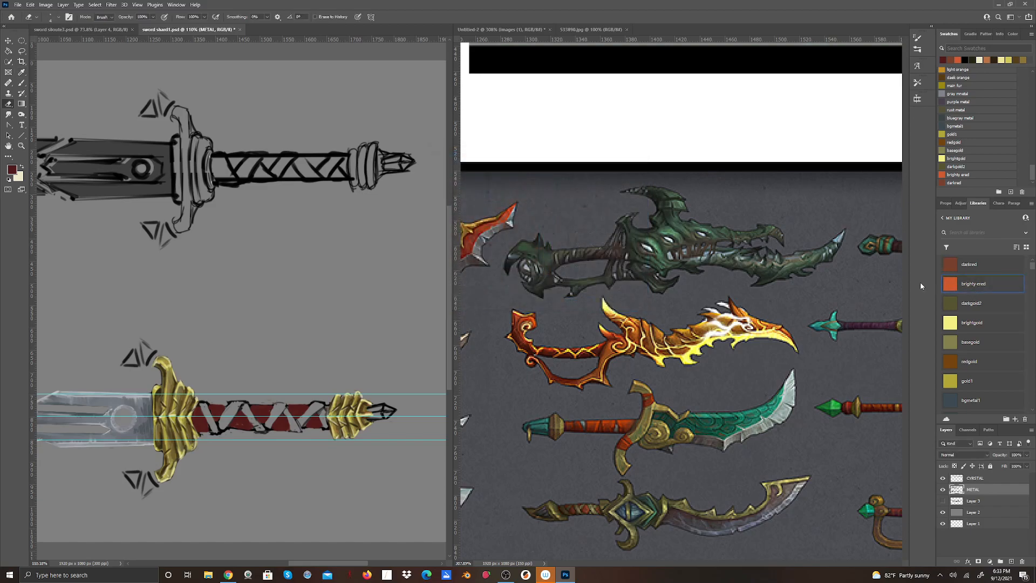
left_click(16, 170)
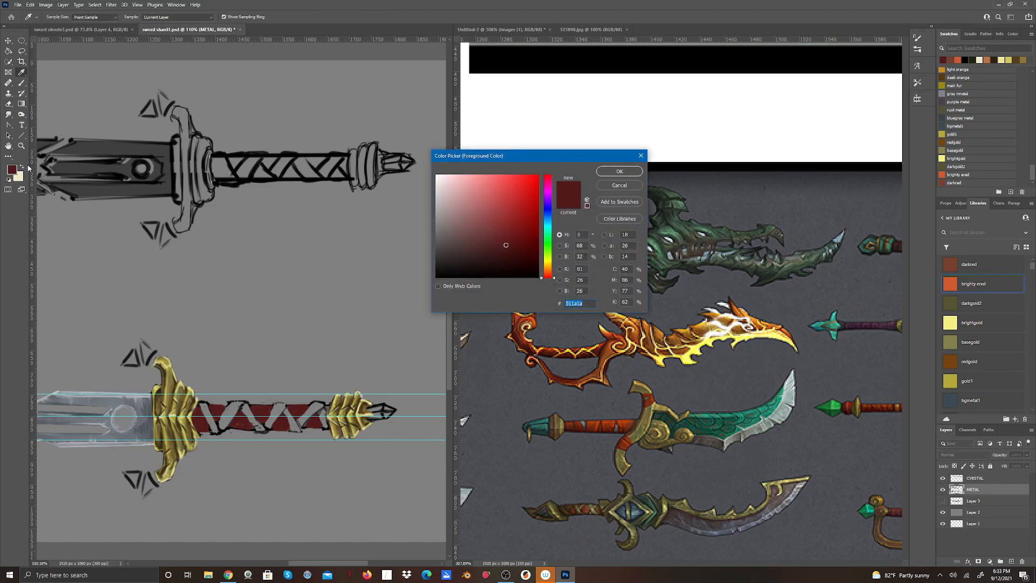
left_click(950, 284)
left_click(958, 59)
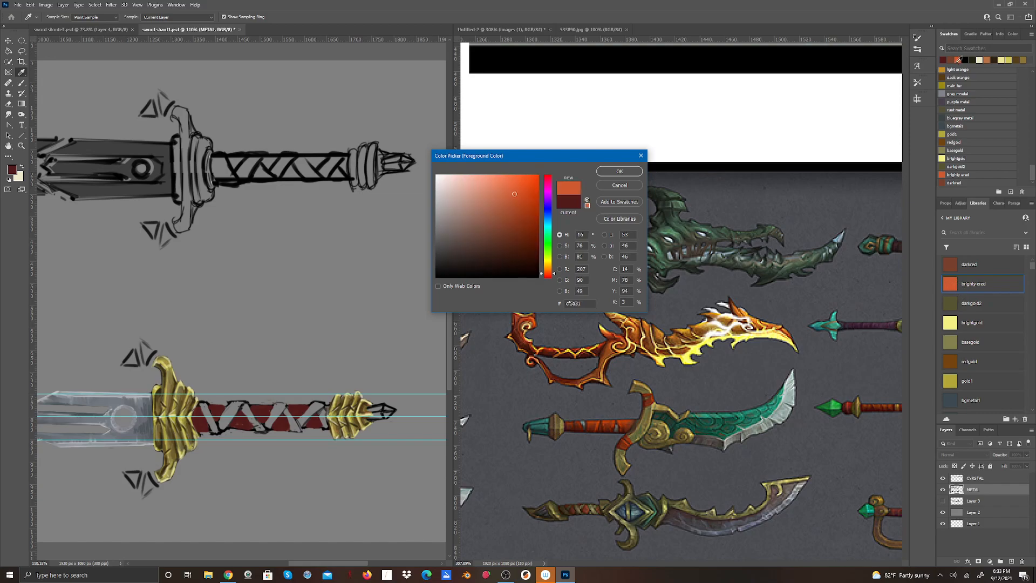
left_click(602, 171)
key("e")
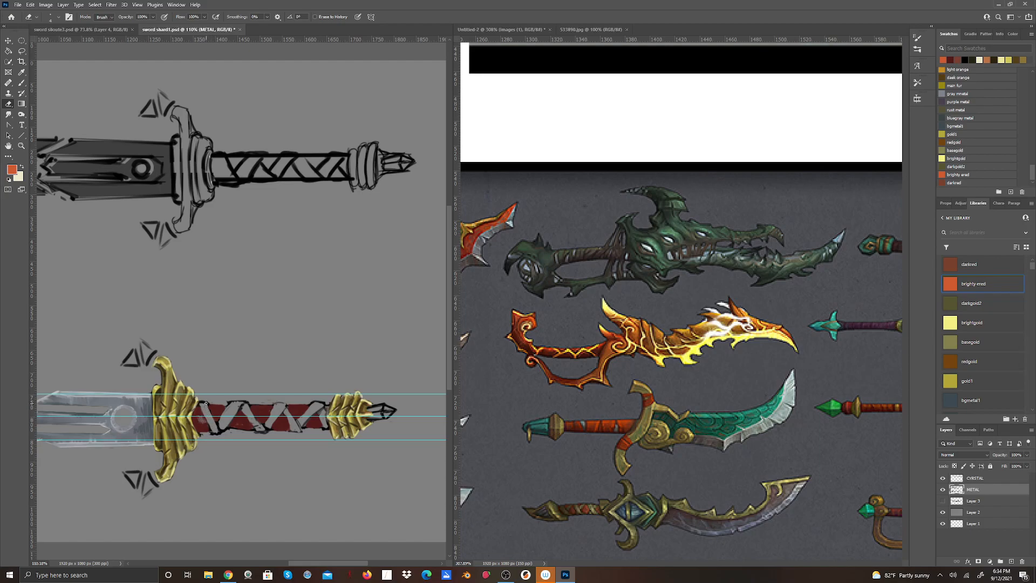
key("ctrl+z")
left_click(22, 83)
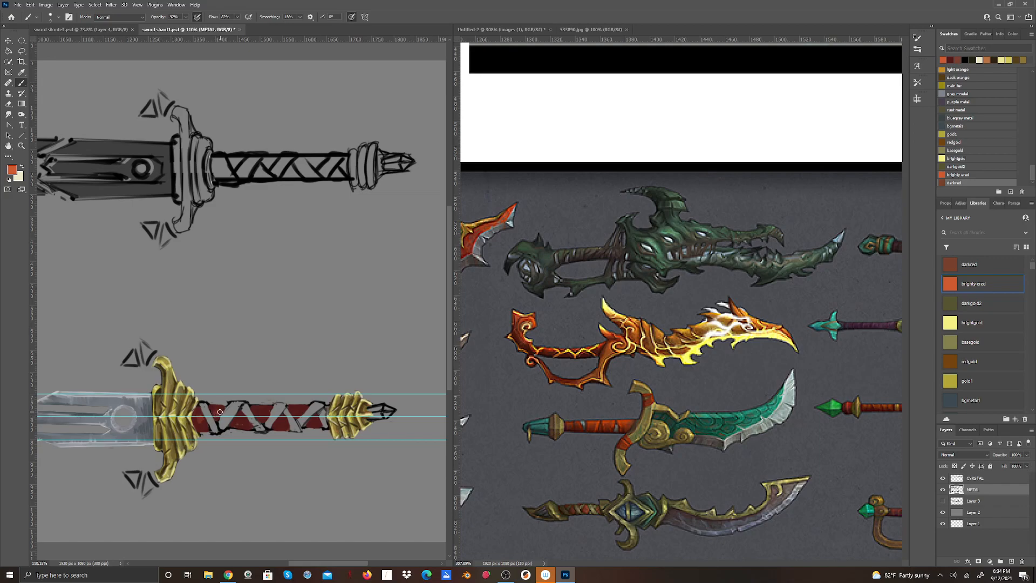
mouse_move(239, 415)
left_mouse_down()
mouse_move(265, 408)
mouse_move(263, 418)
mouse_move(283, 420)
mouse_move(275, 424)
mouse_move(320, 420)
left_mouse_up()
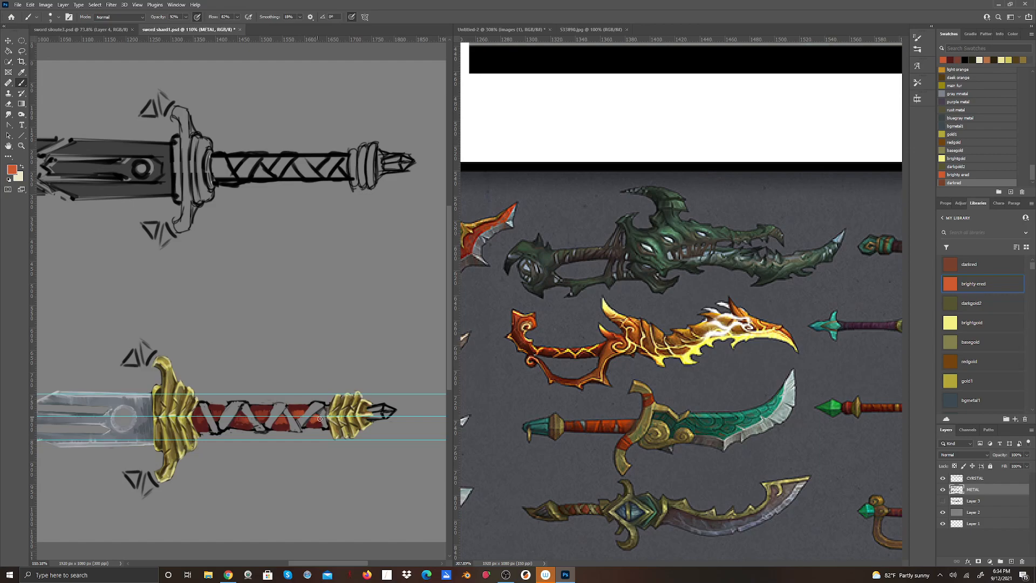
left_click(14, 114)
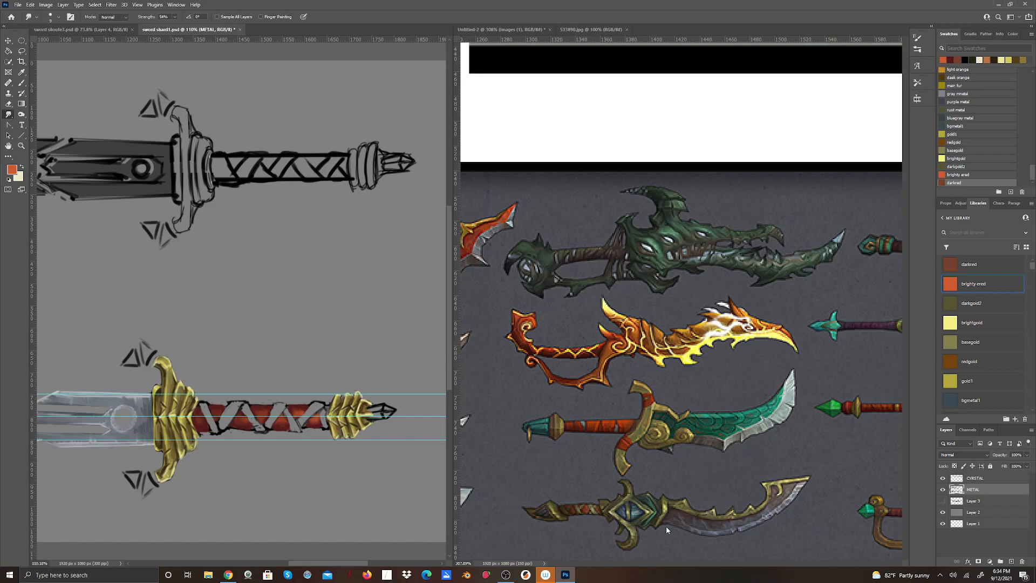
Sample a dark gold from the crossguard and paint all the crossing straps along the grip with it.
left_click(22, 72)
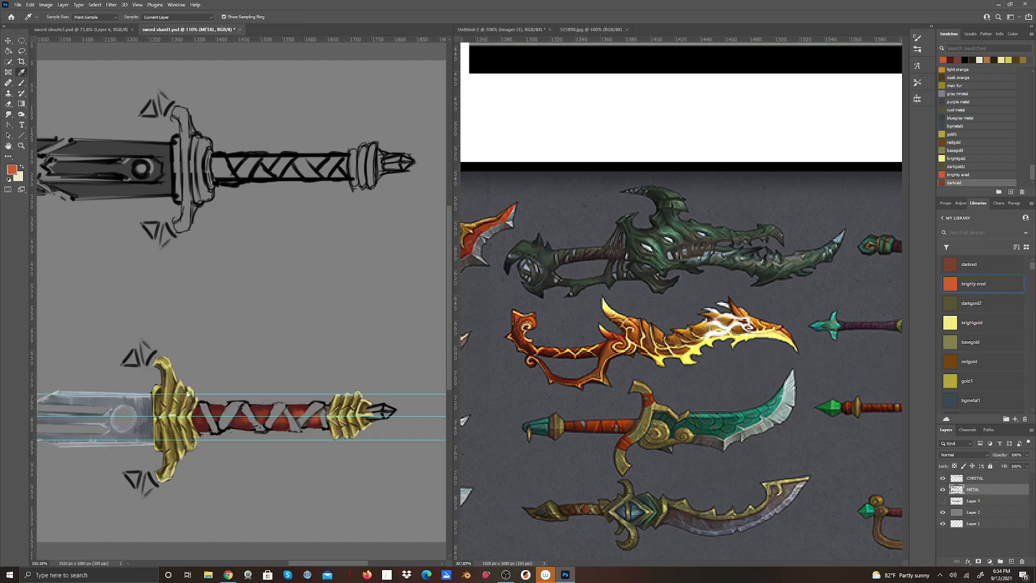
left_click(182, 420)
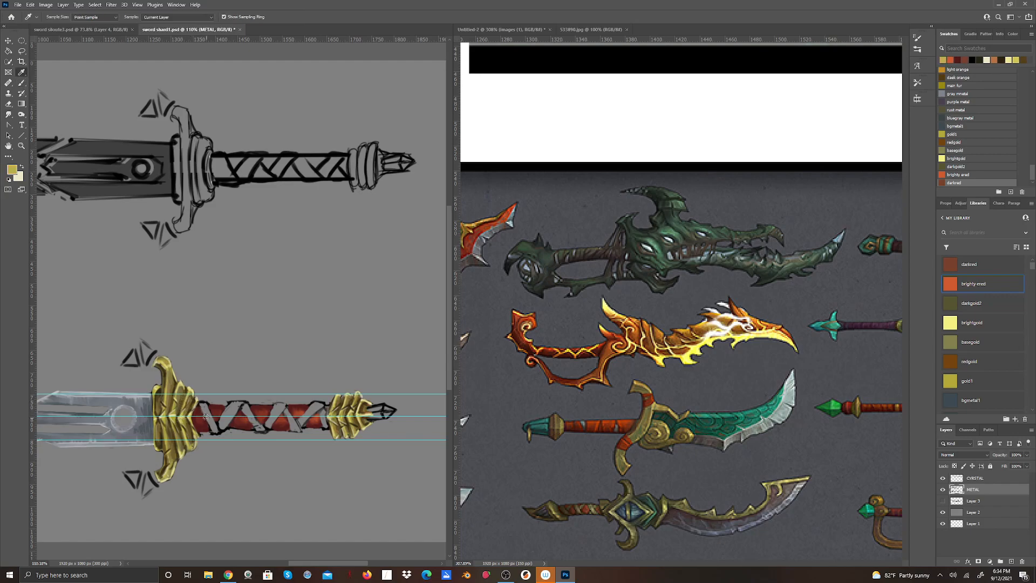
left_click(173, 384)
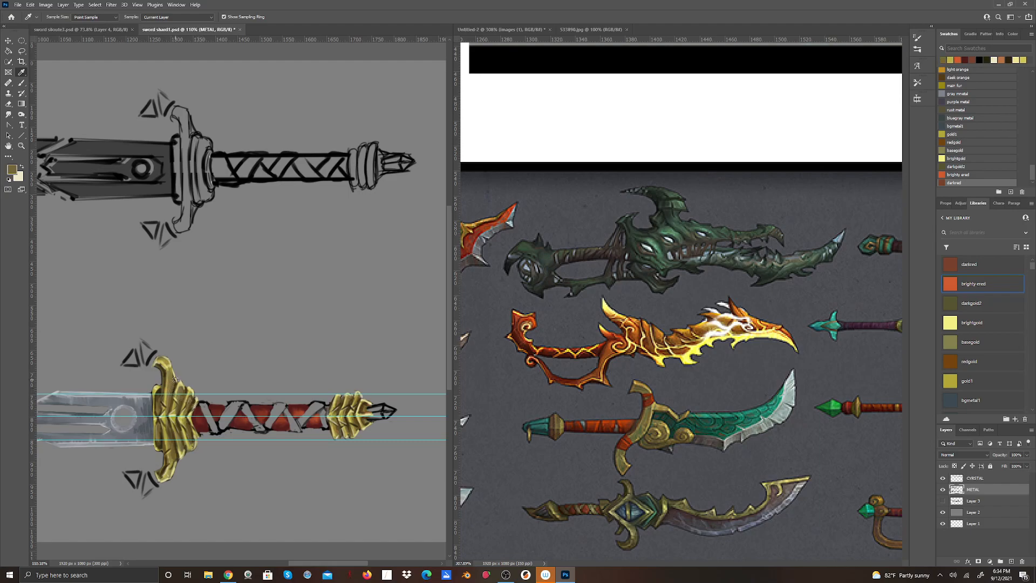
left_click(23, 85)
left_click_drag(206, 406, 213, 427)
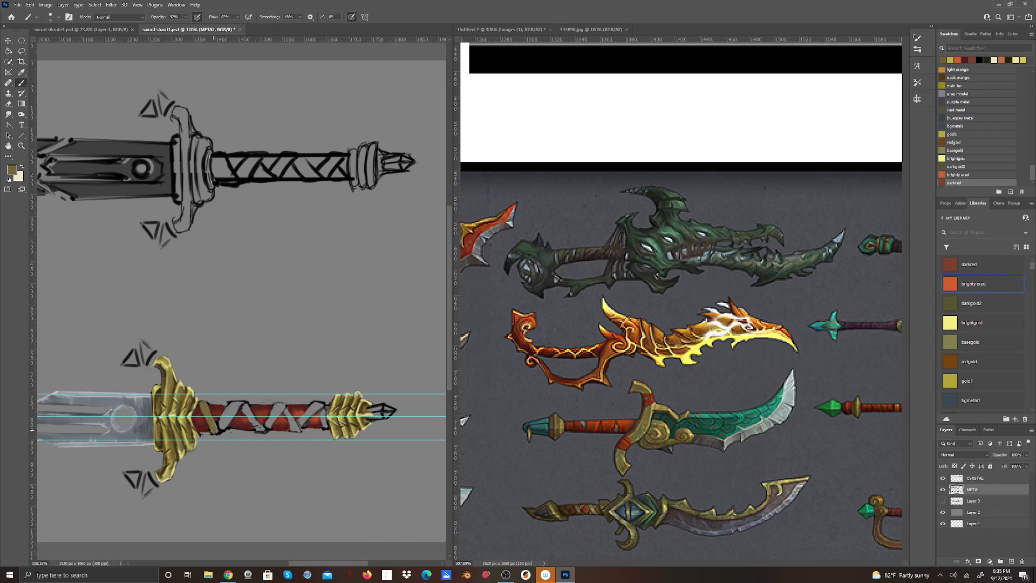
mouse_move(207, 418)
left_mouse_down()
mouse_move(211, 431)
mouse_move(205, 404)
mouse_move(218, 431)
mouse_move(230, 403)
left_mouse_up()
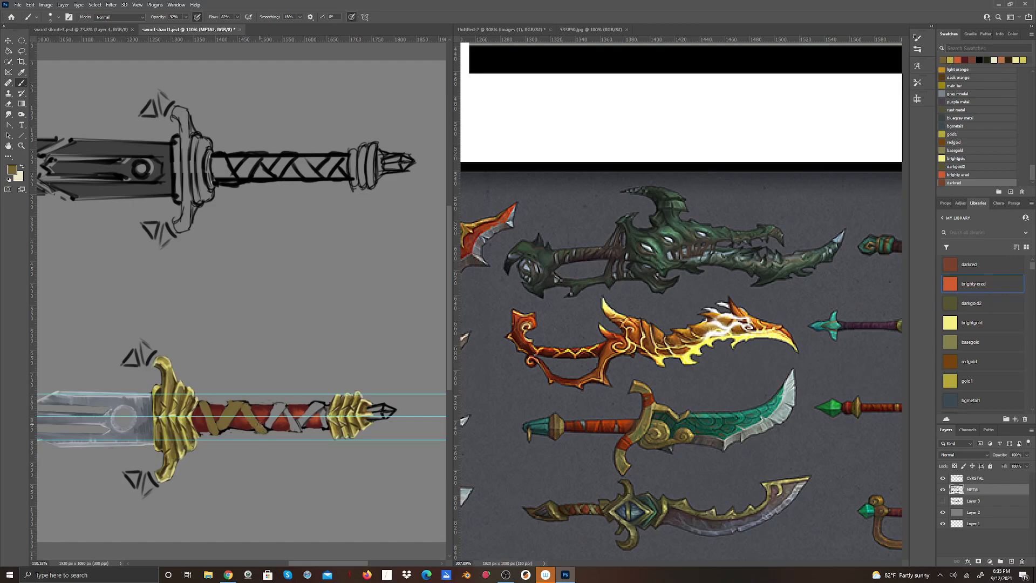
mouse_move(276, 409)
left_mouse_down()
mouse_move(266, 423)
mouse_move(299, 429)
left_mouse_up()
mouse_move(320, 417)
left_mouse_down()
mouse_move(304, 420)
mouse_move(315, 403)
left_mouse_up()
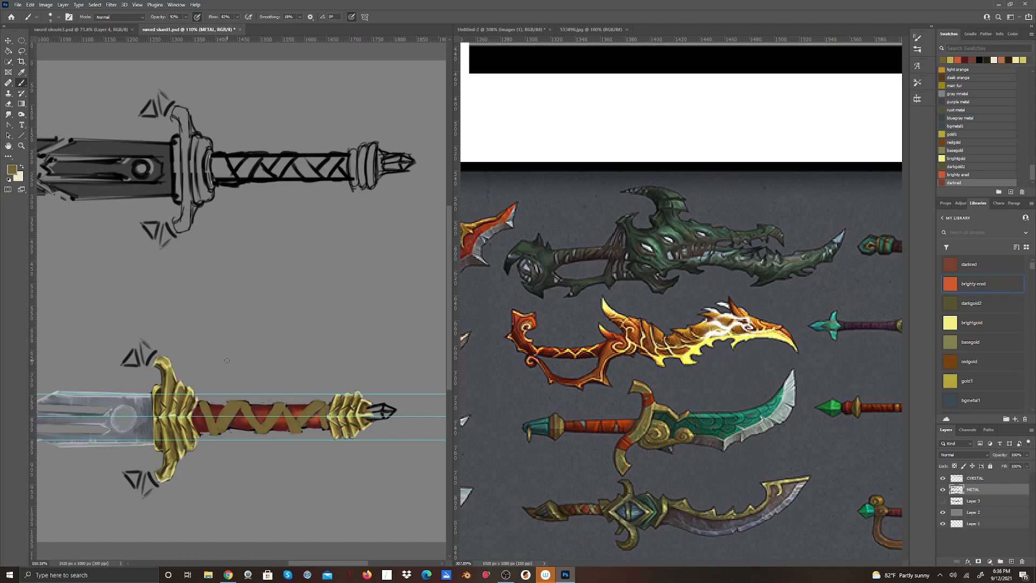
left_click_drag(281, 408, 293, 429)
left_click_drag(313, 405, 309, 412)
Set the foreground to a dark brown (#453a19) and paint shading on the gold straps.
left_click(12, 169)
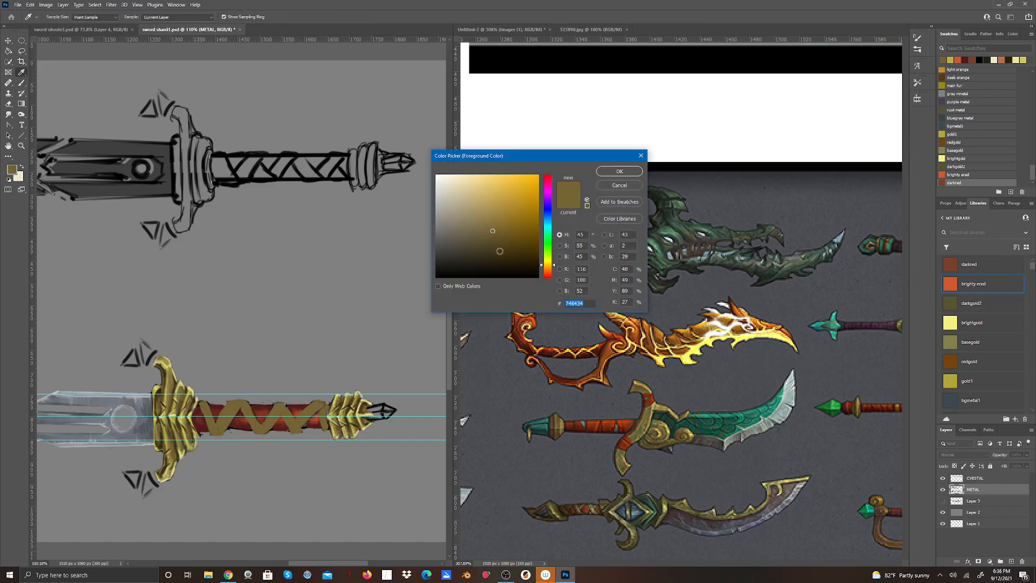
left_click(620, 171)
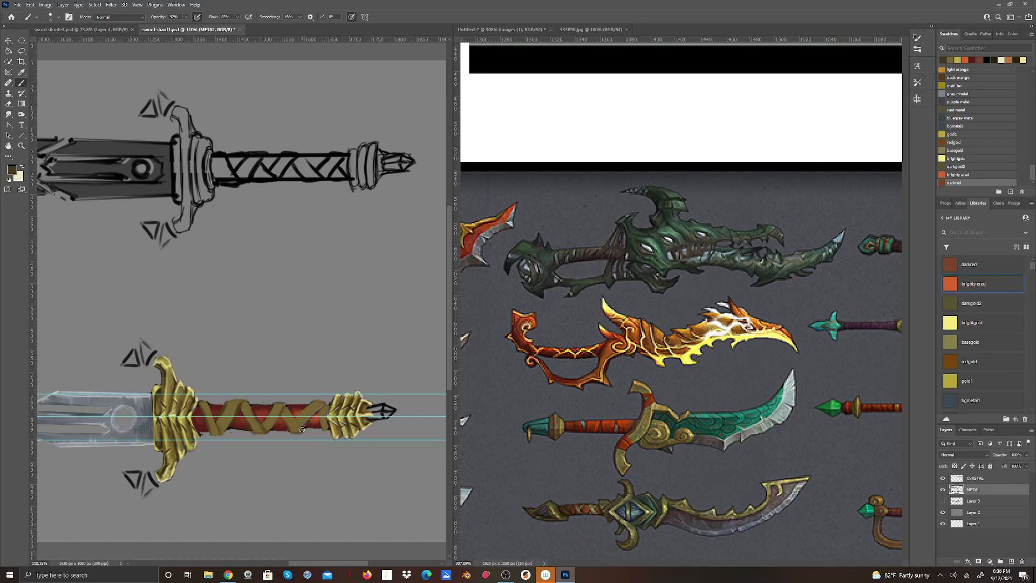
mouse_move(300, 417)
left_mouse_down()
mouse_move(322, 403)
mouse_move(313, 403)
left_mouse_up()
Set the foreground to a light gold based on the crossguard and brush highlights onto the grip straps.
left_click(12, 170)
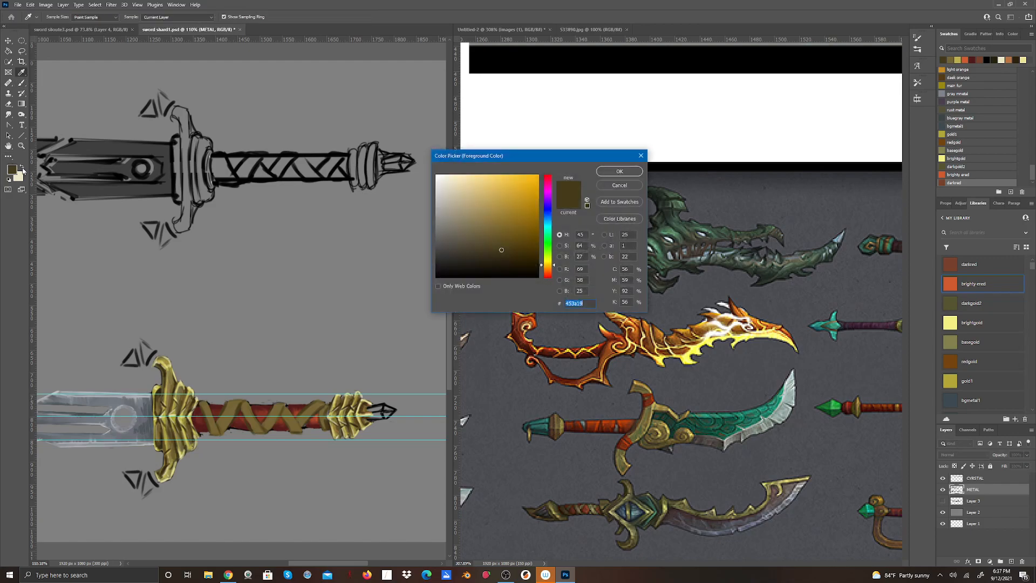
left_click(173, 414)
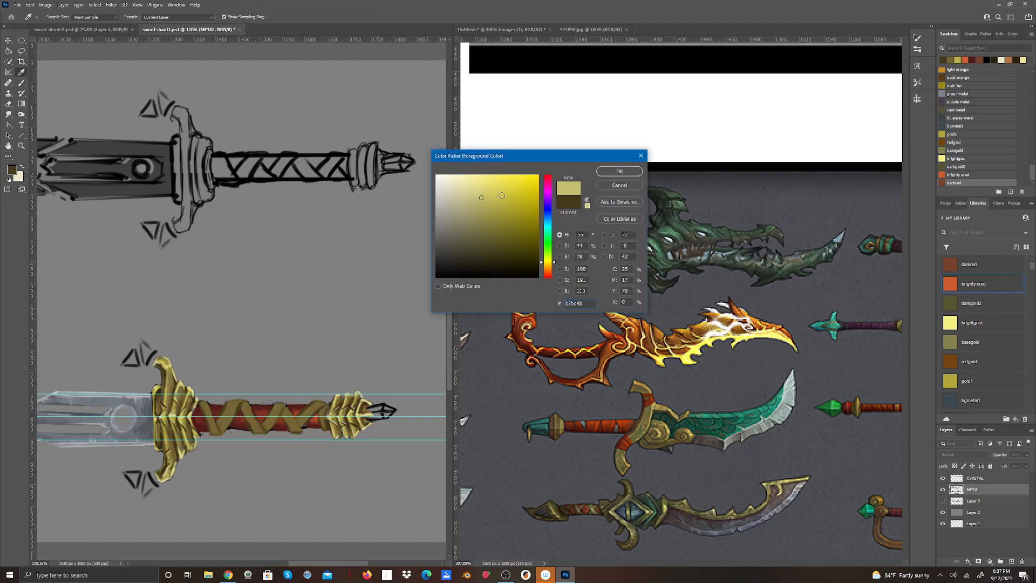
left_click(608, 172)
key("b")
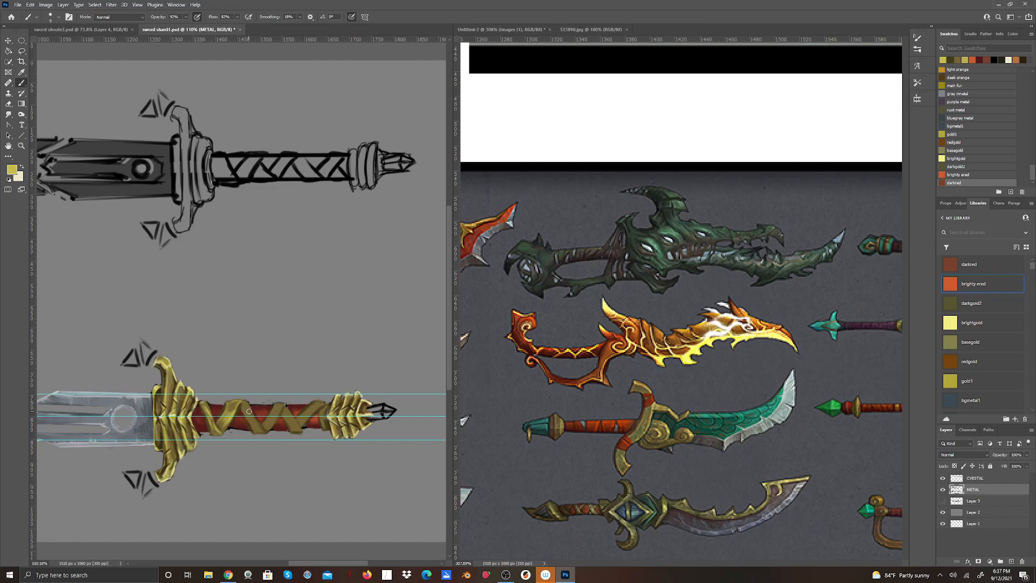
mouse_move(242, 406)
left_mouse_down()
mouse_move(266, 432)
mouse_move(246, 407)
mouse_move(267, 435)
mouse_move(246, 403)
mouse_move(283, 415)
mouse_move(246, 402)
mouse_move(274, 416)
left_mouse_up()
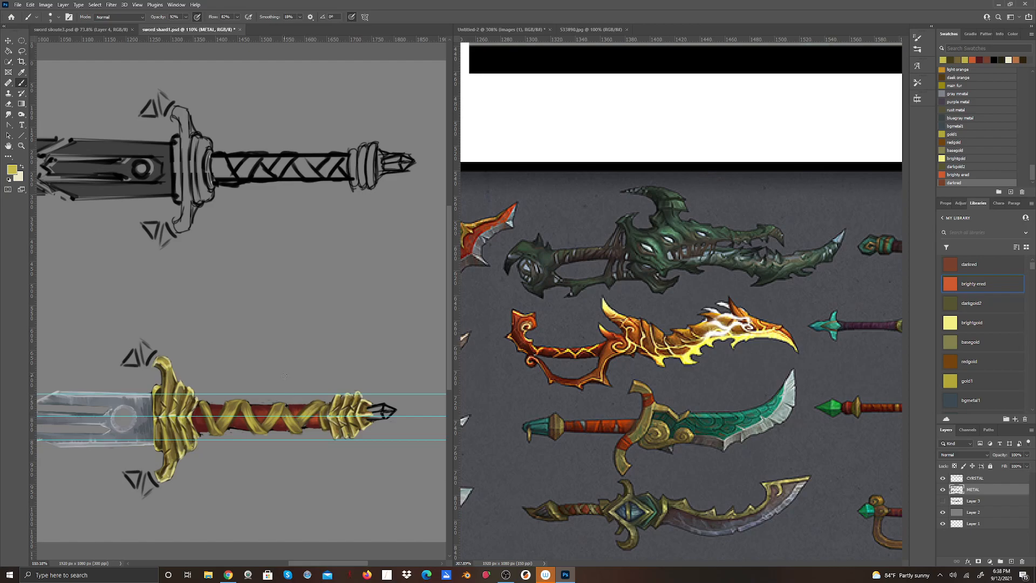
Set the foreground to a pale gold (#e9e4a6) based on the crossguard and brush bright highlights onto the gold grip straps.
left_click(22, 168)
left_click(16, 170)
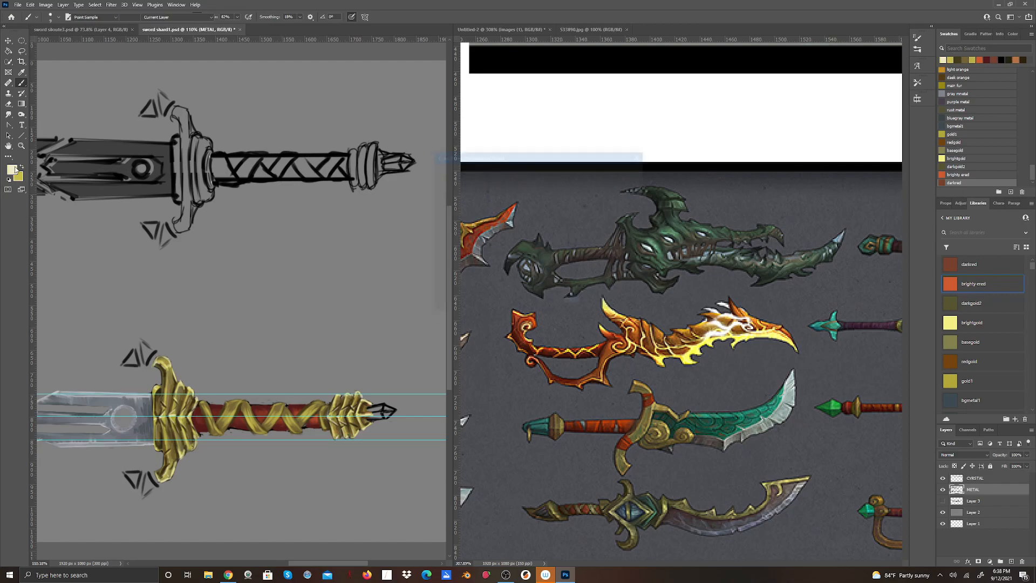
left_click(162, 414)
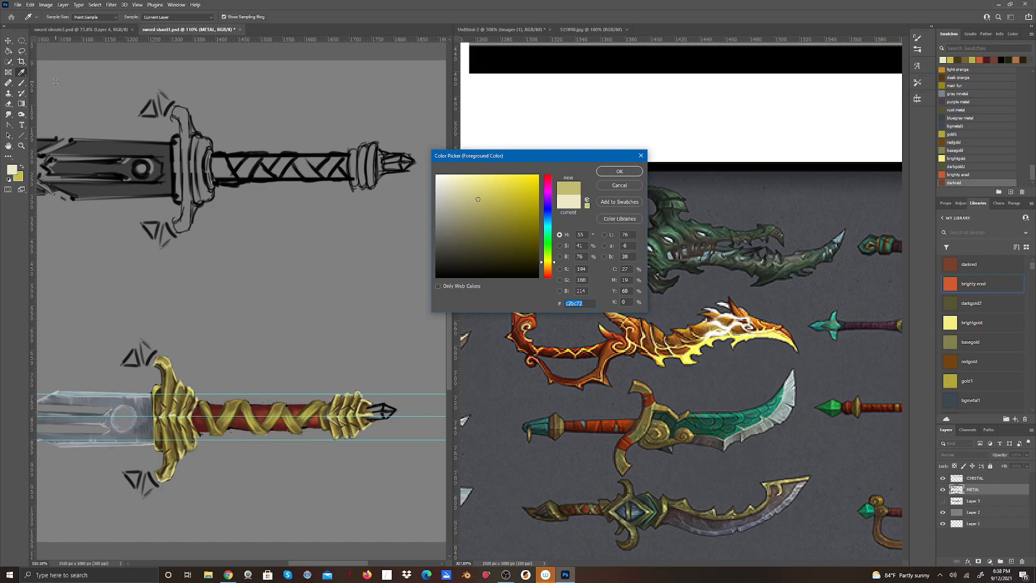
left_click(465, 185)
left_click(620, 171)
left_click(22, 72)
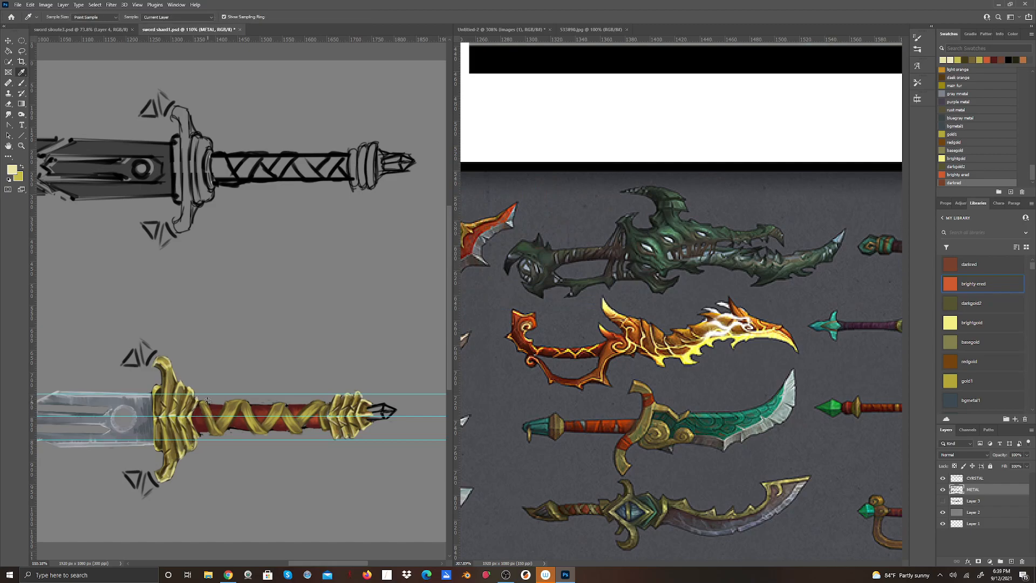
left_click(21, 83)
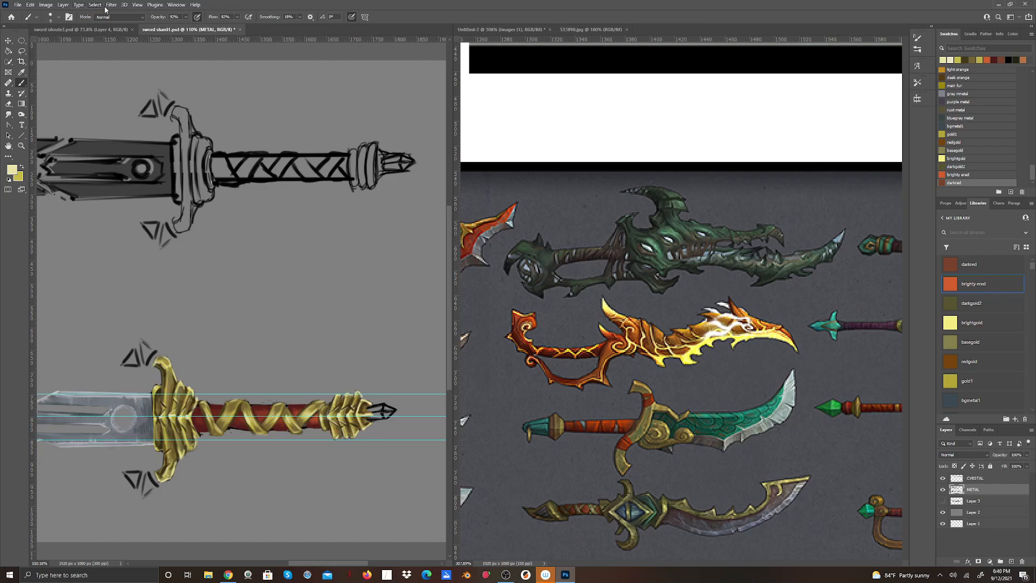
Clear all guides from the sword painting.
left_click(137, 6)
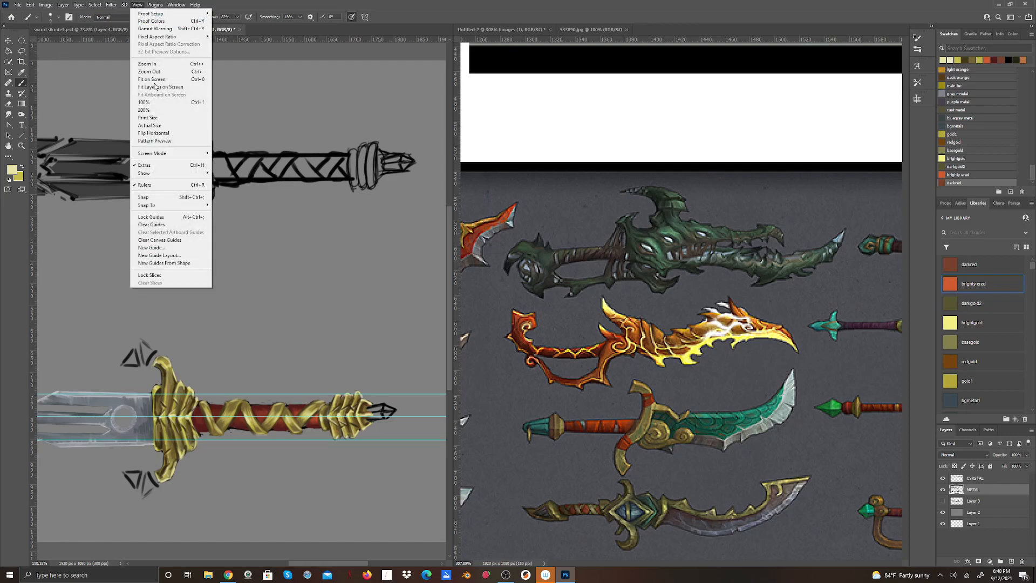
left_click(165, 225)
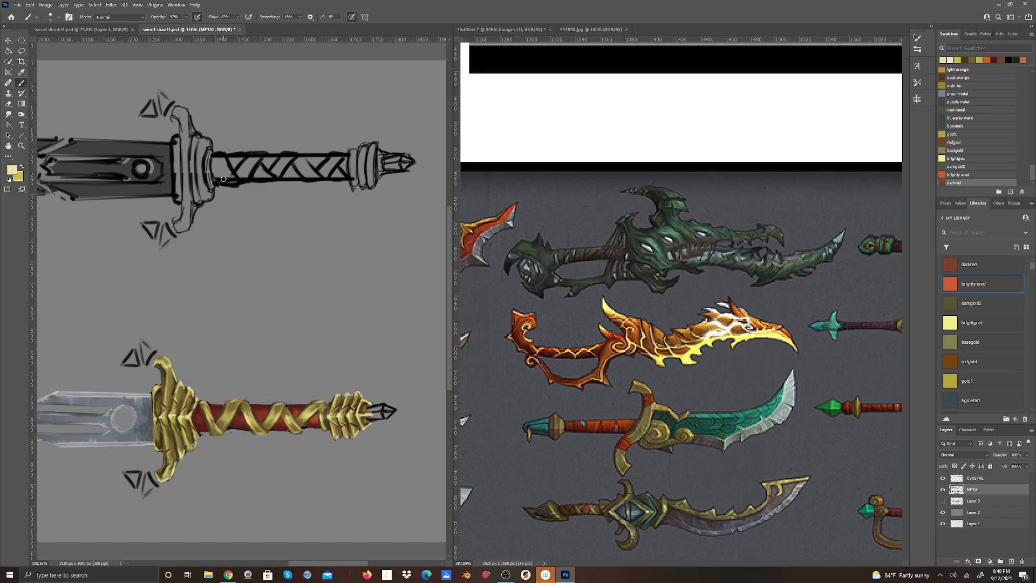
scroll(236, 224, "down", 8)
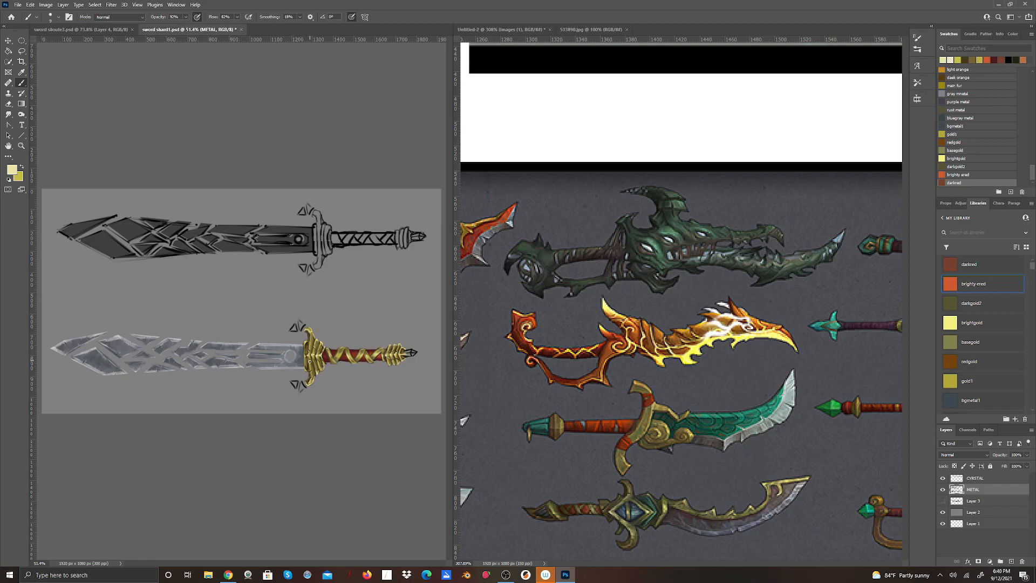
scroll(309, 359, "up", 4)
scroll(309, 371, "up", 5)
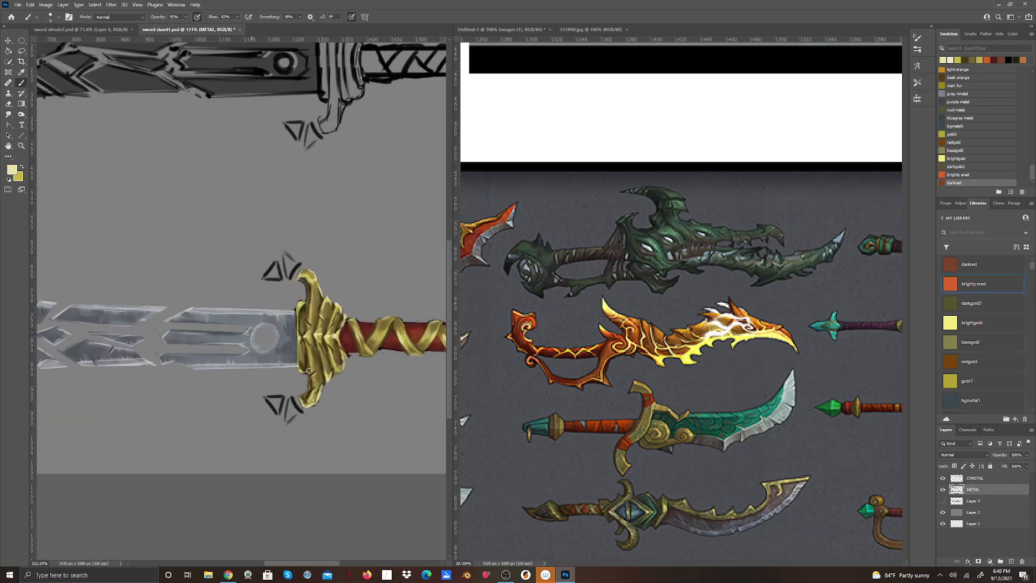
scroll(341, 367, "down", 8)
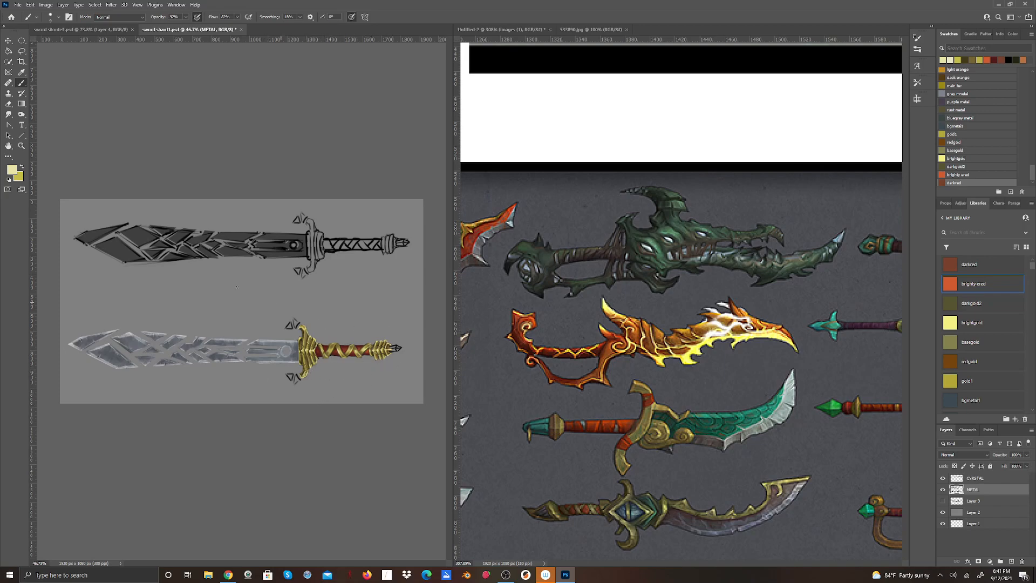
left_click(21, 146)
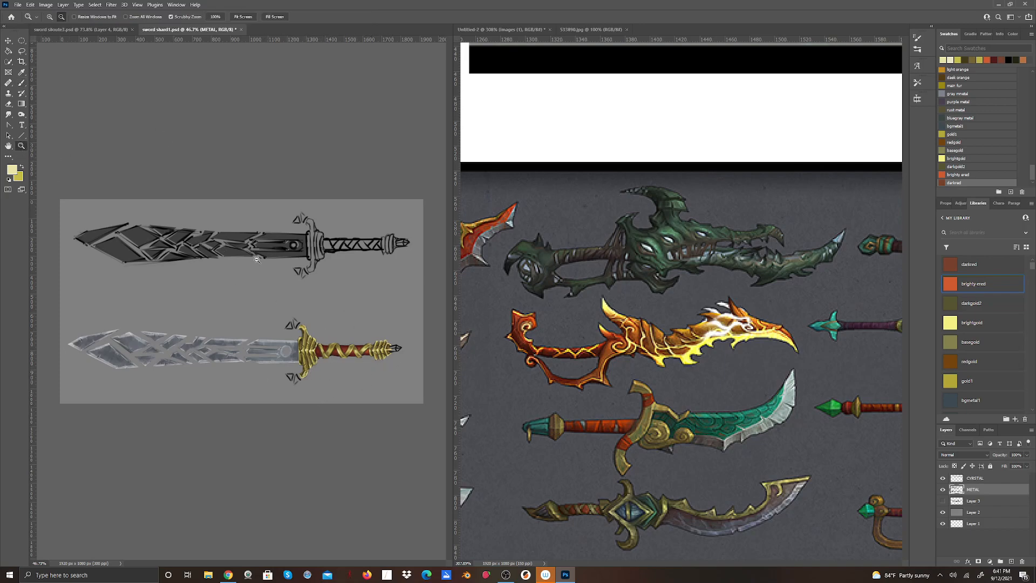
left_click_drag(268, 305, 292, 381)
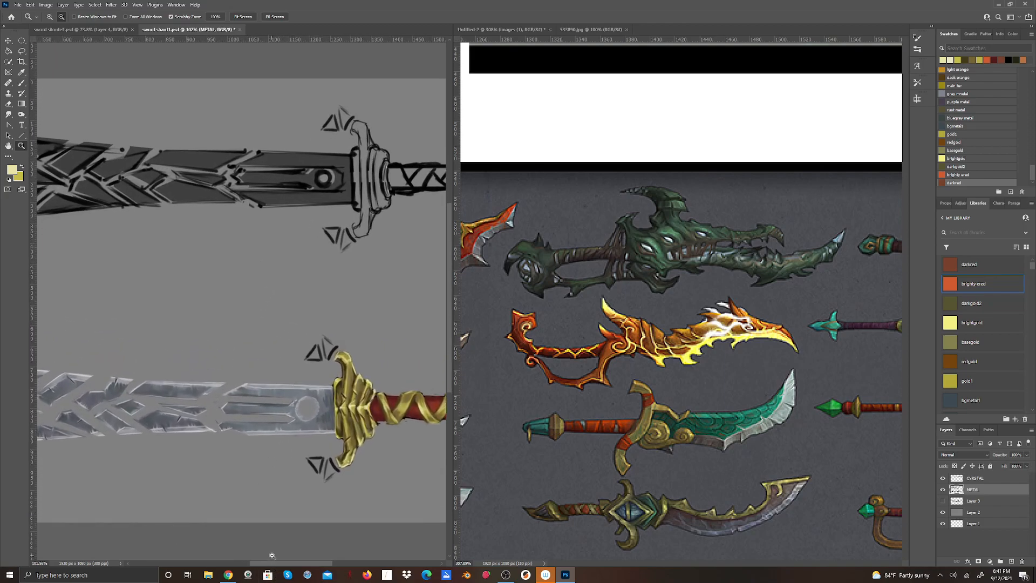
left_click_drag(278, 563, 312, 567)
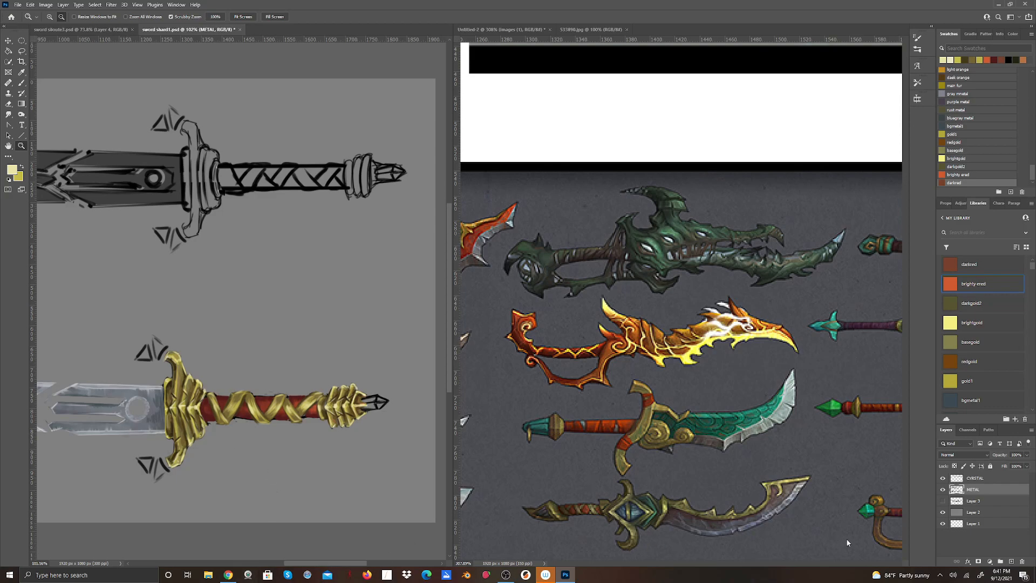
Examine the weapon reference sheet and the other open reference image for crystal colours that could suit the pommel.
left_click(534, 496)
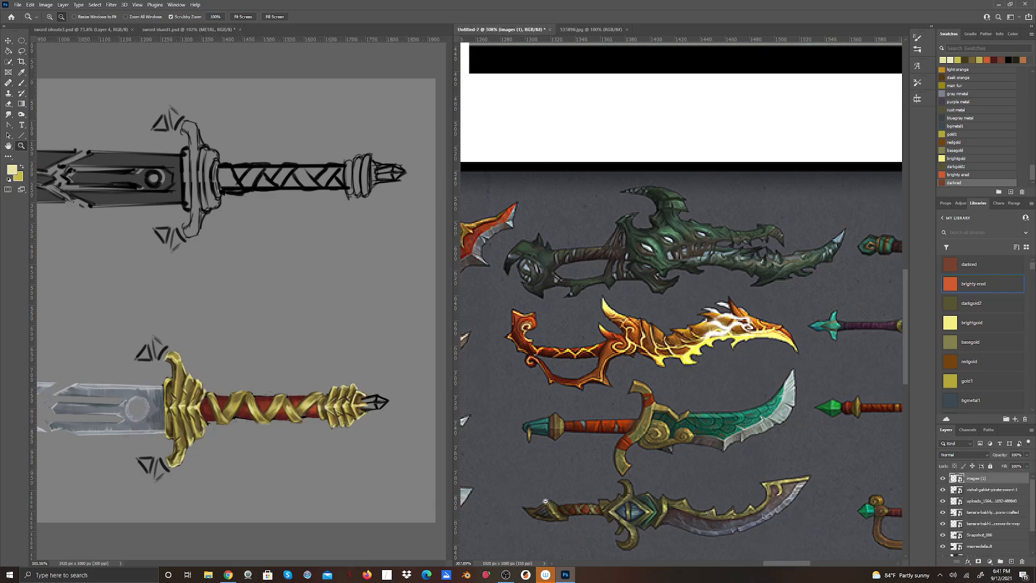
left_click_drag(782, 562, 826, 539)
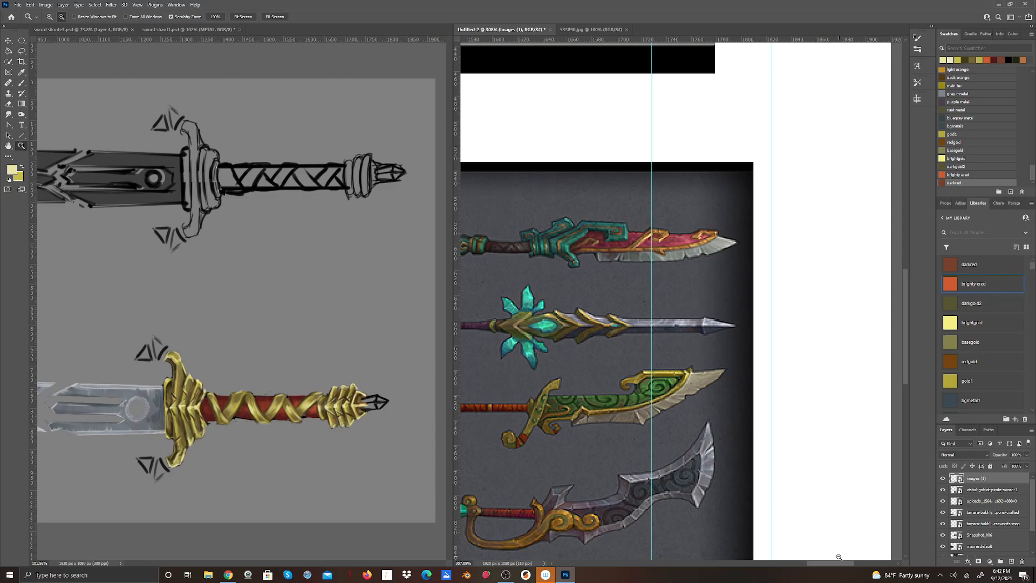
left_click_drag(827, 565, 821, 569)
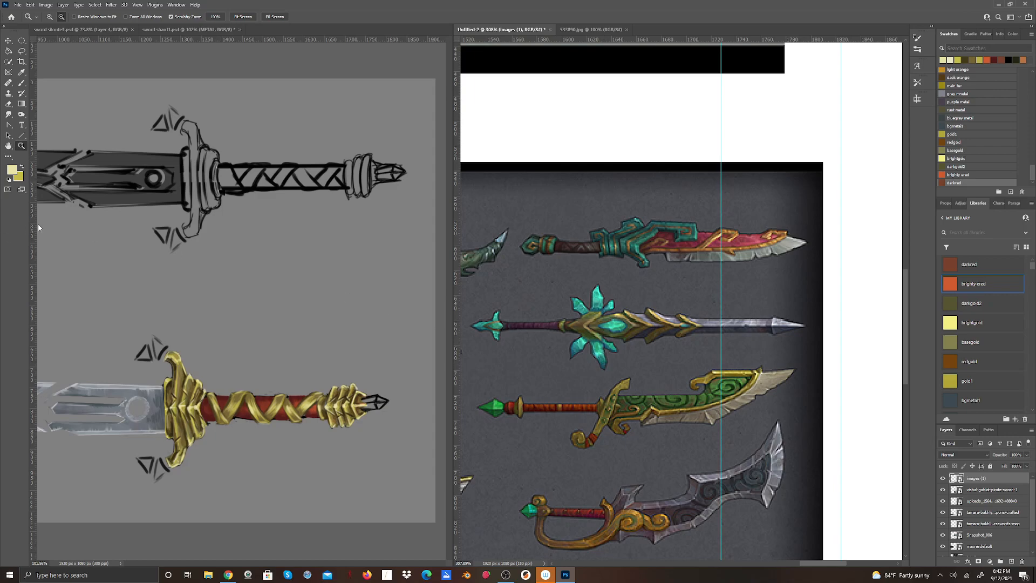
left_click(12, 169)
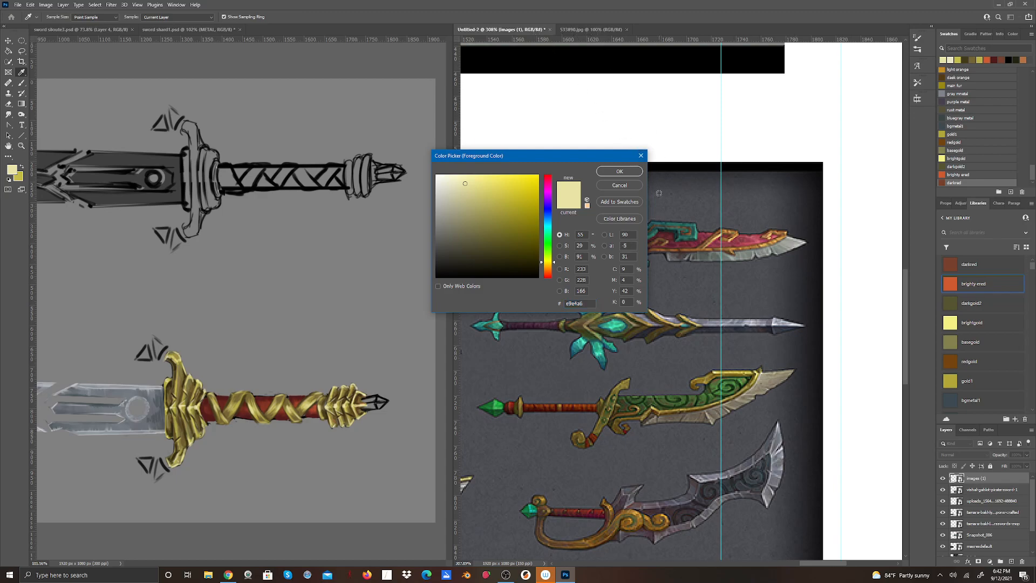
left_click(624, 186)
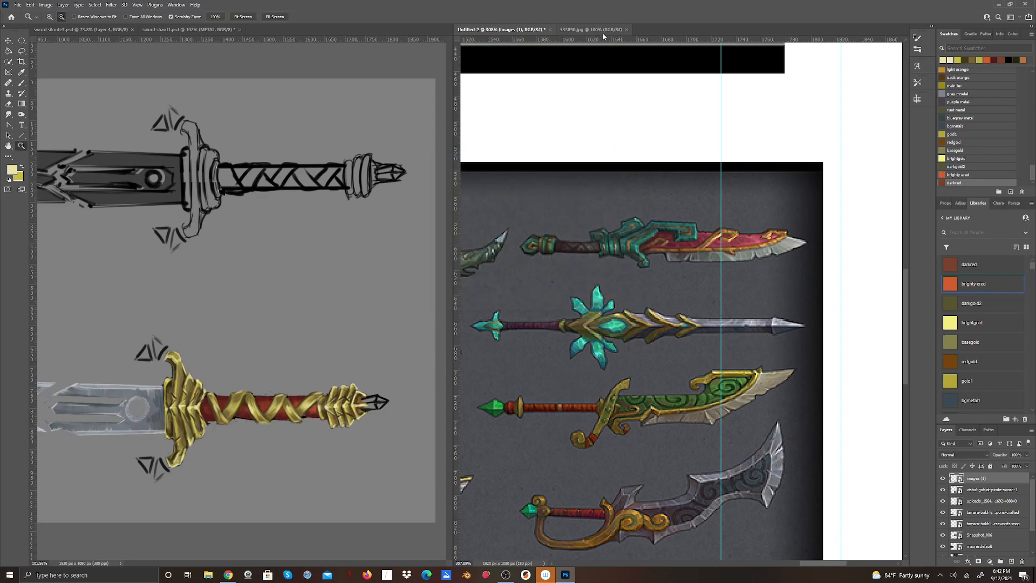
left_click(603, 32)
key("z")
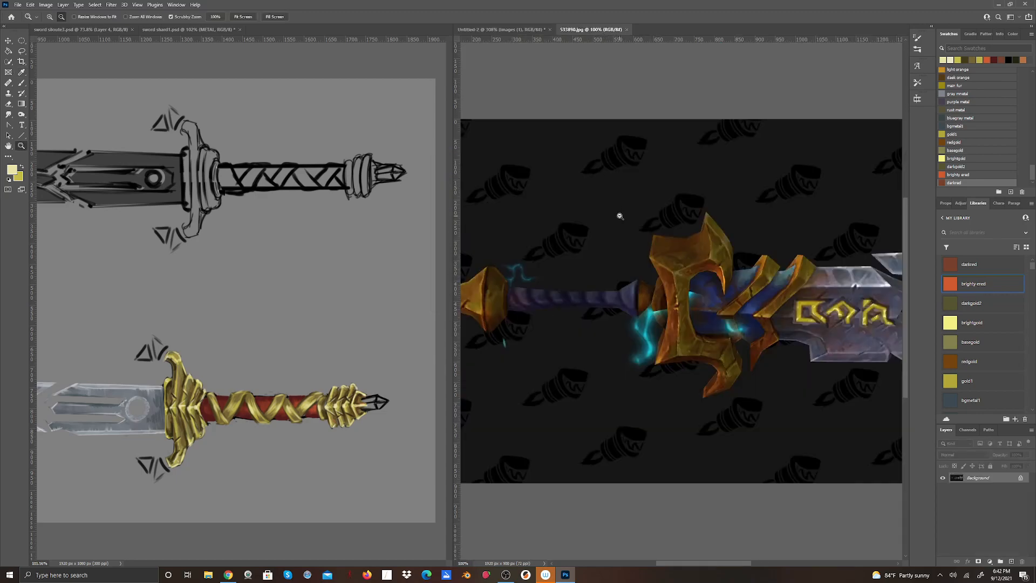
left_click(541, 30)
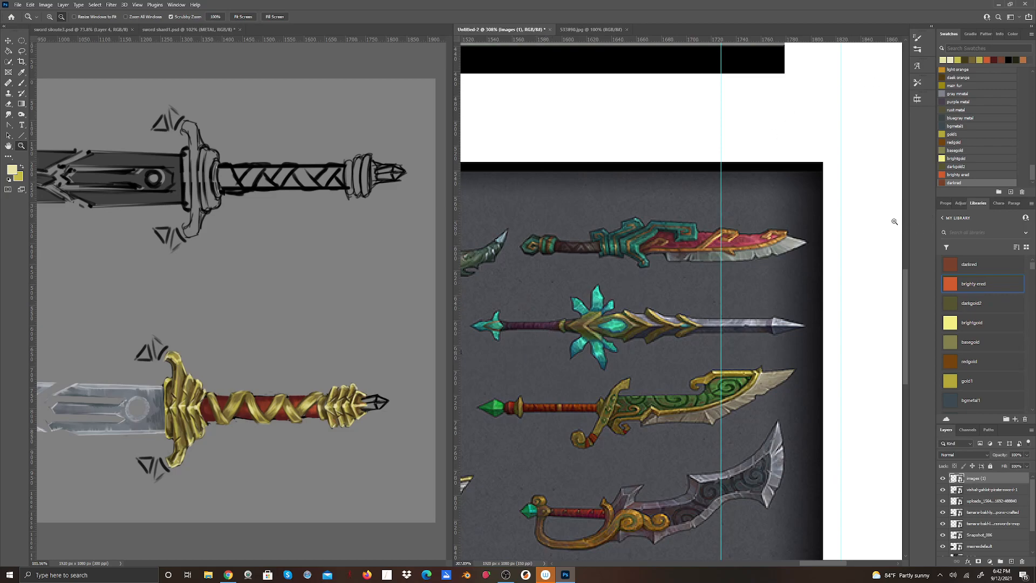
left_click(14, 170)
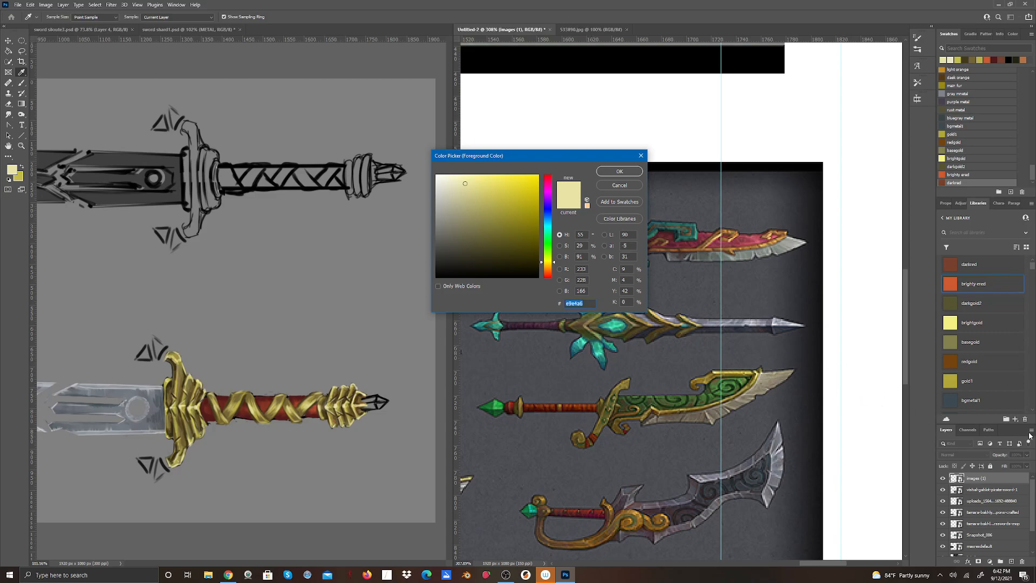
left_click(978, 496)
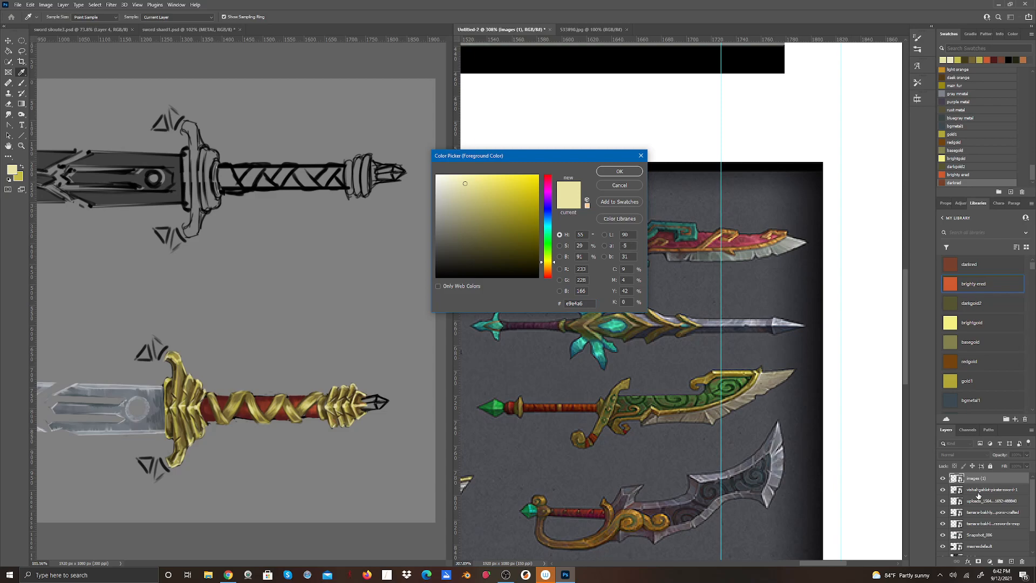
left_click(623, 185)
key("z")
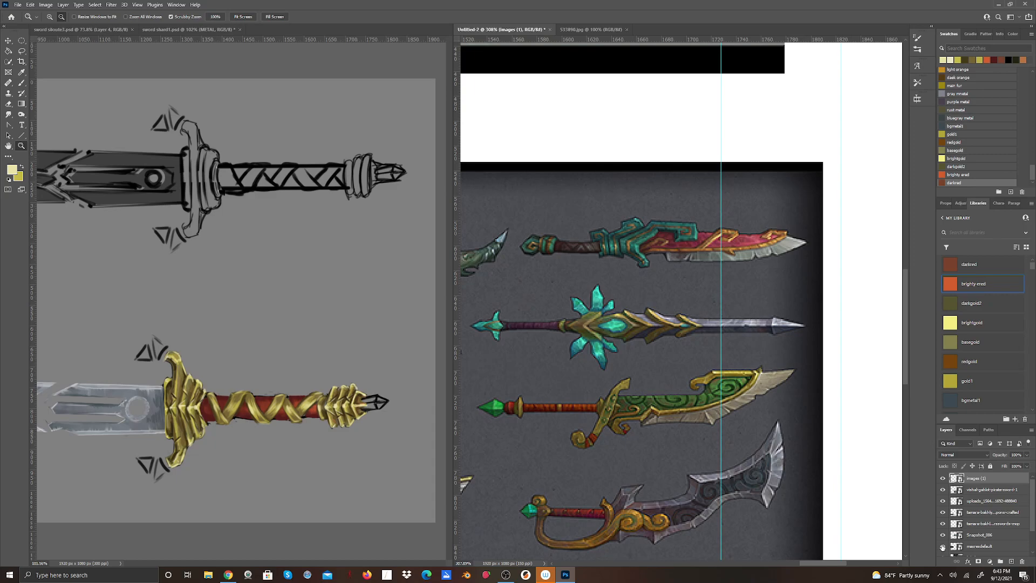
Identify the layer holding the dagger and sword reference sheet by toggling its visibility, and make it the active layer.
left_click(943, 523)
left_click(942, 524)
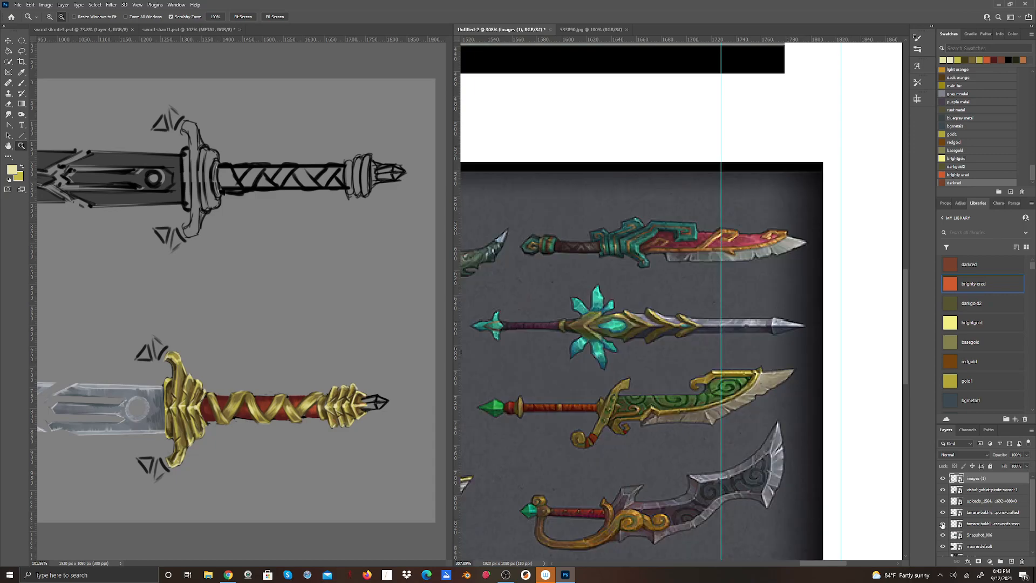
left_click(969, 524)
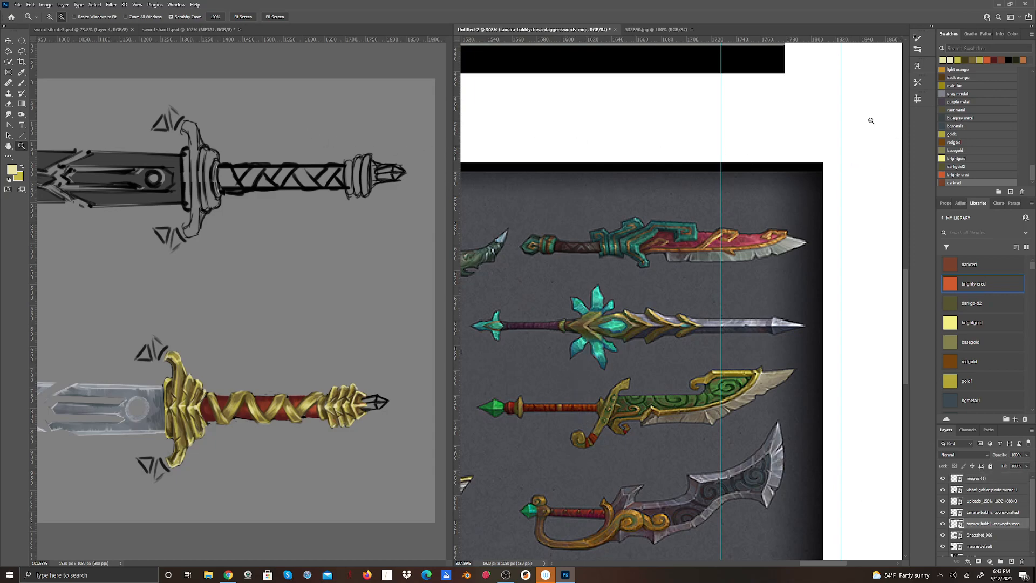
Sample light teal (#48e6b7) from the central gem of the crystal-flower weapon and save it as the library swatch "light cyrstal".
left_click(13, 171)
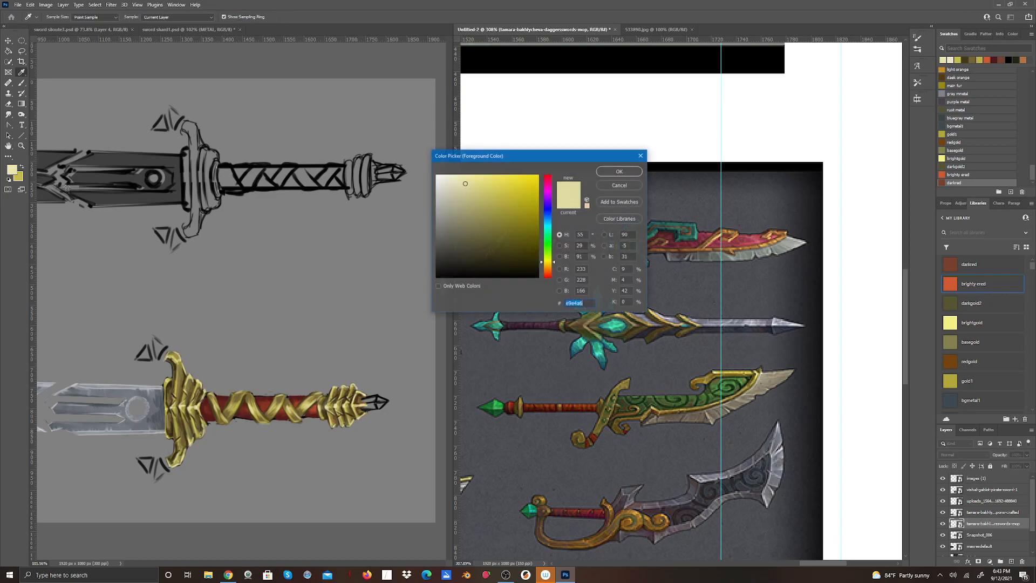
left_click(612, 327)
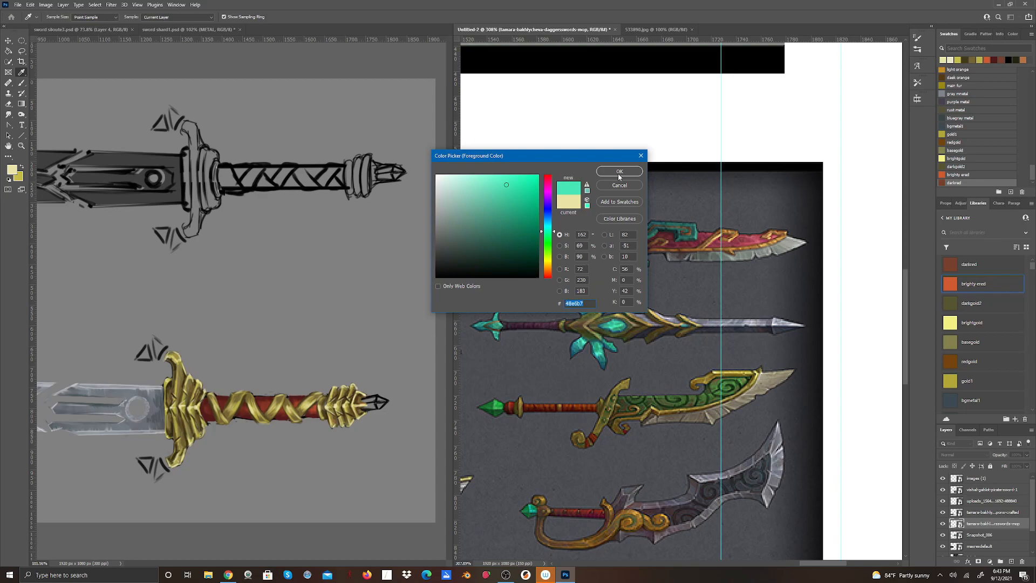
left_click(617, 204)
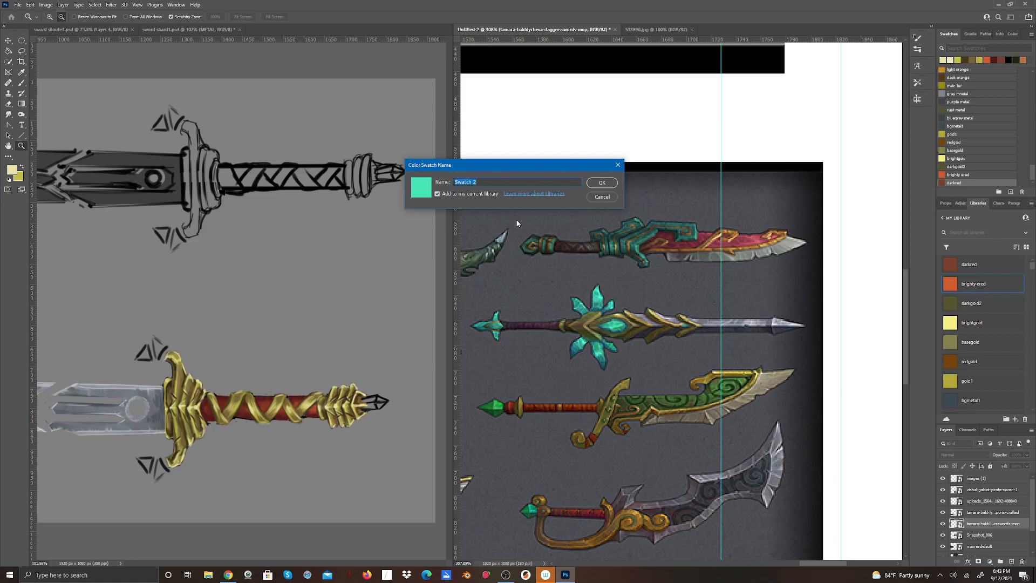
type("light cyrstal")
left_click(599, 183)
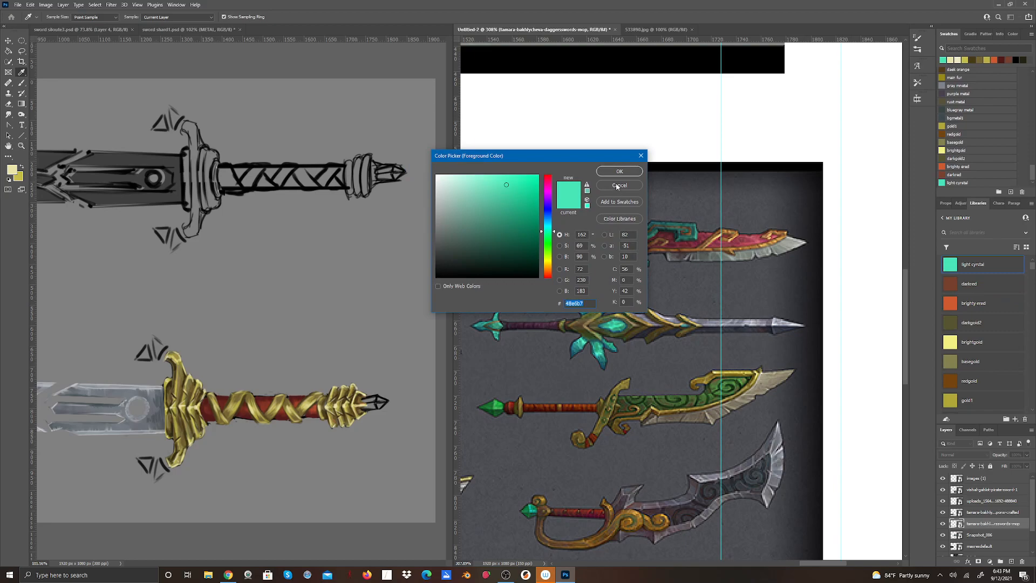
Sample a darker green (#378d72) from the same central gem and save it as the swatch "mediumdark cyrstal".
left_click_drag(599, 161, 596, 114)
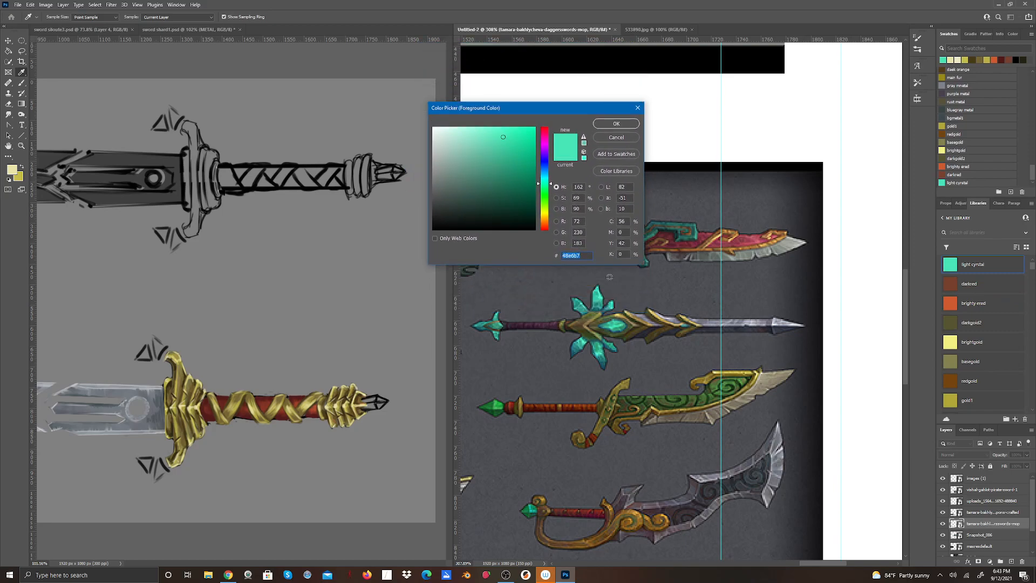
left_click(604, 325)
left_click(617, 155)
type("med")
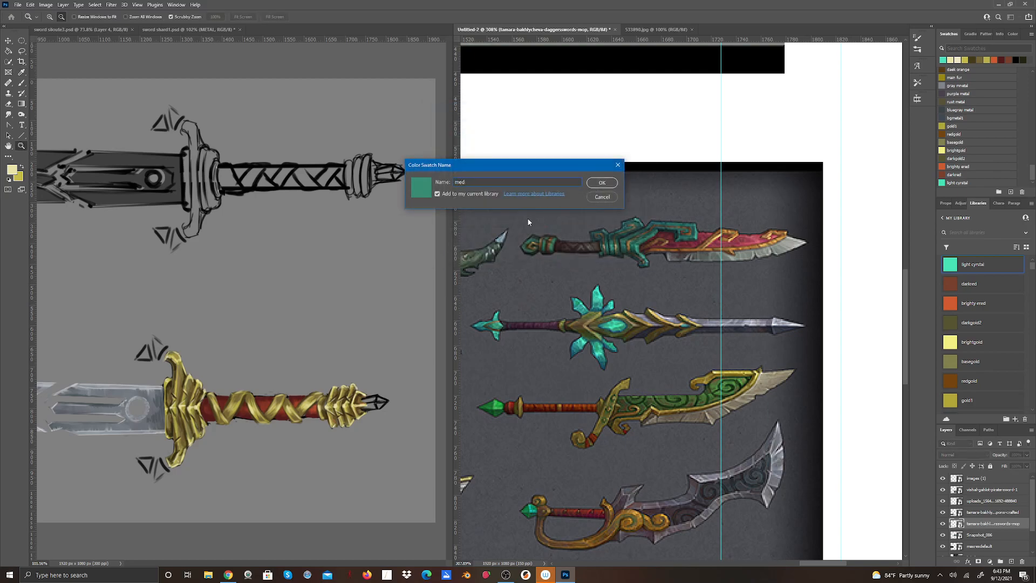
type("iumdark cyrstal")
left_click(602, 184)
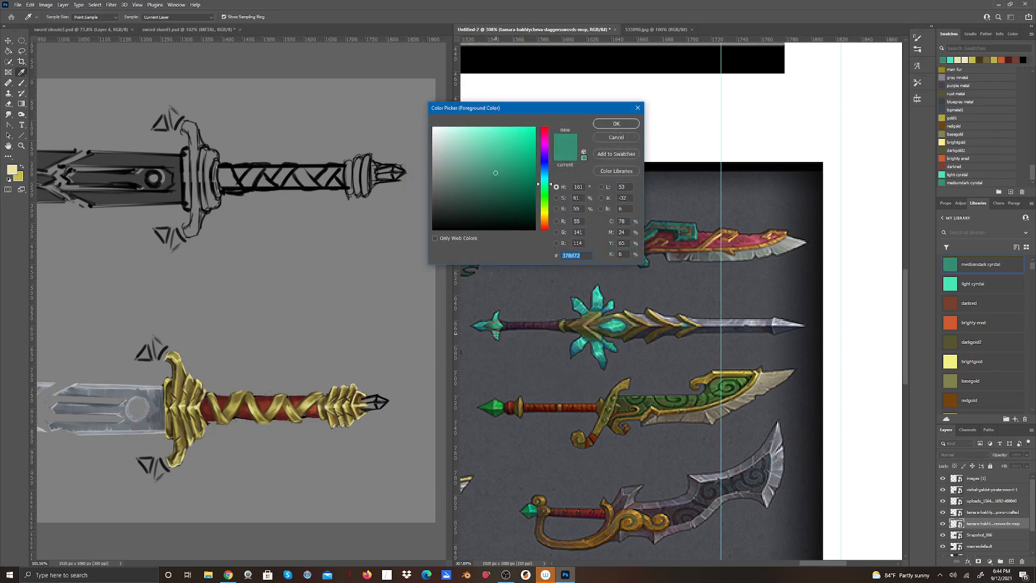
Sample a bright cyan (#51e8d7) from the weapon's lower crystal petals and save it as the swatch "lightest cyrstal".
left_click(596, 353)
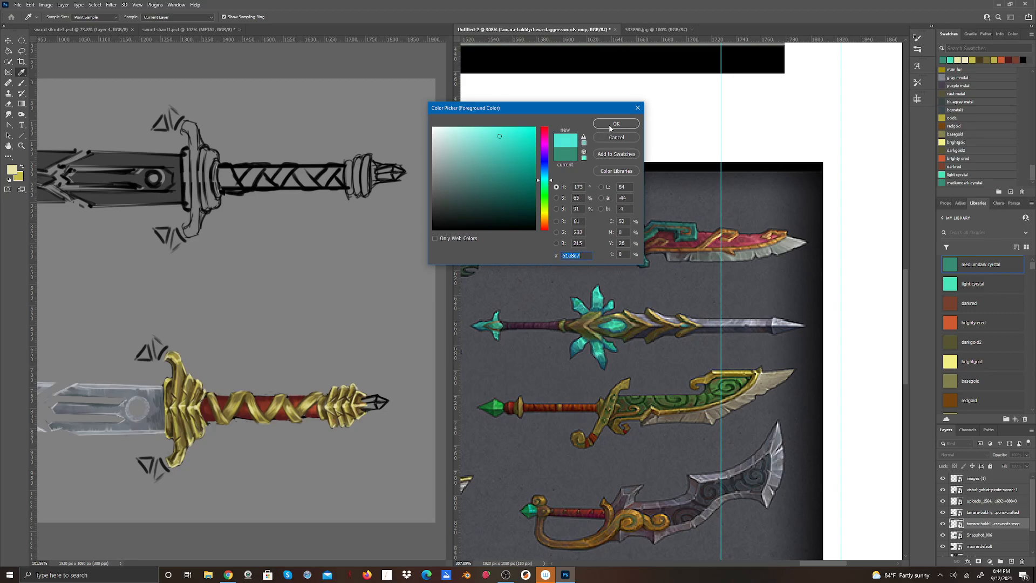
left_click(603, 156)
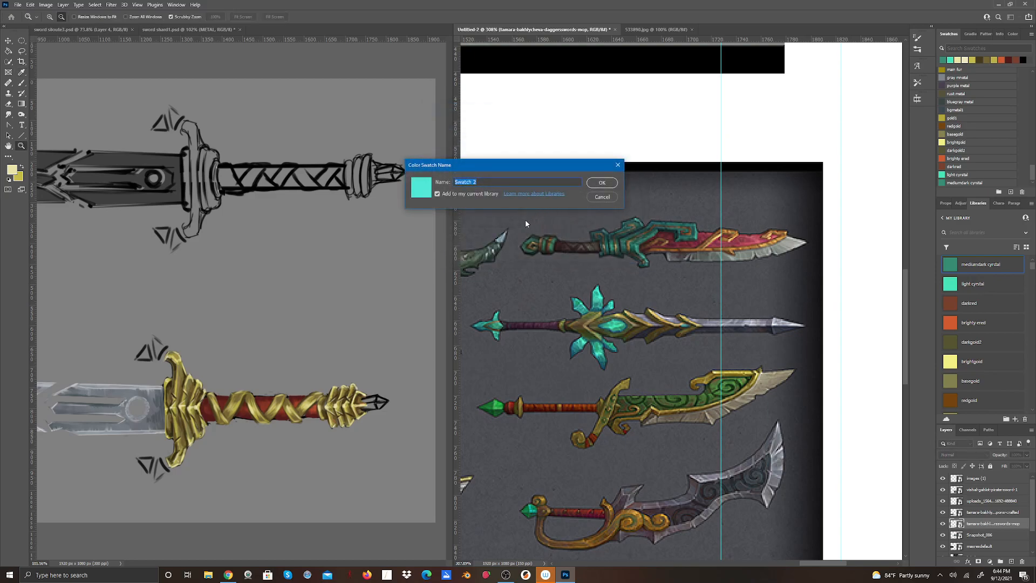
type("ligh")
type("test cyrstal")
left_click(603, 182)
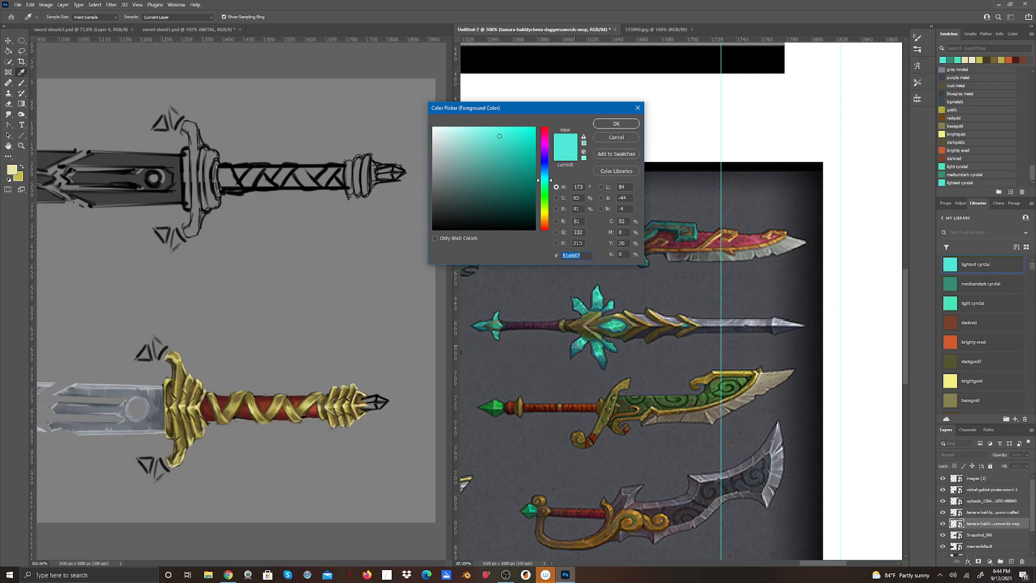
Sample a medium teal (#278b8d) from the crystal petals, save it as the swatch "medium cyrstal" and apply it as the foreground colour.
left_click(574, 344)
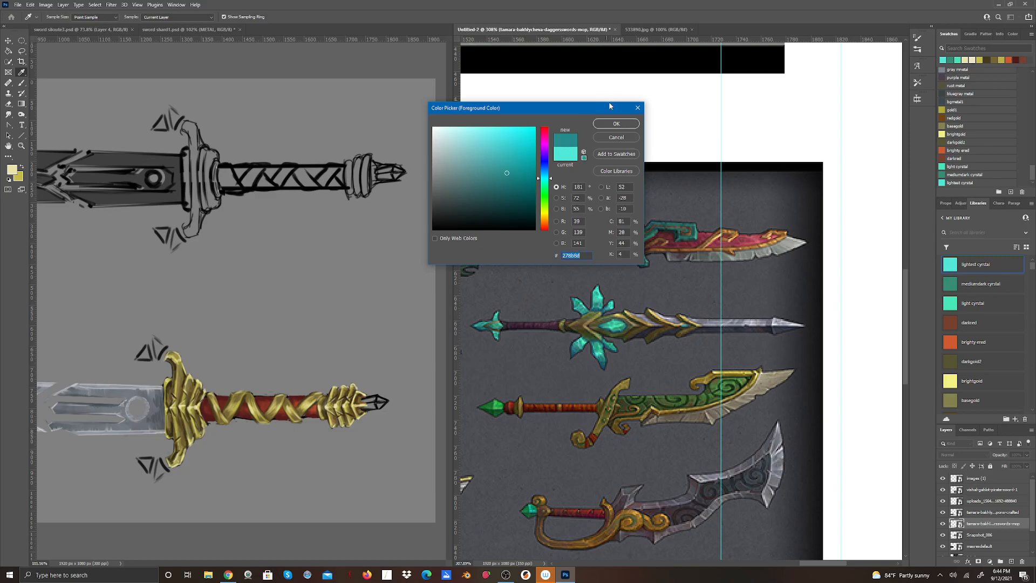
left_click(611, 155)
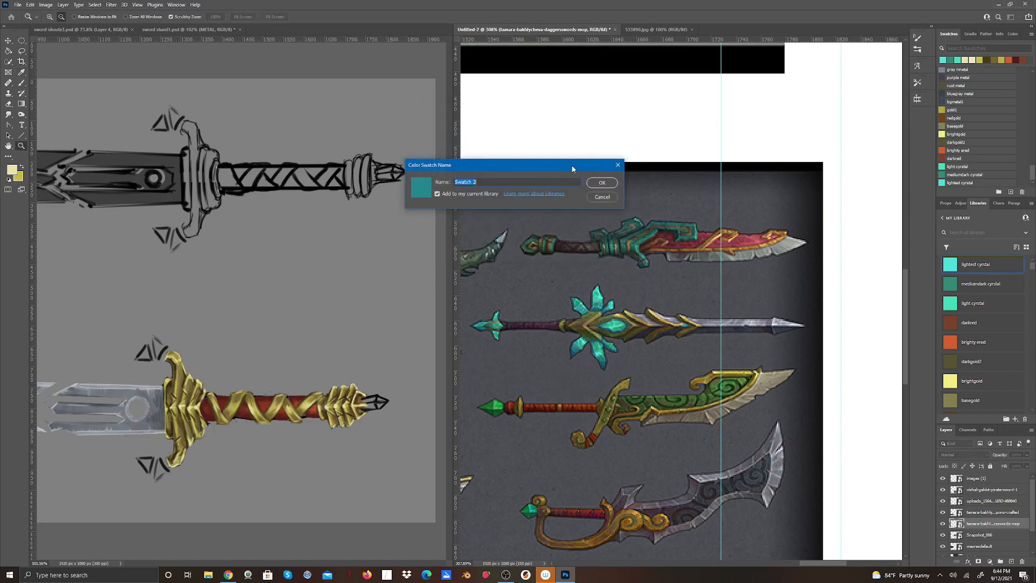
type("medium cyrstal")
left_click(601, 183)
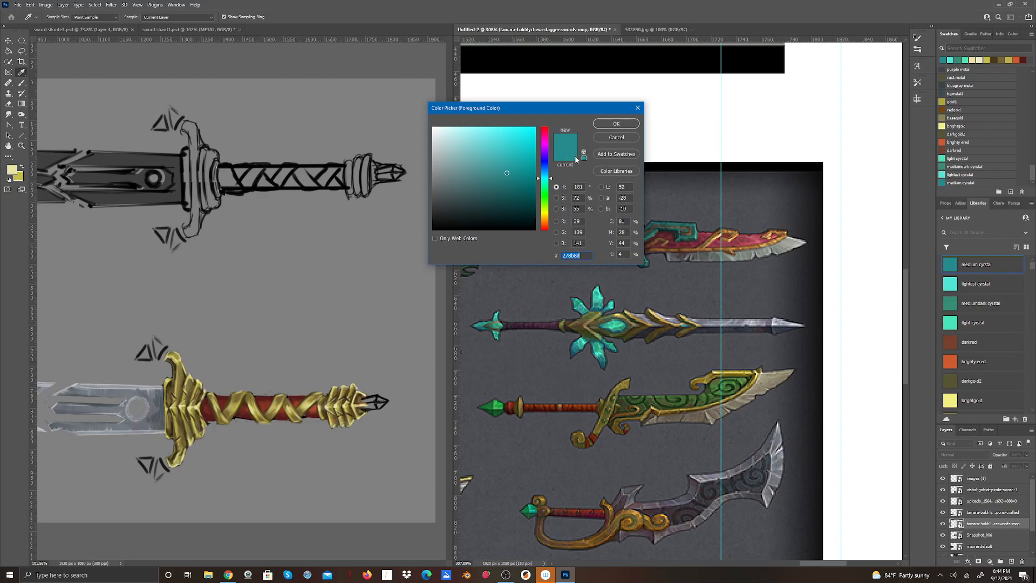
left_click(628, 127)
key("z")
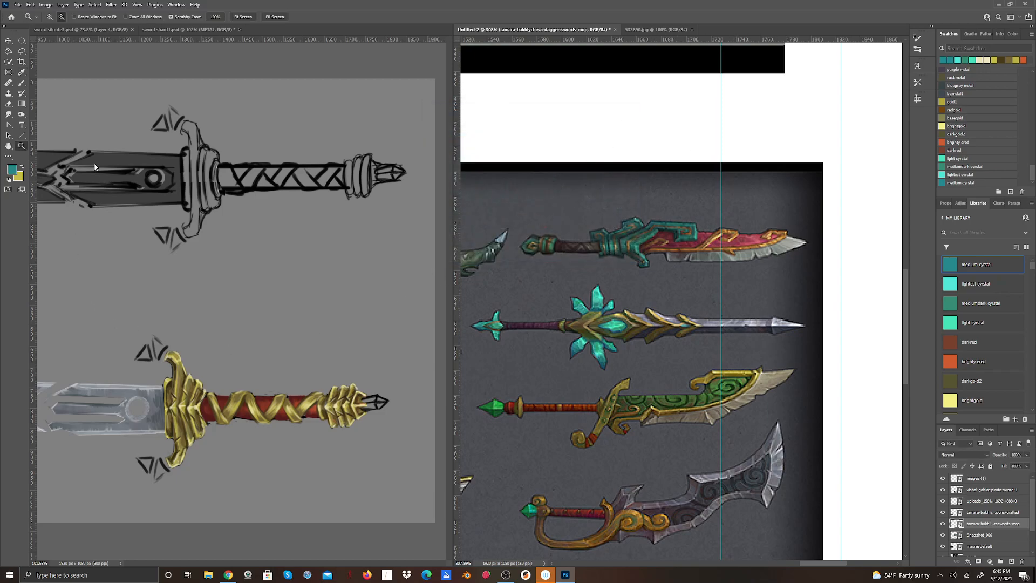
Save the sword painting as a new Photoshop version named "sword shard1_2" in the DEMO folder.
left_click(186, 31)
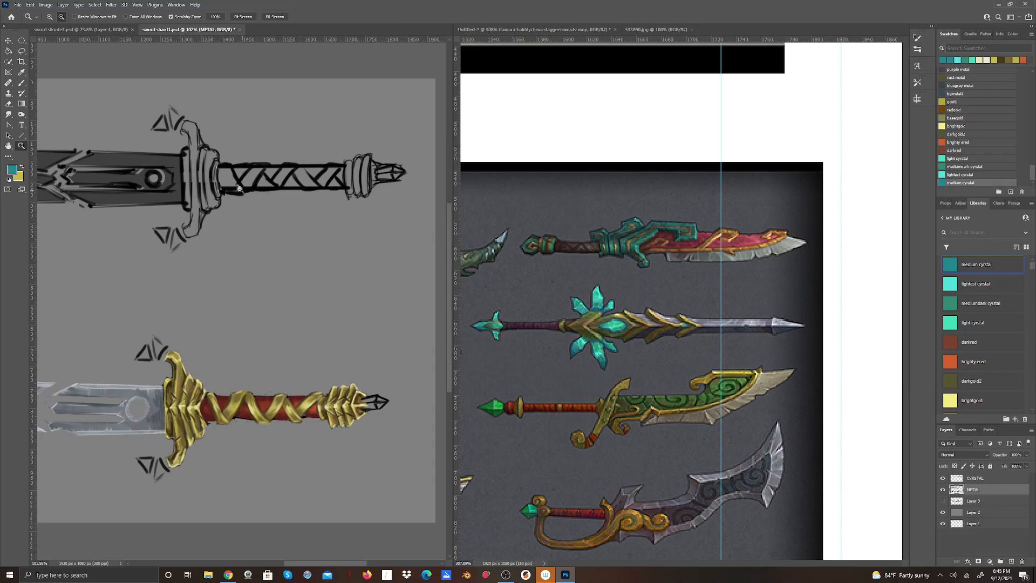
left_click(17, 5)
left_click(37, 103)
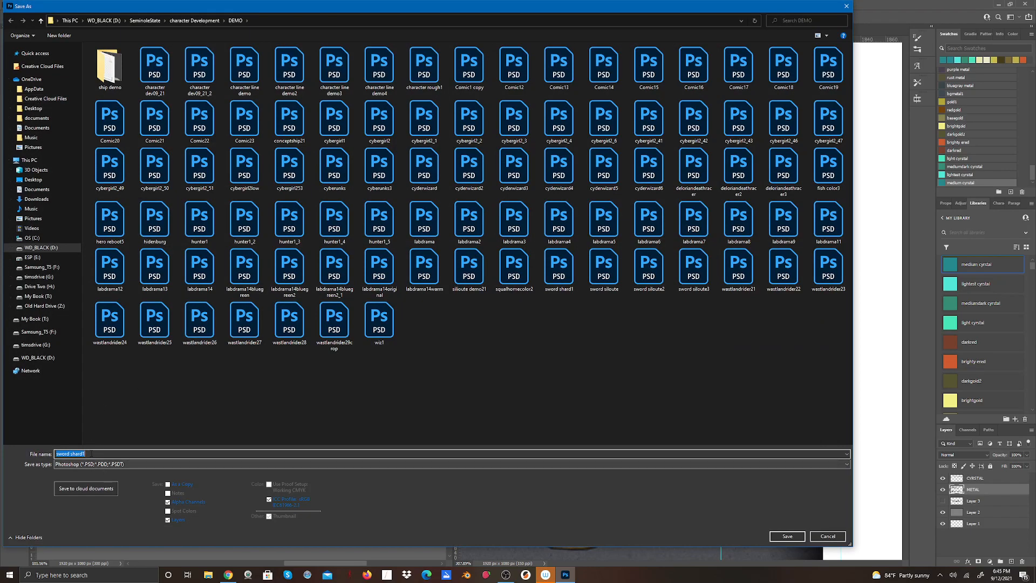
left_click(91, 453)
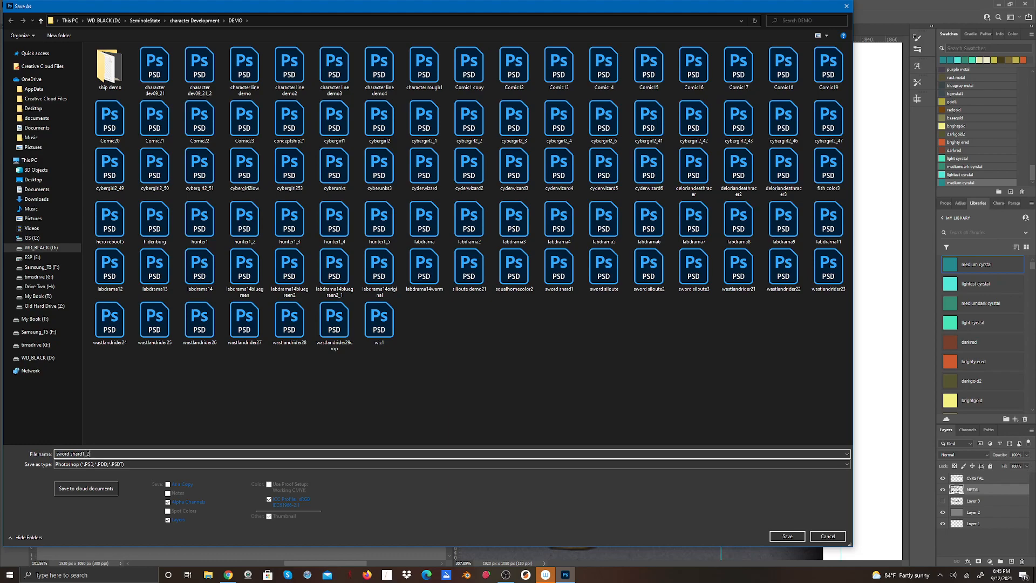
left_click(777, 537)
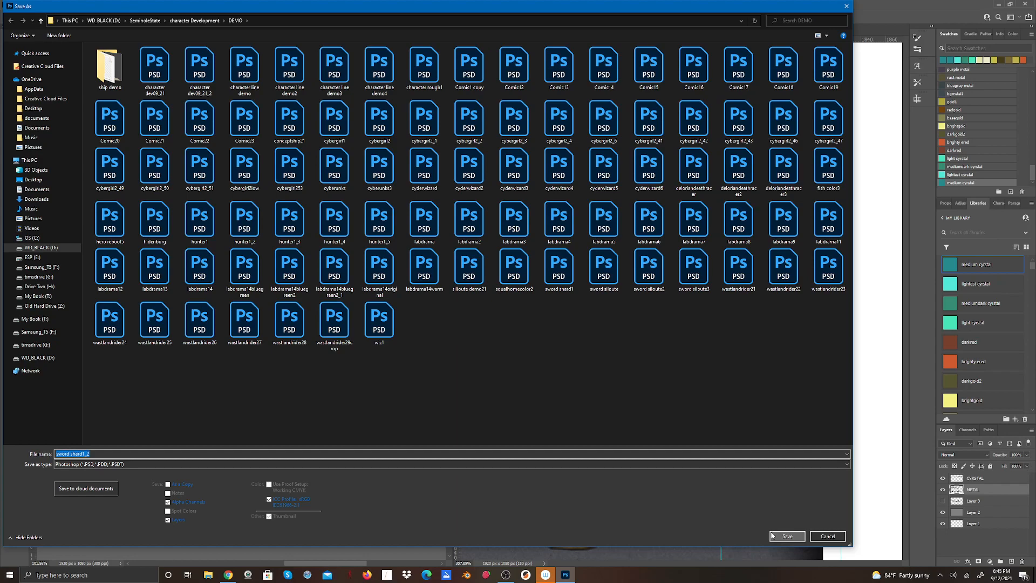
left_click(772, 536)
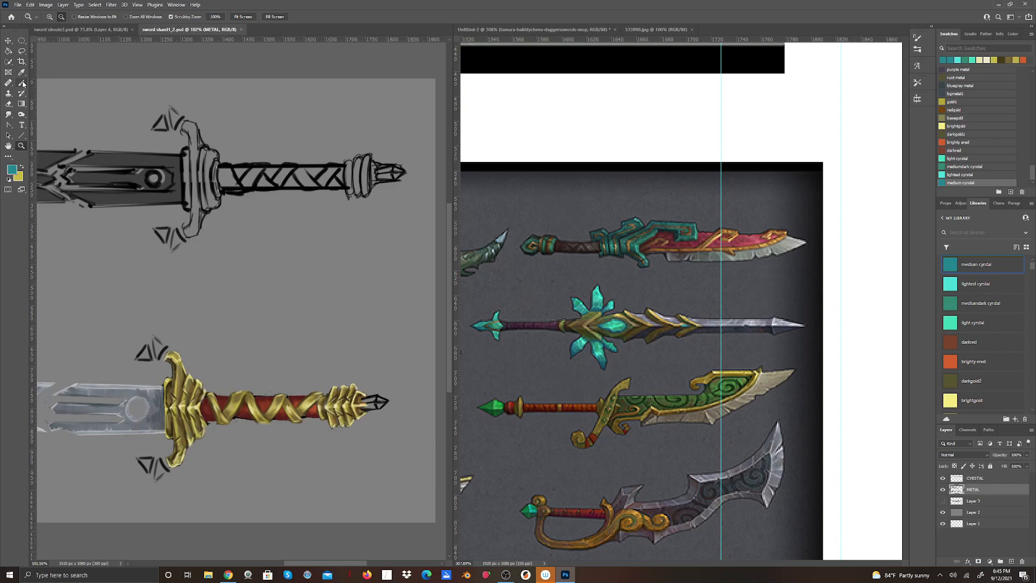
Block in the pointed pommel crystal at the end of the painted sword's hilt with medium teal (#278b8d), covering its black sketch lines.
left_click(11, 171)
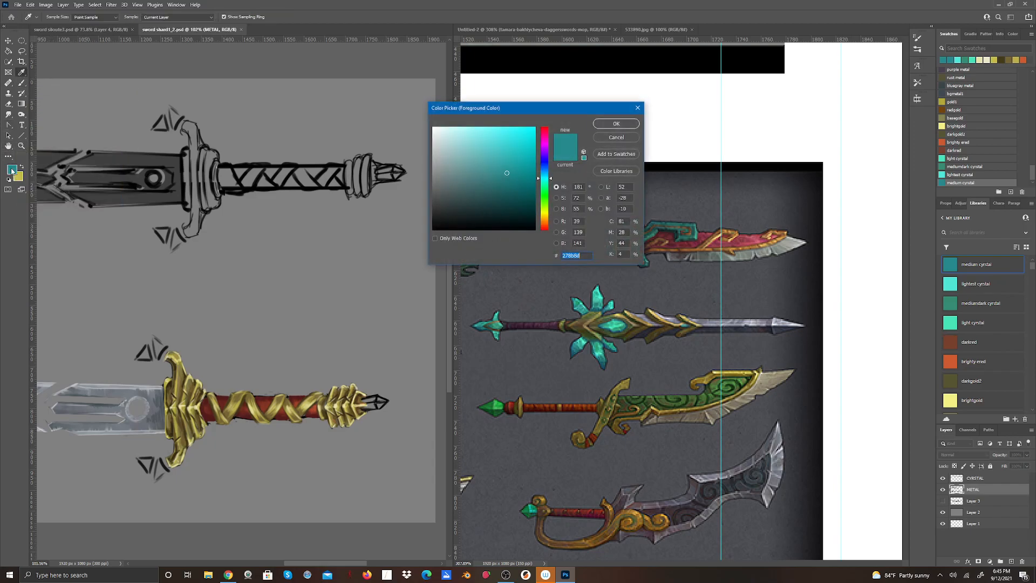
left_click(613, 155)
left_click(626, 124)
key("z")
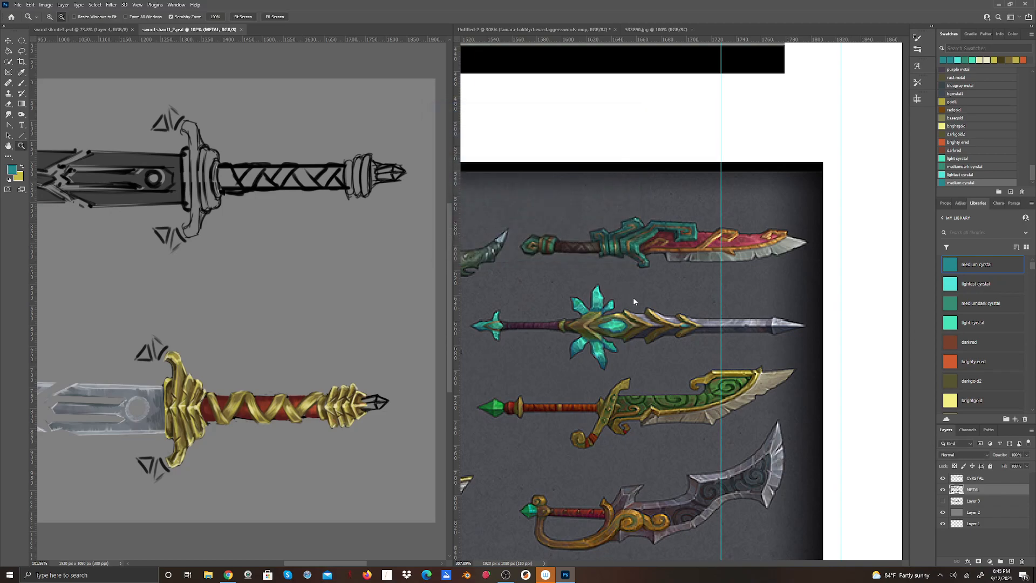
left_click(21, 83)
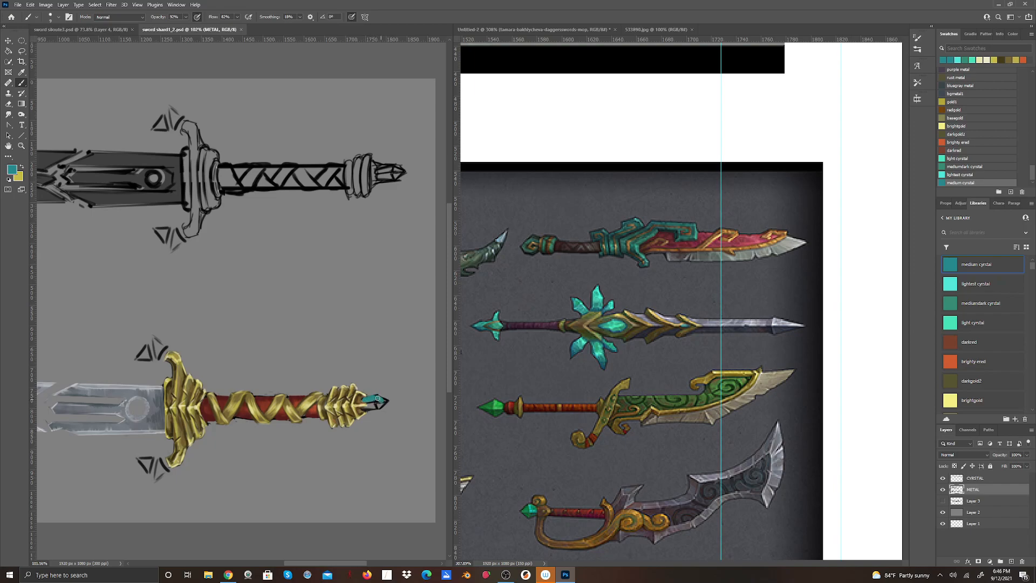
left_click_drag(379, 405, 372, 408)
left_click_drag(383, 406, 389, 402)
left_click(9, 105)
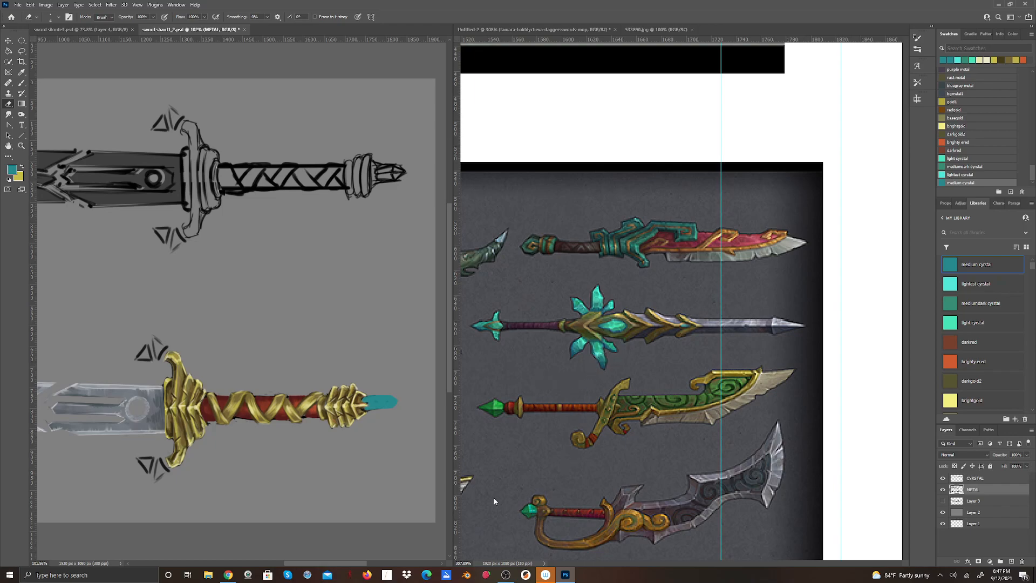
key("b")
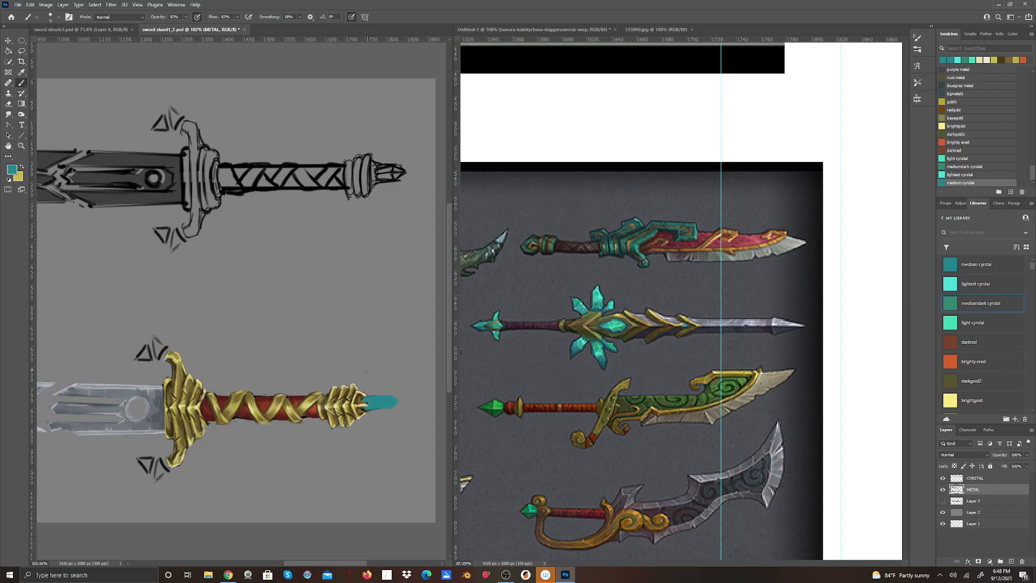
Shade the pommel crystal's lower facet and tip with a darker teal (#1b696b) to define its planes.
left_click(12, 171)
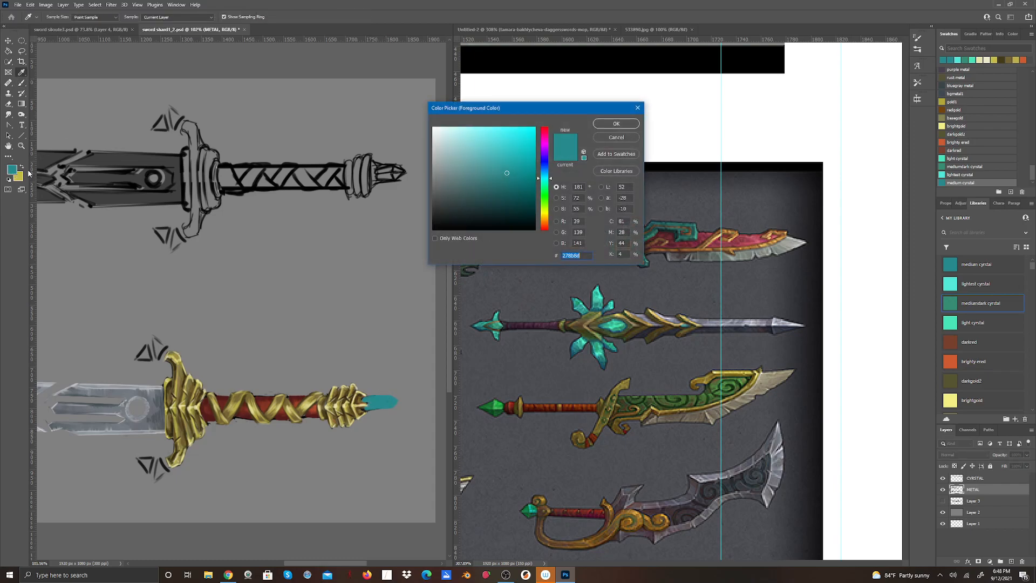
left_click(617, 124)
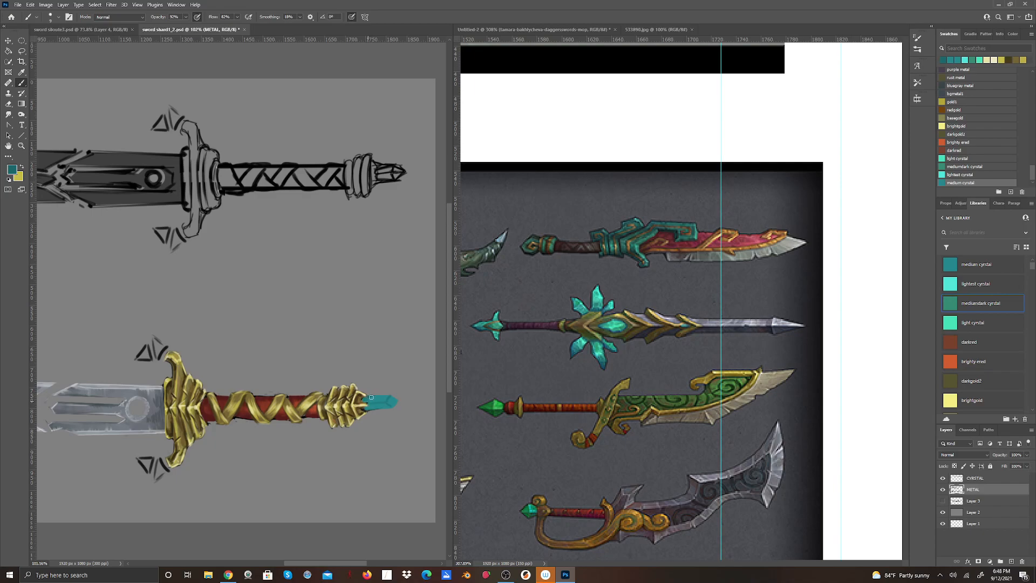
left_click_drag(374, 400, 387, 404)
left_click_drag(390, 405, 399, 401)
Paint lighter facets and edge lines on the pommel crystal with the "light cyrstal" swatch and a smaller brush.
left_click(975, 322)
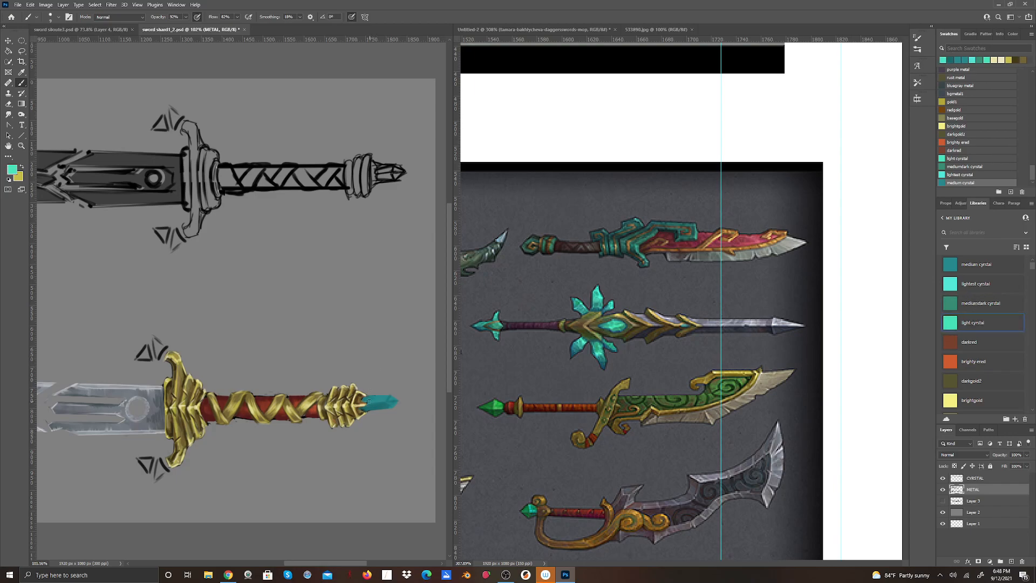
left_click(59, 17)
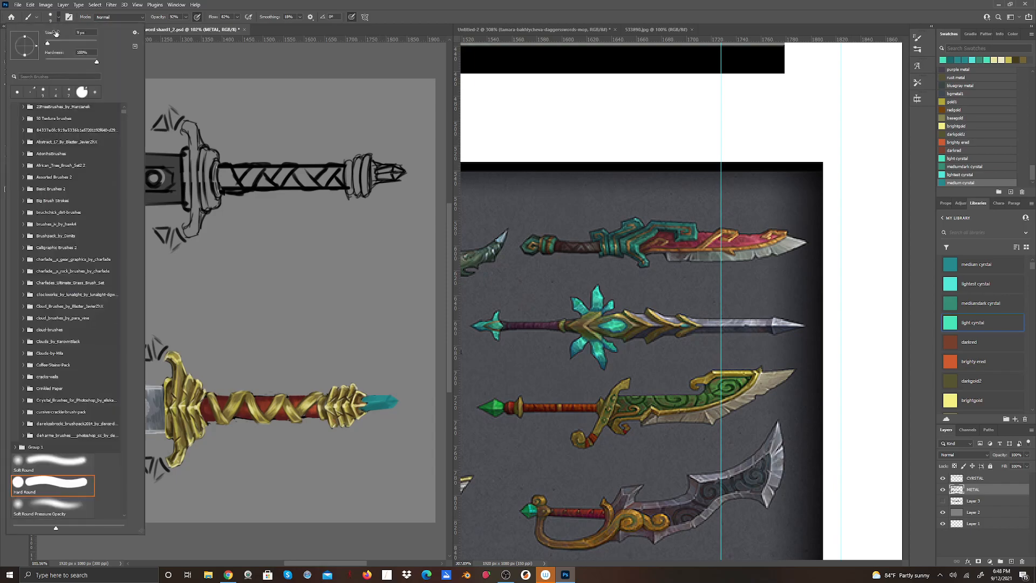
left_click_drag(47, 44, 46, 44)
left_click(325, 6)
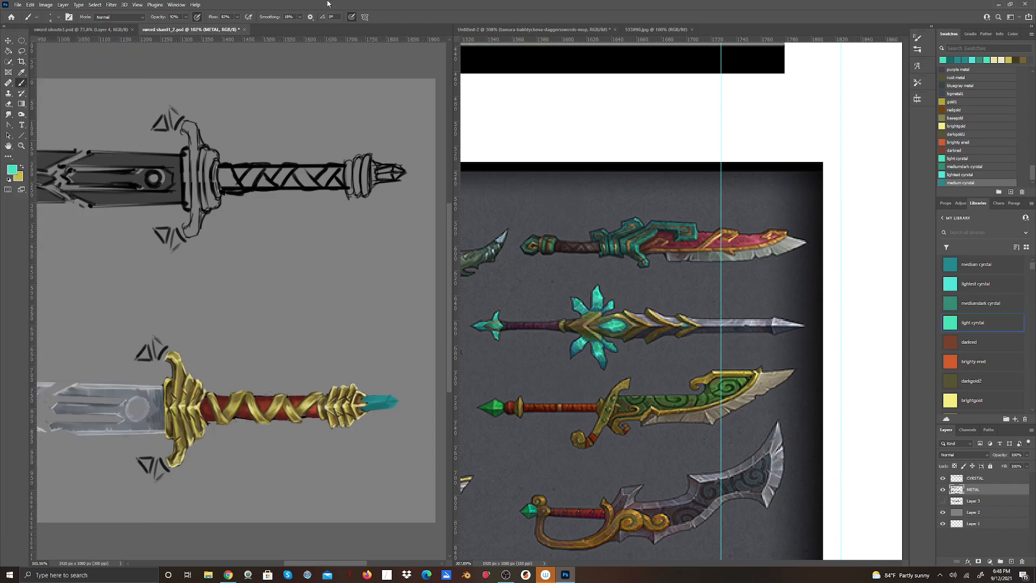
key("z")
left_click_drag(316, 333, 365, 388)
left_click_drag(339, 560, 363, 560)
key("b")
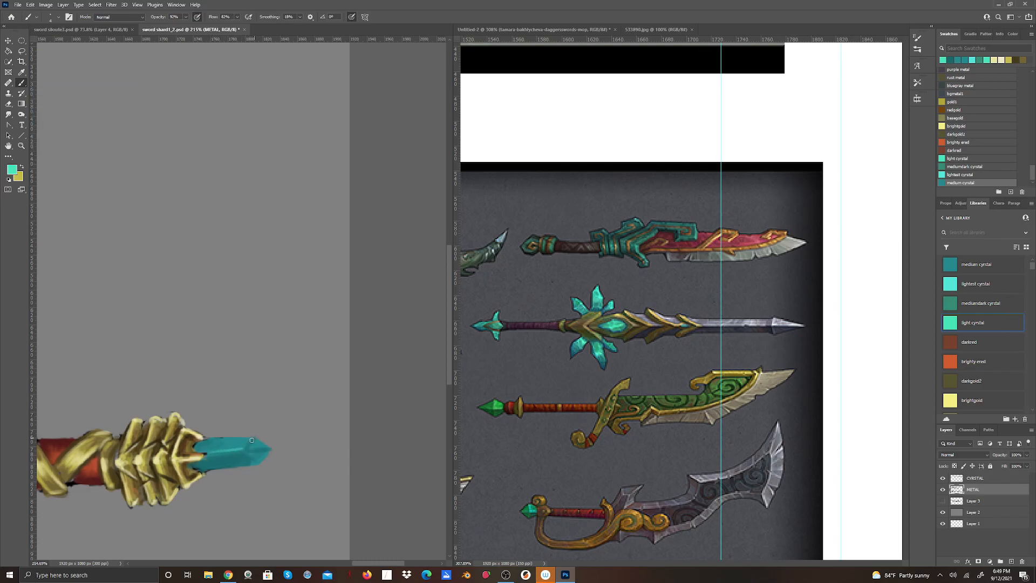
mouse_move(207, 439)
left_mouse_down()
mouse_move(247, 436)
mouse_move(263, 444)
mouse_move(248, 448)
mouse_move(269, 448)
left_mouse_up()
left_click_drag(212, 468, 257, 463)
left_click_drag(225, 446, 230, 445)
Brighten the pommel crystal's facets with a lighter mint green (#60f7ca).
left_click(13, 171)
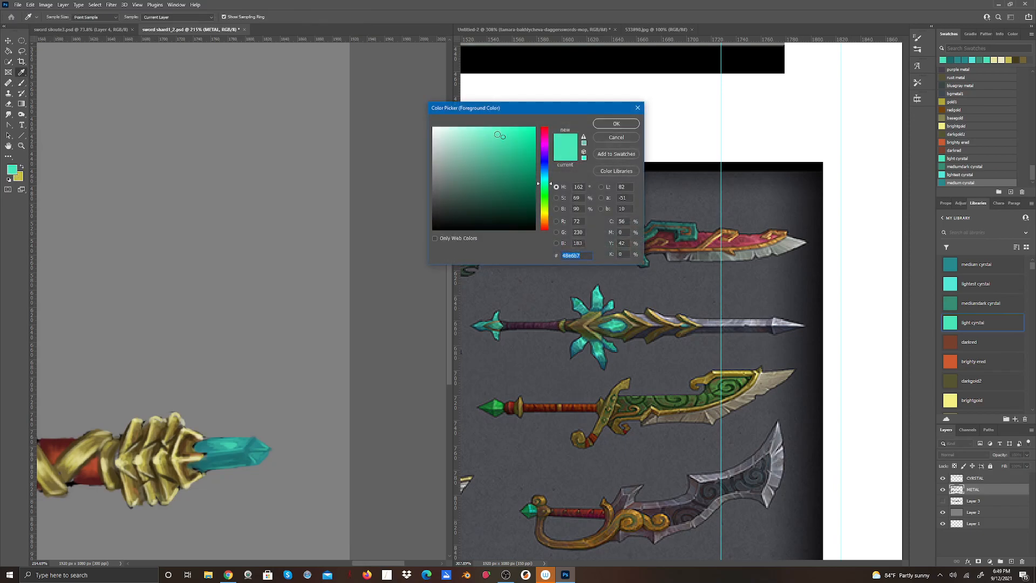
left_click(495, 132)
left_click(626, 126)
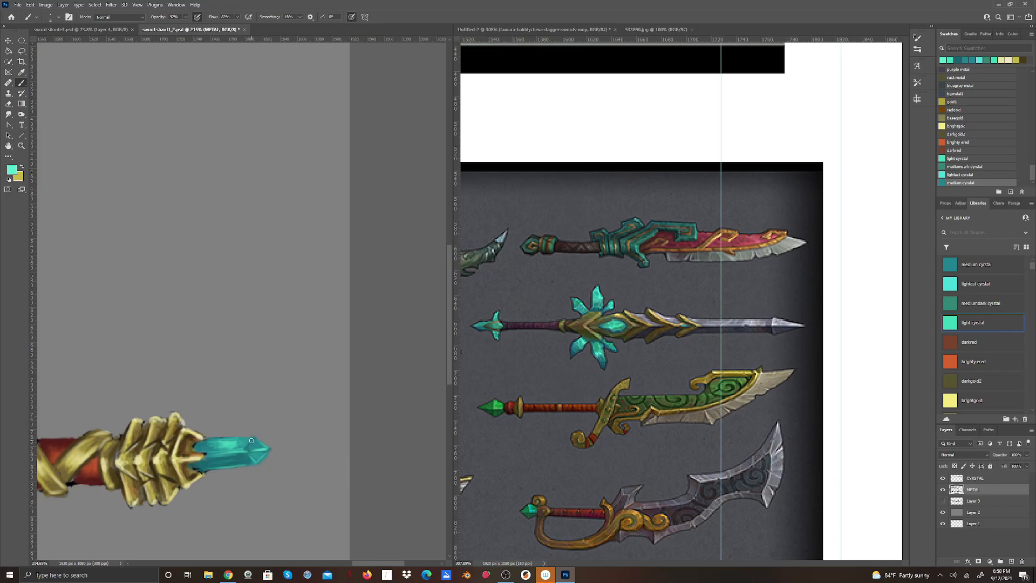
Darken the pommel crystal's base where it meets the gold collar with dark green (#185644).
left_click(12, 169)
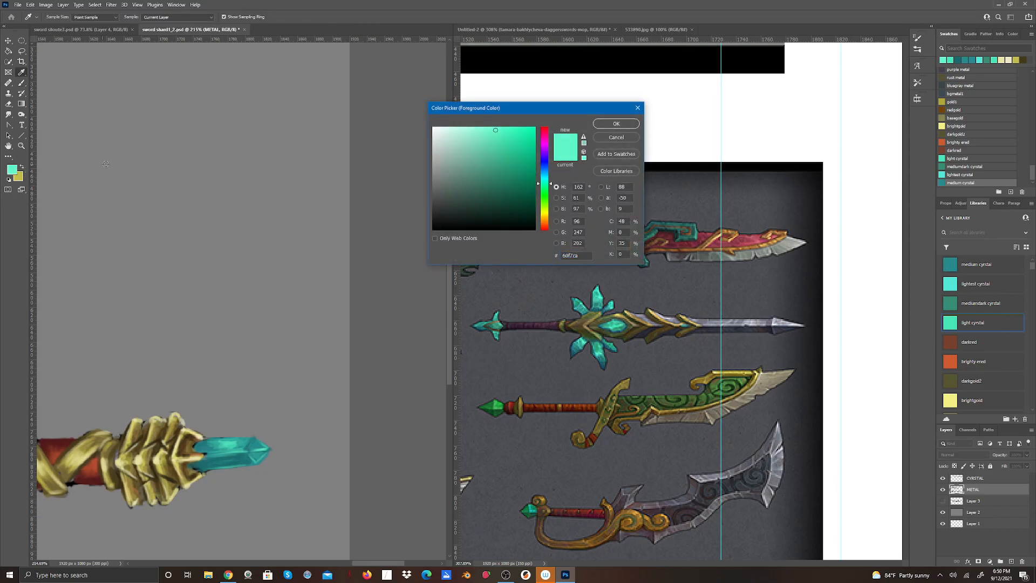
left_click(504, 194)
left_click(613, 125)
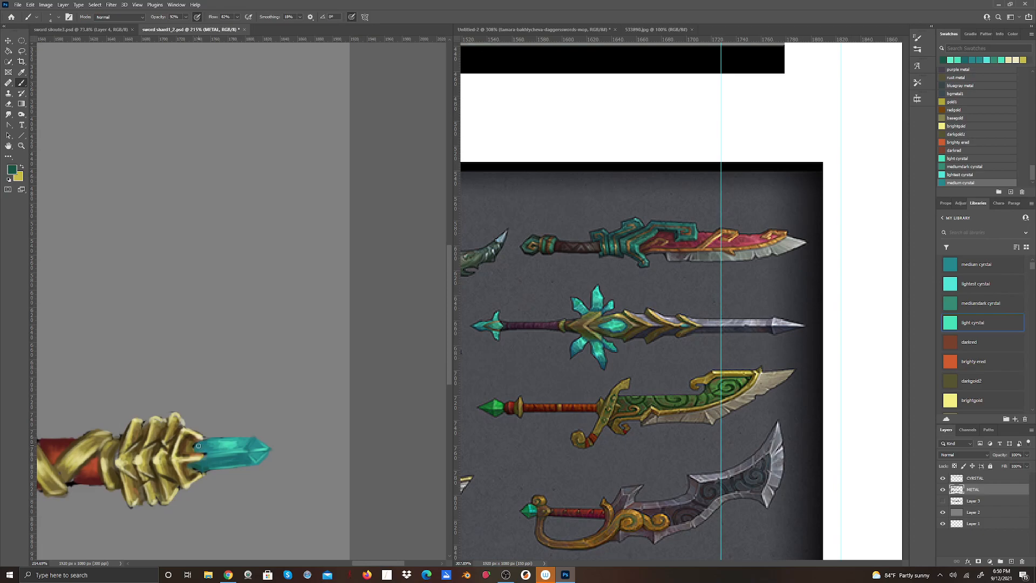
left_click_drag(198, 452, 206, 454)
Extend the crystal's base into the gold collar using the "medium cyrstal" swatch.
left_click(12, 169)
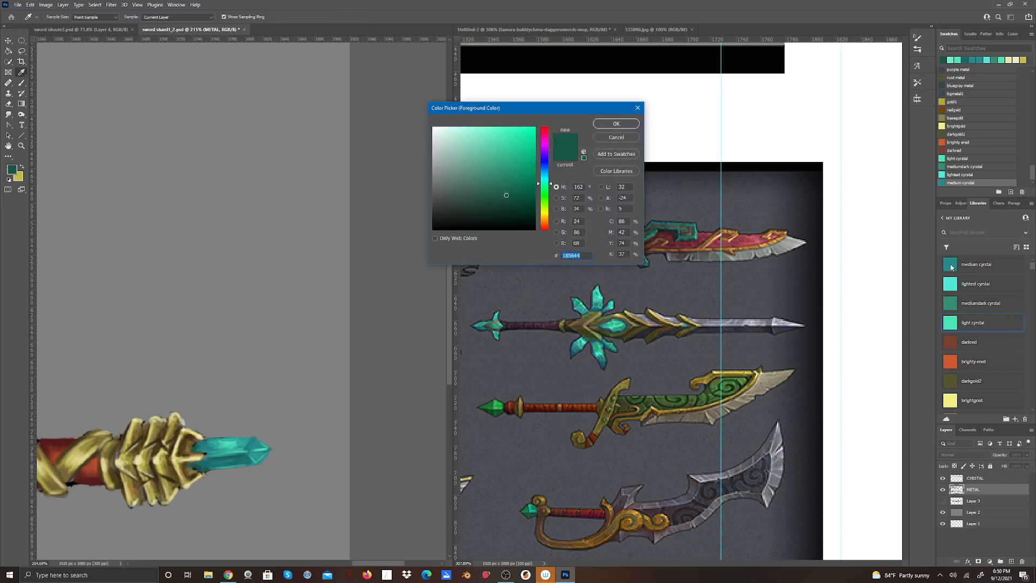
left_click(623, 138)
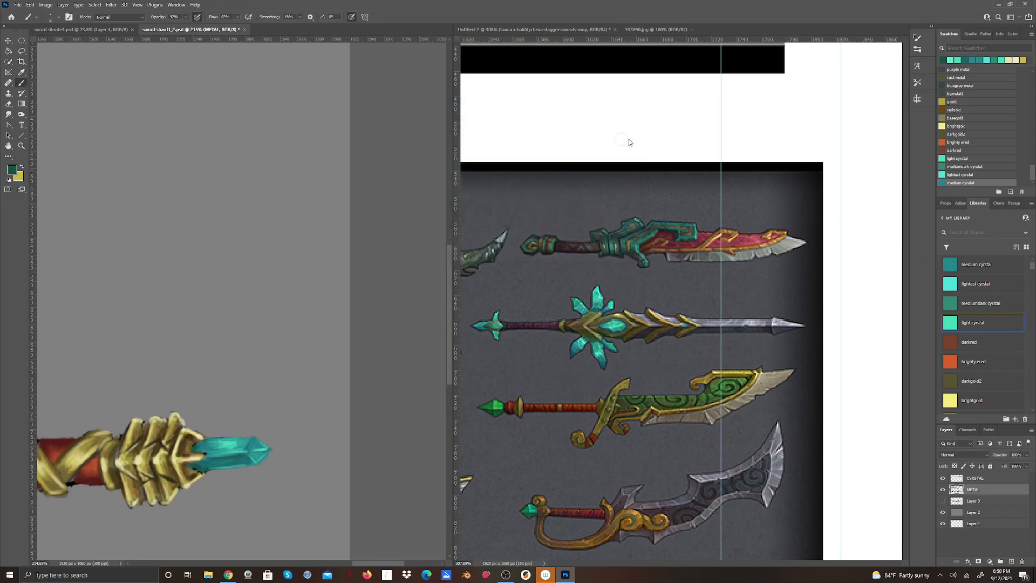
left_click(950, 265)
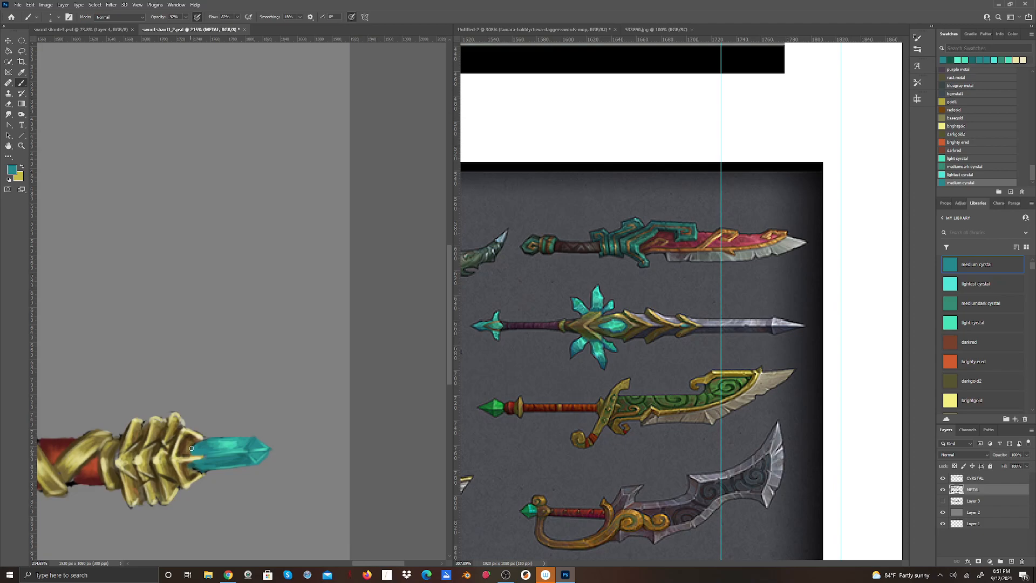
left_click_drag(201, 445, 193, 451)
Highlight the pommel crystal's facets with the "lightest cyrstal" swatch.
left_click(961, 286)
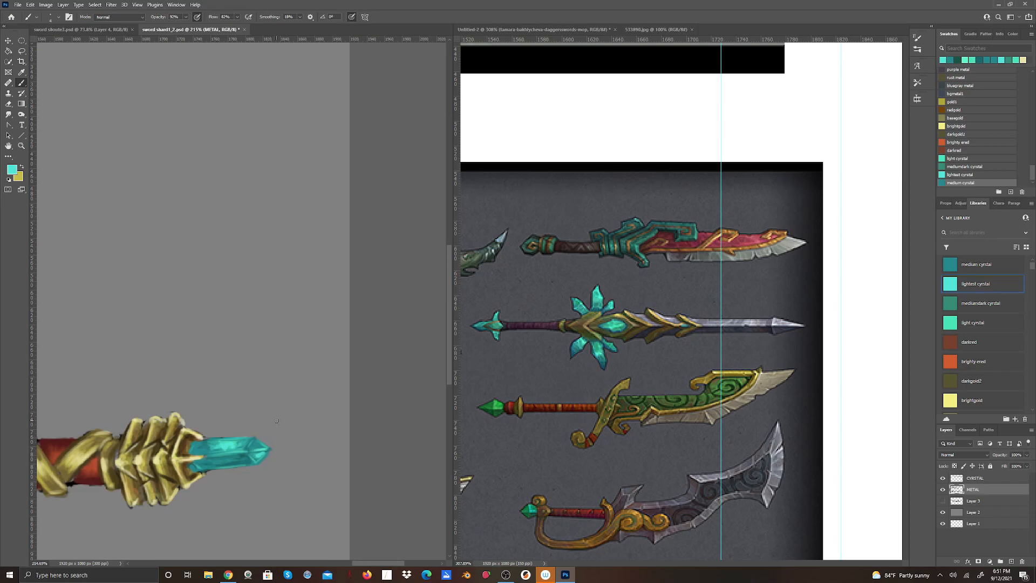
left_click(12, 169)
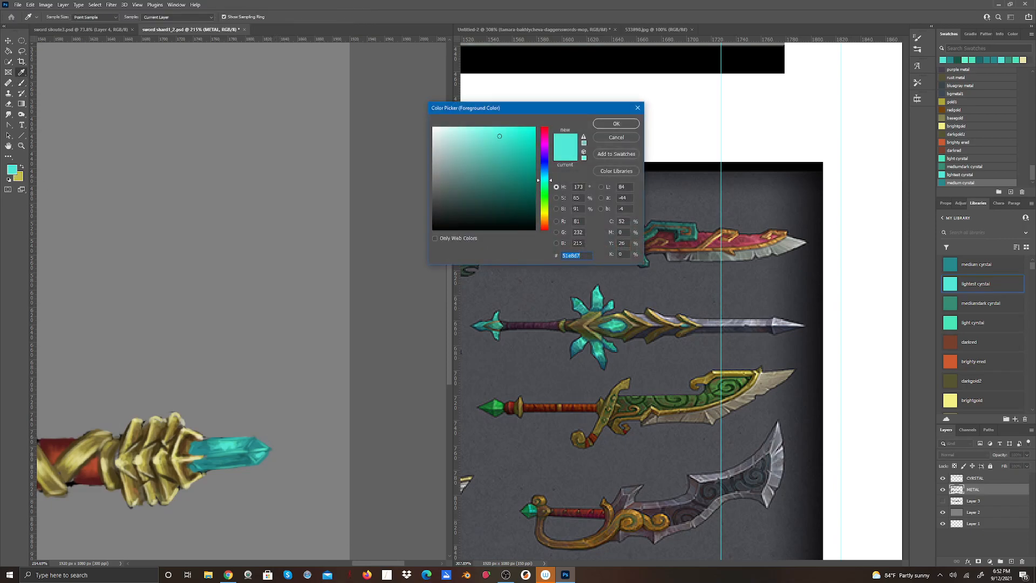
left_click(951, 270)
left_click(616, 138)
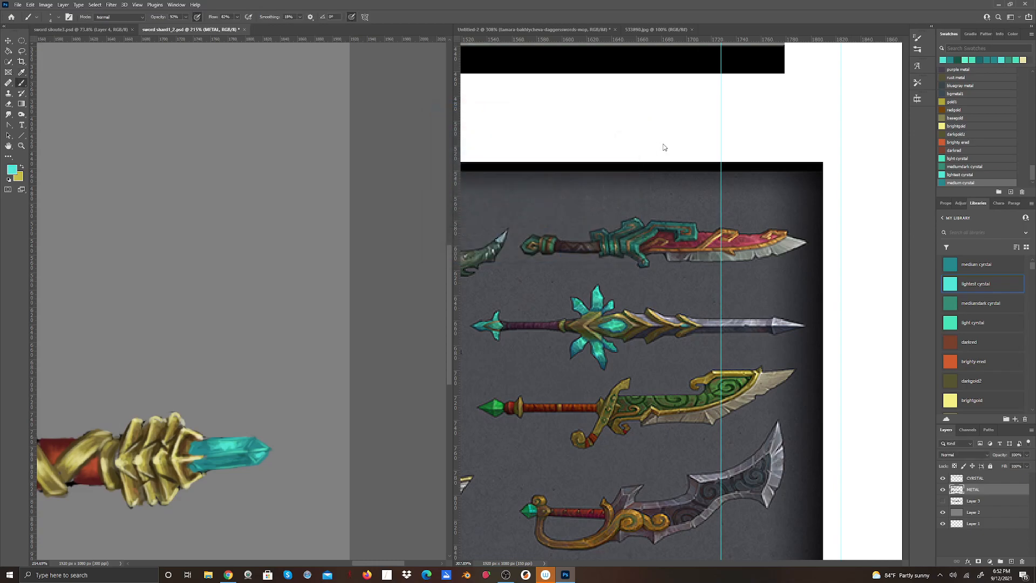
Deepen the shadows at the pommel crystal's tip and base with dark teal (#1a6364).
left_click(944, 269)
left_click(13, 172)
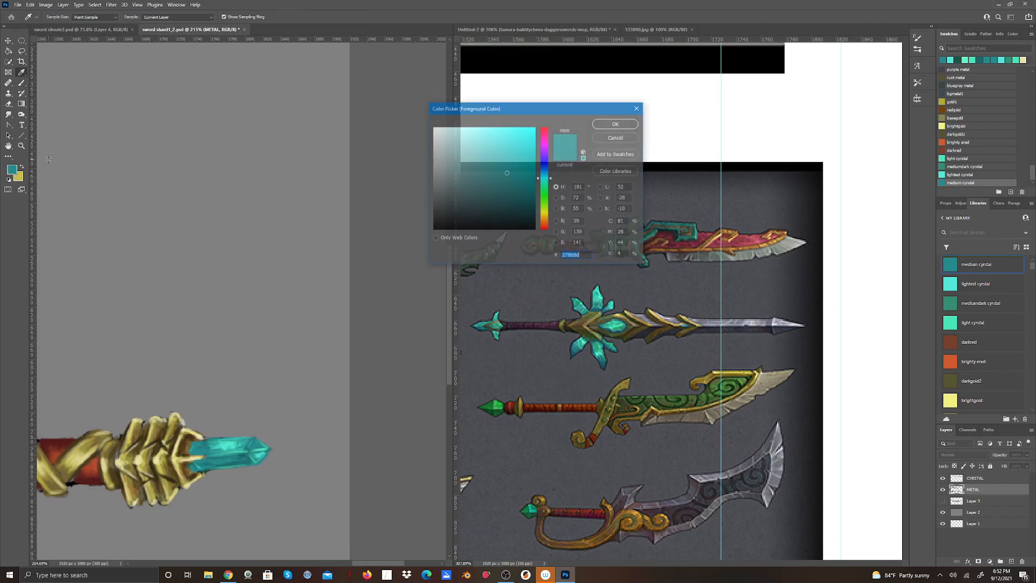
left_click(508, 189)
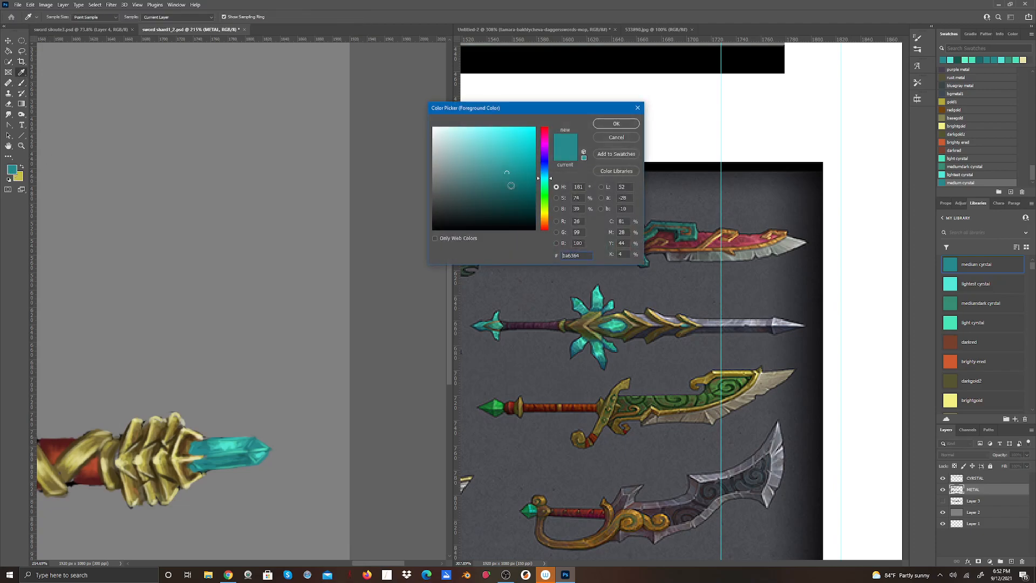
left_click(616, 124)
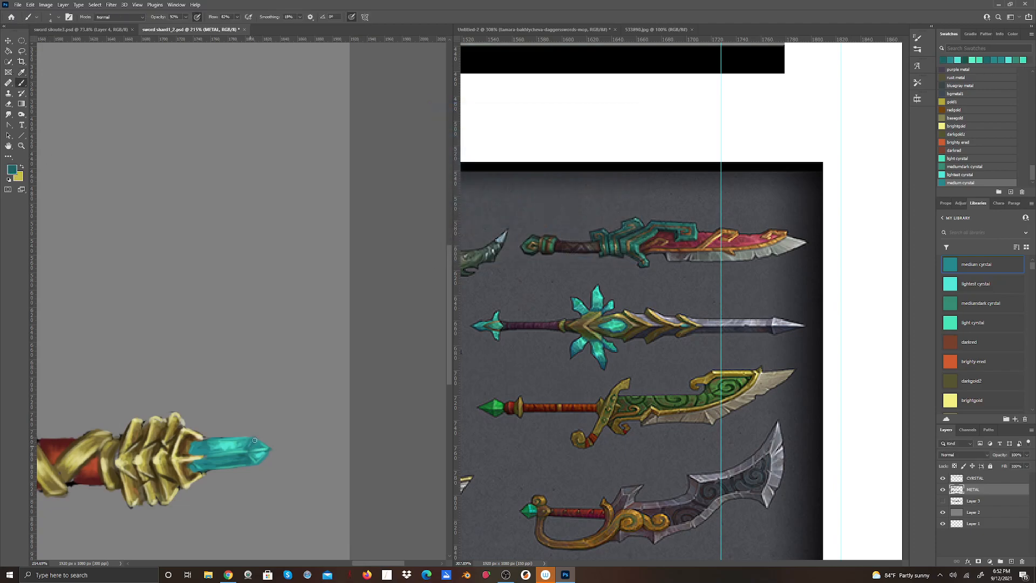
left_click_drag(259, 442, 267, 449)
mouse_move(200, 470)
left_mouse_down()
mouse_move(214, 449)
mouse_move(213, 446)
left_mouse_up()
Add glints to the pommel crystal's upper facet with a very pale cyan lightened from its sampled highlight colour.
mouse_move(373, 564)
left_mouse_down()
mouse_move(348, 566)
mouse_move(362, 565)
left_mouse_up()
left_click(12, 170)
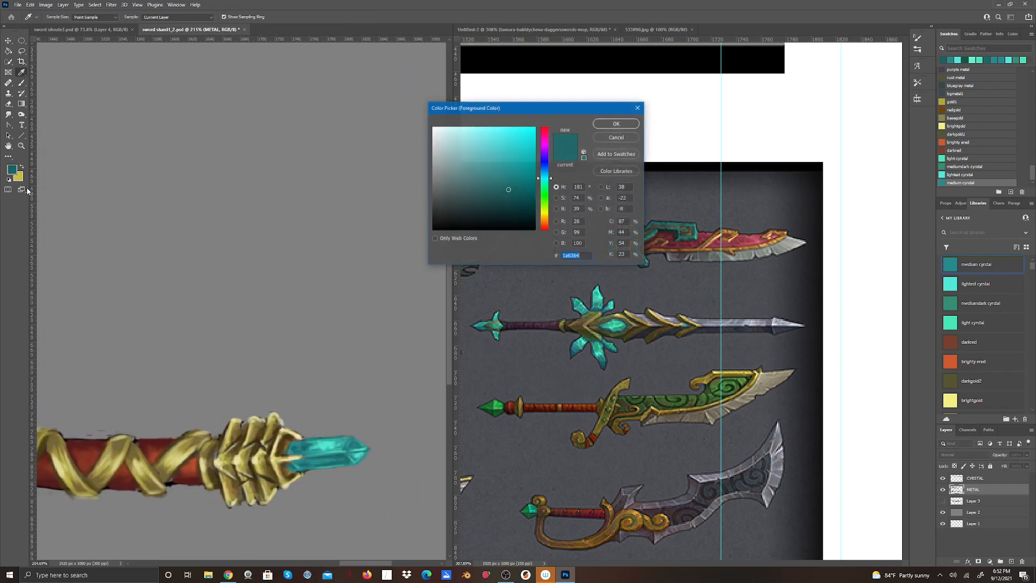
left_click(323, 443)
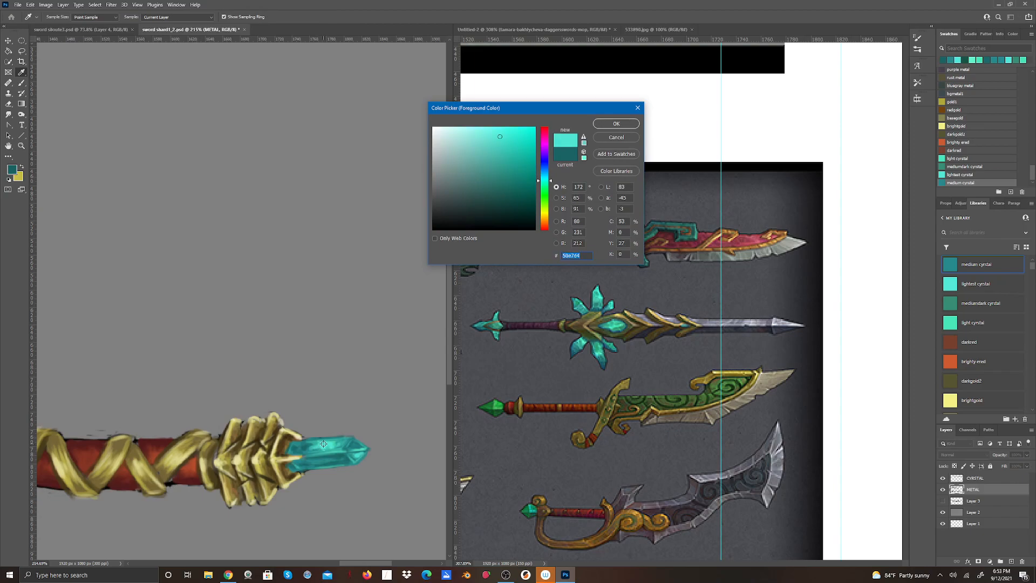
left_click(487, 130)
left_click(617, 125)
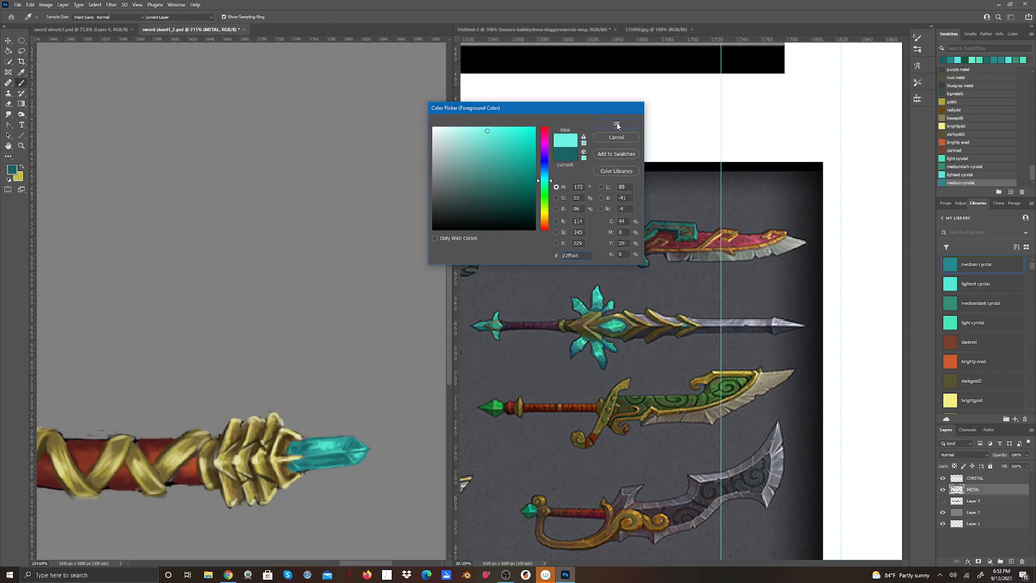
left_click(17, 171)
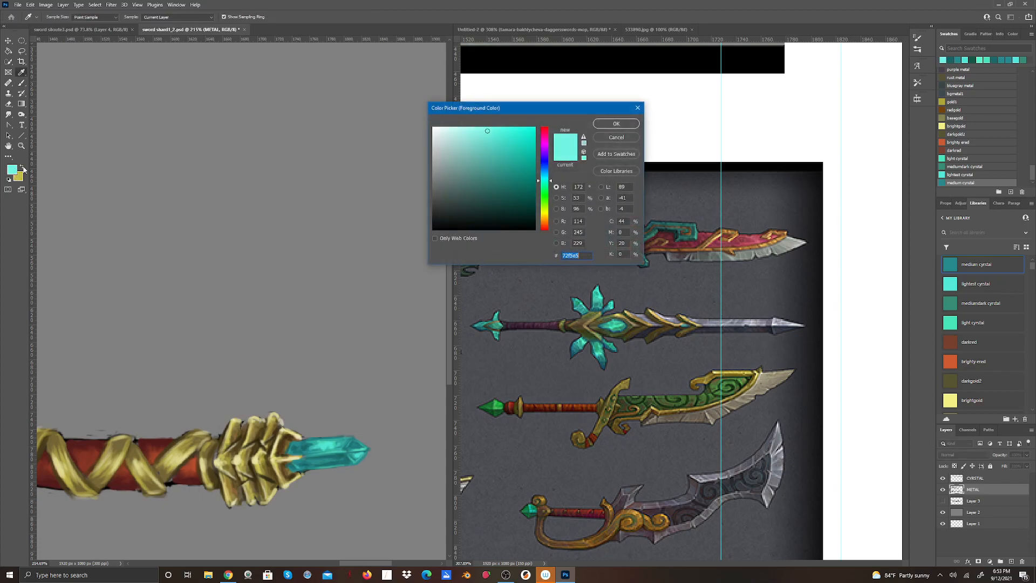
left_click(467, 130)
left_click(616, 125)
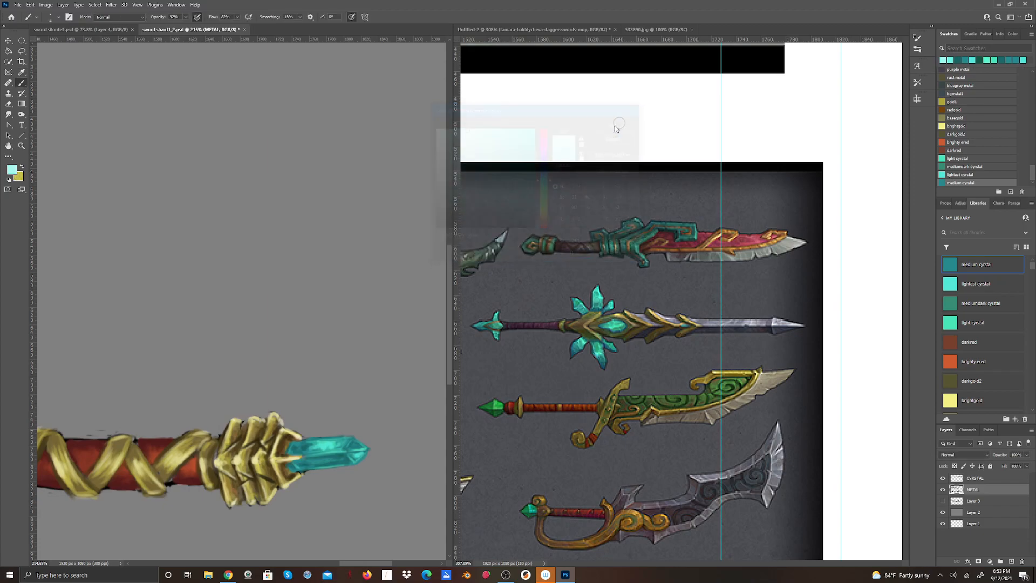
left_click_drag(324, 446, 331, 446)
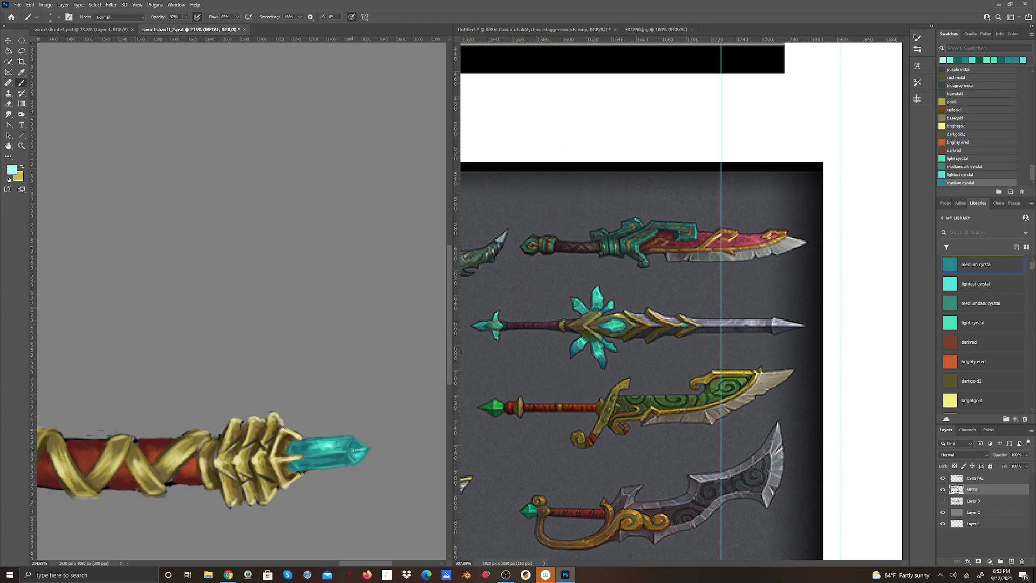
left_click_drag(322, 446, 326, 445)
Block in the two triangular crystal shards above the gold crossguard with the "mediumdark cyrstal" swatch, covering their black sketch lines.
mouse_move(365, 565)
left_mouse_down()
mouse_move(352, 565)
mouse_move(360, 566)
left_mouse_up()
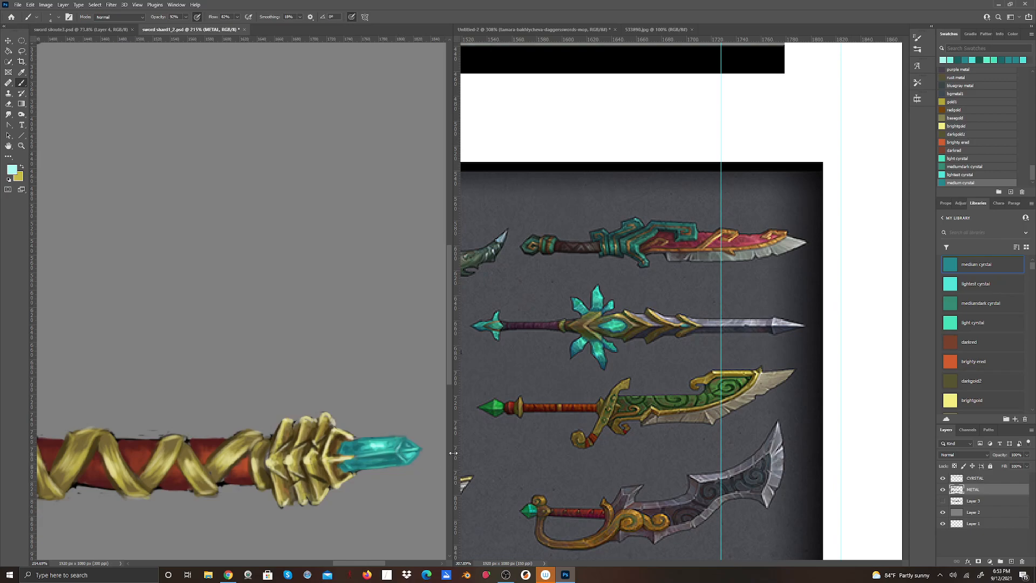
left_click_drag(355, 562, 322, 565)
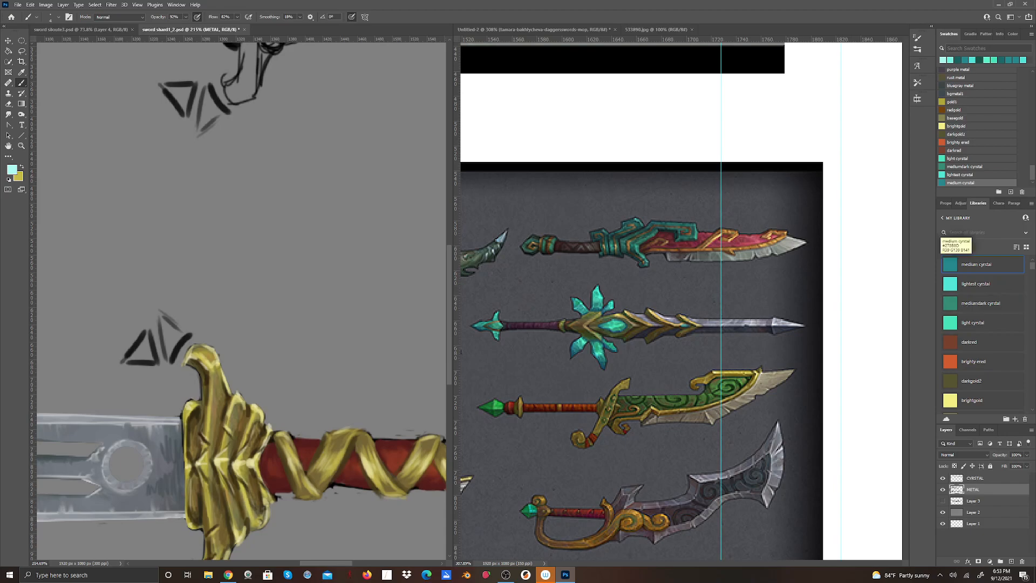
left_click(966, 307)
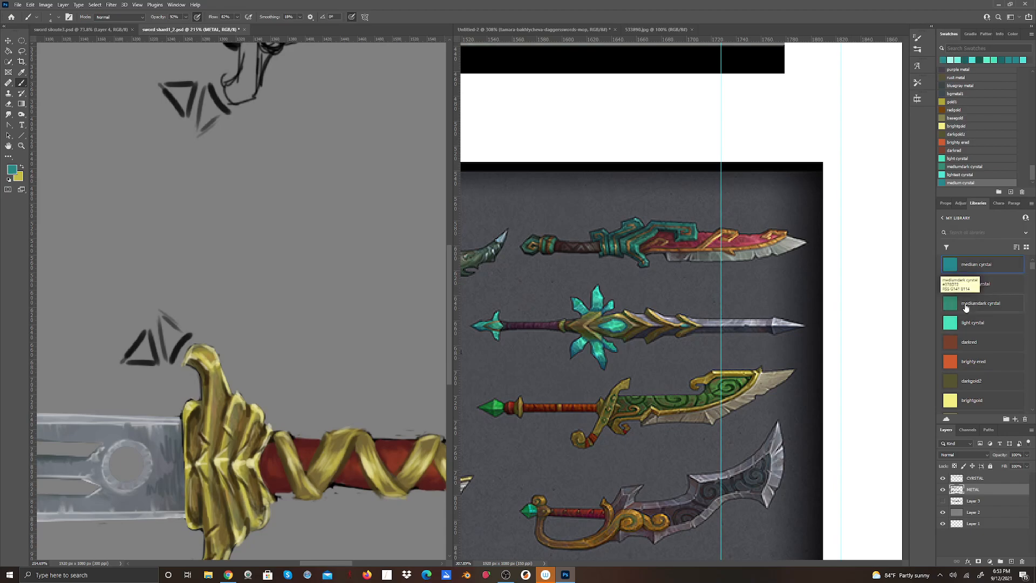
left_click(965, 307)
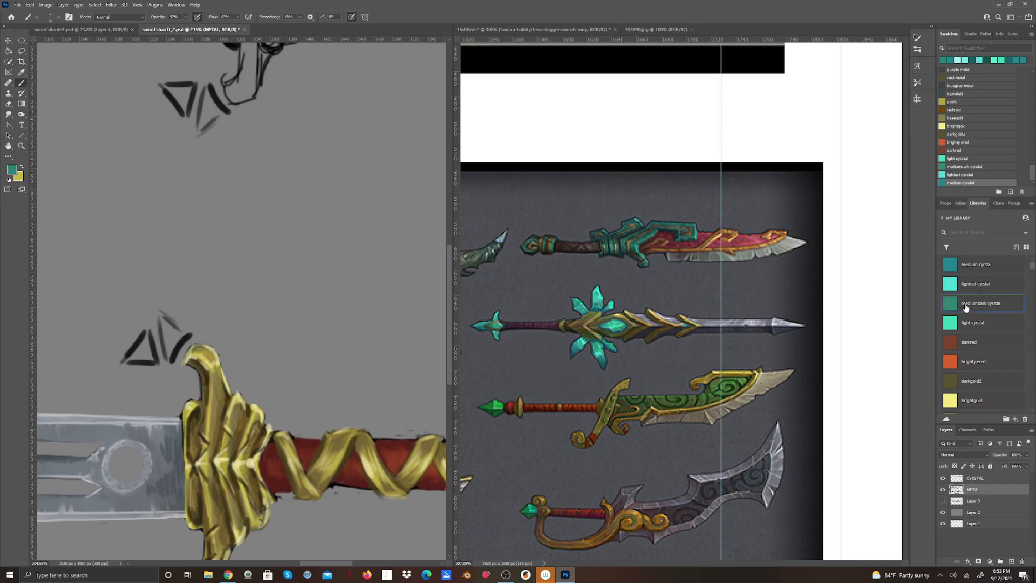
mouse_move(160, 318)
left_mouse_down()
mouse_move(168, 361)
mouse_move(160, 320)
mouse_move(169, 358)
mouse_move(179, 343)
mouse_move(177, 351)
mouse_move(176, 319)
mouse_move(167, 319)
mouse_move(185, 332)
mouse_move(161, 312)
mouse_move(190, 335)
mouse_move(162, 328)
mouse_move(168, 357)
mouse_move(162, 325)
mouse_move(171, 358)
mouse_move(185, 337)
left_mouse_up()
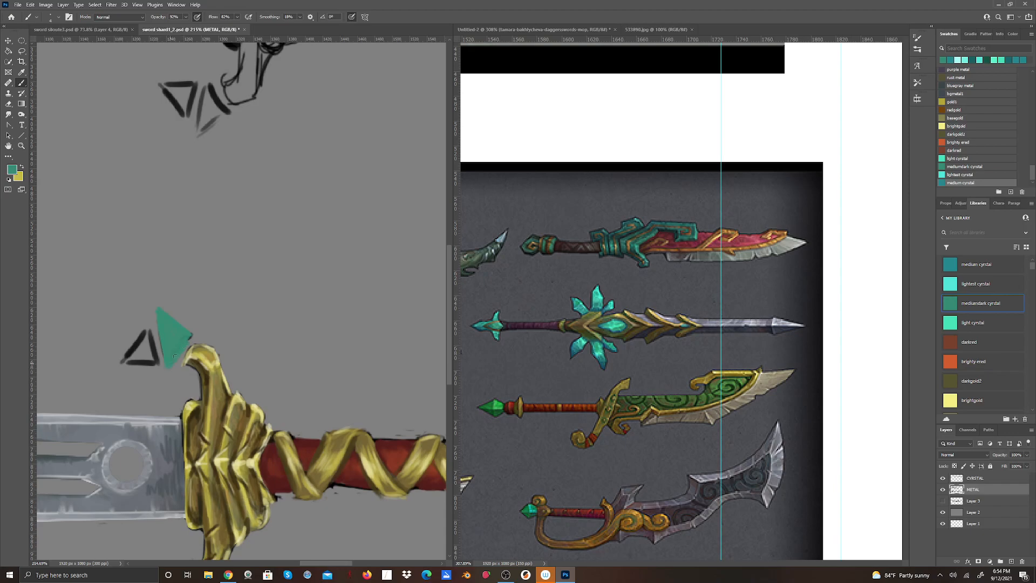
mouse_move(149, 331)
left_mouse_down()
mouse_move(157, 361)
mouse_move(135, 346)
mouse_move(146, 332)
mouse_move(124, 358)
mouse_move(146, 363)
left_mouse_up()
mouse_move(130, 351)
left_mouse_down()
mouse_move(152, 365)
mouse_move(134, 363)
mouse_move(158, 359)
mouse_move(144, 360)
mouse_move(141, 345)
mouse_move(138, 355)
mouse_move(147, 331)
left_mouse_up()
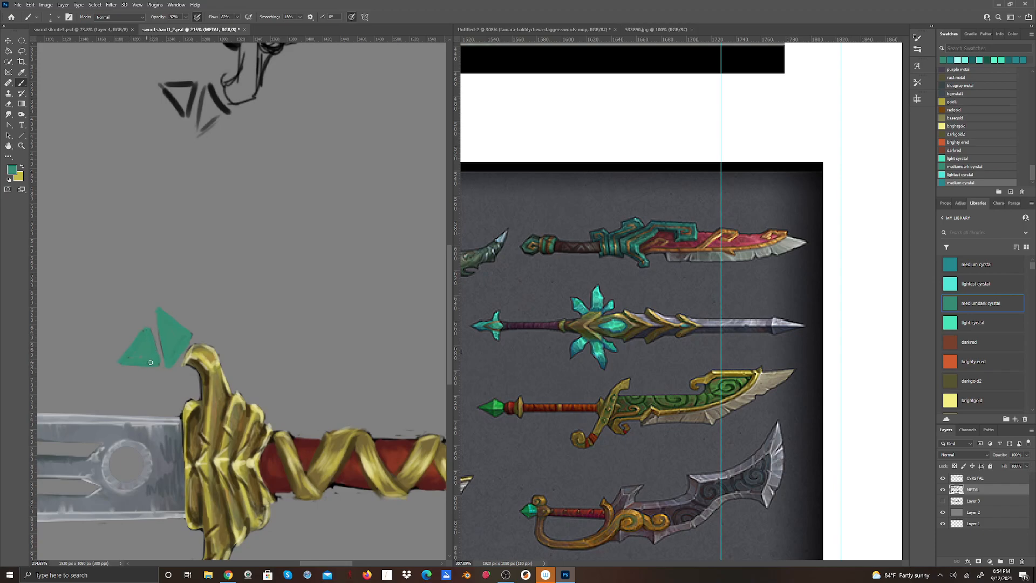
left_click_drag(149, 327, 152, 351)
Paint teal over the faces of the two upper shards with the "medium cyrstal" swatch (#278b8d).
left_click(950, 265)
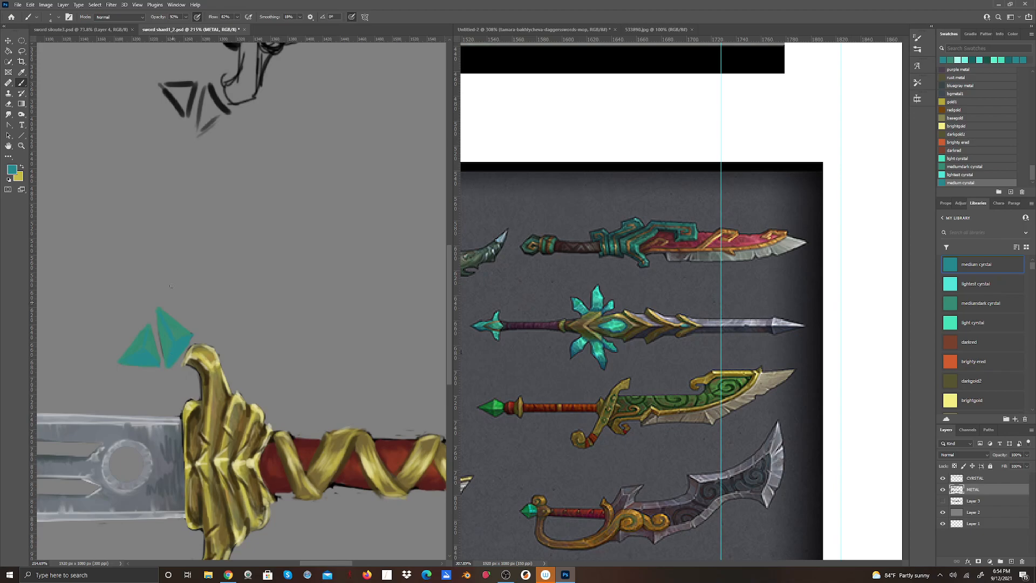
left_click(12, 170)
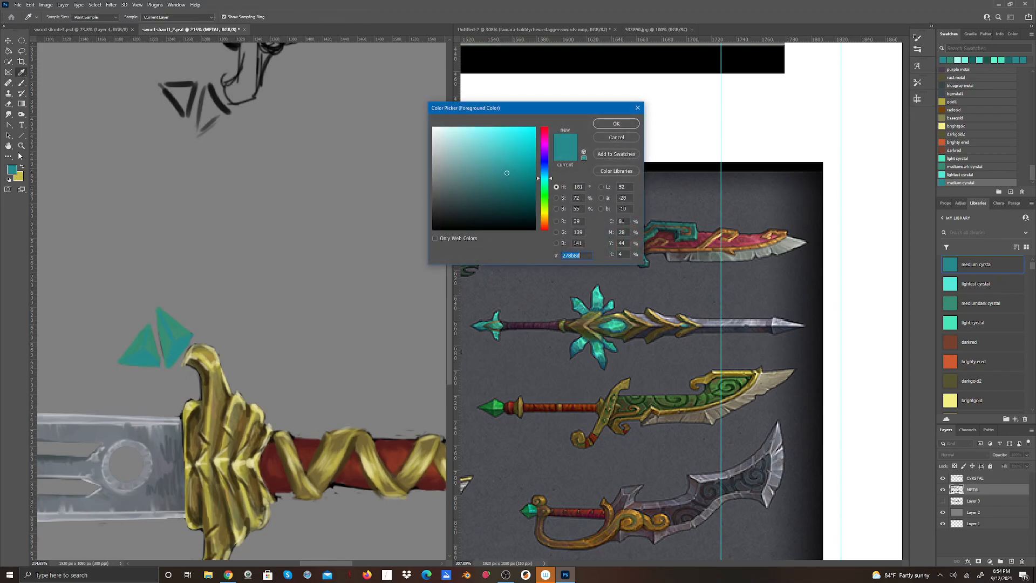
left_click(626, 125)
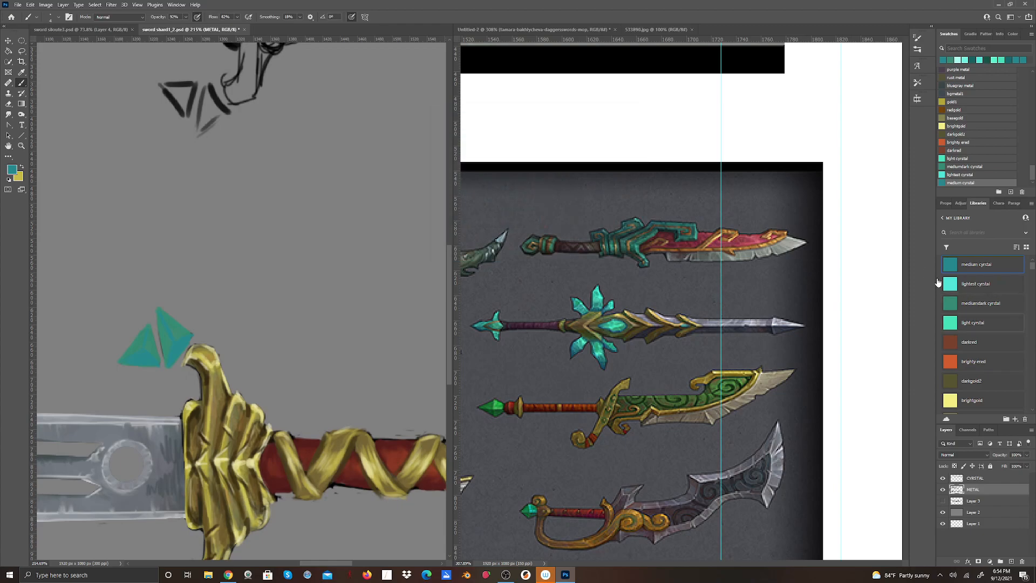
Paint bright facet edges and highlights on the two upper shards with the "lightest cyrstal" swatch.
left_click(957, 303)
left_click(937, 282)
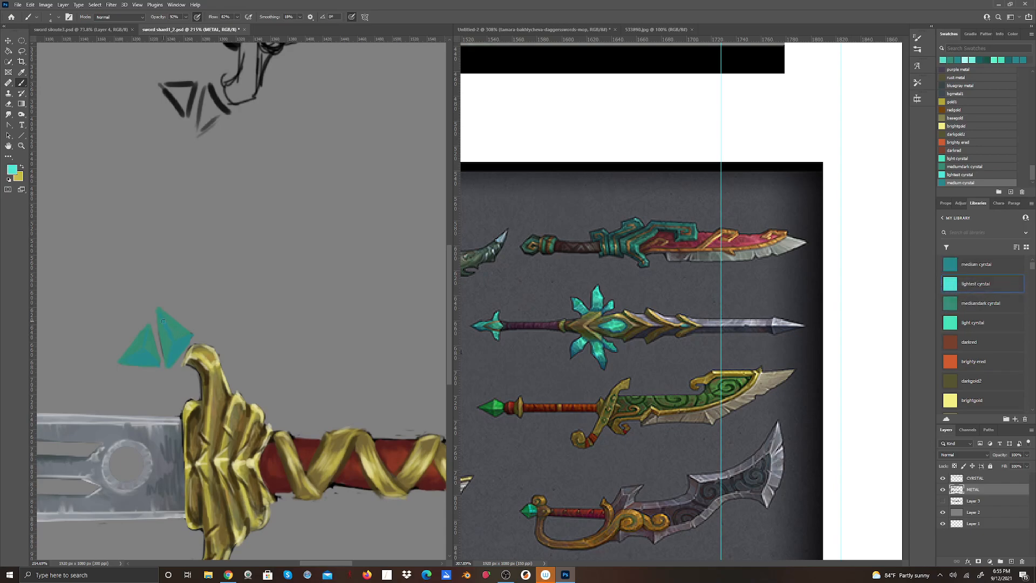
left_click_drag(163, 317, 185, 331)
left_click_drag(144, 331, 124, 355)
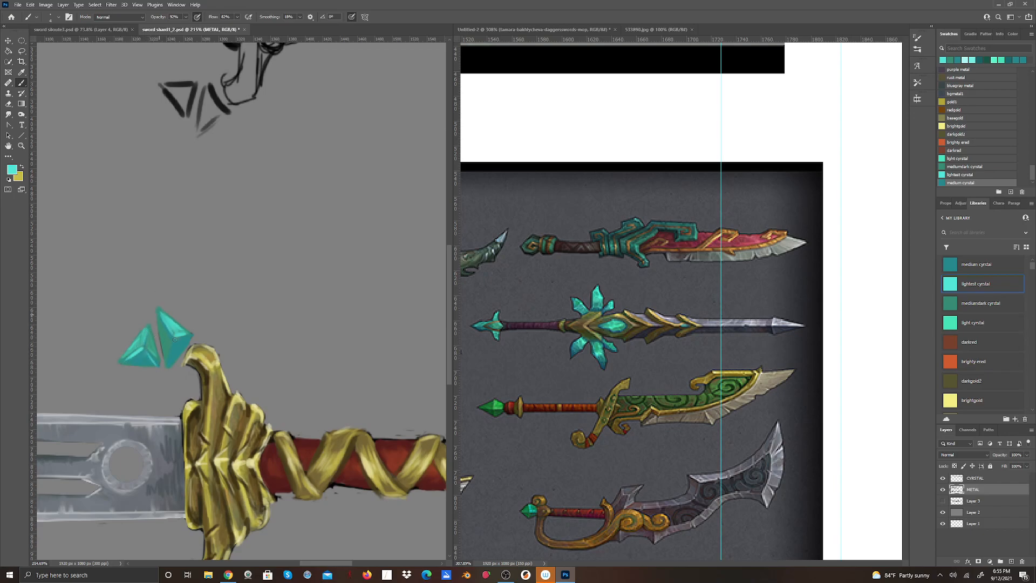
Finish highlighting the upper shards, and sample a dark teal from the pommel crystal as the foreground colour.
left_click_drag(166, 360, 173, 340)
left_click_drag(324, 564, 354, 564)
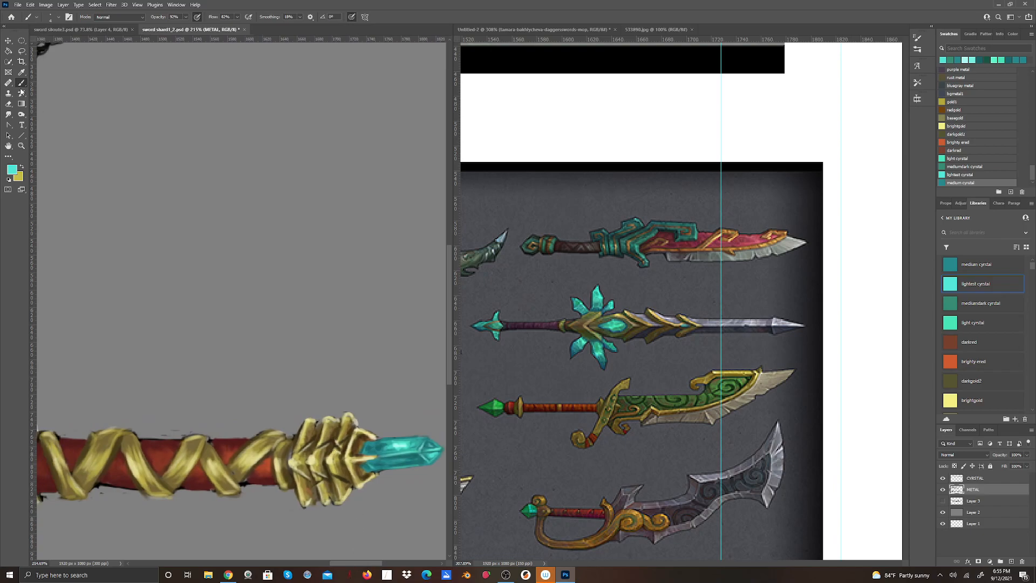
left_click(12, 170)
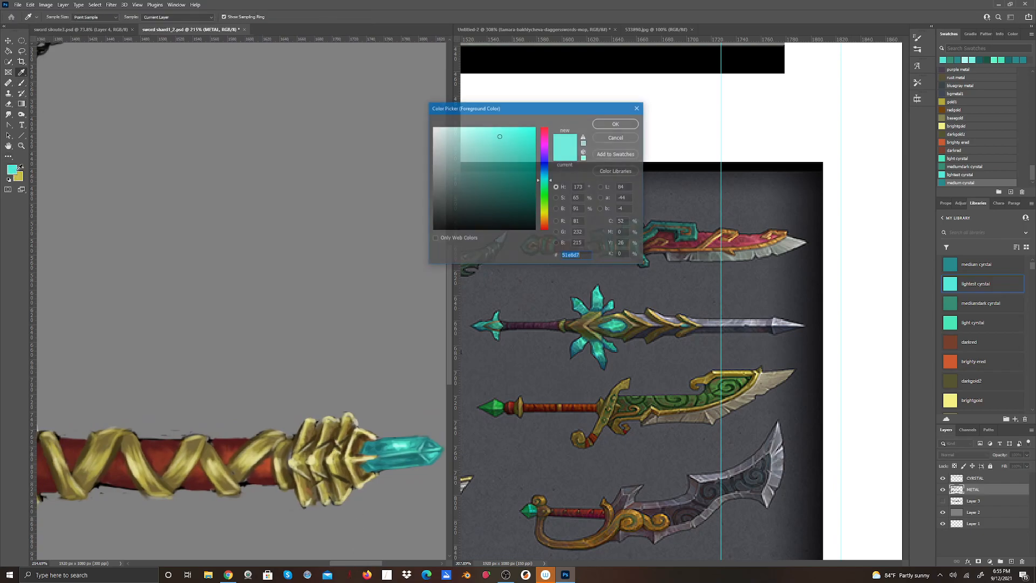
left_click(380, 447)
left_click_drag(351, 563, 310, 564)
left_click(246, 358)
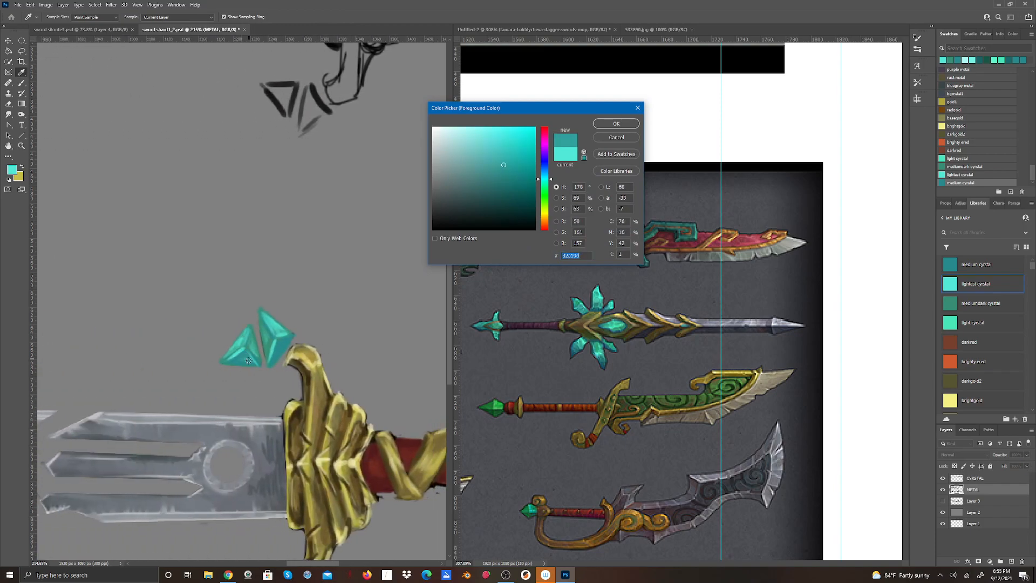
left_click_drag(315, 564, 363, 563)
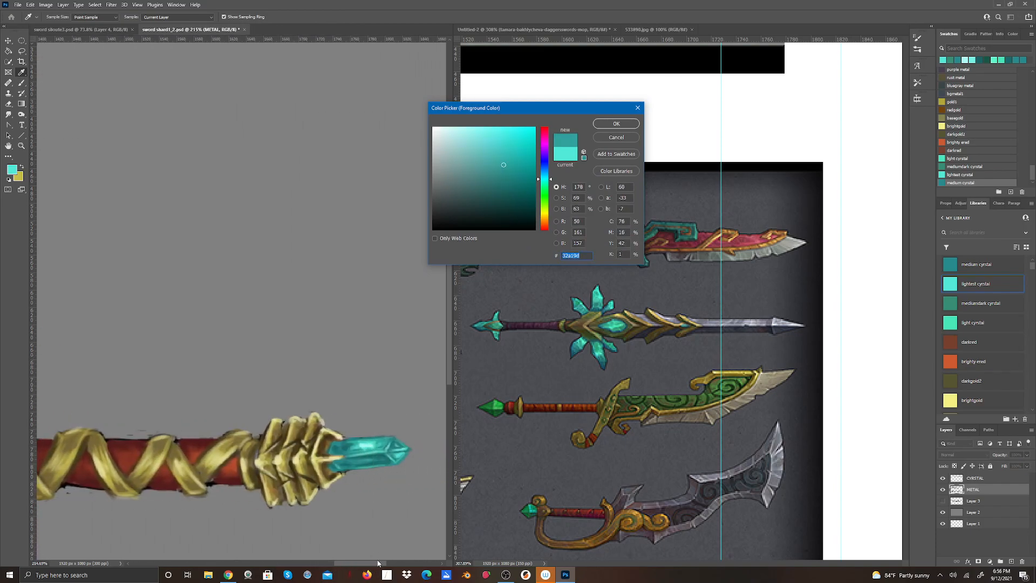
left_click(348, 445)
left_click(611, 125)
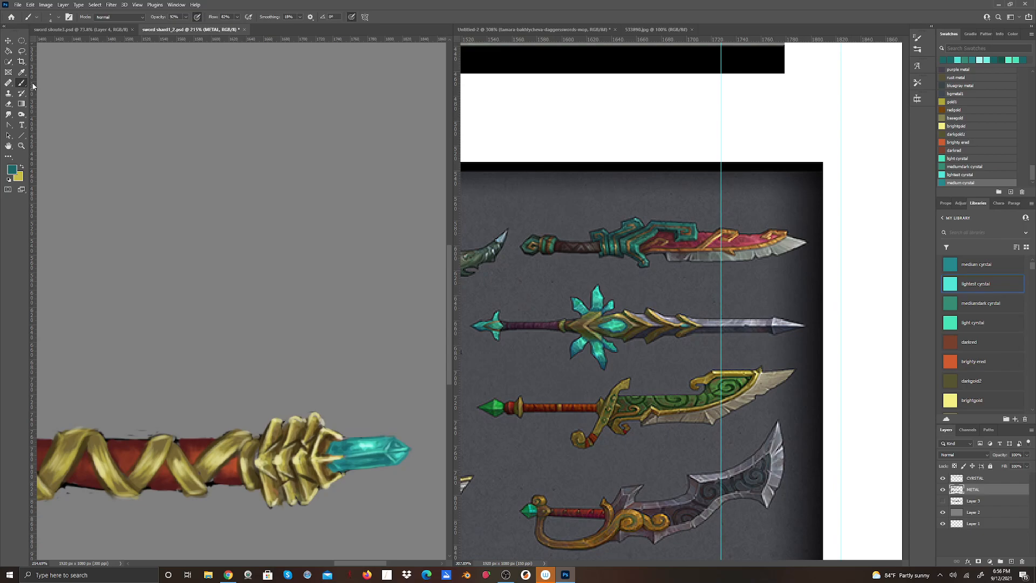
Shade the edges of the two upper shards with the sampled dark teal and soften their facets with the Smudge tool.
left_click_drag(355, 563, 305, 533)
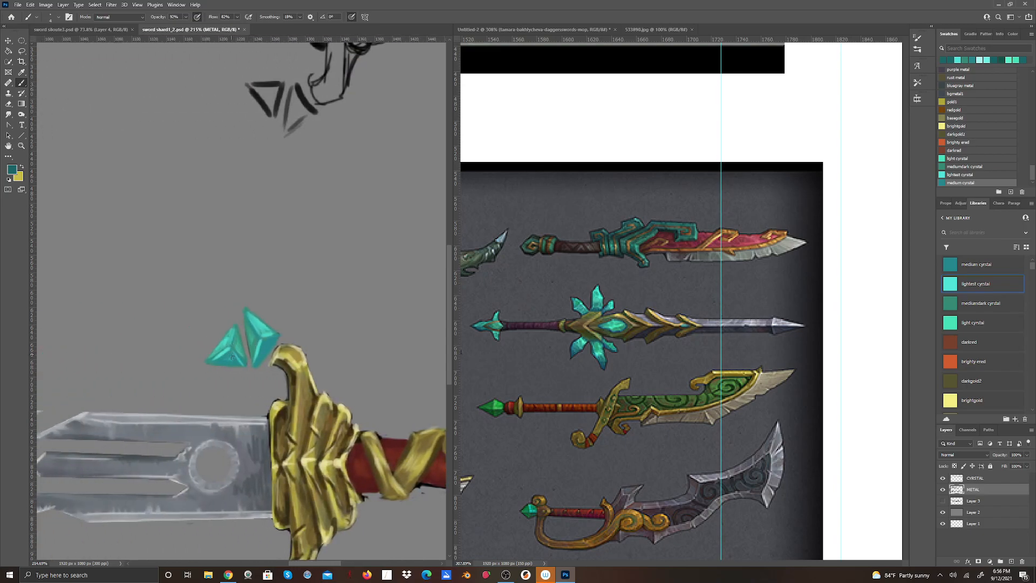
left_click_drag(214, 363, 239, 361)
left_click_drag(260, 340, 271, 337)
mouse_move(209, 358)
left_mouse_down()
mouse_move(230, 333)
mouse_move(209, 362)
mouse_move(251, 325)
mouse_move(259, 331)
mouse_move(246, 324)
mouse_move(253, 312)
mouse_move(260, 318)
mouse_move(251, 311)
mouse_move(279, 335)
left_mouse_up()
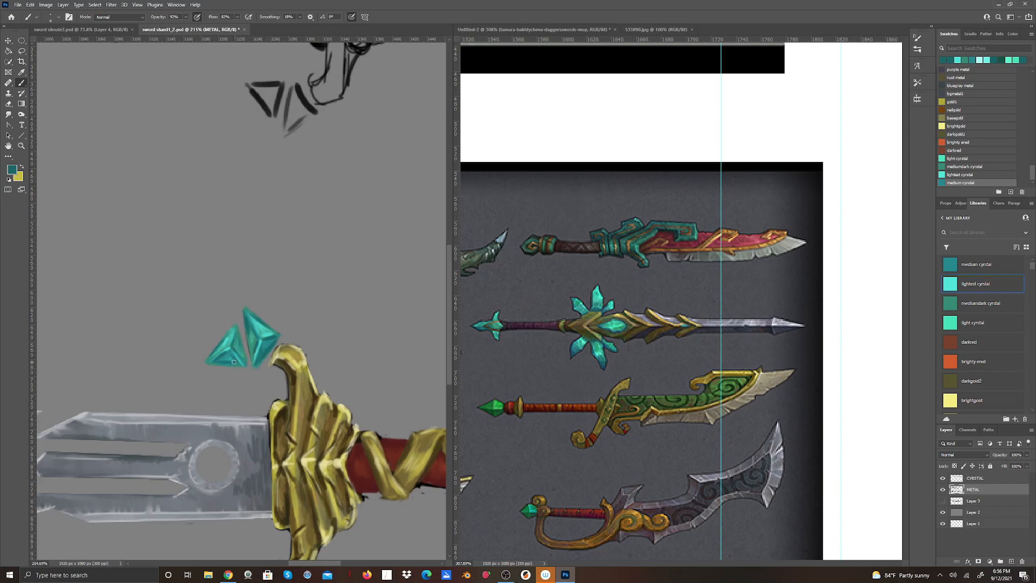
left_click_drag(222, 366, 246, 368)
left_click(20, 113)
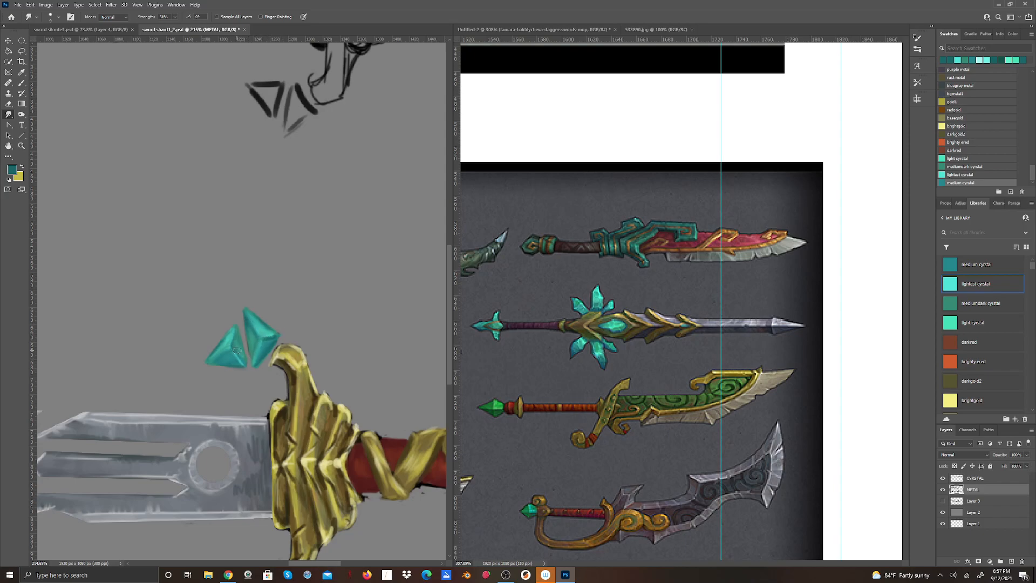
Paint facet lines and highlights back onto the two upper shards with the "light cyrstal" swatch.
left_click(13, 172)
left_click(615, 124)
left_click(24, 85)
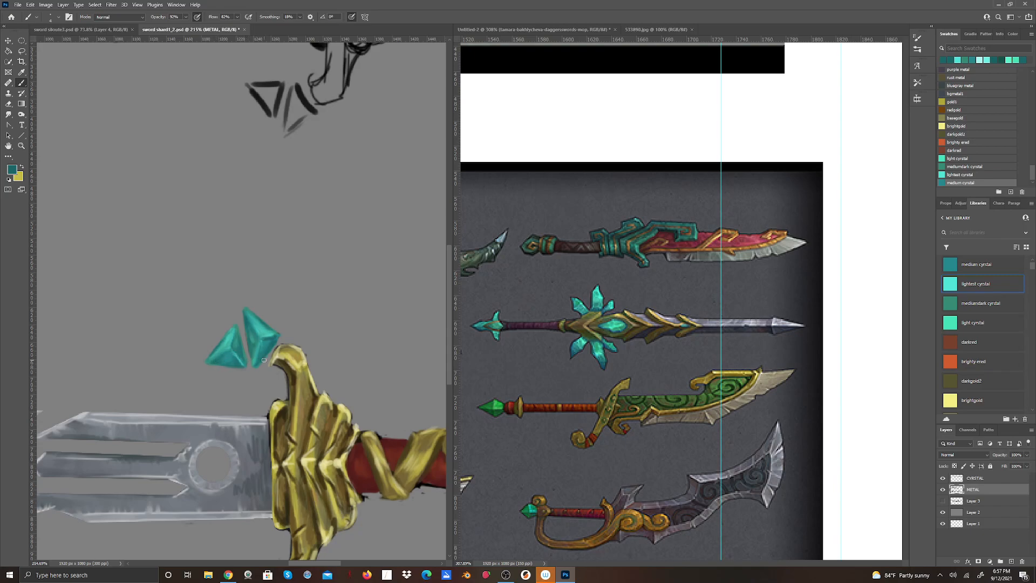
left_click(948, 288)
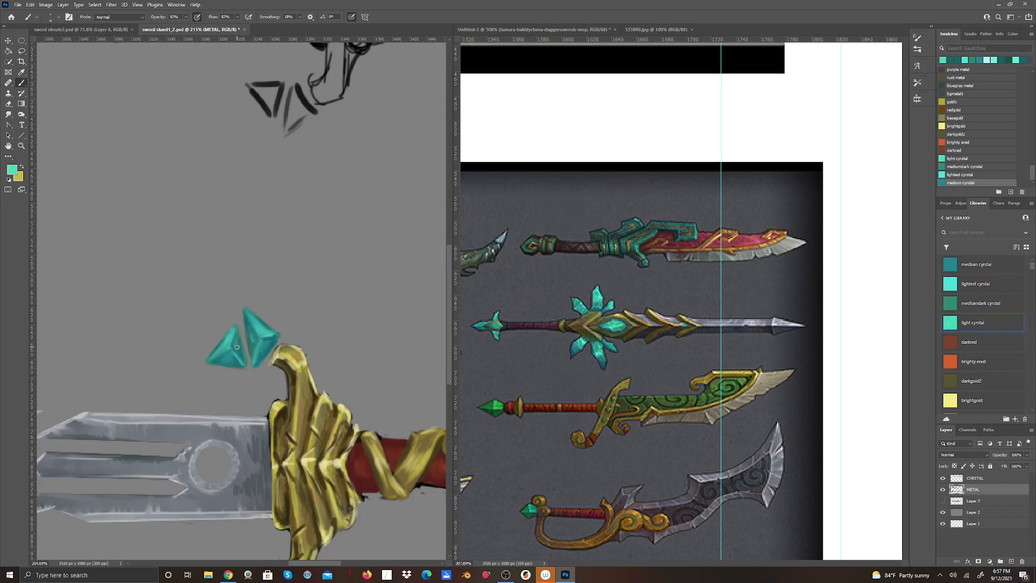
left_click_drag(236, 347, 237, 351)
left_click(227, 346, "alt")
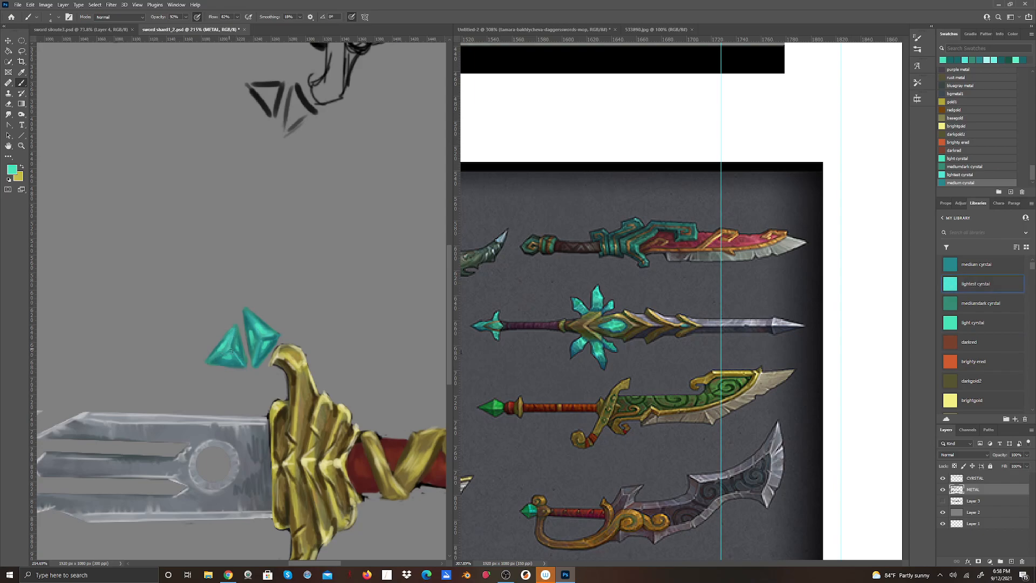
left_click_drag(255, 330, 259, 335)
mouse_move(247, 317)
left_mouse_down()
mouse_move(261, 340)
mouse_move(278, 336)
left_mouse_up()
mouse_move(227, 359)
left_mouse_down()
mouse_move(250, 332)
mouse_move(255, 341)
mouse_move(254, 320)
mouse_move(263, 350)
left_mouse_up()
Lighten the foreground colour to a paler aqua and add bright glints to the facets of the upper shards.
left_click(12, 170)
left_click(484, 130)
left_click(618, 124)
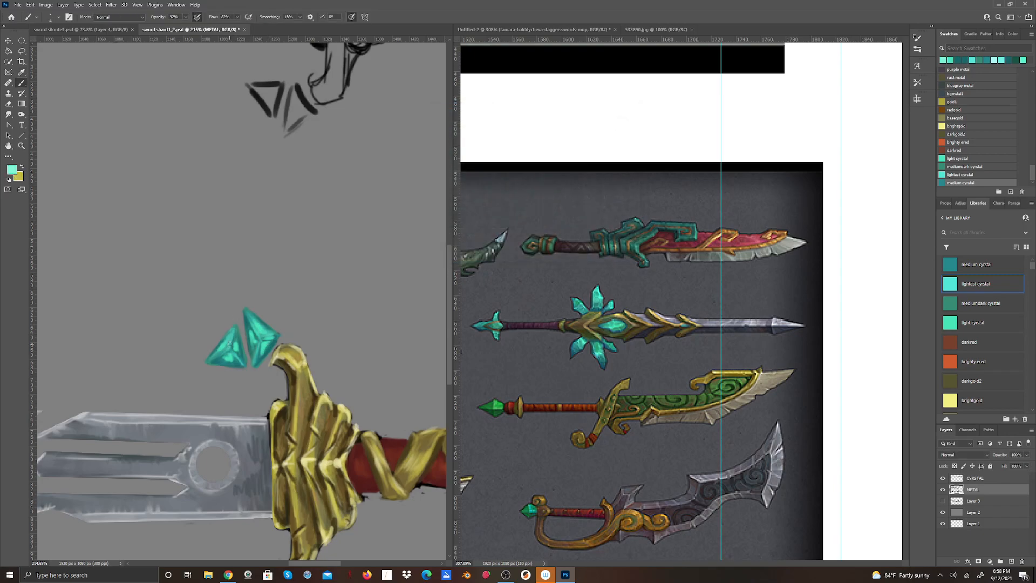
mouse_move(228, 350)
left_mouse_down()
mouse_move(219, 358)
mouse_move(241, 361)
mouse_move(238, 351)
left_mouse_up()
Lasso the two painted shards above the crossguard, copy them, and paste them in place on a new layer.
scroll(333, 308, "down", 8)
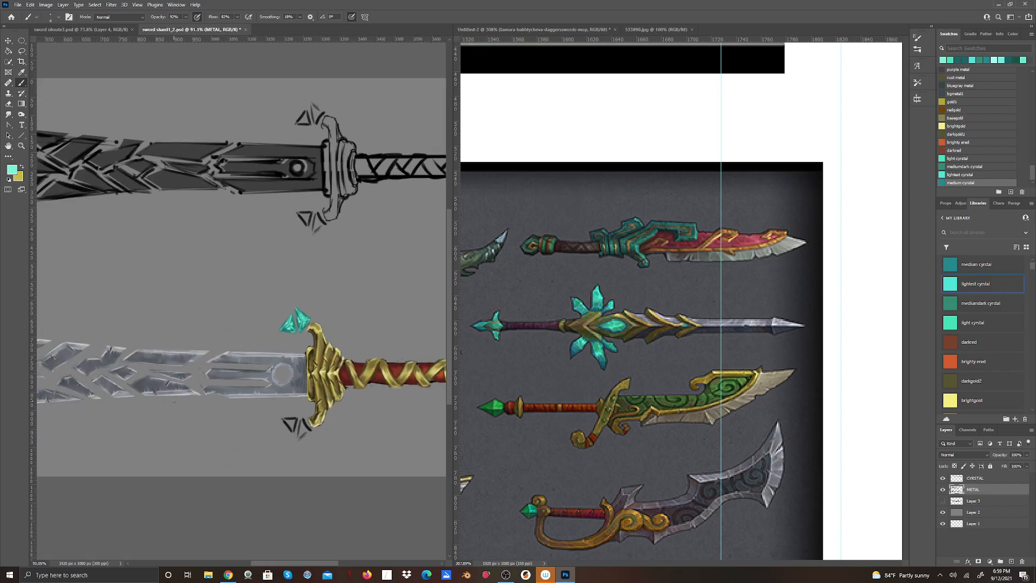
scroll(174, 402, "down", 5)
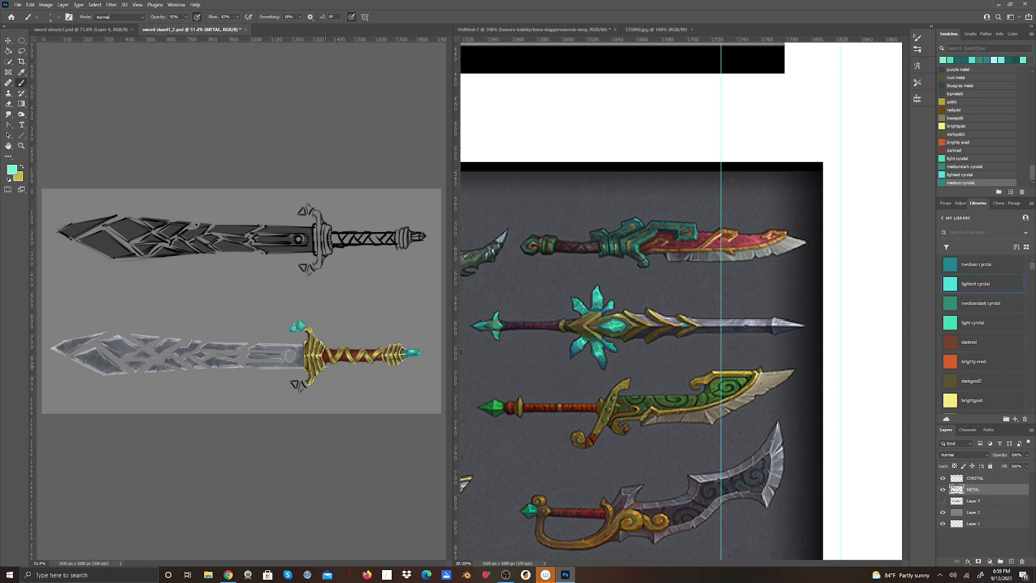
scroll(272, 345, "up", 5)
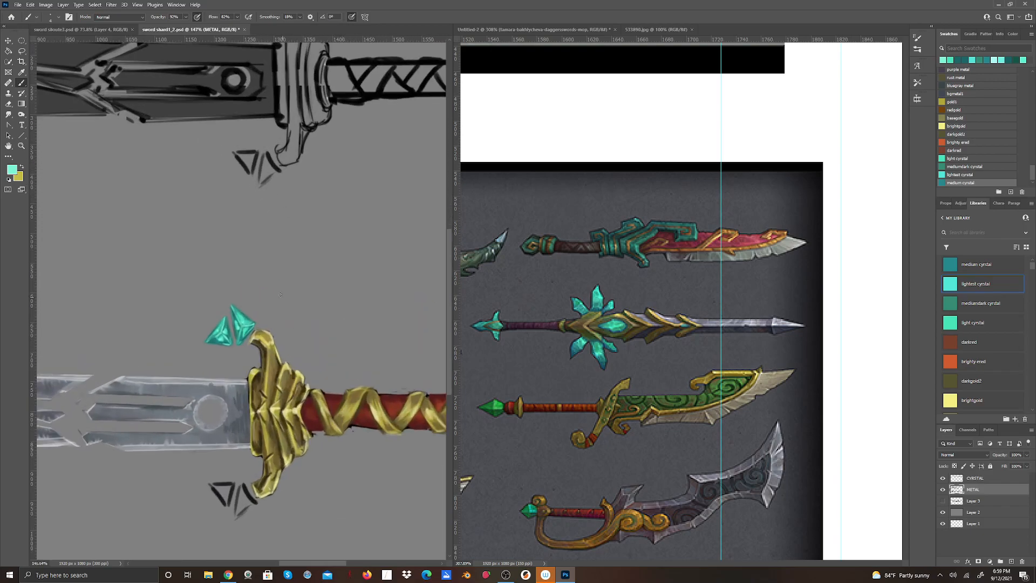
left_click(24, 51)
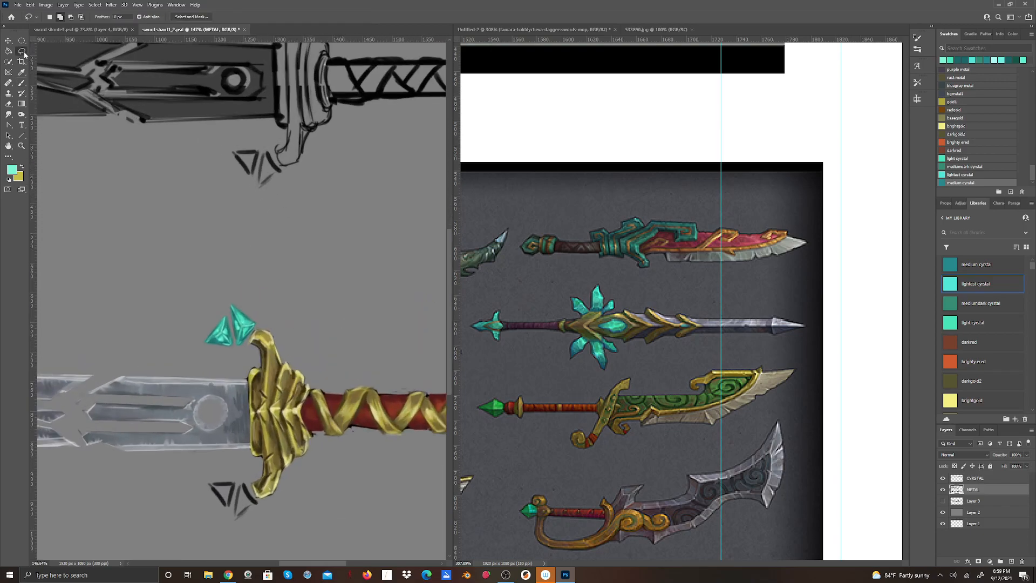
mouse_move(225, 295)
left_mouse_down()
mouse_move(202, 334)
mouse_move(222, 359)
mouse_move(252, 333)
mouse_move(250, 292)
mouse_move(227, 295)
left_mouse_up()
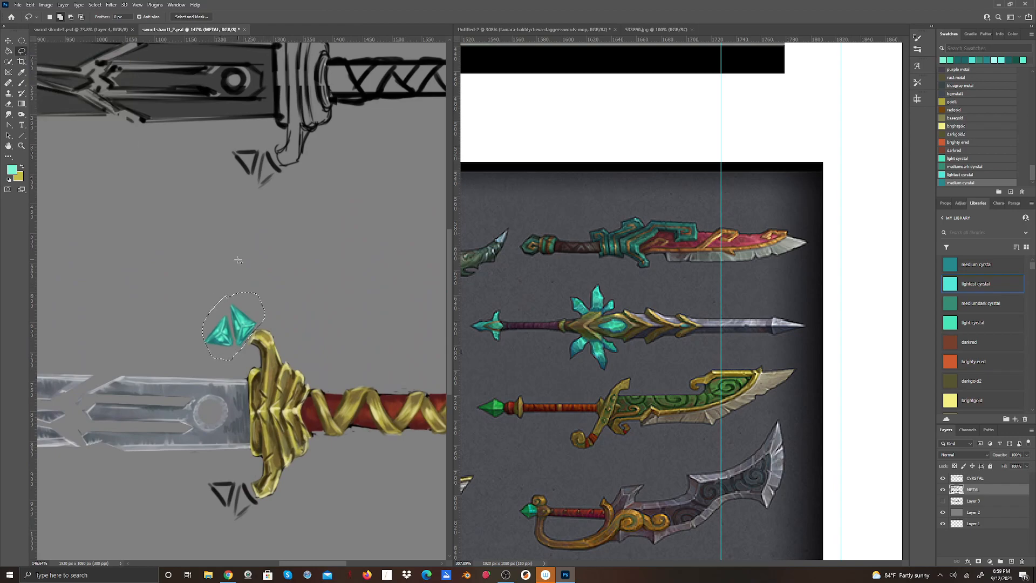
left_click(30, 5)
left_click(52, 64)
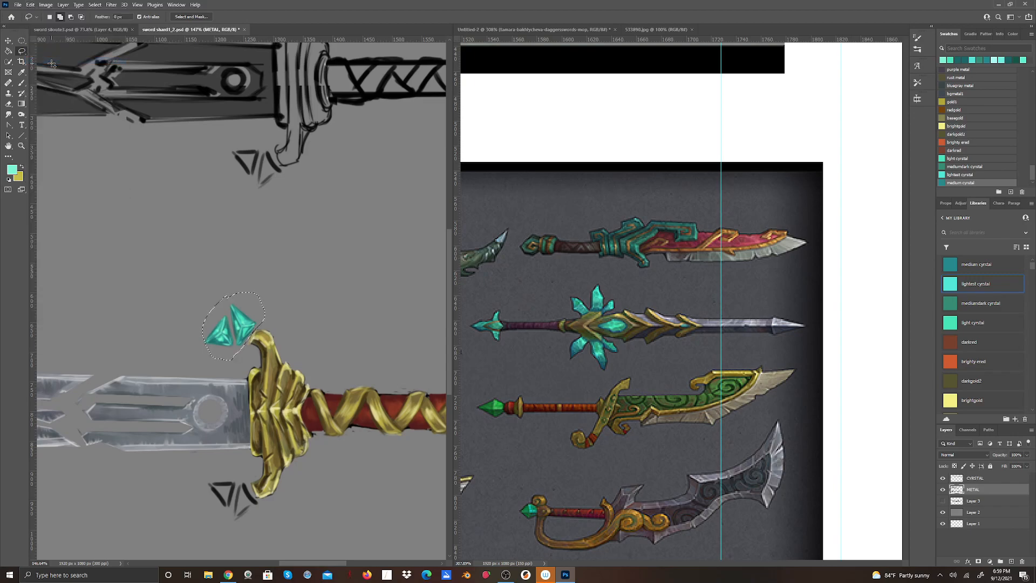
left_click(30, 4)
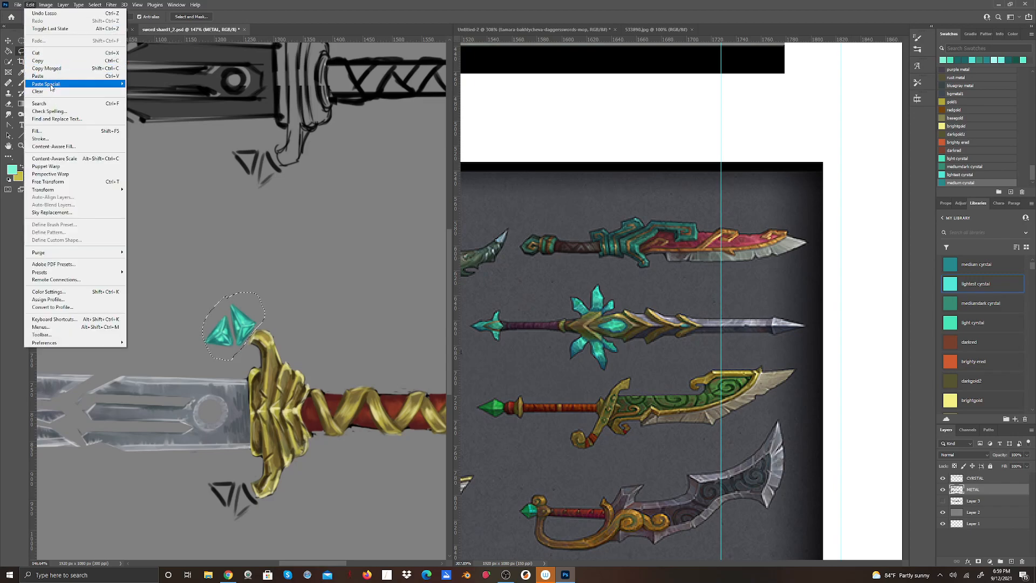
mouse_move(54, 87)
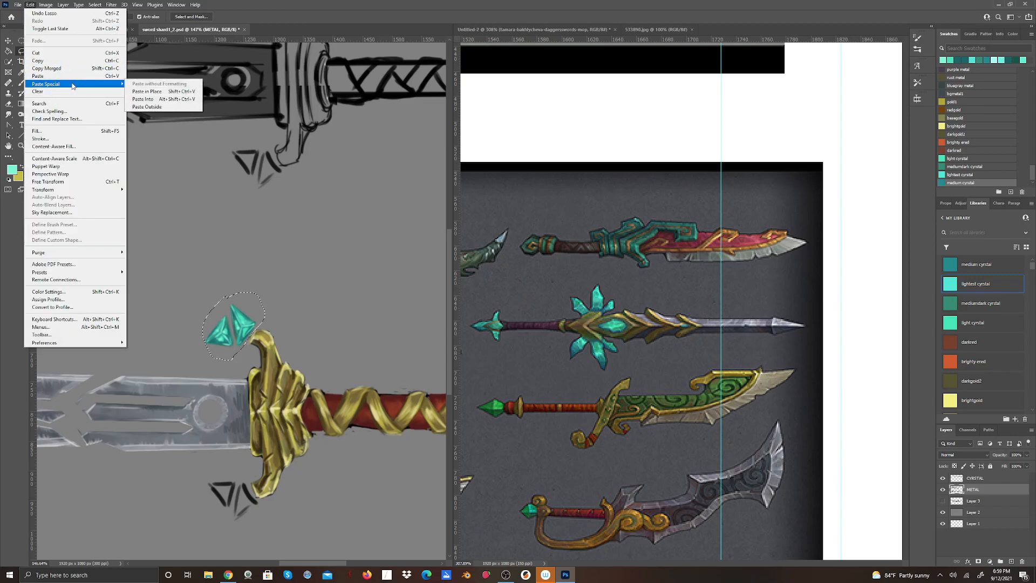
left_click(155, 92)
Flip the pasted shards vertically and move them below the crossguard, over the lower sketched shards.
left_click(30, 5)
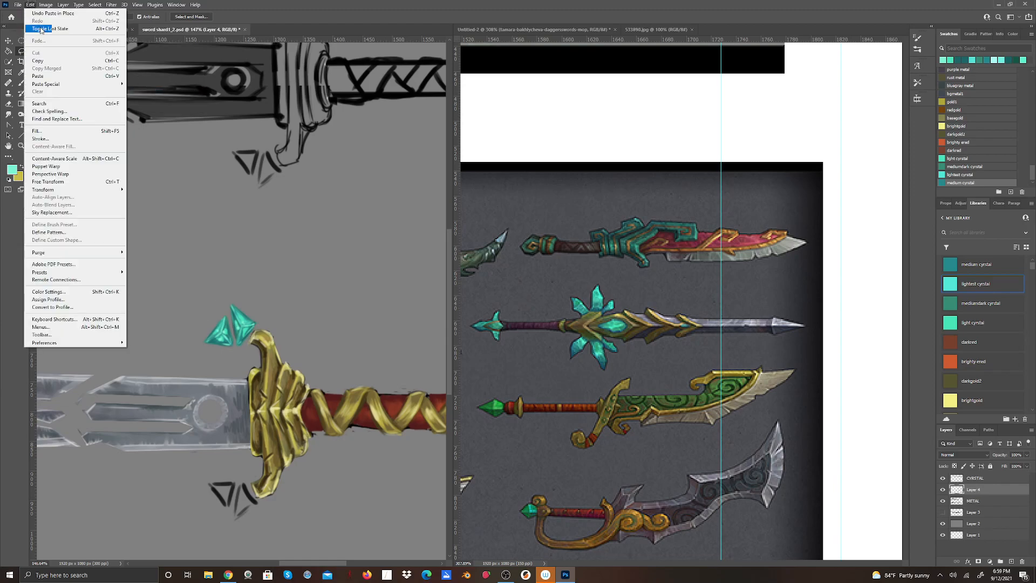
mouse_move(123, 193)
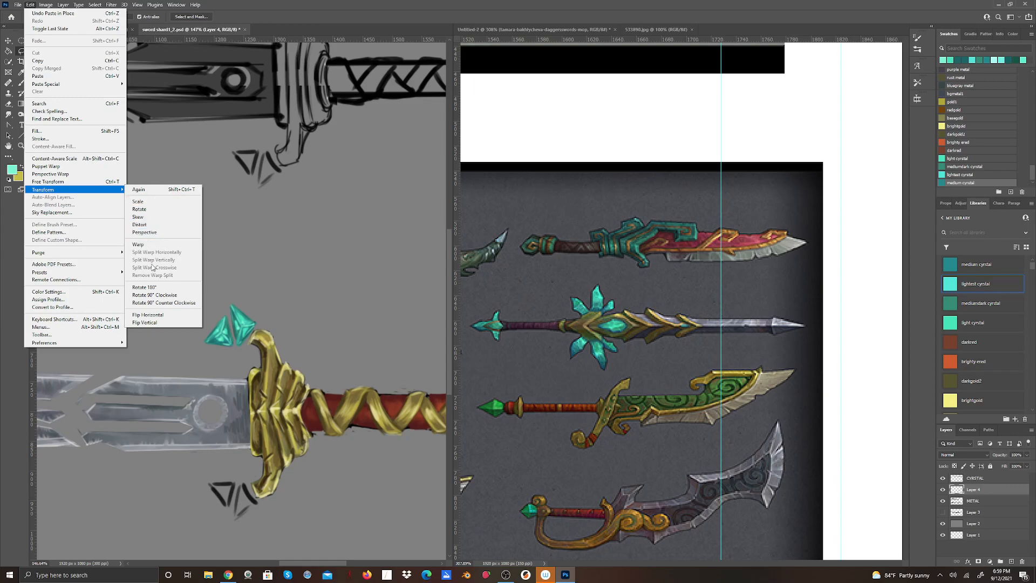
left_click(155, 322)
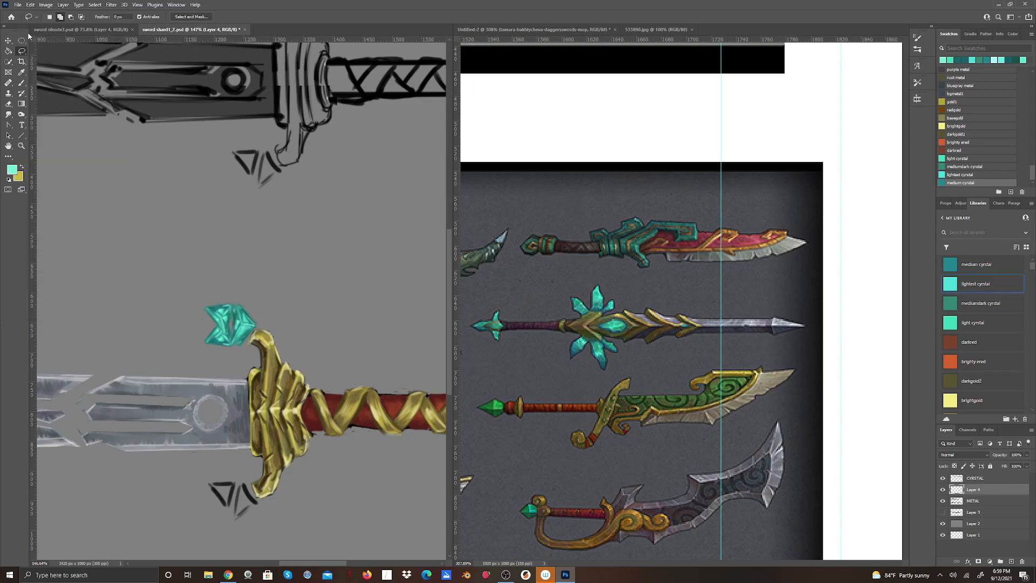
key("v")
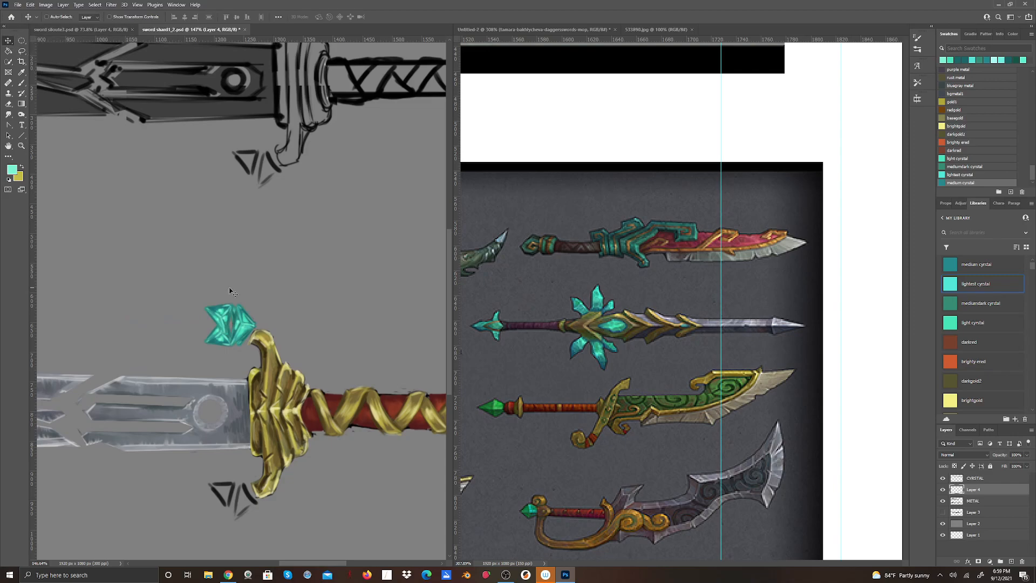
mouse_move(225, 339)
left_mouse_down()
mouse_move(235, 406)
mouse_move(227, 497)
mouse_move(243, 513)
left_mouse_up()
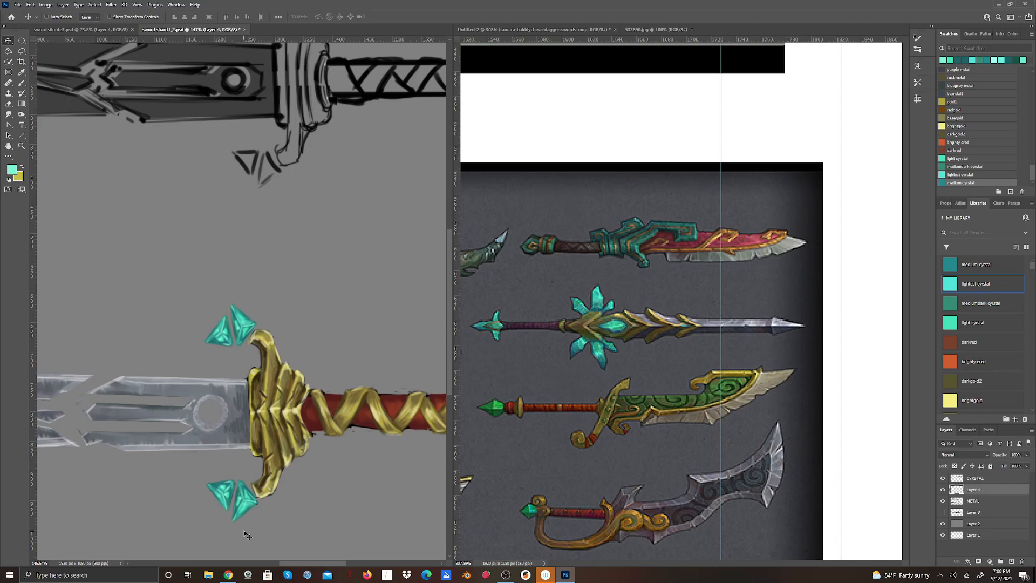
Hide the copied shards' layer and erase the black sketched shards below the crossguard and stray marks along the grip on the METAL layer.
left_click(943, 489)
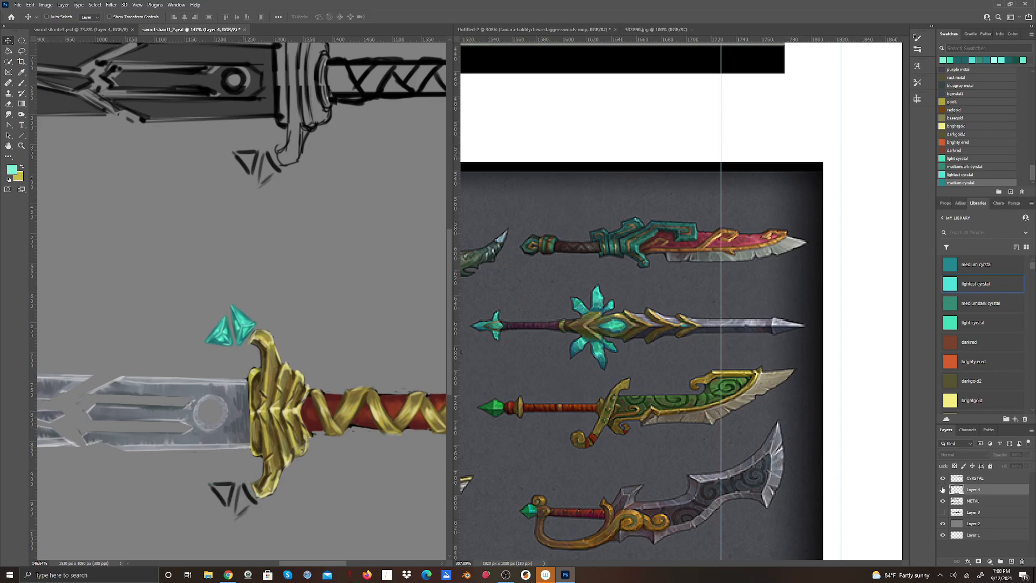
left_click(9, 104)
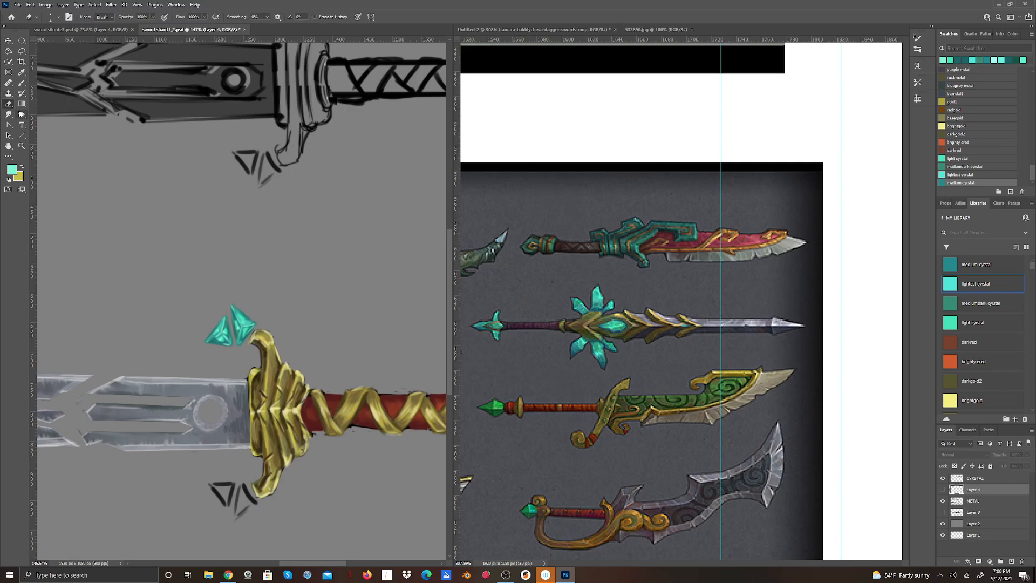
left_click(943, 502)
left_click(943, 502)
left_click(975, 504)
left_click_drag(221, 499, 212, 479)
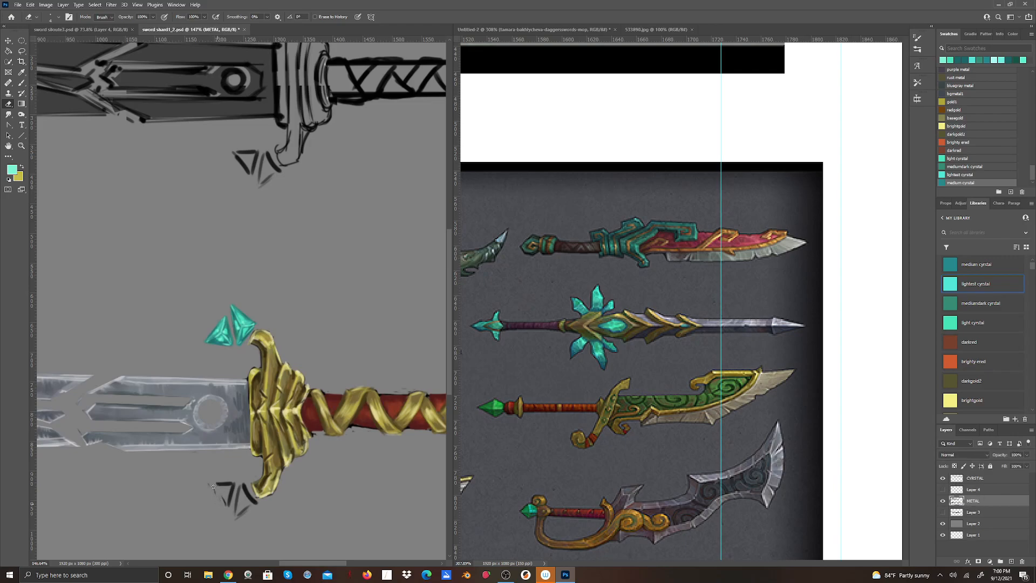
mouse_move(224, 517)
left_mouse_down()
mouse_move(221, 482)
mouse_move(235, 527)
mouse_move(240, 482)
mouse_move(261, 516)
left_mouse_up()
left_click_drag(386, 389, 407, 393)
Show the copied shards again and merge their layer down into the METAL layer.
left_click(942, 489)
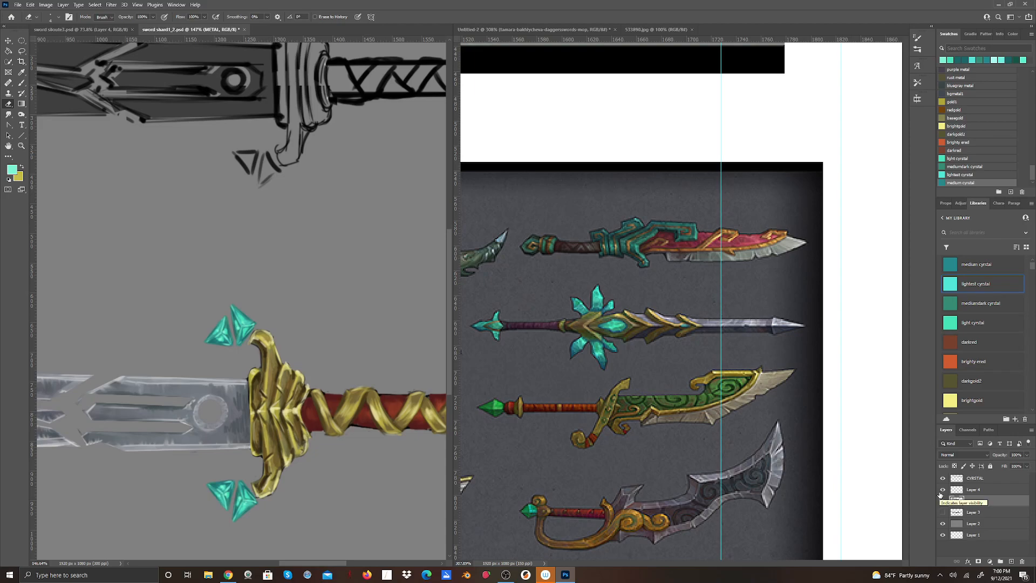
left_click(63, 5)
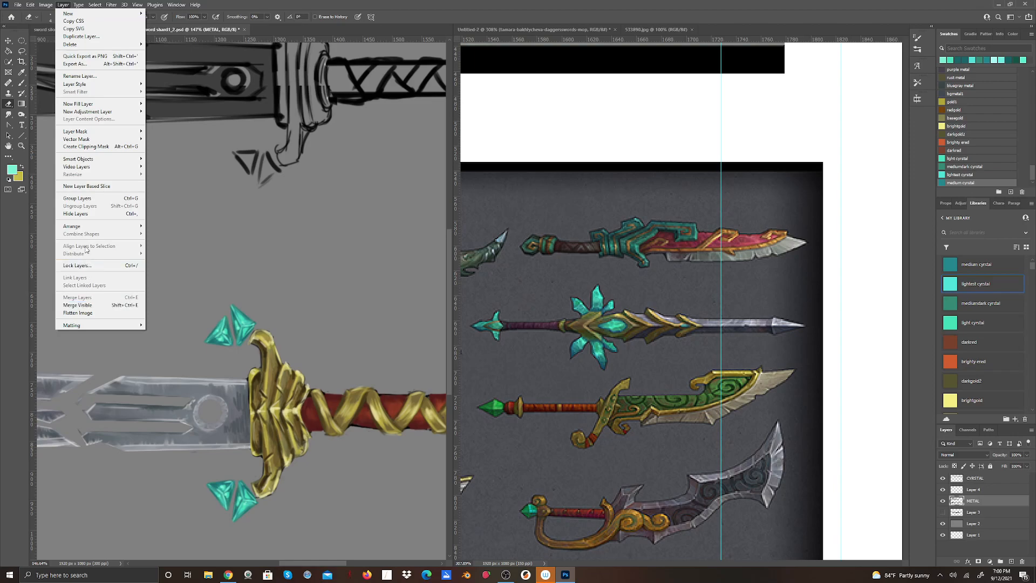
left_click(990, 496)
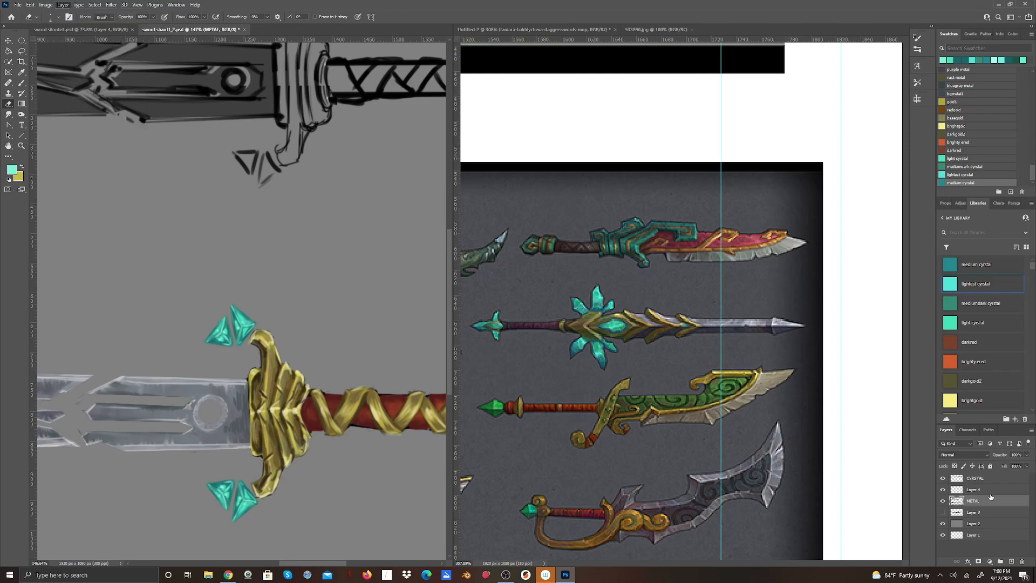
left_click(982, 491)
left_click(942, 489)
left_click(943, 489)
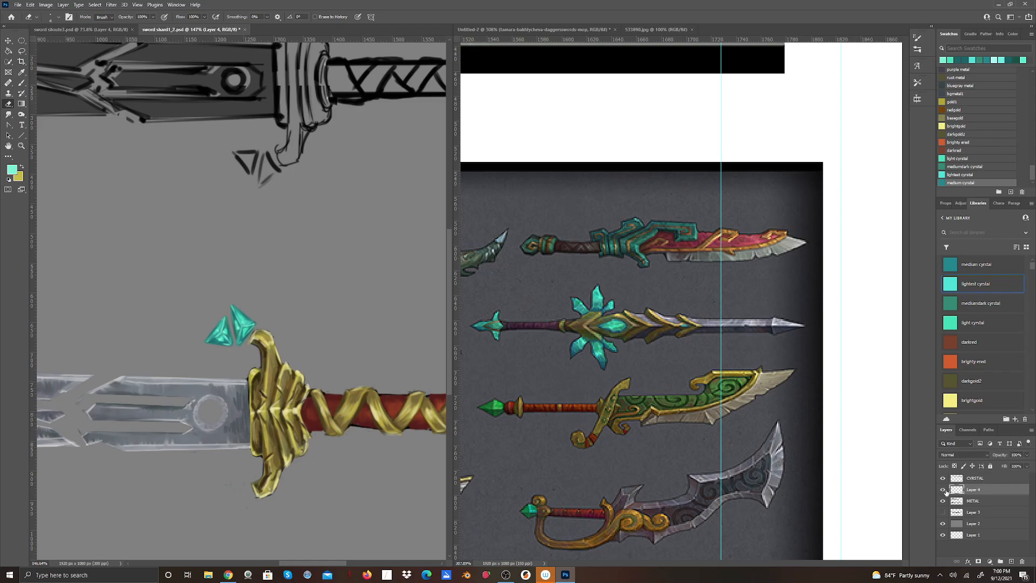
right_click(982, 491)
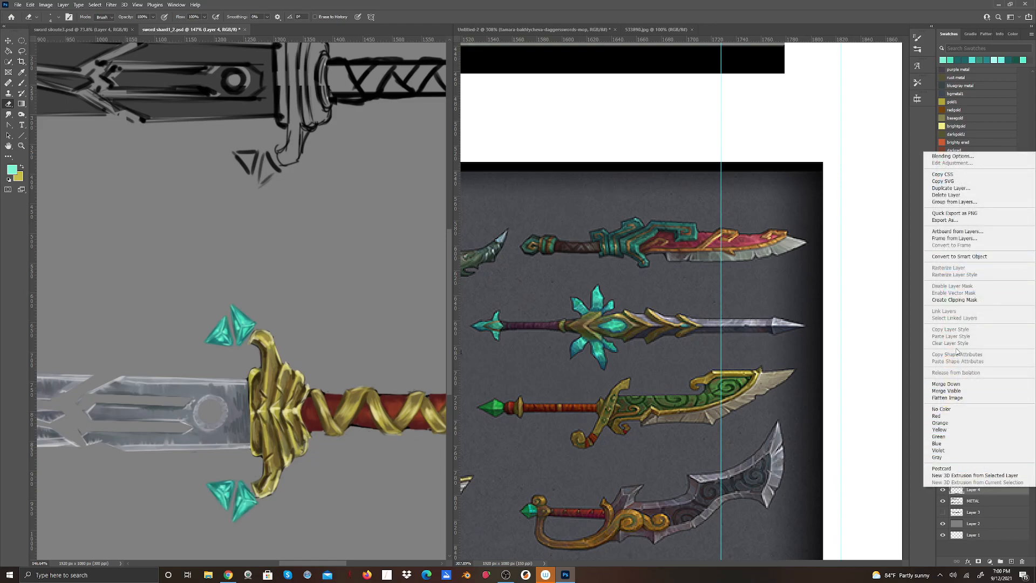
left_click(949, 383)
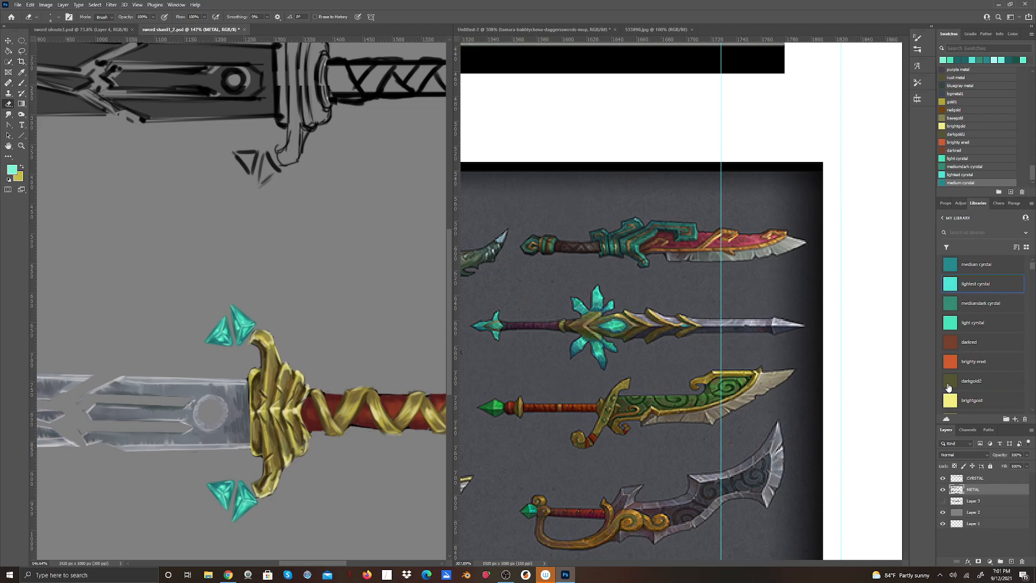
mouse_move(312, 563)
left_mouse_down()
mouse_move(292, 563)
mouse_move(307, 562)
left_mouse_up()
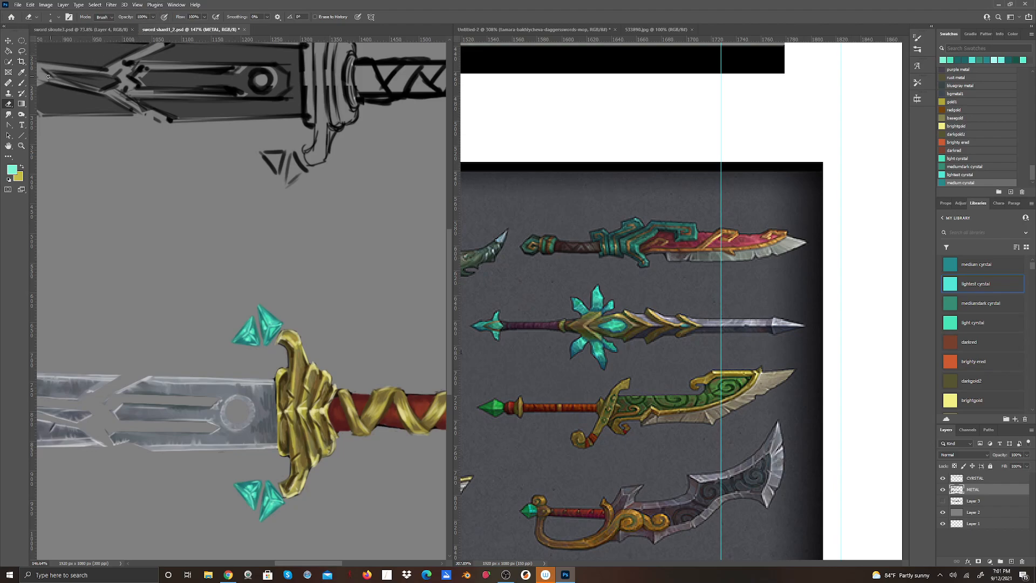
left_click(21, 146)
left_click_drag(211, 253, 180, 316)
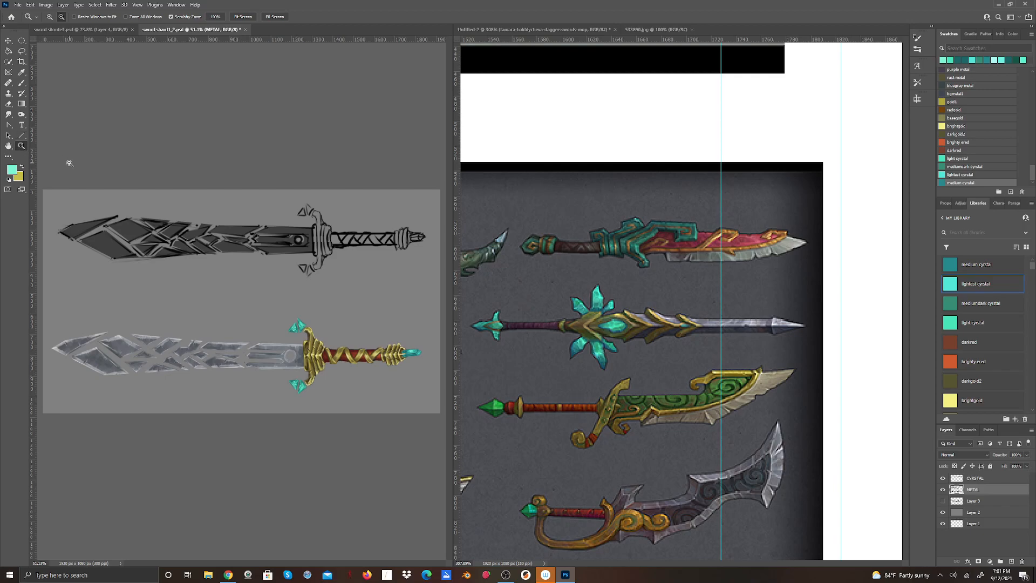
left_click_drag(260, 315, 287, 344)
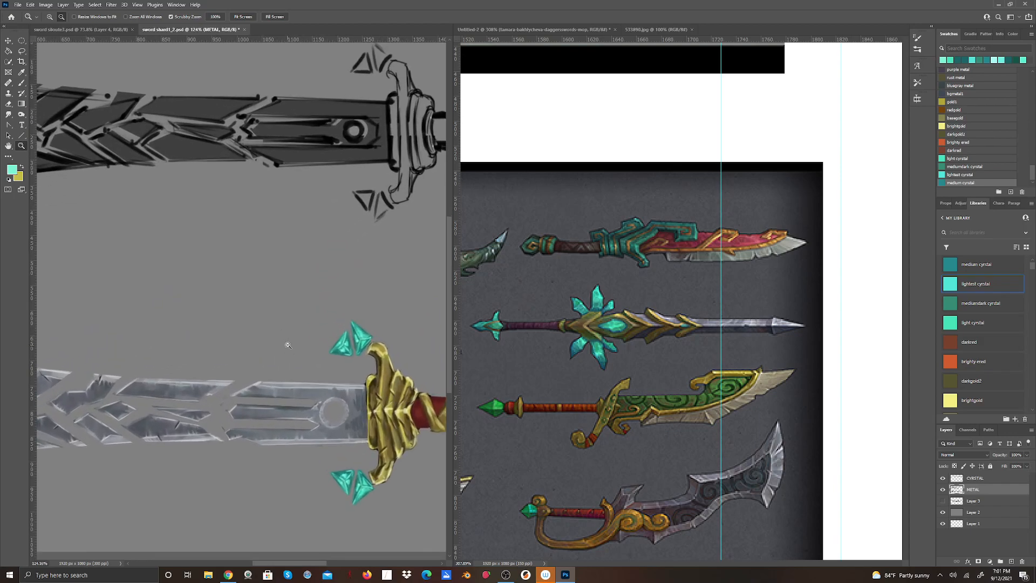
left_click_drag(292, 565, 318, 564)
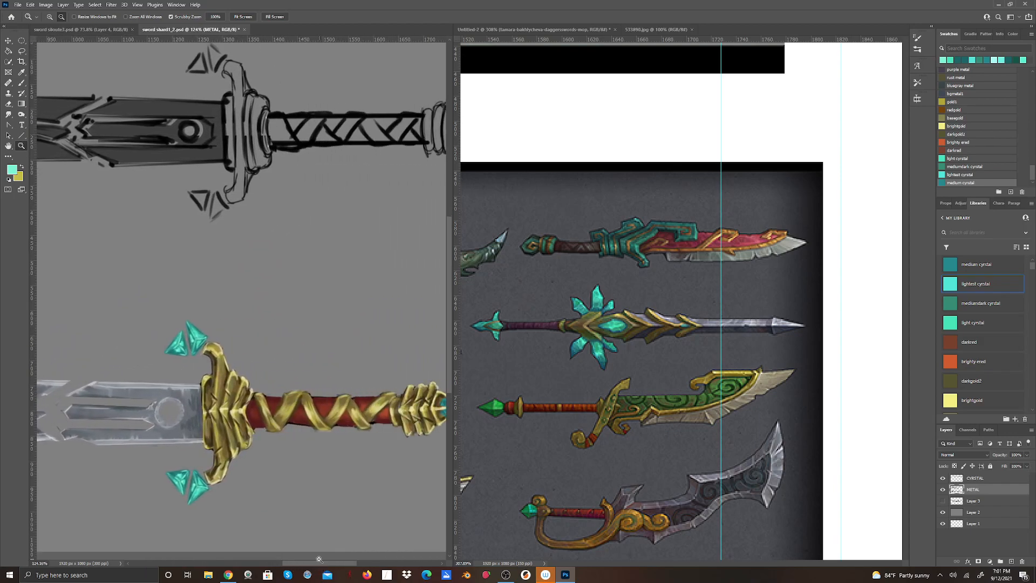
Add a new layer directly above the METAL layer, ready for brush painting, and save the document.
left_click(22, 83)
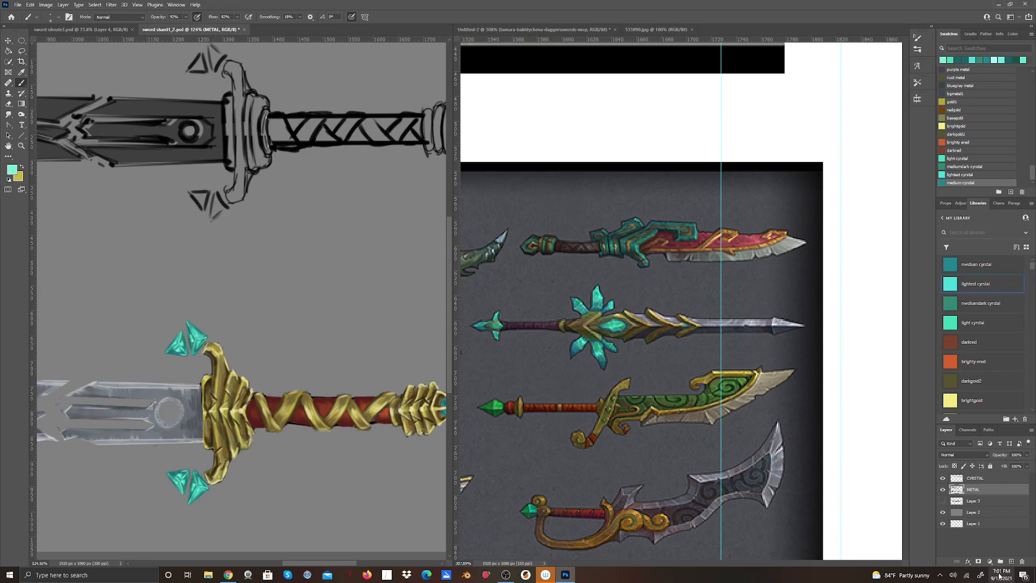
left_click(1012, 564)
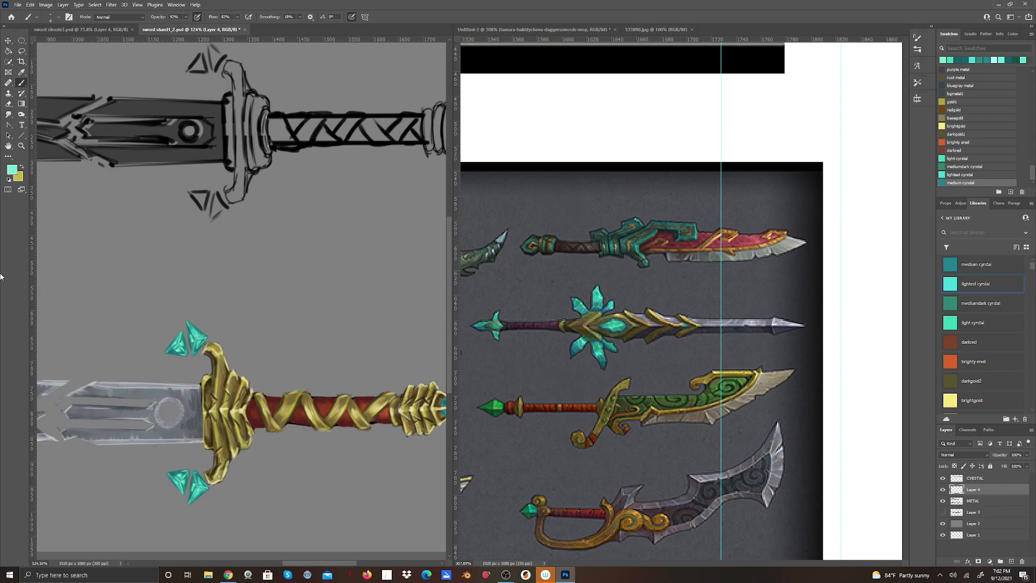
left_click(18, 5)
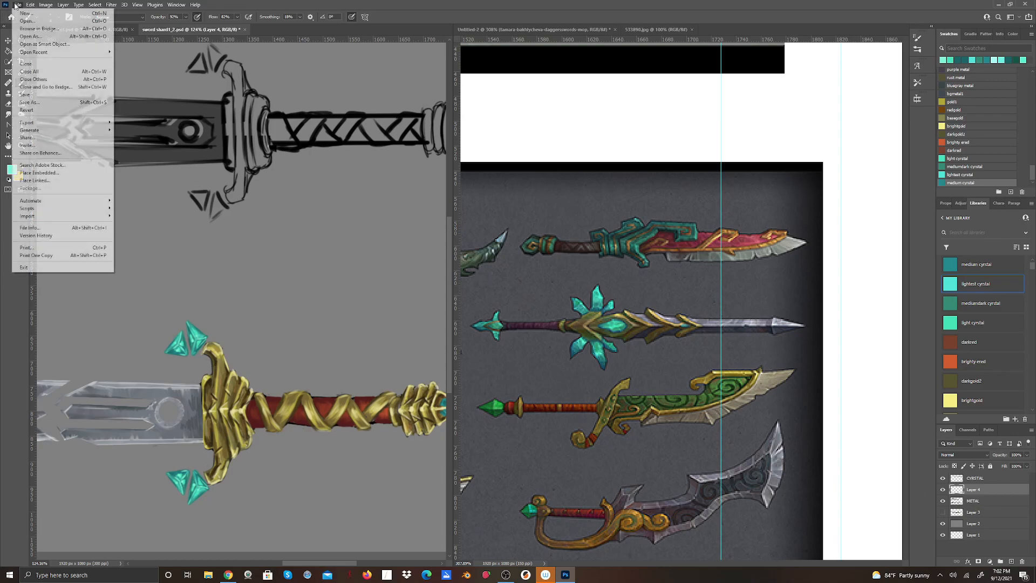
left_click(54, 96)
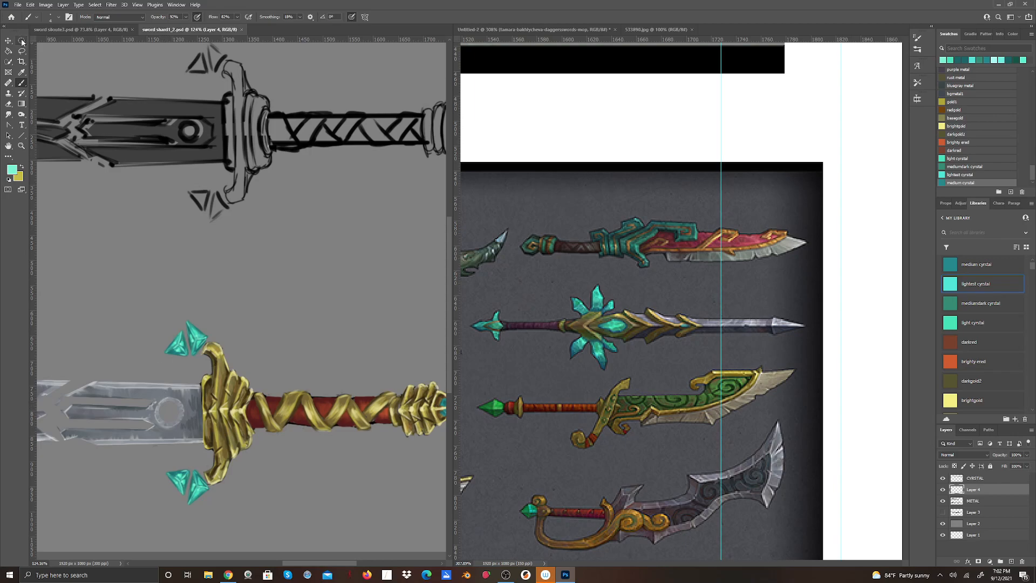
Place guides along the upper and blade-side edges of the blade's round gem and make an elliptical selection around it.
left_click_drag(123, 39, 190, 397)
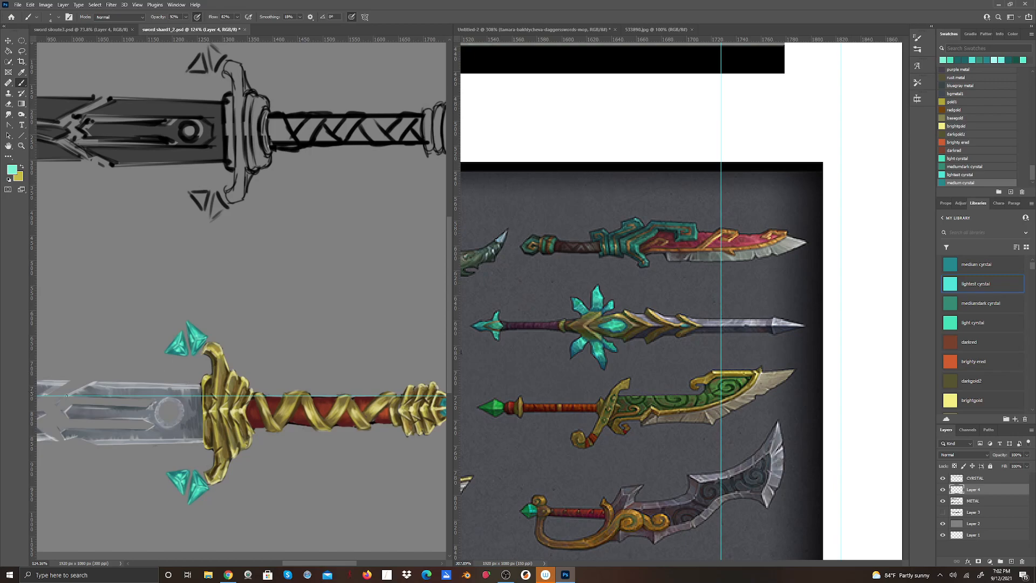
left_click_drag(33, 506, 155, 505)
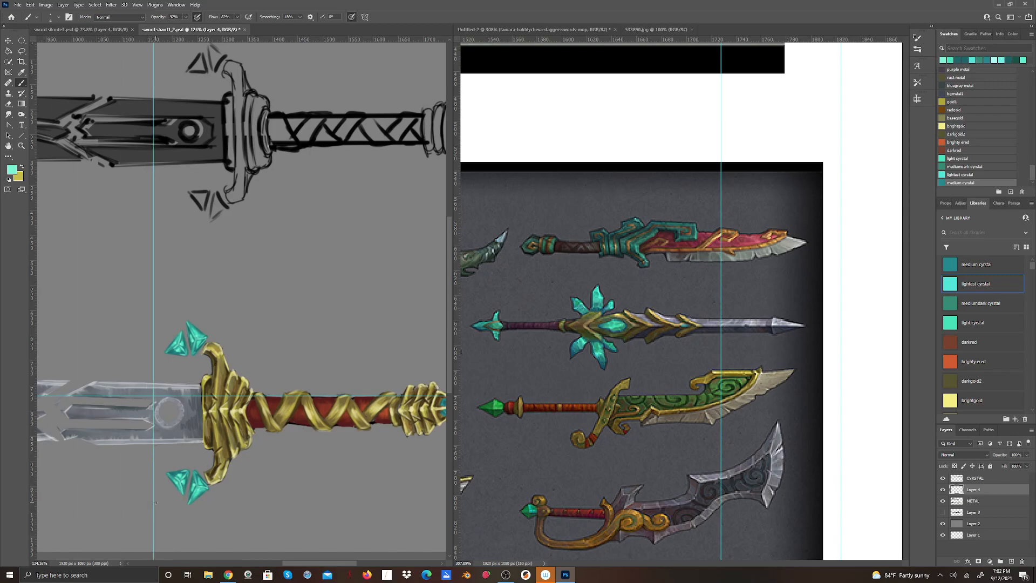
left_click(21, 41)
left_click_drag(153, 397, 185, 426)
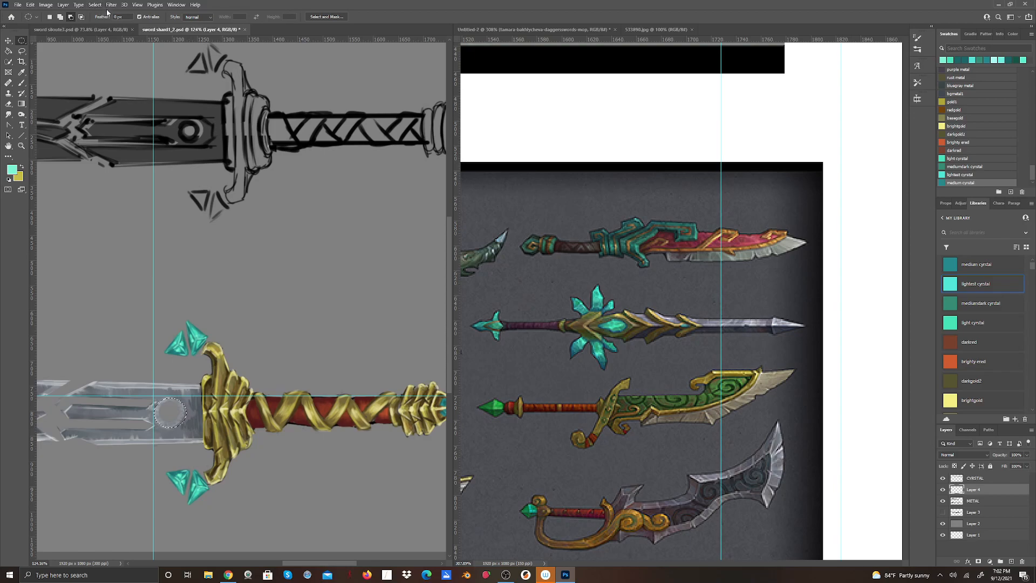
Fill the circular gem selection with the light aqua foreground color and clear the guides from the canvas.
left_click(31, 5)
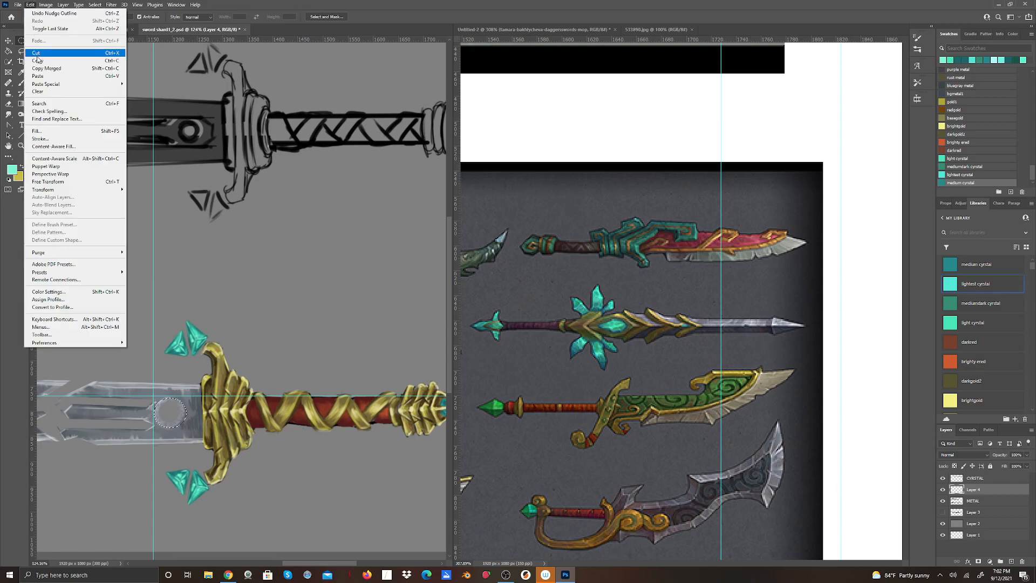
left_click(42, 131)
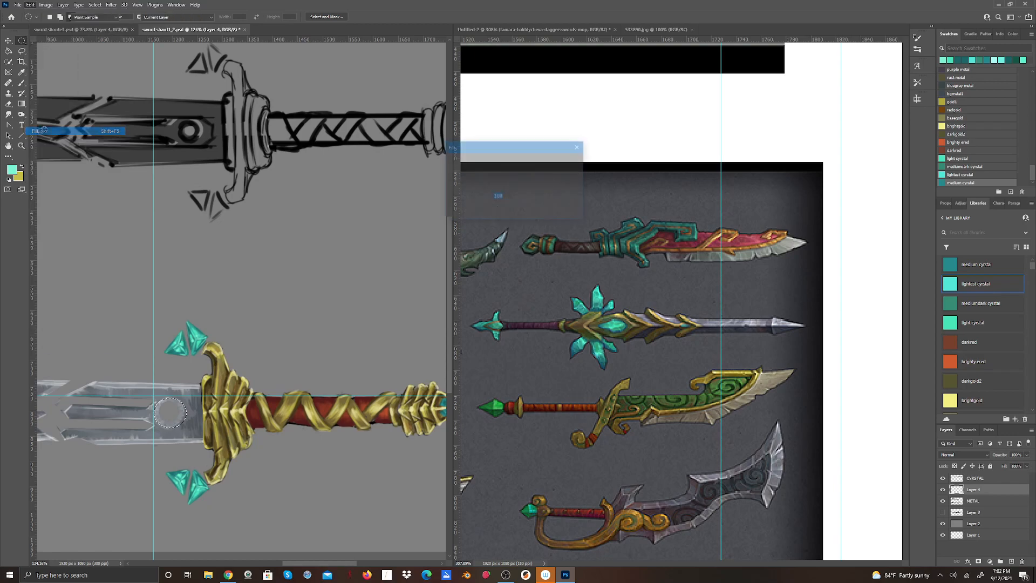
left_click(567, 163)
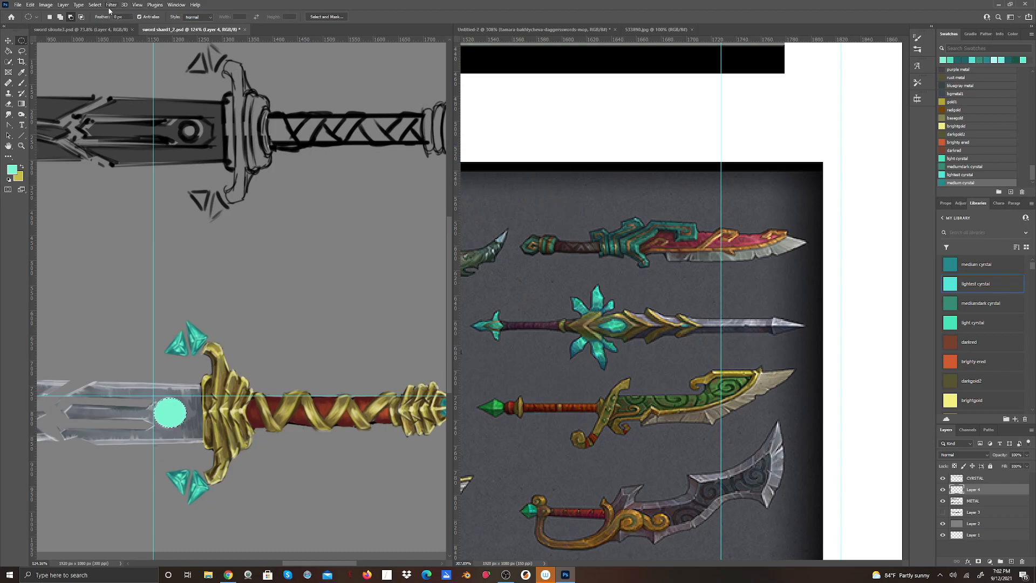
left_click(137, 5)
left_click(156, 225)
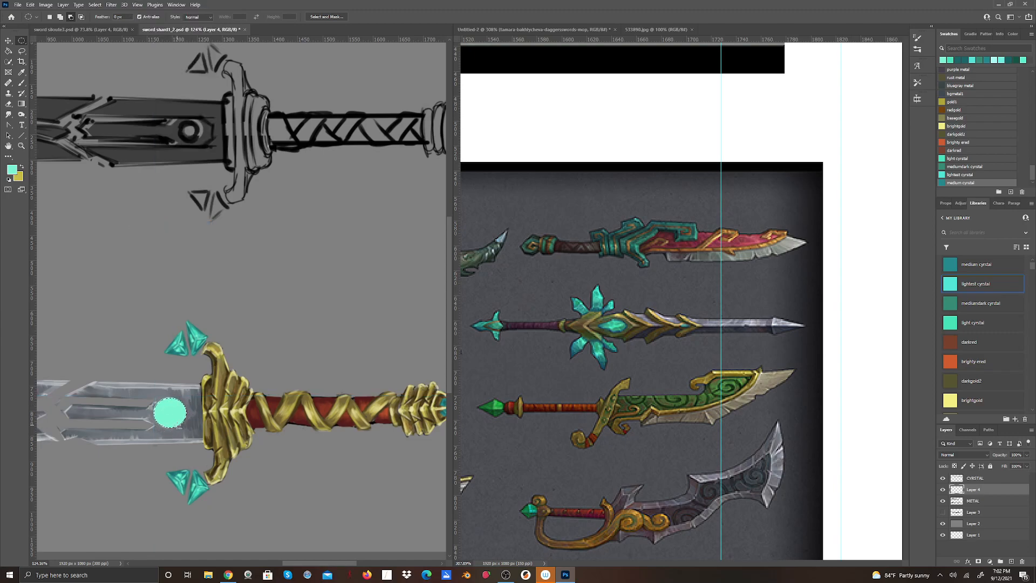
Paint a slit pupil and shaded rim on the round gem in mediumdark crystal, using small and larger hard round brushes.
left_click(964, 304)
left_click(22, 84)
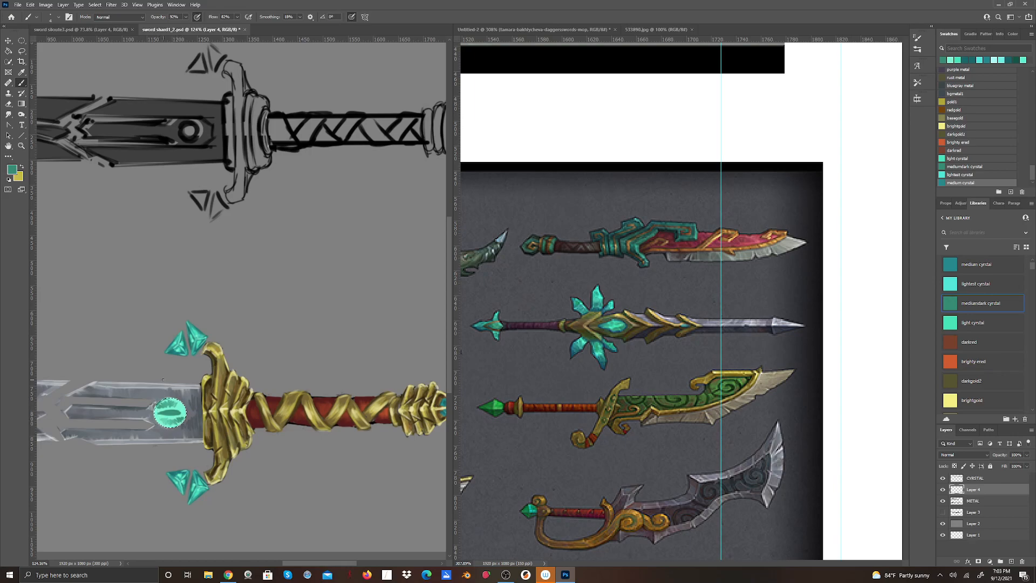
left_click(56, 19)
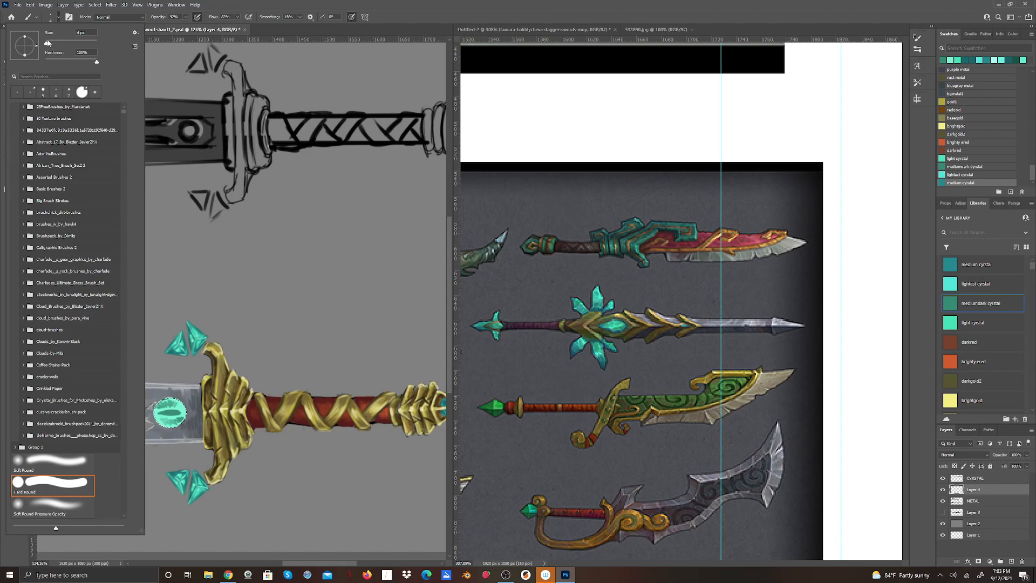
left_click_drag(47, 43, 50, 42)
left_click(157, 277)
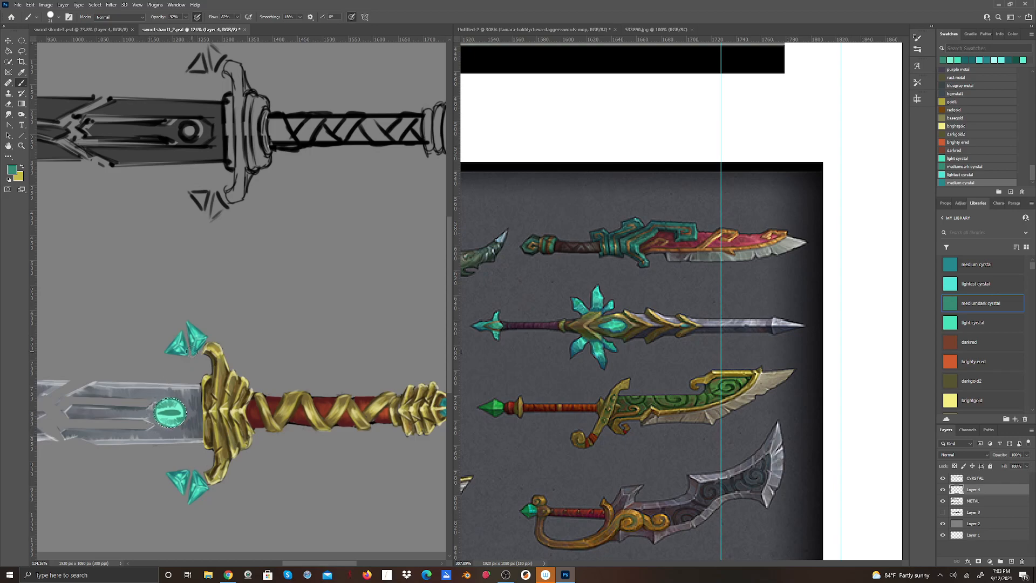
Darken the gem's slit pupil and edges with dark green #133c2f using a small hard round brush.
left_click(12, 170)
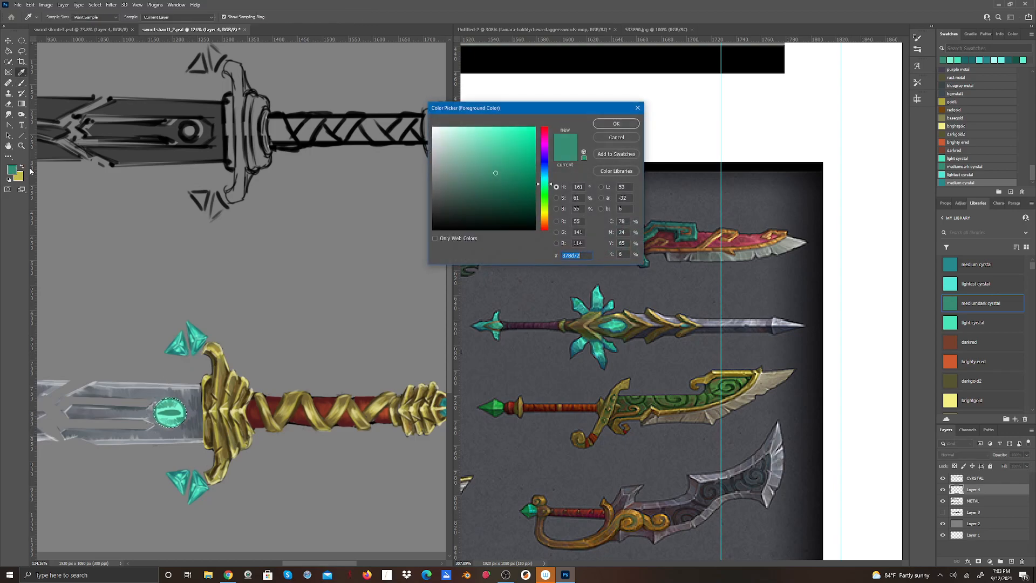
left_click(501, 207)
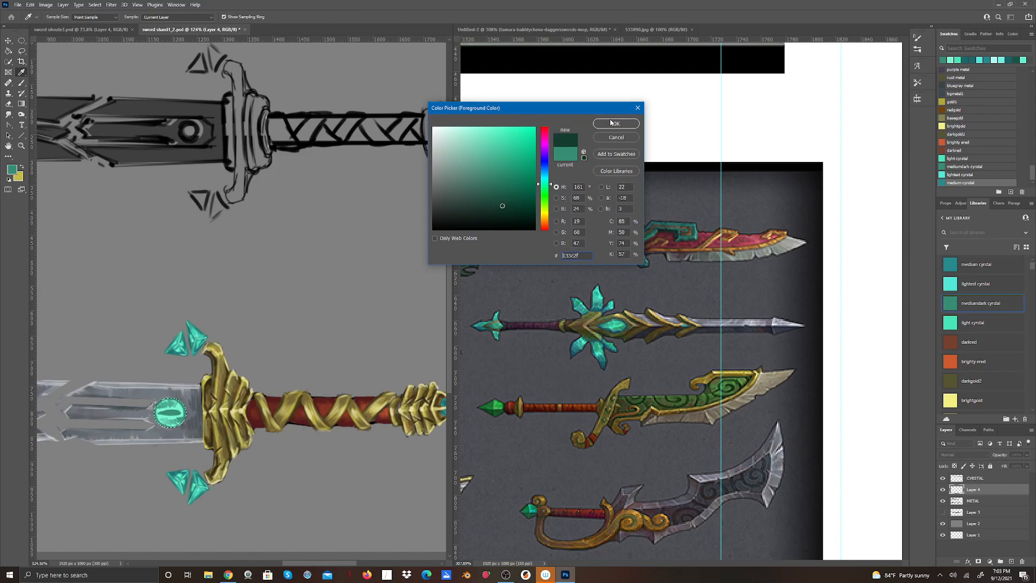
left_click(614, 123)
left_click(59, 17)
left_click_drag(56, 45, 48, 44)
left_click_drag(49, 43, 46, 45)
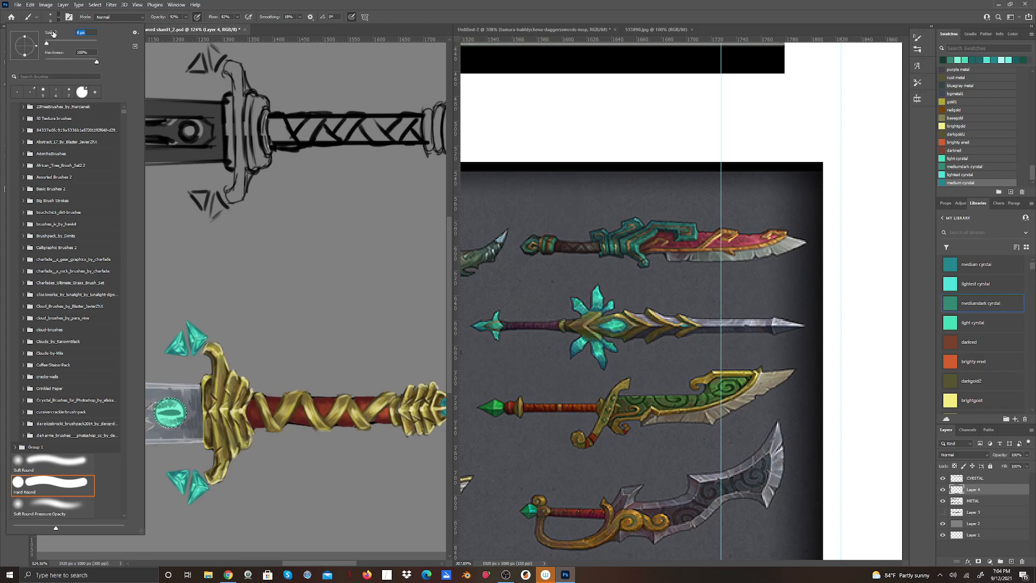
left_click(224, 3)
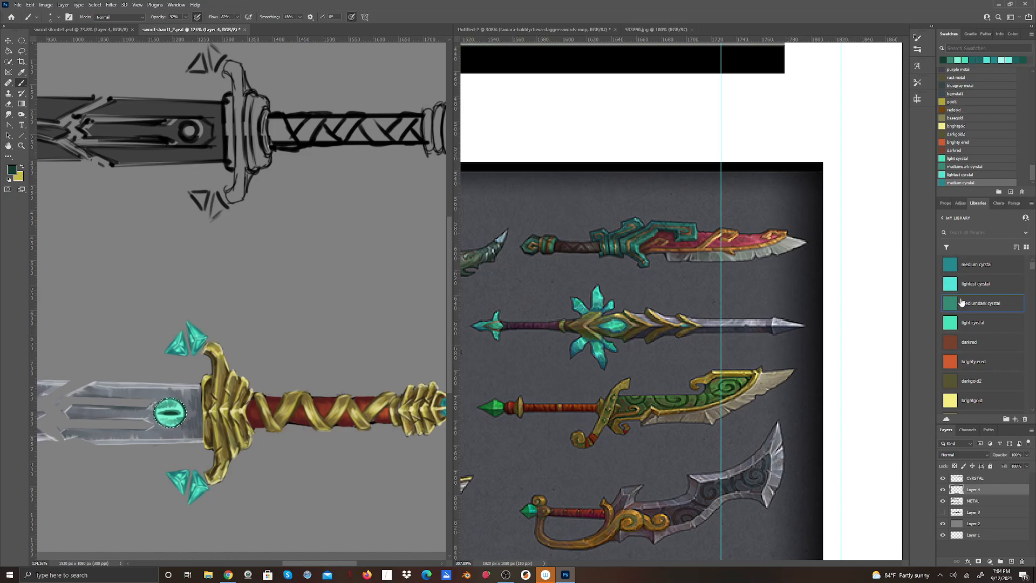
Shade the gem's iris around the pupil with the medium crystal, light crystal and lightest crystal colors.
left_click(966, 264)
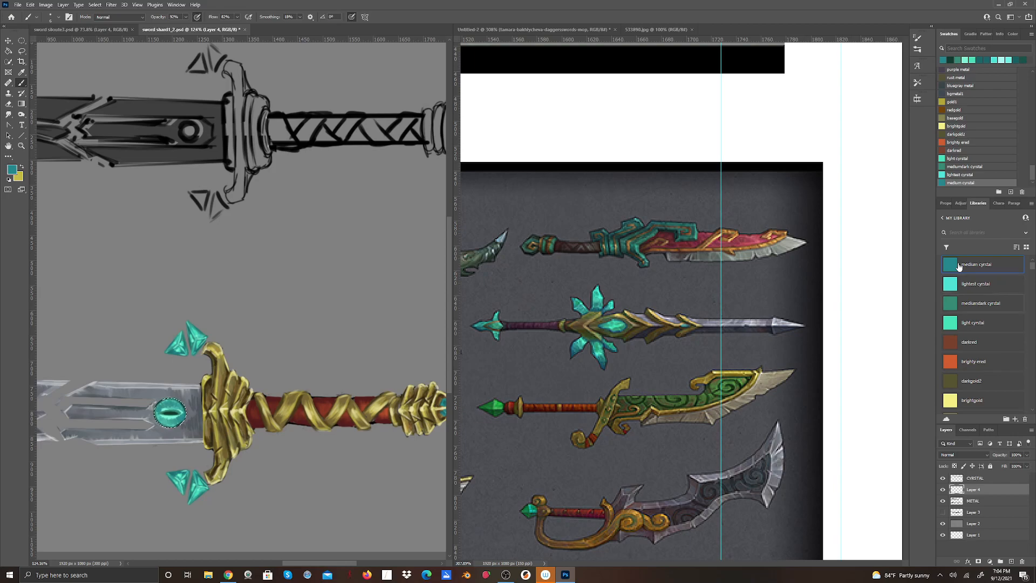
left_click(960, 323)
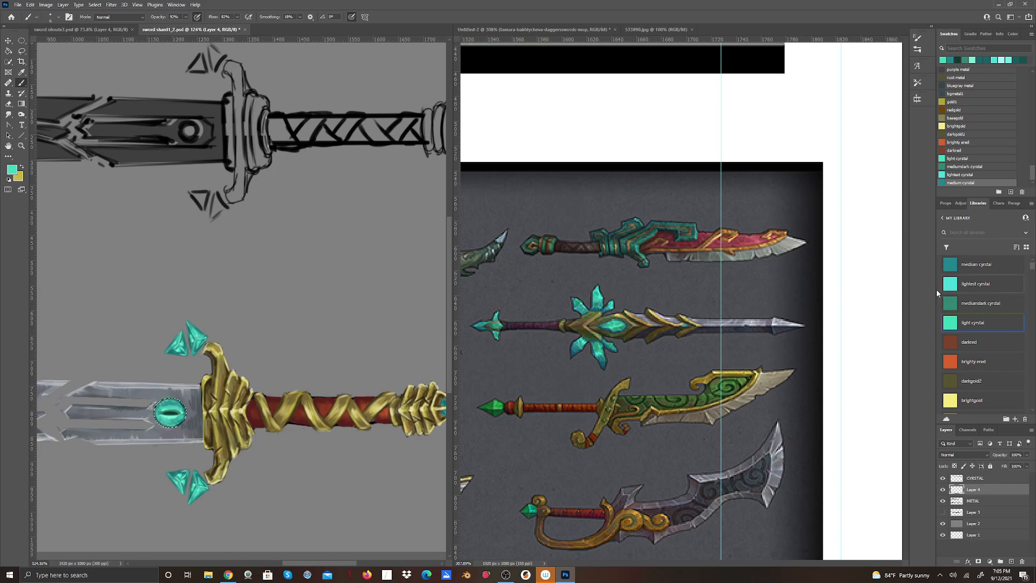
left_click(953, 284)
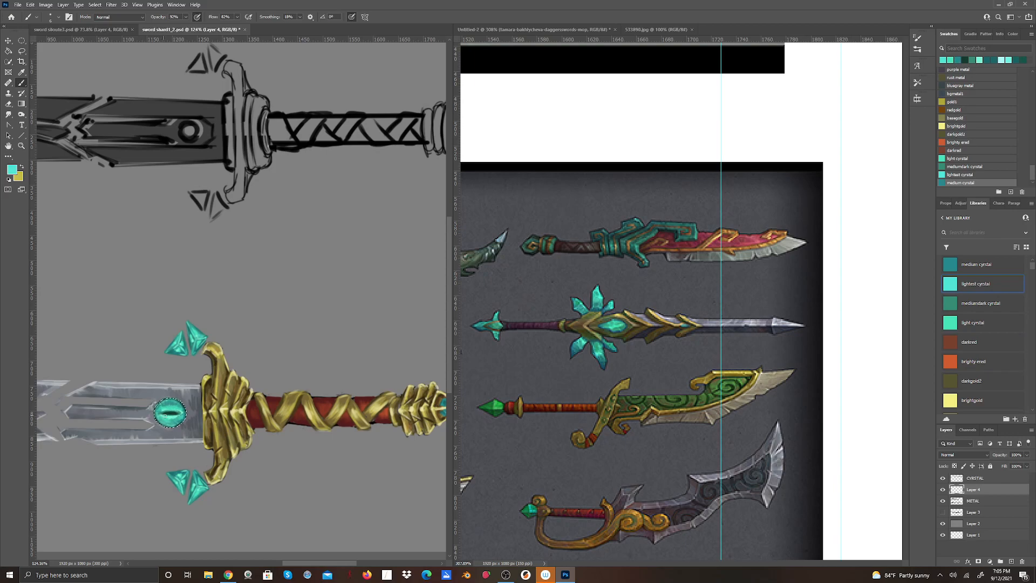
Mix a paler aqua from the lightest crystal color and brush fine highlights onto the gem's iris.
left_click(12, 170)
left_click(464, 131)
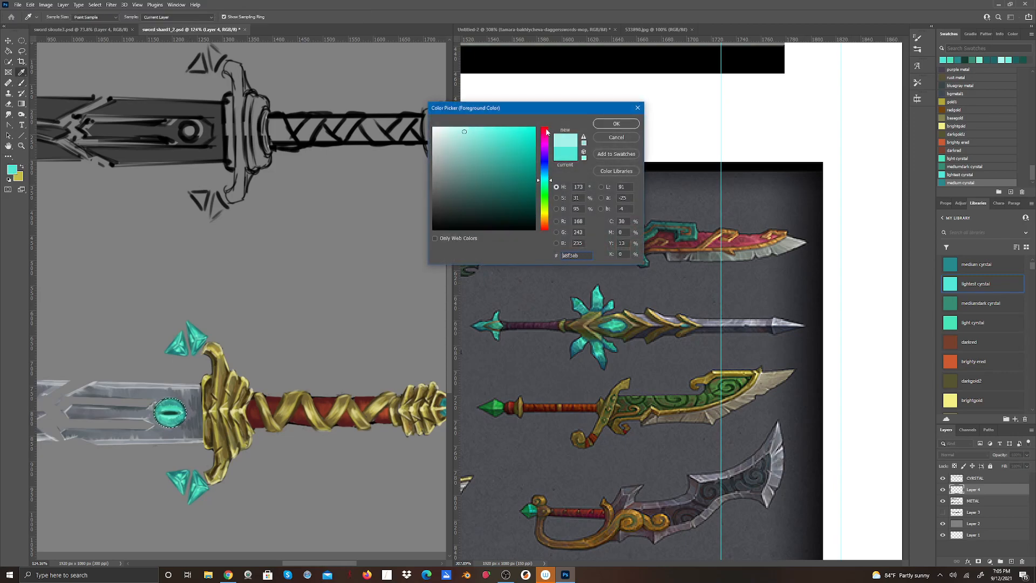
left_click(614, 125)
key("b")
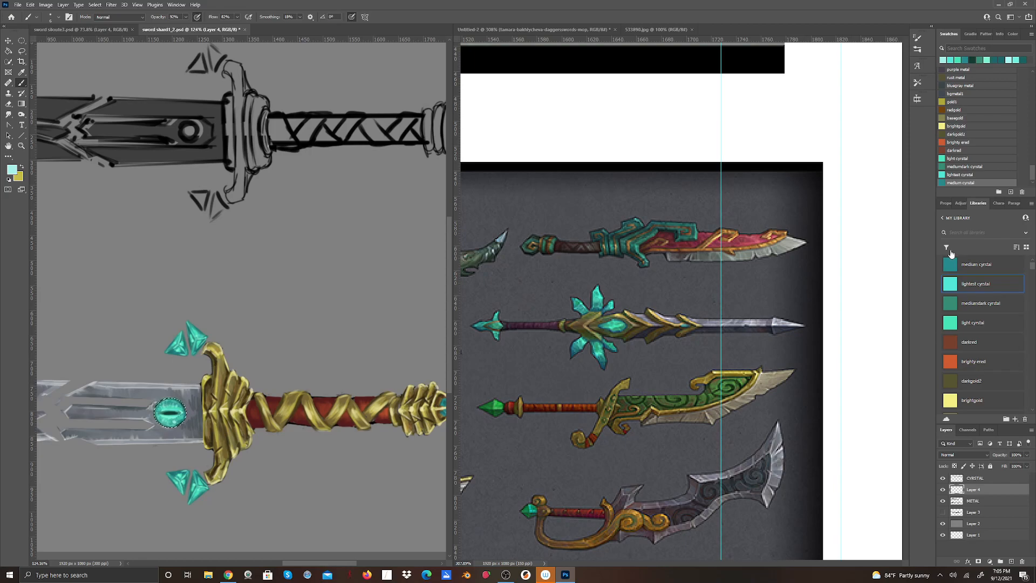
On a new layer above Layer 4, paint soft glowing highlights over the gem in #cef6f2 with an enlarged Soft Round brush.
left_click(10, 172)
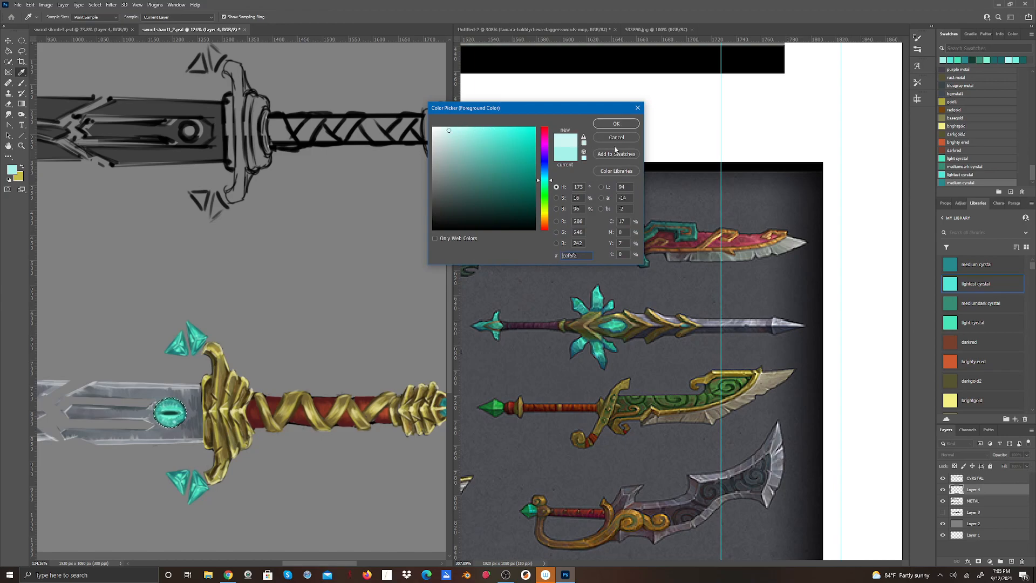
left_click(616, 124)
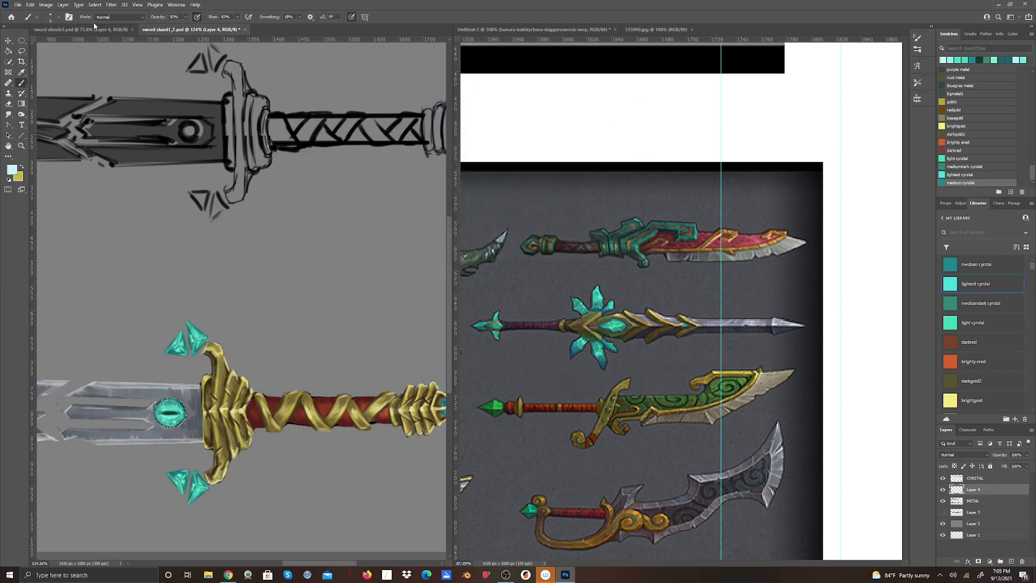
left_click(1012, 562)
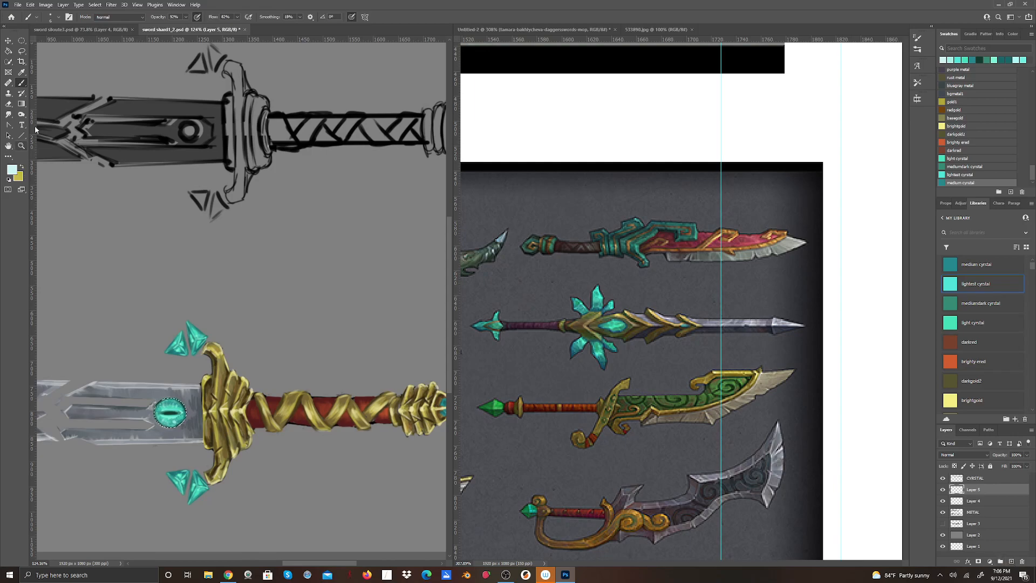
left_click(57, 18)
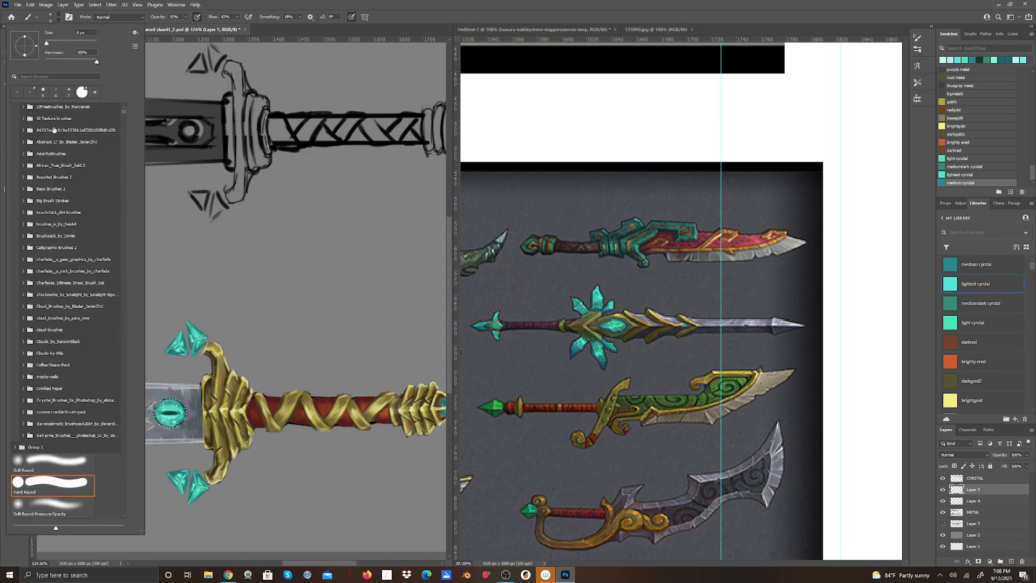
left_click(70, 461)
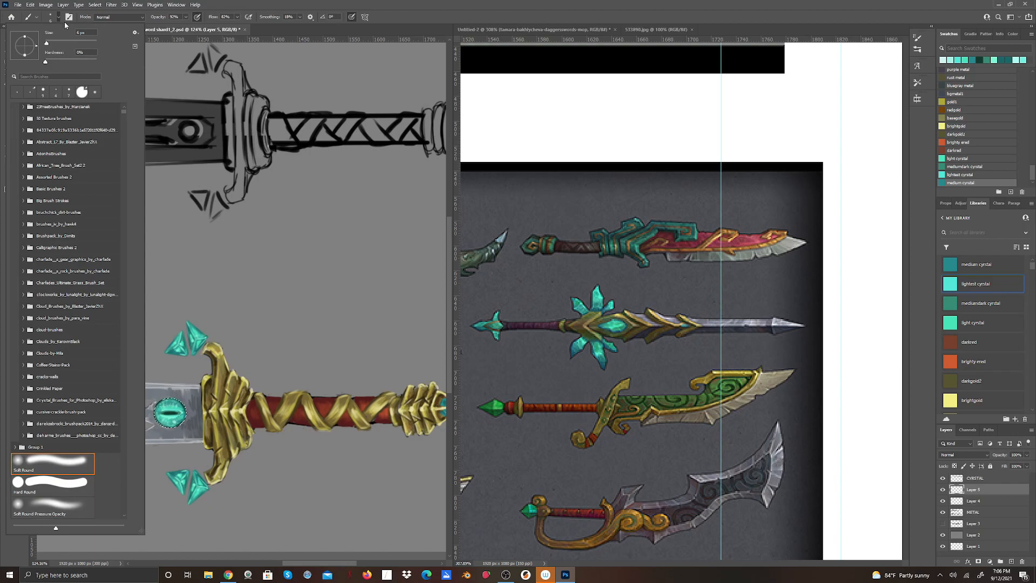
left_click_drag(47, 43, 53, 43)
left_click(310, 11)
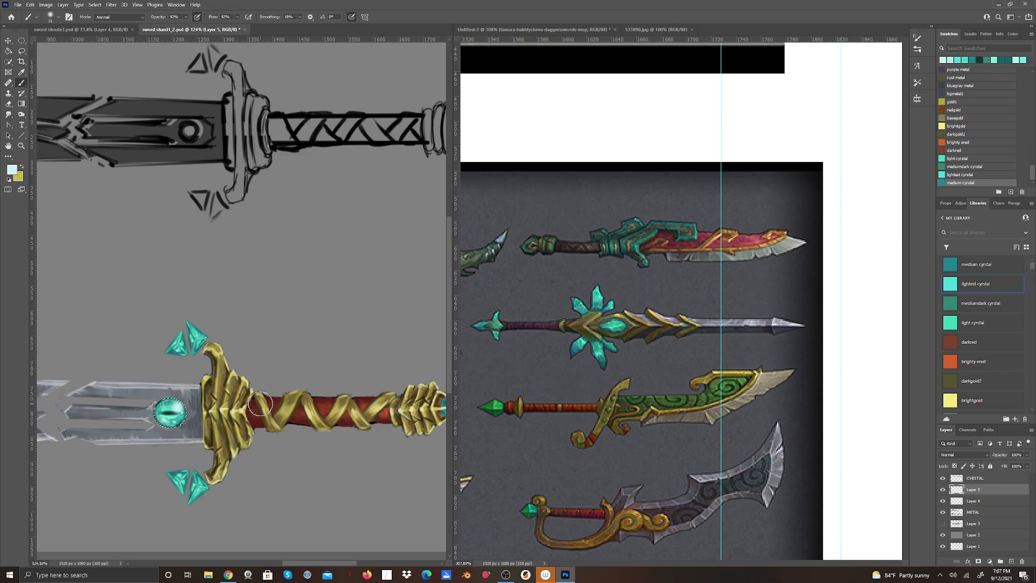
Deselect the gem and compare it with the eye painting on Layer 4 hidden and shown.
left_click(96, 5)
left_click(105, 21)
left_click(943, 502)
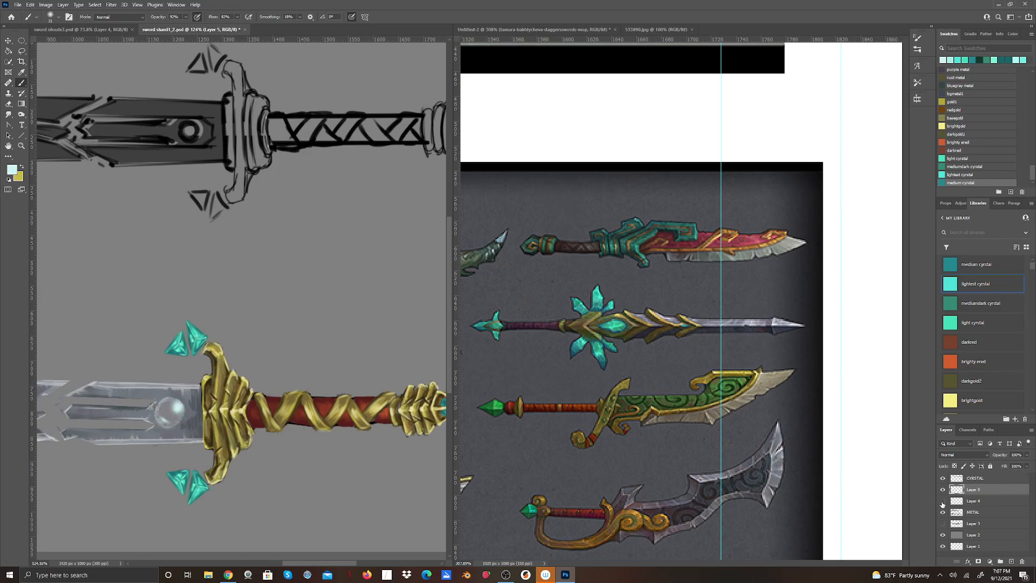
left_click(943, 502)
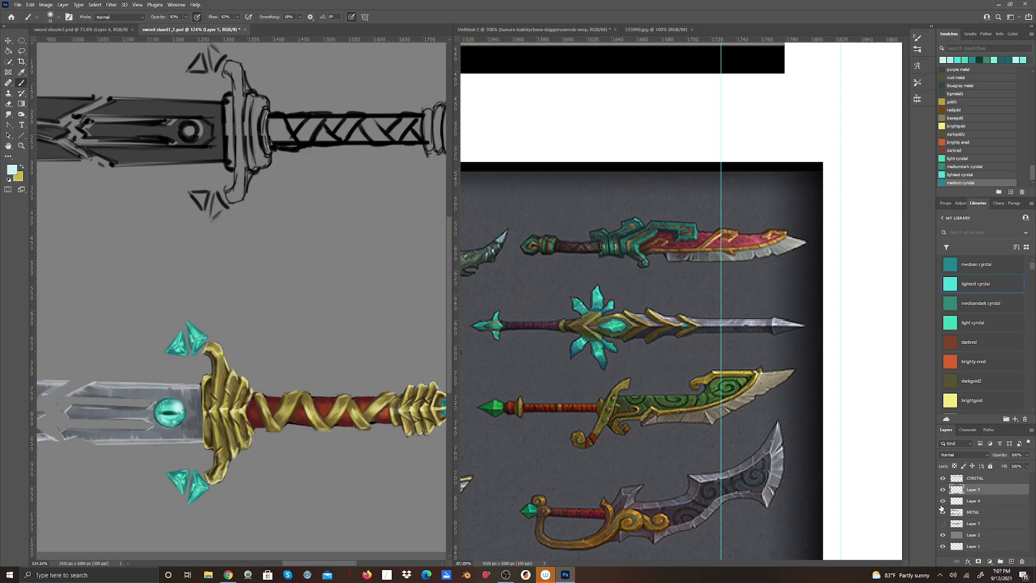
Merge Layer 4 with the painted eye down into the METAL layer and select Layer 5.
left_click(981, 506)
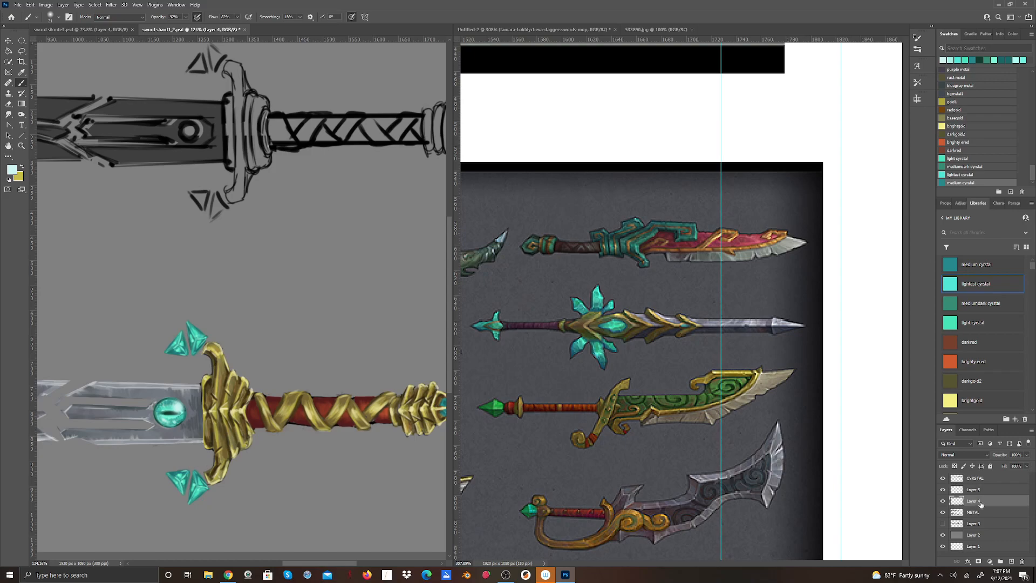
right_click(981, 504)
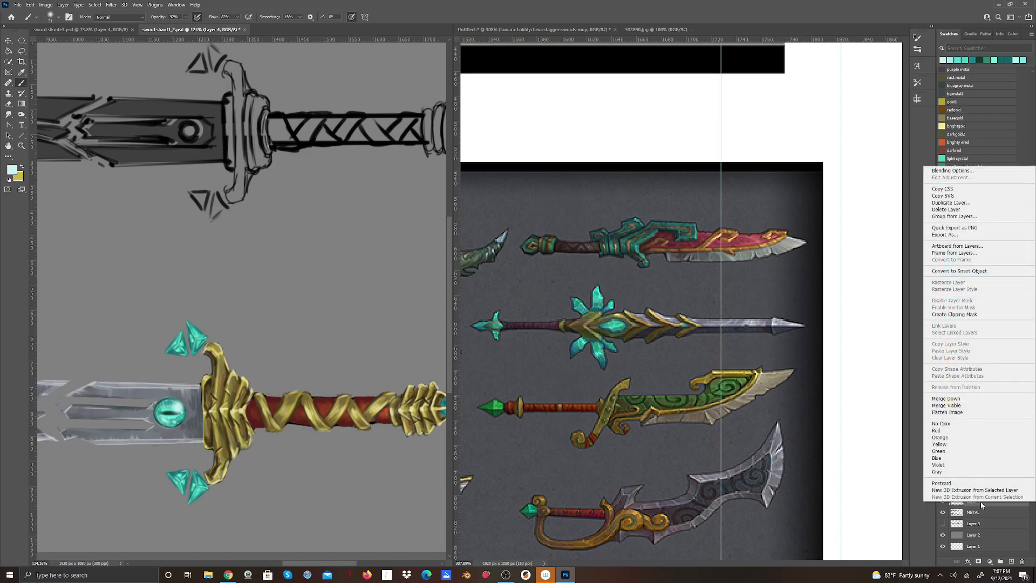
left_click(951, 399)
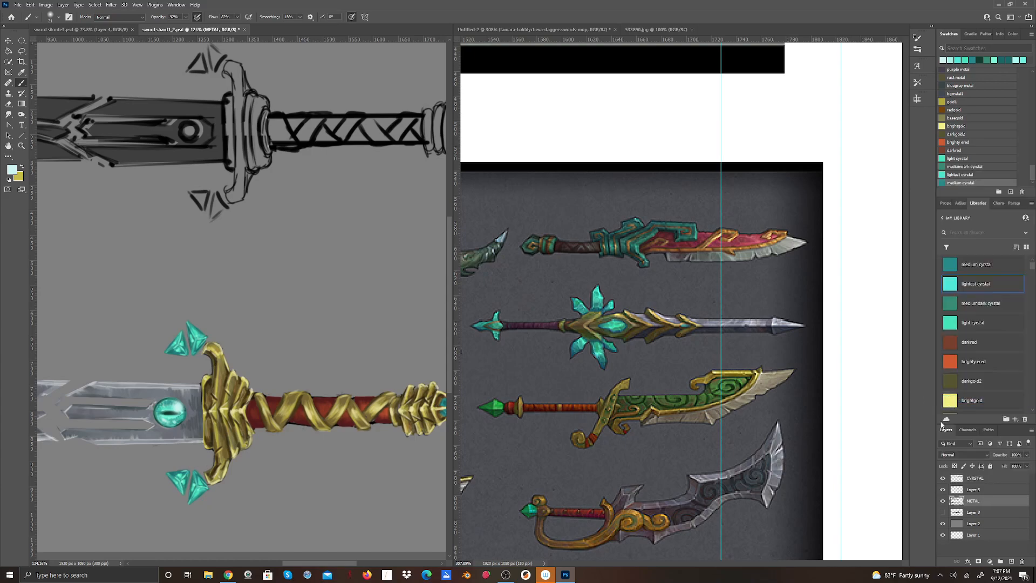
left_click(978, 490)
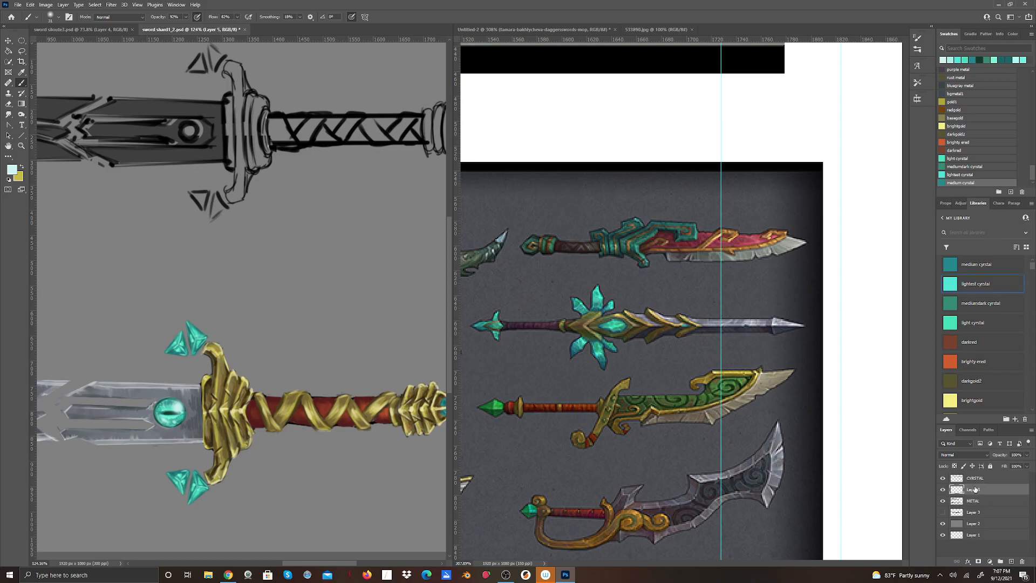
Duplicate Layer 5, which holds the soft glow highlights over the blade gem.
left_click(987, 455)
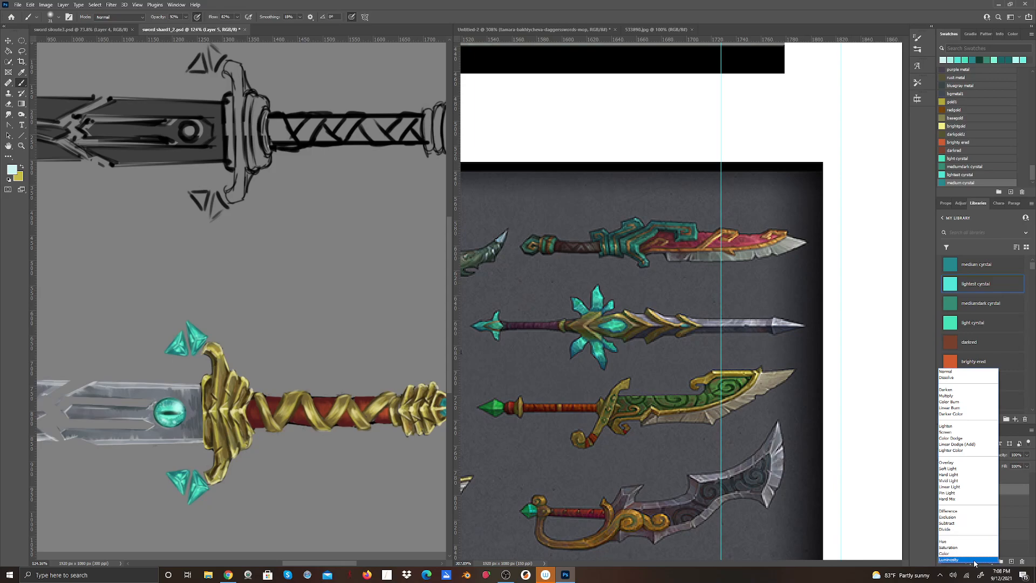
left_click(913, 435)
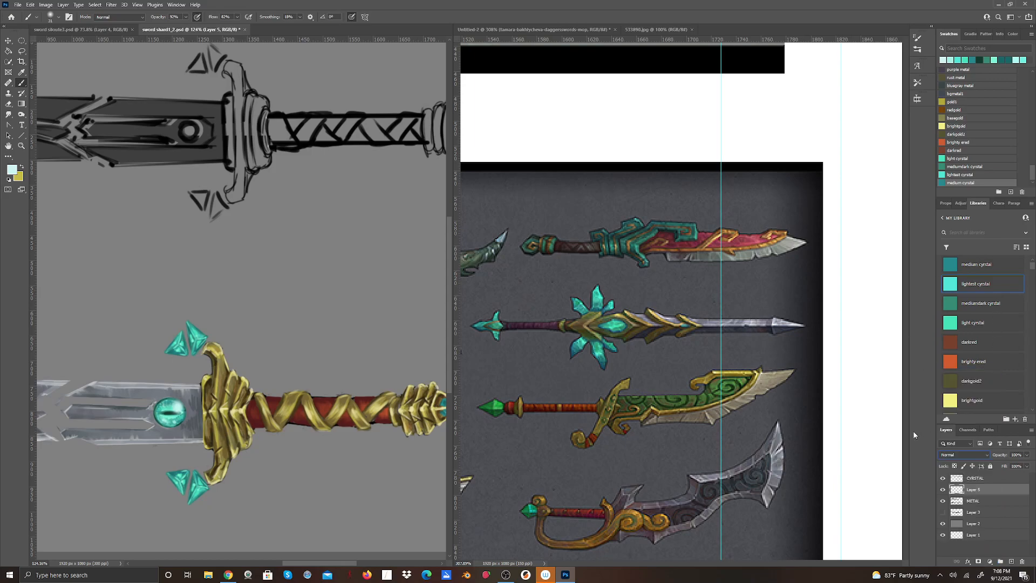
right_click(983, 490)
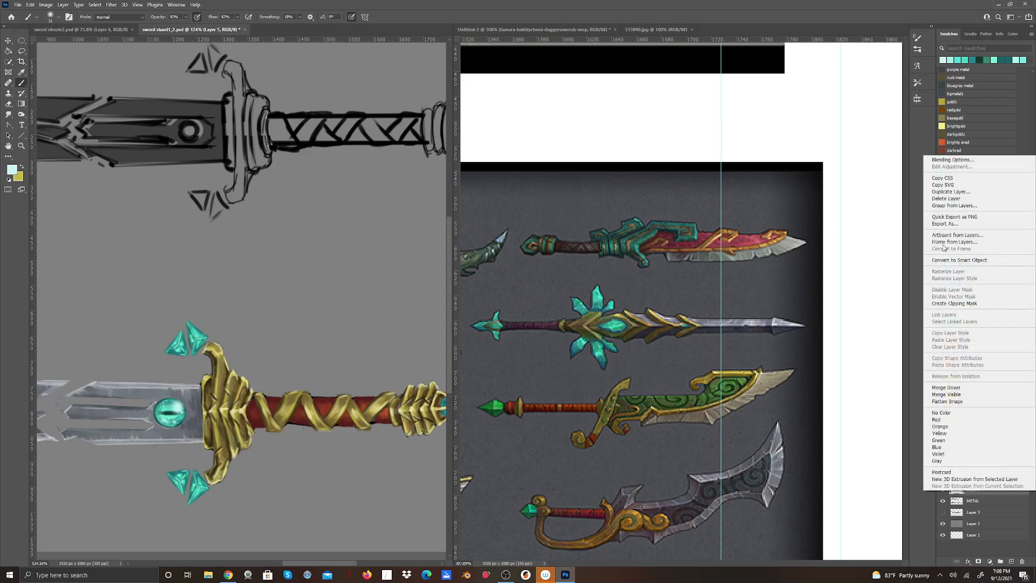
left_click(961, 192)
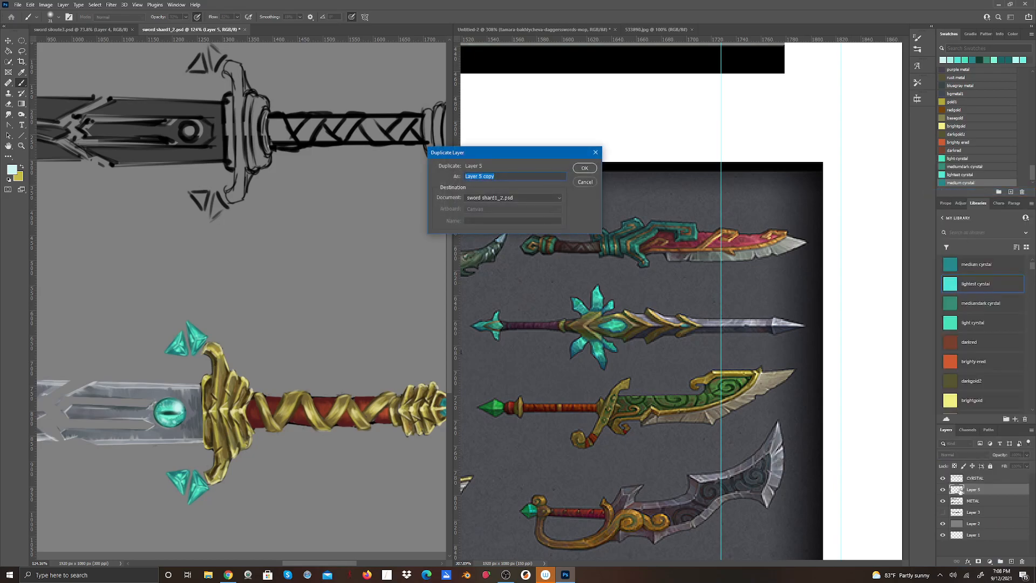
left_click(587, 169)
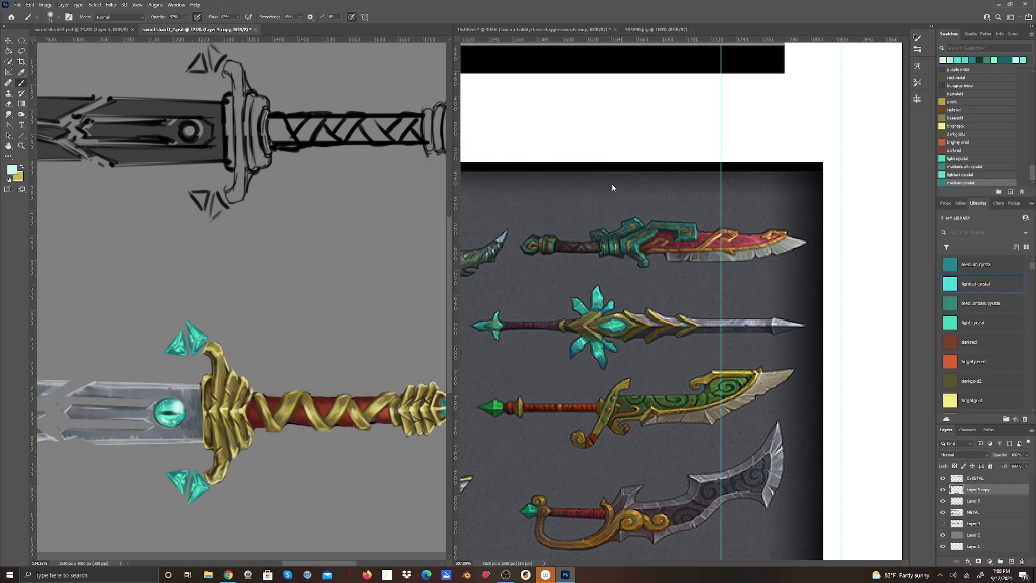
Set Layer 5 to Overlay blending and Layer 5 copy to Luminosity.
left_click(980, 504)
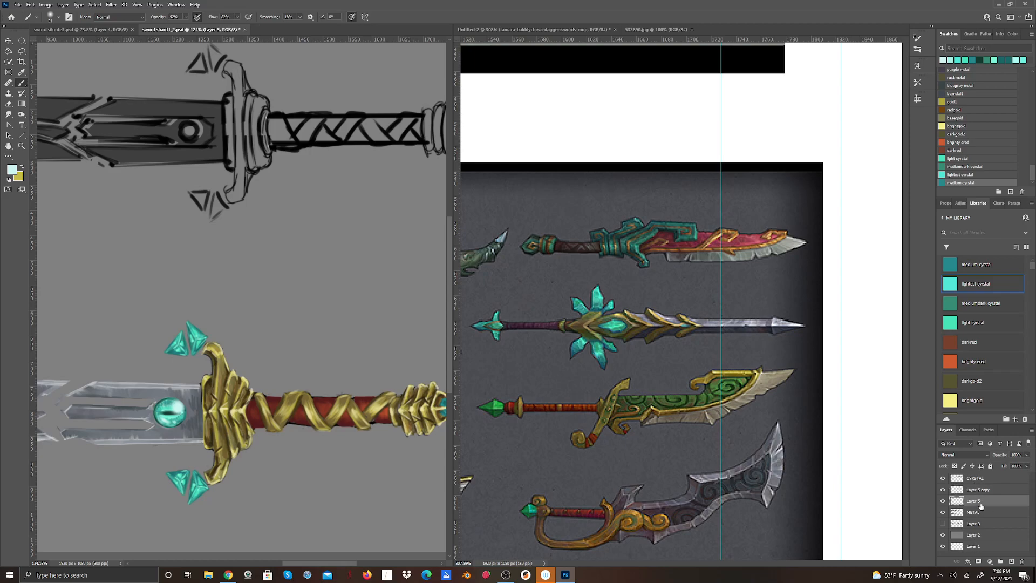
left_click(989, 453)
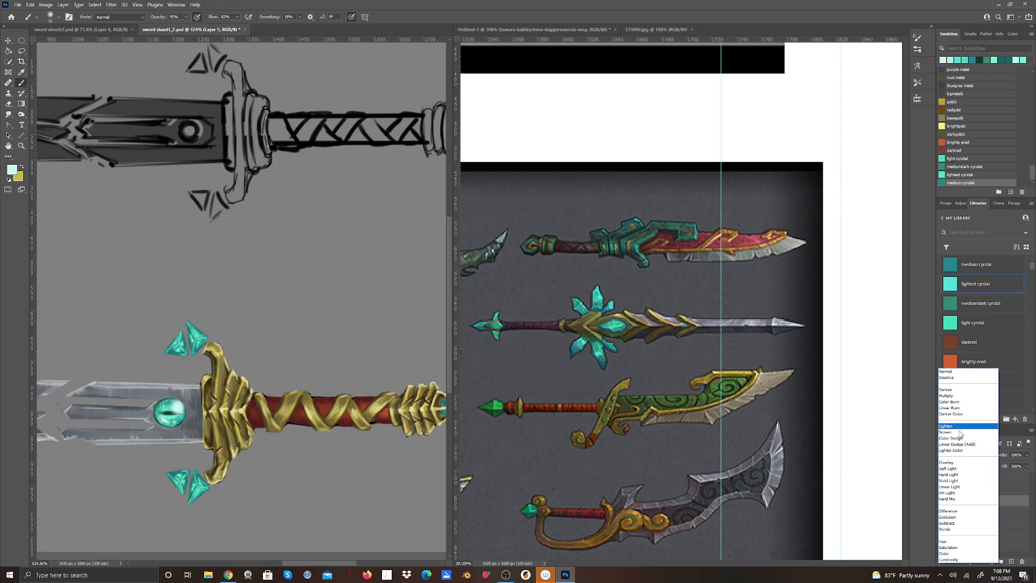
left_click(953, 464)
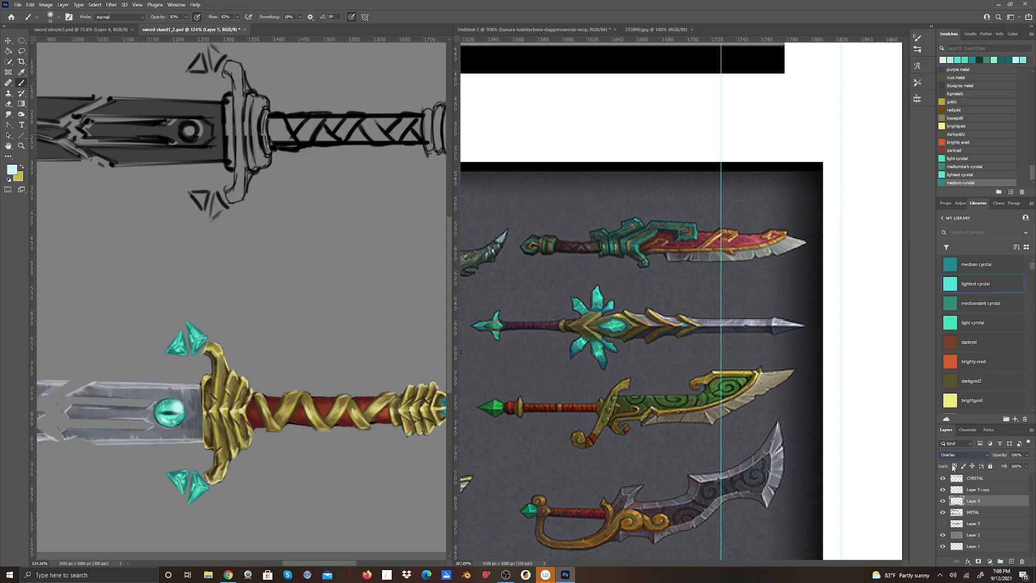
left_click(979, 490)
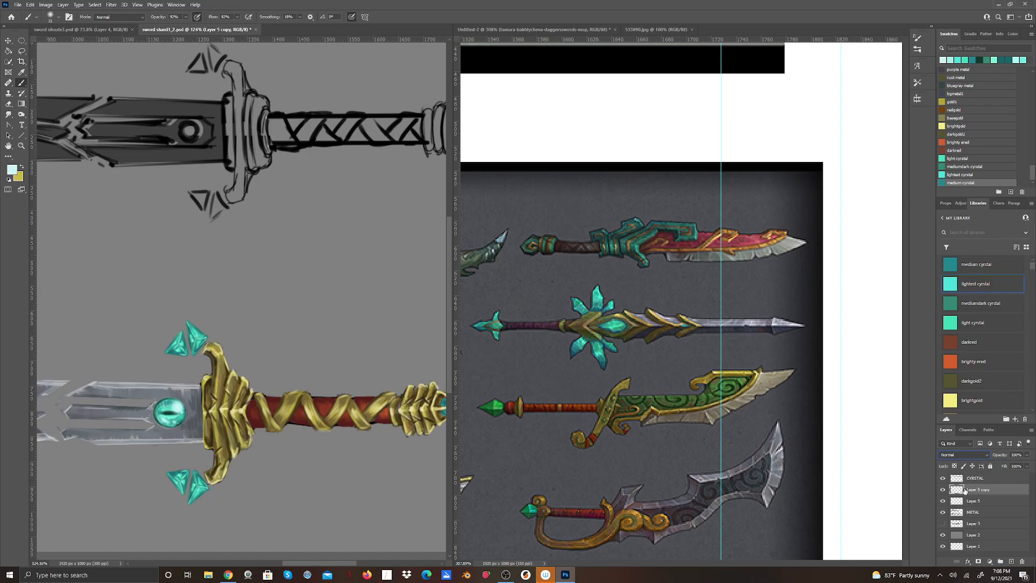
left_click(985, 455)
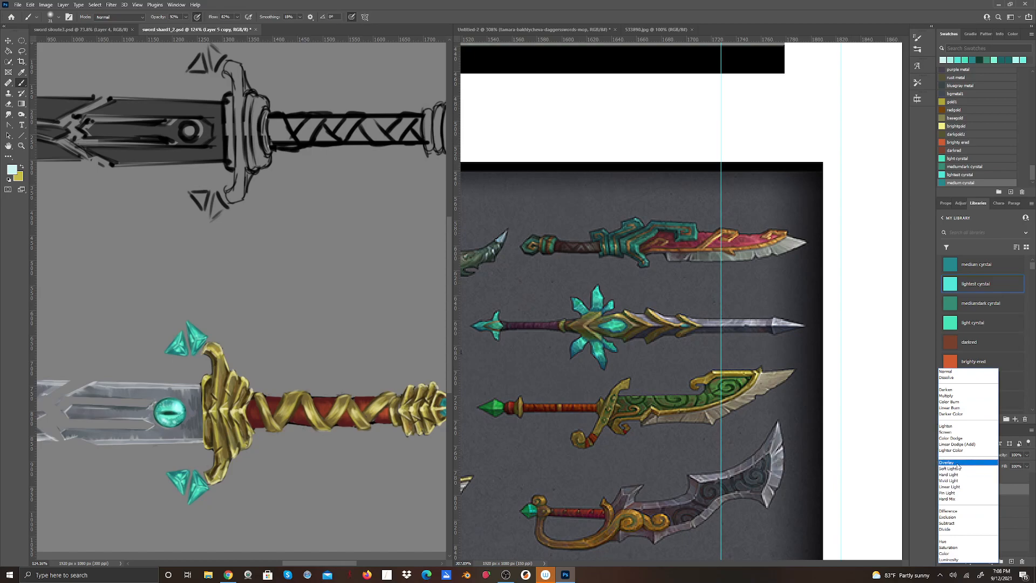
left_click(953, 559)
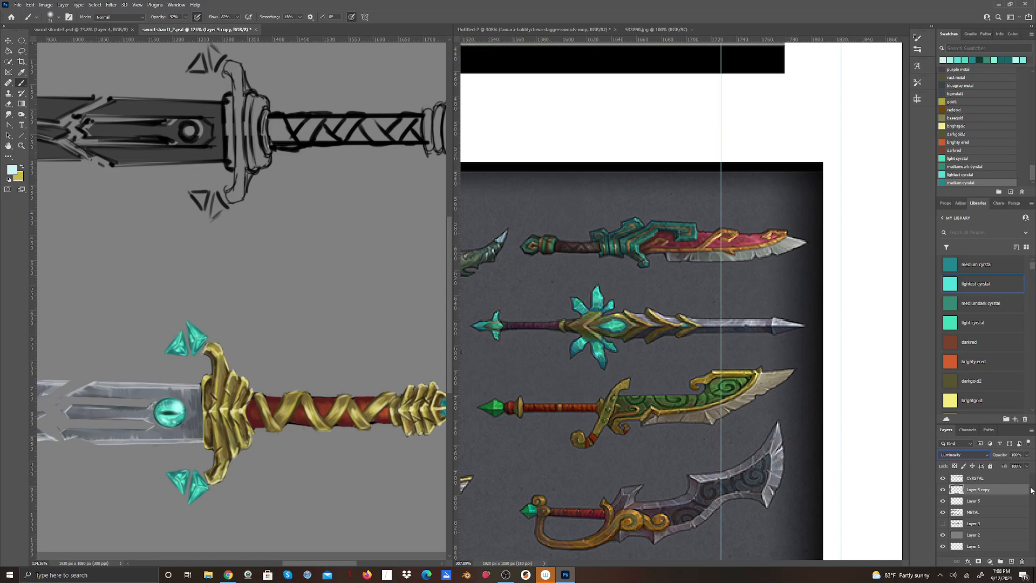
Try lower opacities on Layer 5 copy and return it to 100%.
left_click(1027, 455)
left_click_drag(1032, 465, 1008, 473)
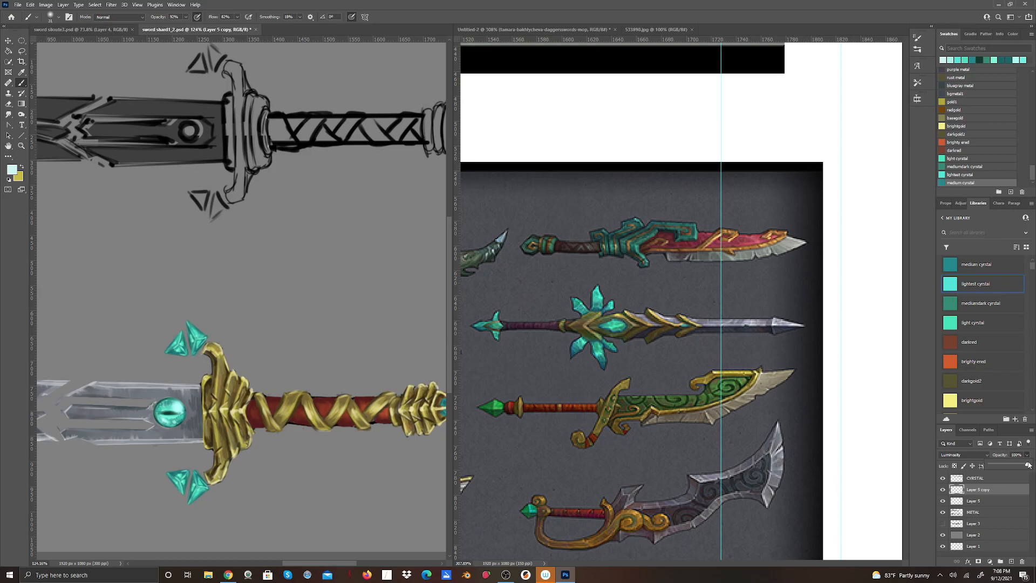
mouse_move(1027, 465)
left_mouse_down()
mouse_move(998, 468)
mouse_move(1028, 465)
left_mouse_up()
left_click_drag(1027, 465, 990, 478)
left_click_drag(995, 466, 1032, 455)
left_click(877, 503)
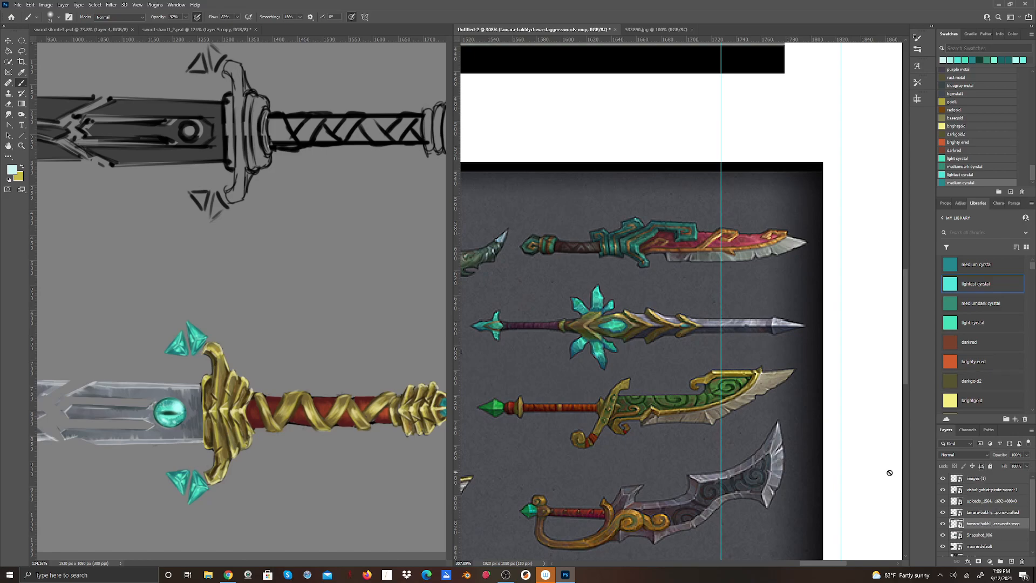
left_click(341, 302)
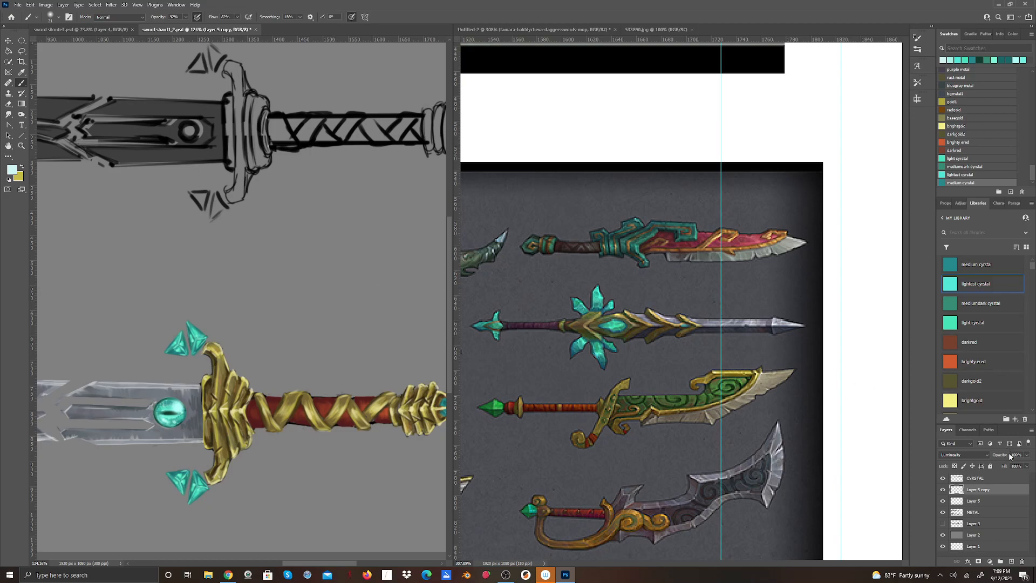
left_click(1027, 455)
left_click_drag(1027, 464, 966, 479)
left_click_drag(991, 466, 1028, 464)
Lasso the pommel crystal on the METAL layer, copy it and paste it in place on its own layer.
left_click_drag(299, 563, 328, 567)
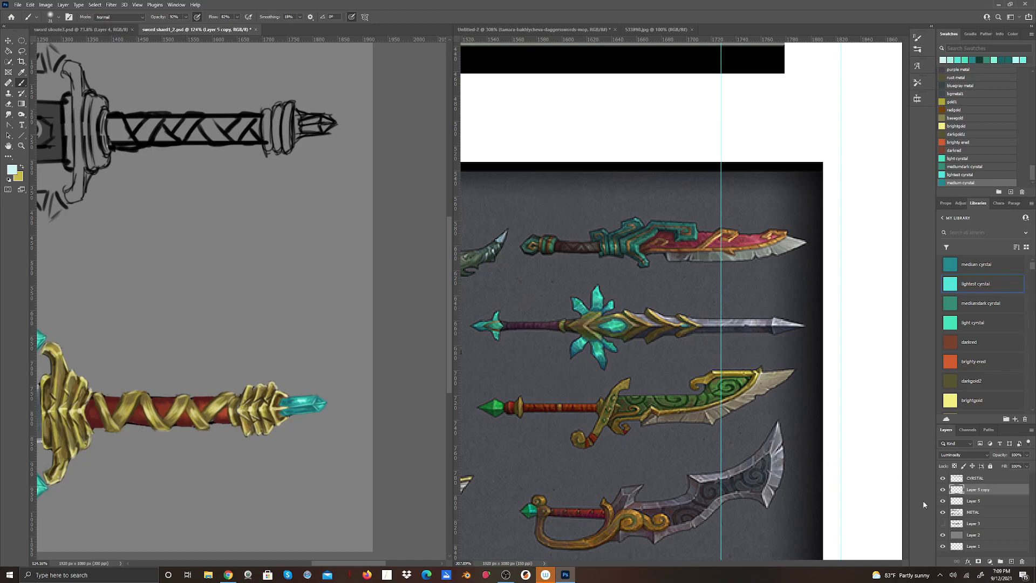
left_click(974, 514)
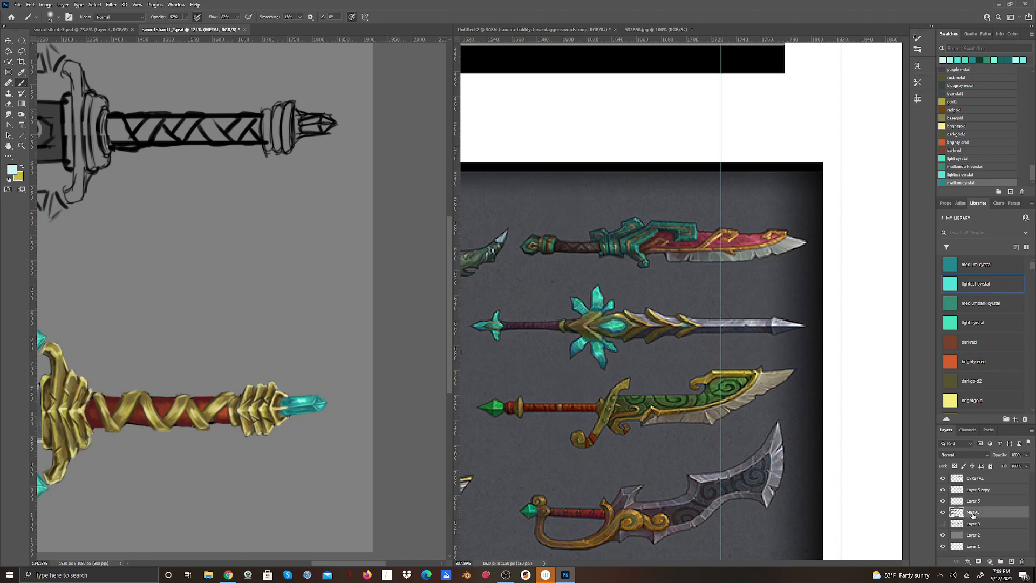
left_click(25, 53)
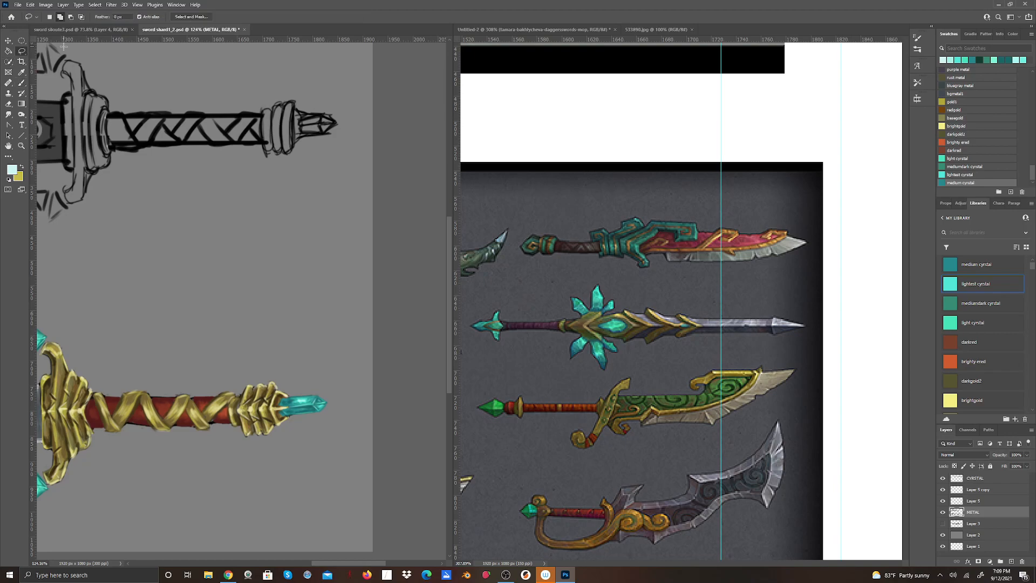
mouse_move(288, 391)
left_mouse_down()
mouse_move(294, 427)
mouse_move(335, 416)
mouse_move(338, 389)
mouse_move(297, 386)
left_mouse_up()
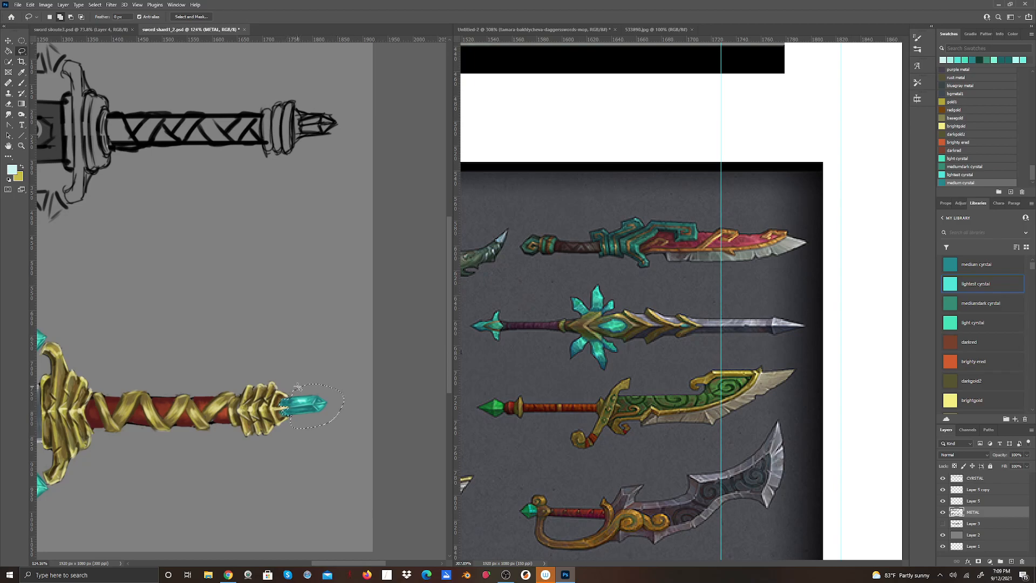
left_click(30, 4)
left_click(37, 61)
left_click(30, 5)
mouse_move(49, 85)
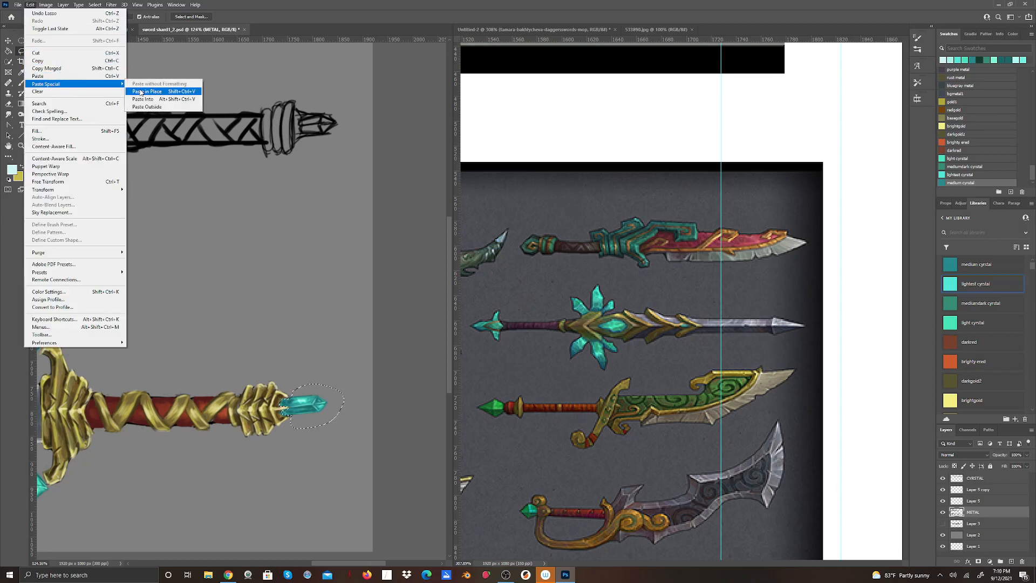
left_click(142, 89)
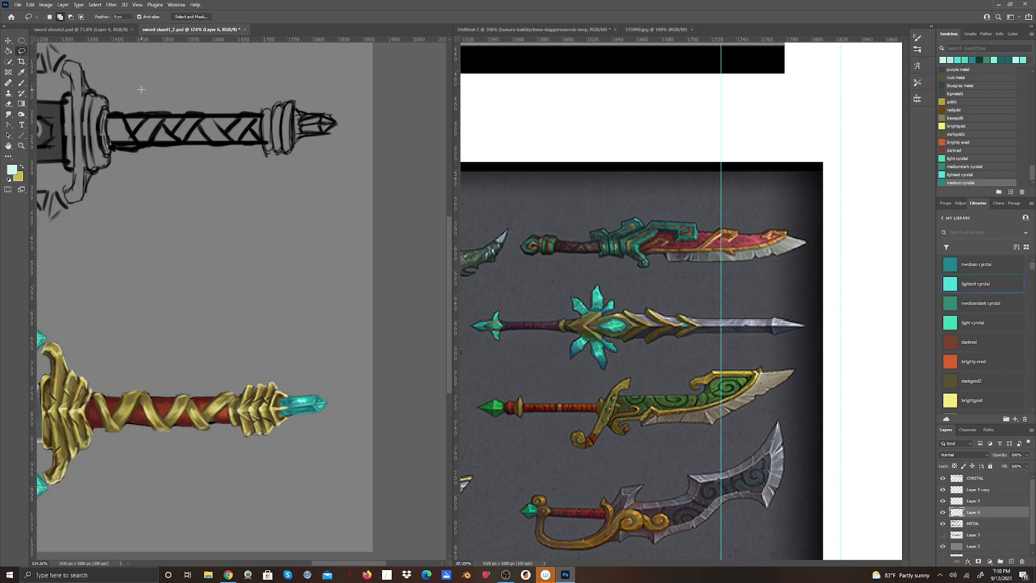
Set the pasted pommel crystal layer to Overlay blending and stack two duplicates of it.
left_click(984, 455)
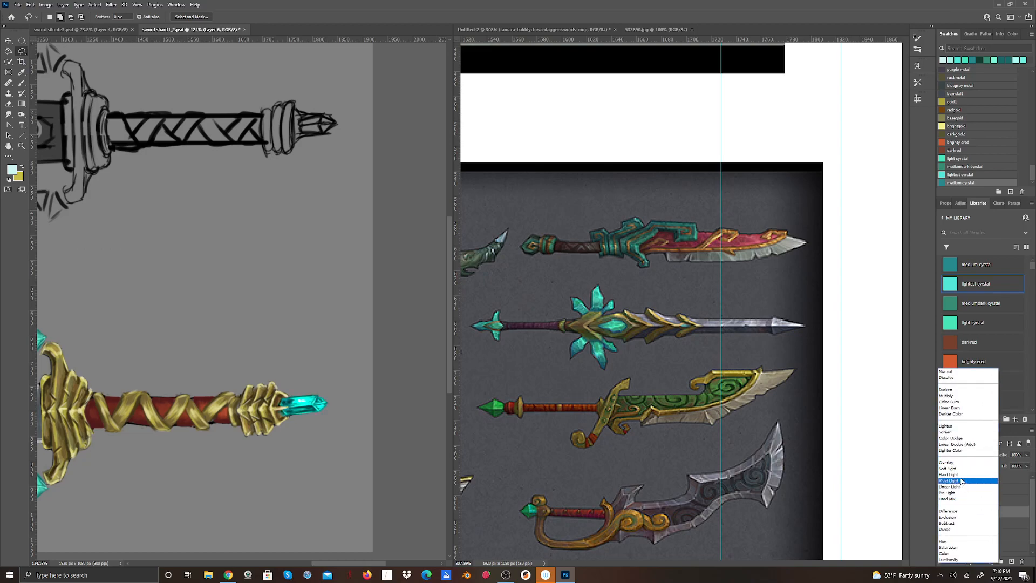
left_click(964, 463)
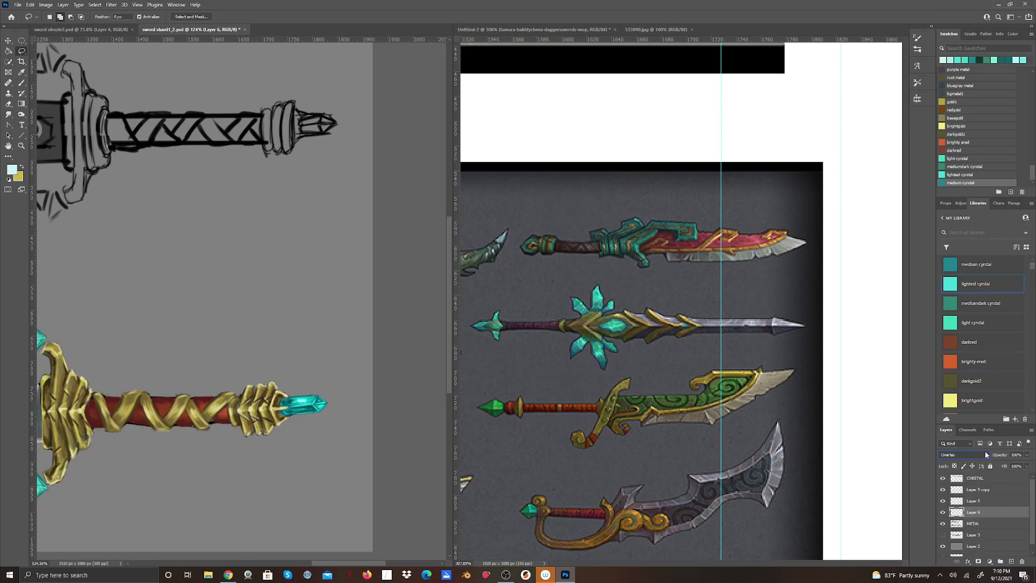
right_click(989, 511)
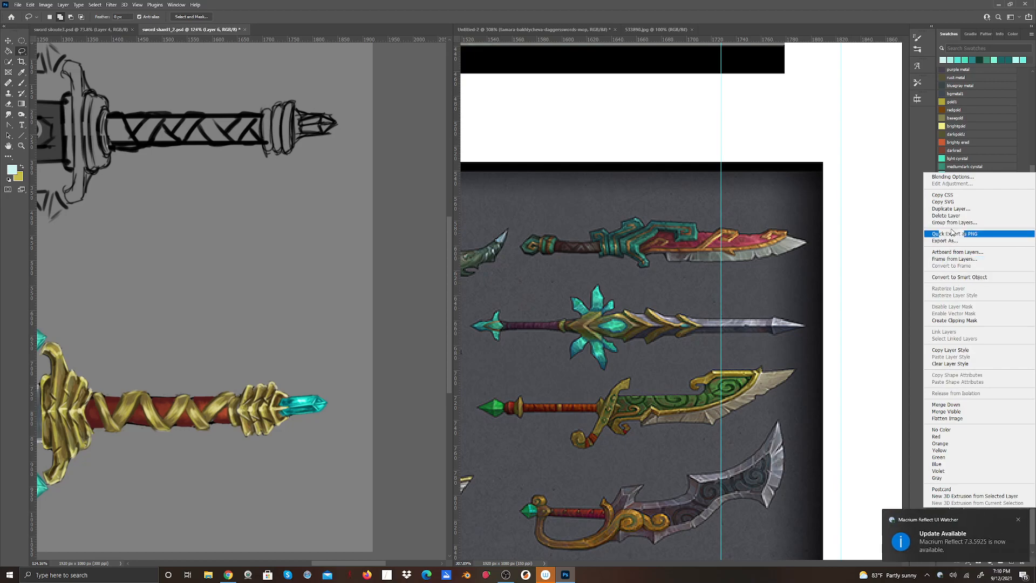
left_click(962, 209)
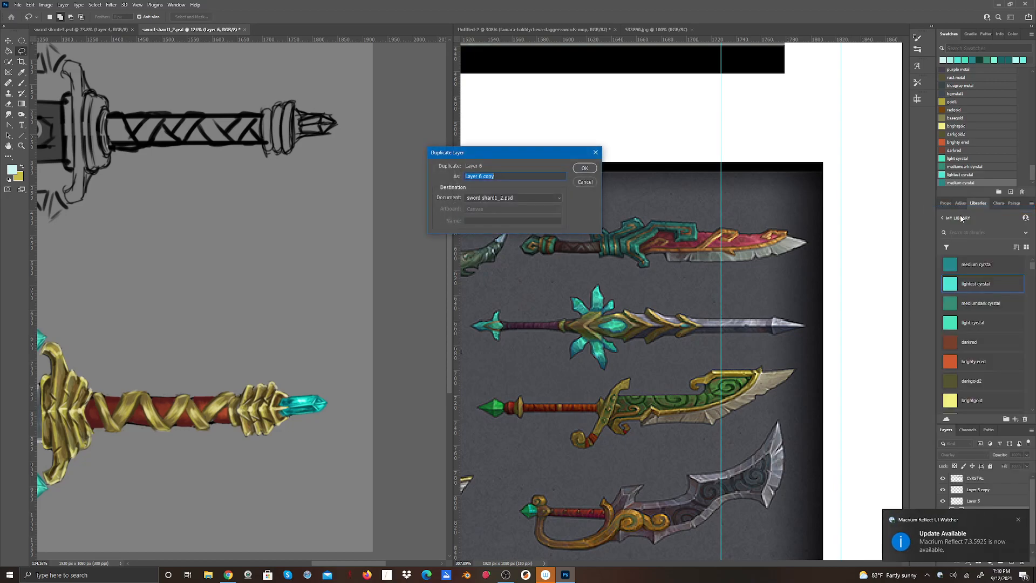
left_click(576, 168)
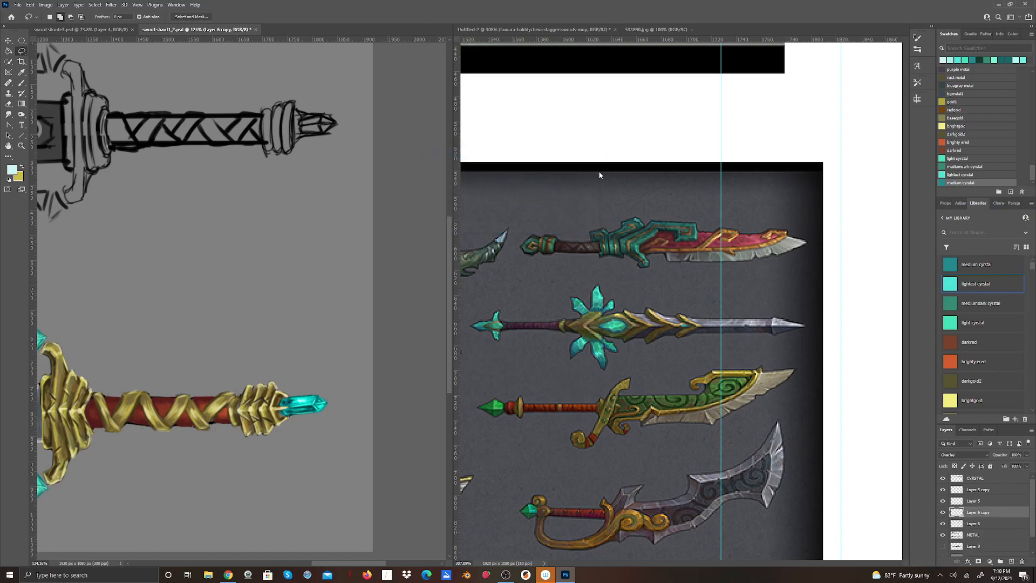
right_click(978, 513)
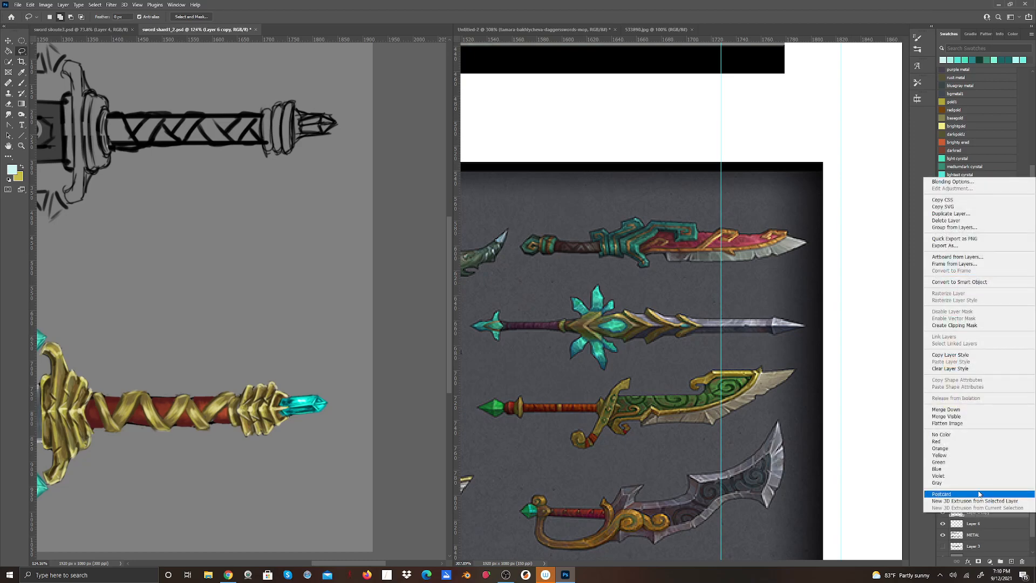
left_click(963, 214)
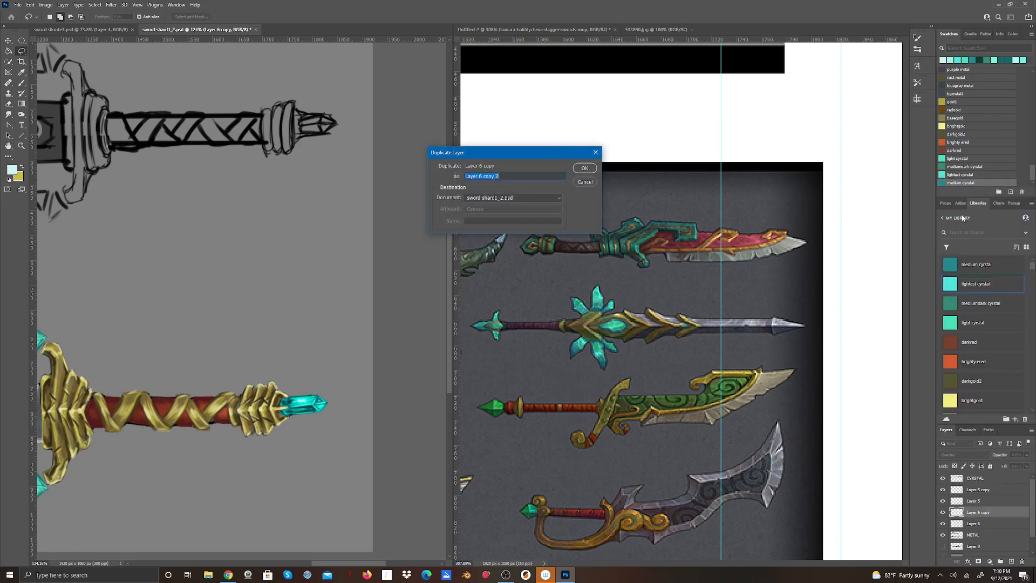
key("Return")
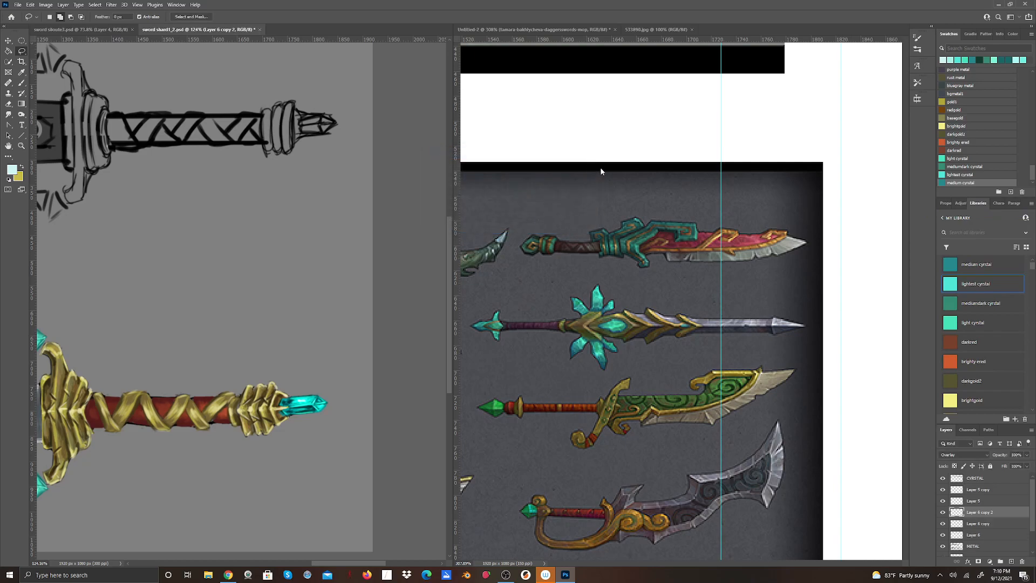
Try combining Layer 6 copy and Layer 6 copy 2 into a smart object and compare it hidden and shown.
scroll(512, 237, "down", 6)
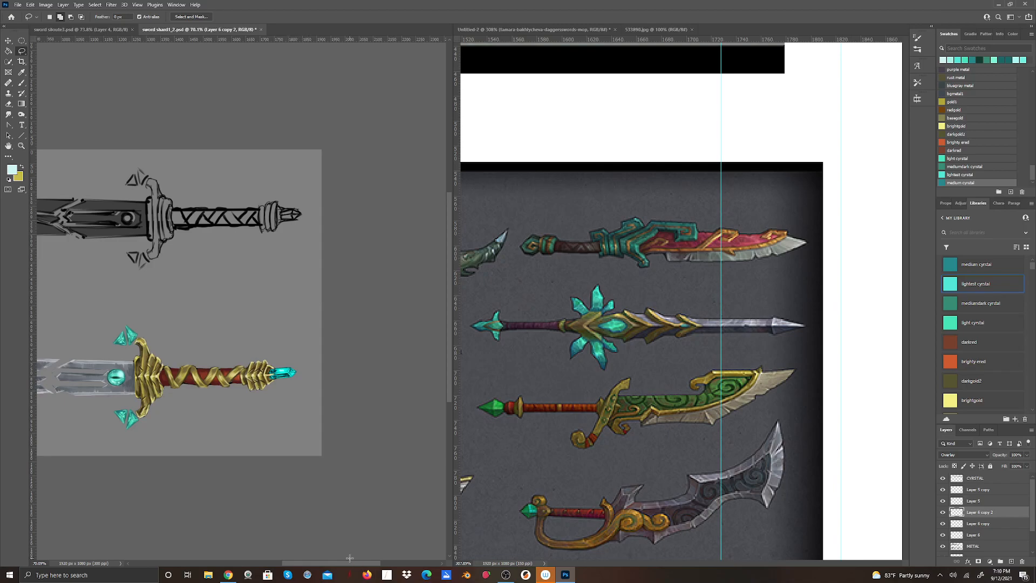
left_click(987, 524, "shift")
right_click(989, 517)
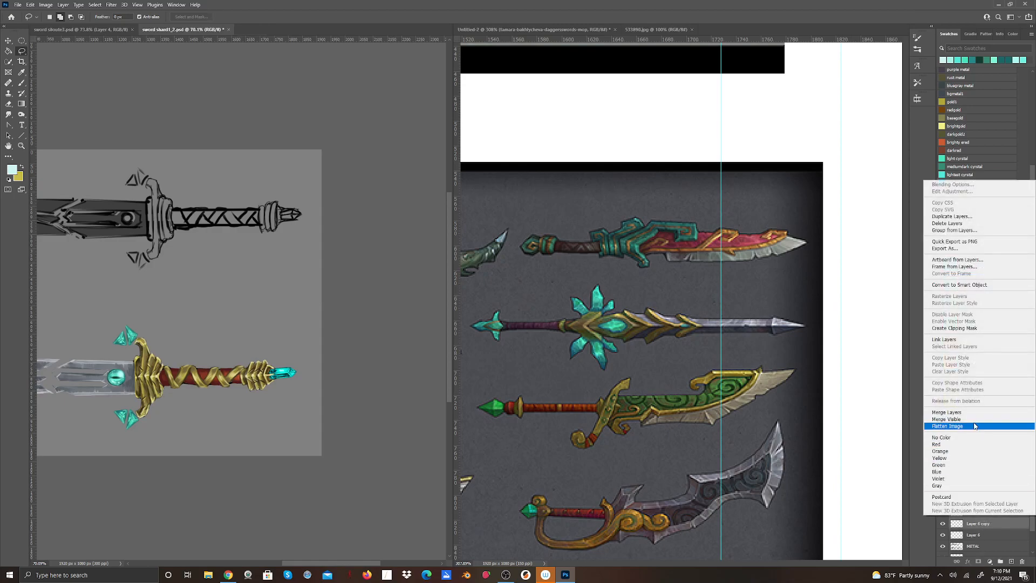
left_click(966, 285)
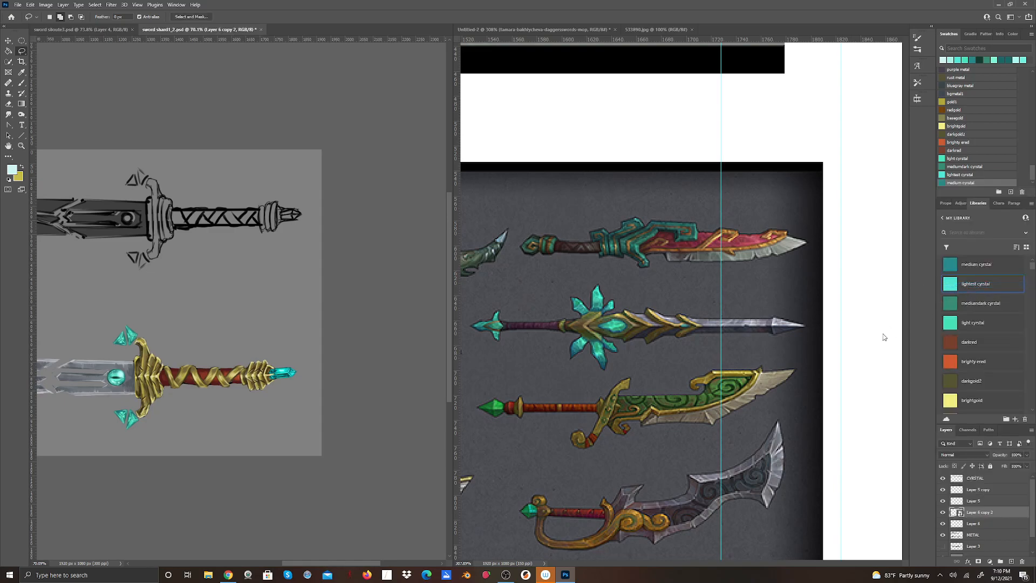
left_click(944, 513)
left_click(944, 514)
right_click(986, 513)
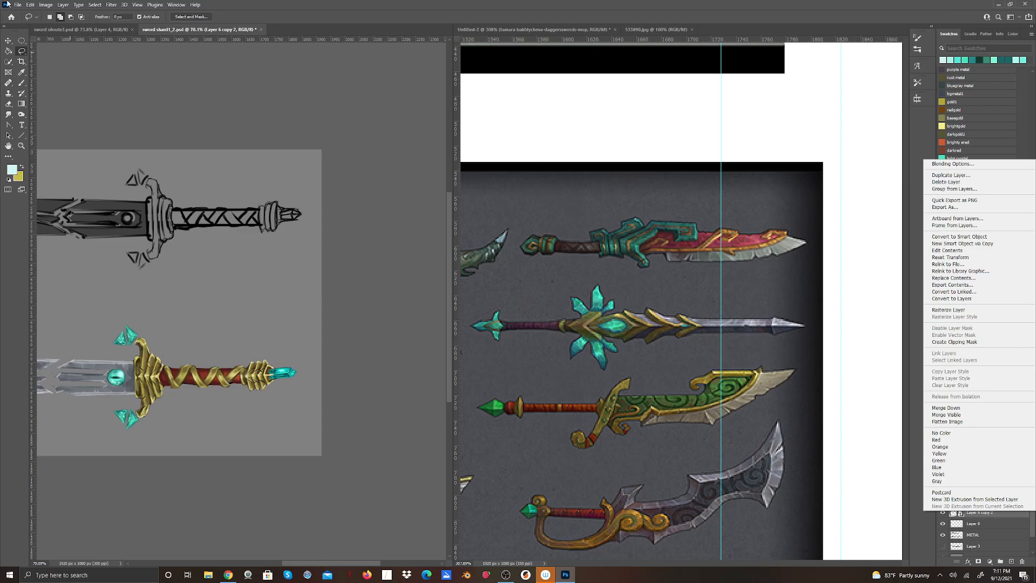
Undo the visibility toggles and the smart object conversion of the two crystal copies.
left_click(30, 5)
left_click(30, 5)
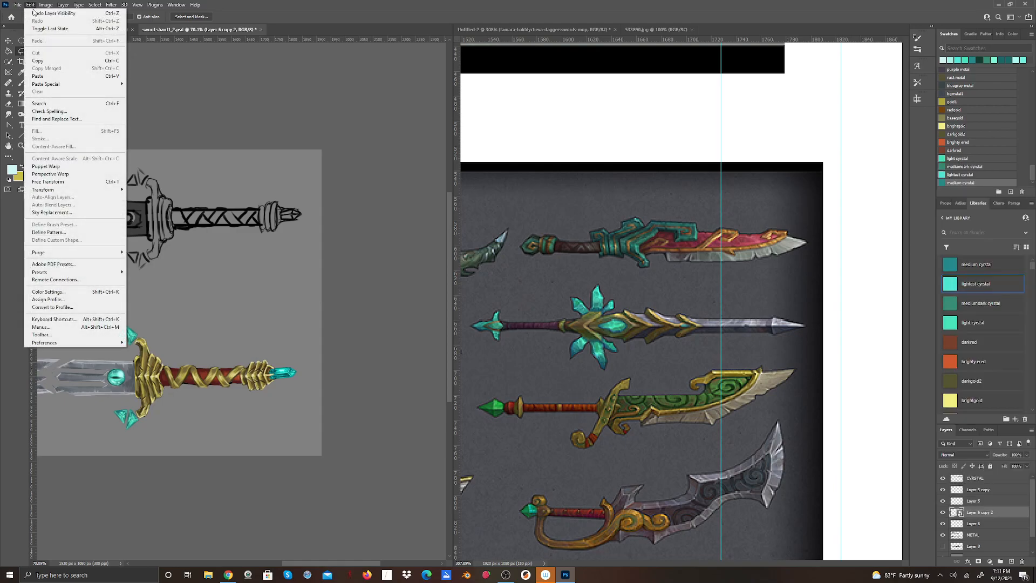
left_click(33, 13)
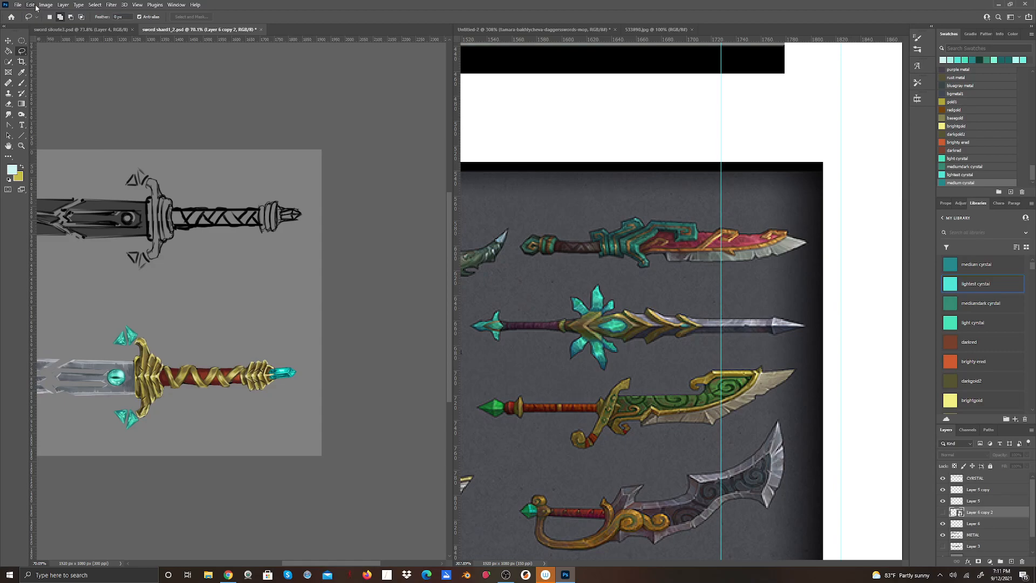
left_click(30, 5)
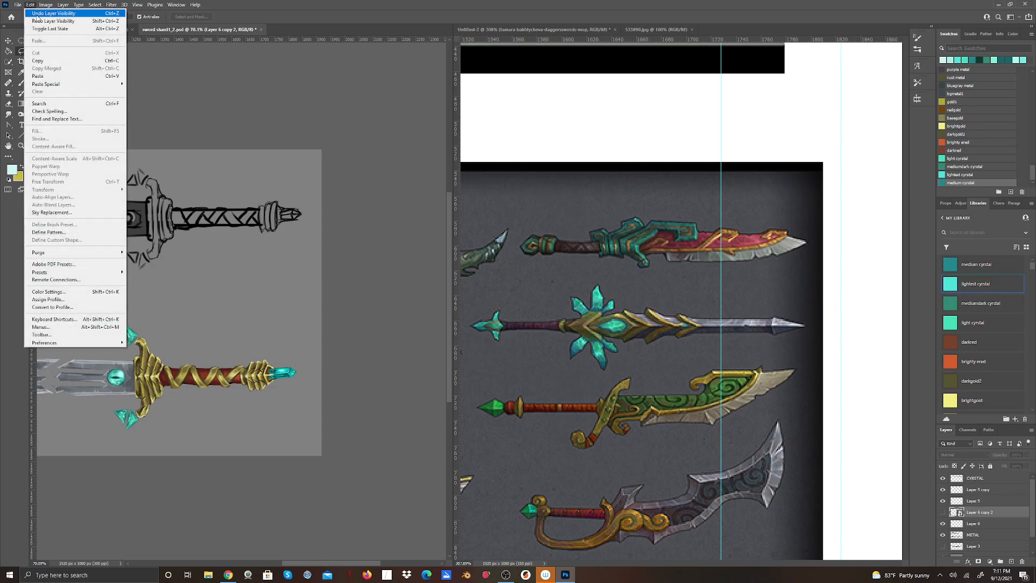
left_click(38, 20)
left_click(31, 5)
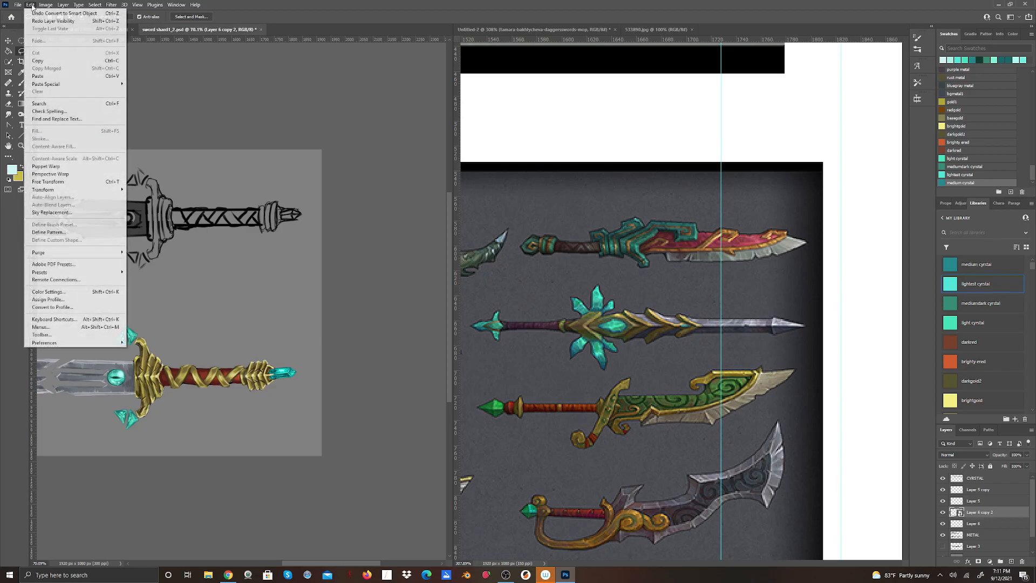
left_click(35, 15)
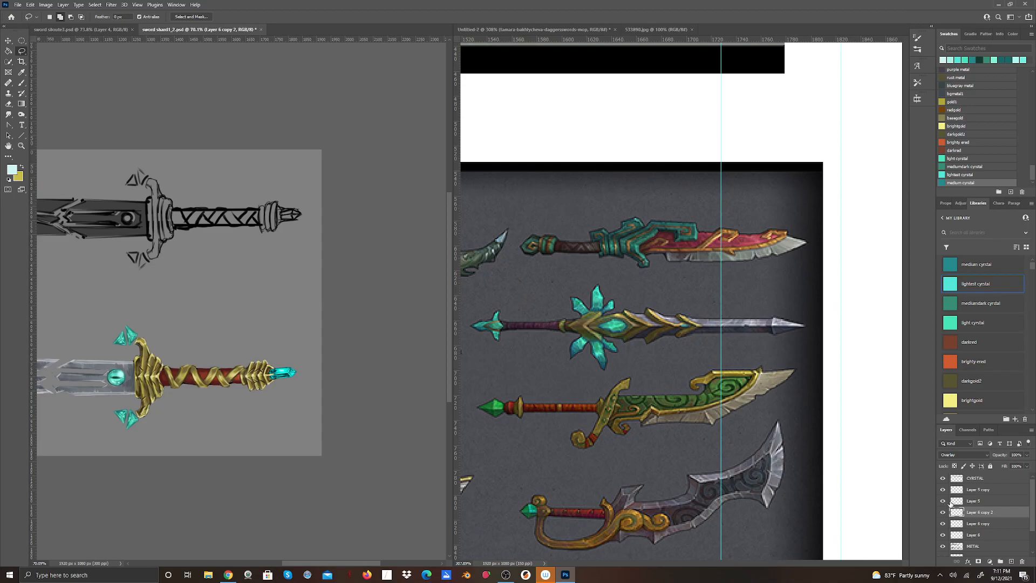
Convert Layer 5 and Layer 5 copy into one smart object and rename it eyelight.
left_click(982, 490)
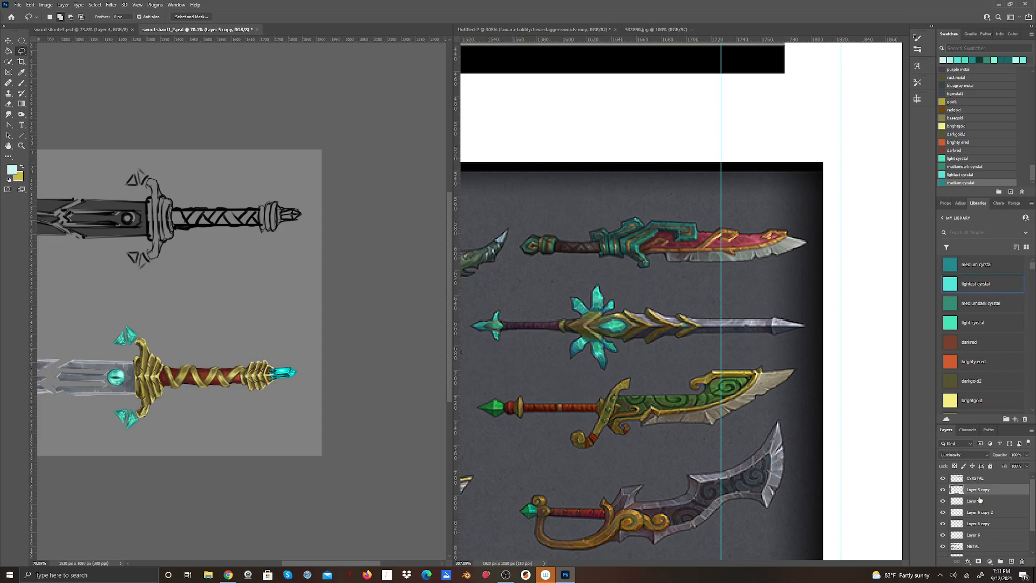
left_click(979, 502, "shift")
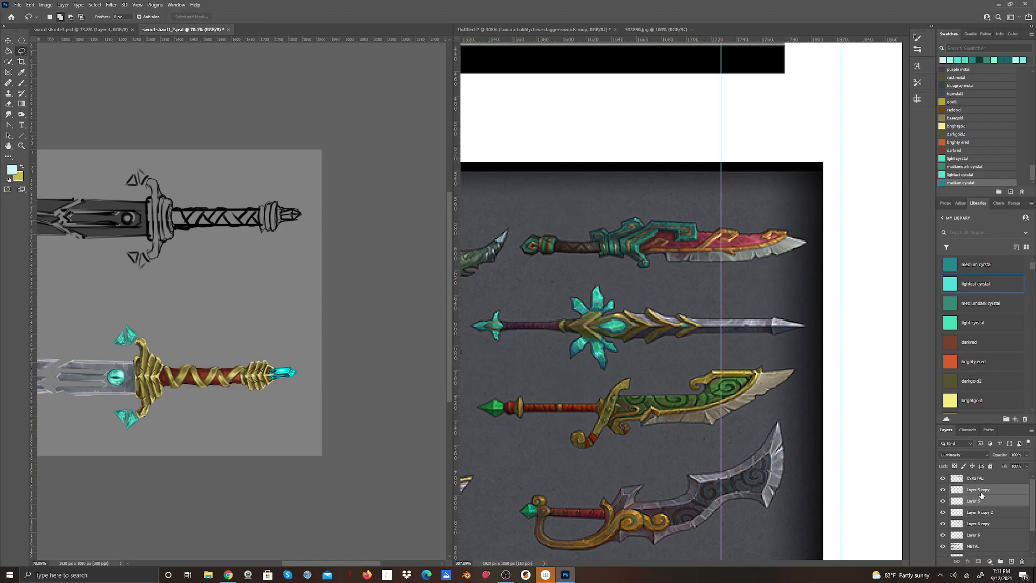
right_click(978, 501)
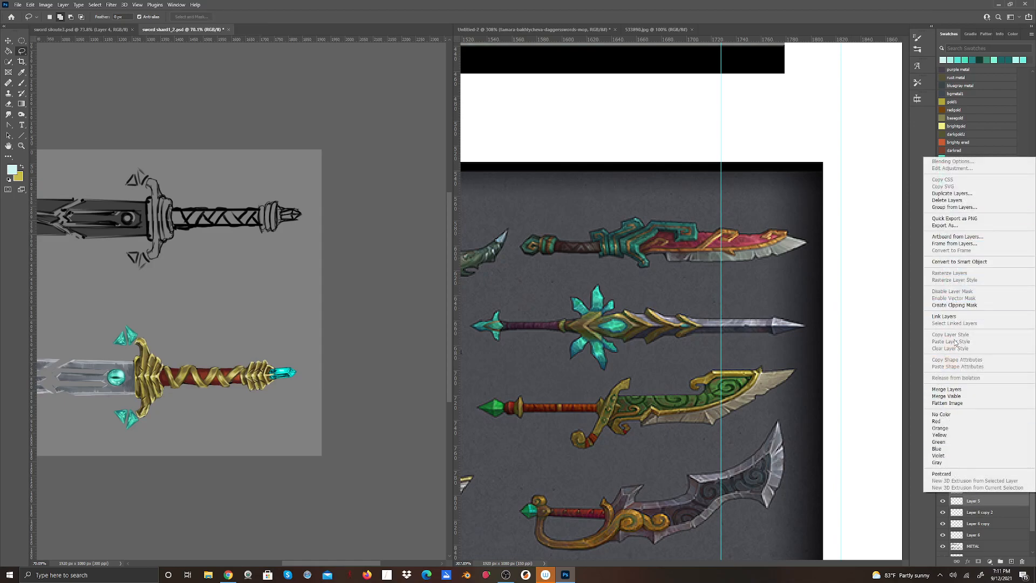
left_click(965, 262)
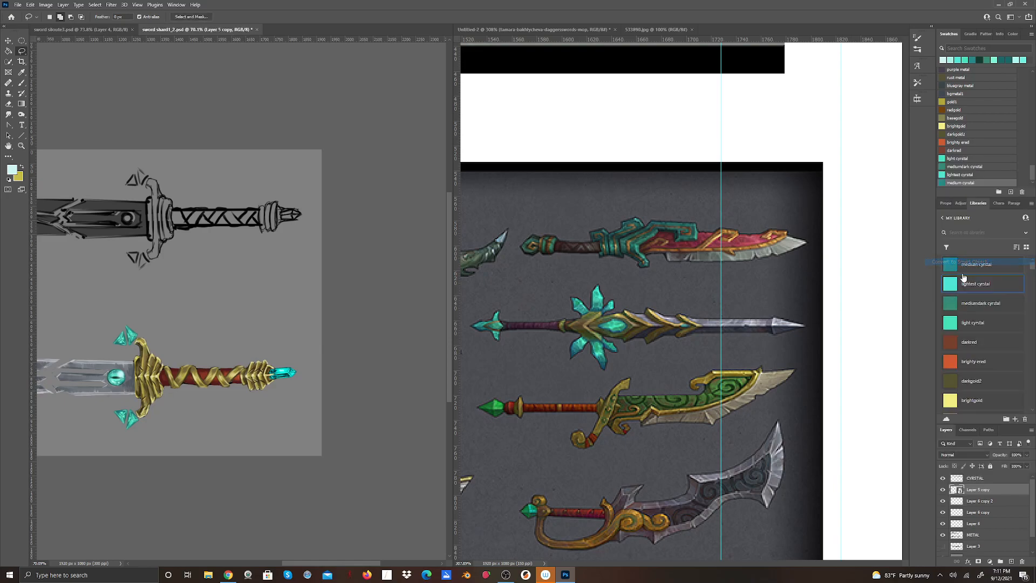
double_click(979, 489)
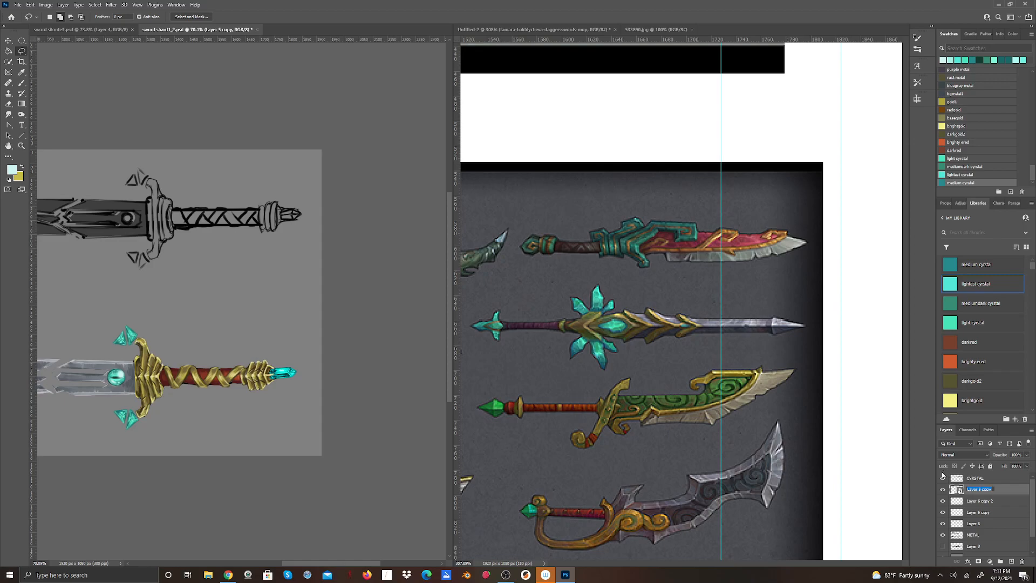
type("dyelight")
left_click(866, 507)
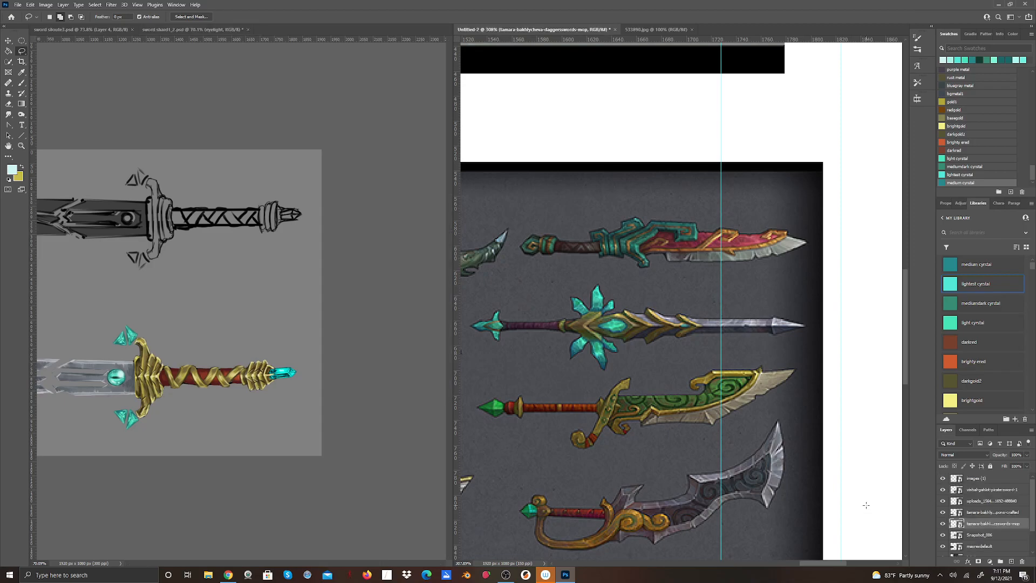
left_click(334, 474)
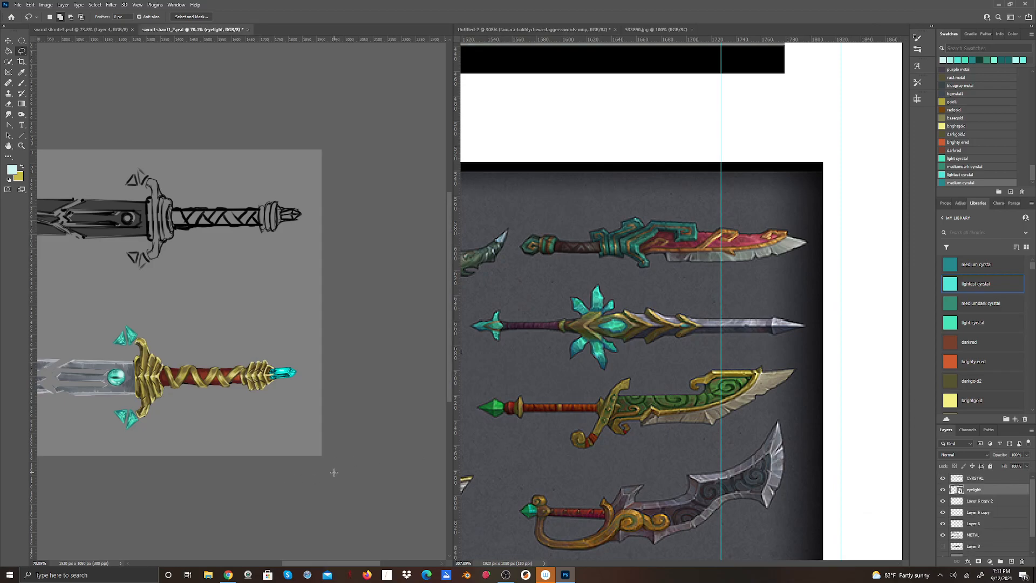
left_click(977, 504)
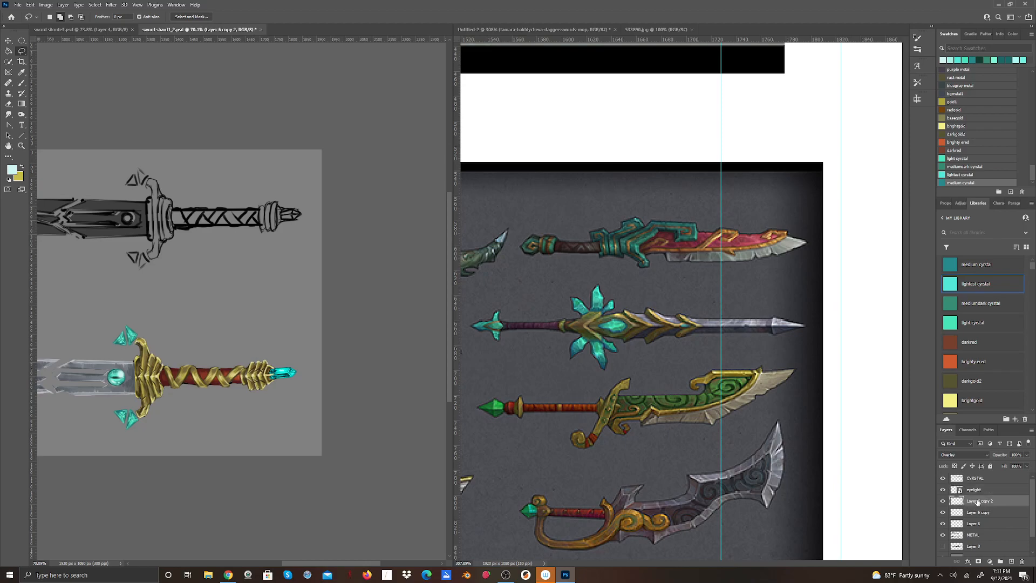
left_click(982, 524, "shift")
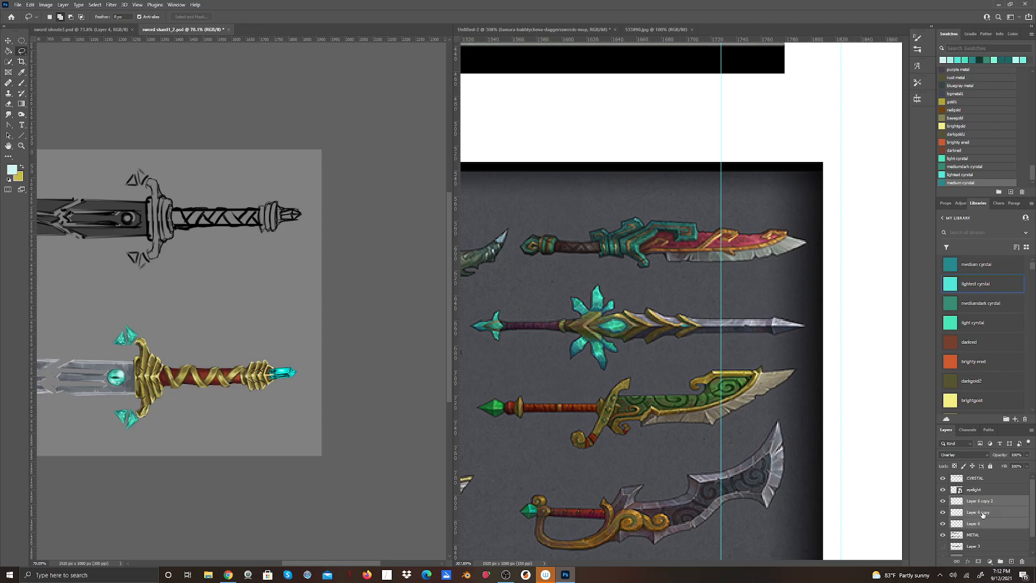
right_click(983, 513)
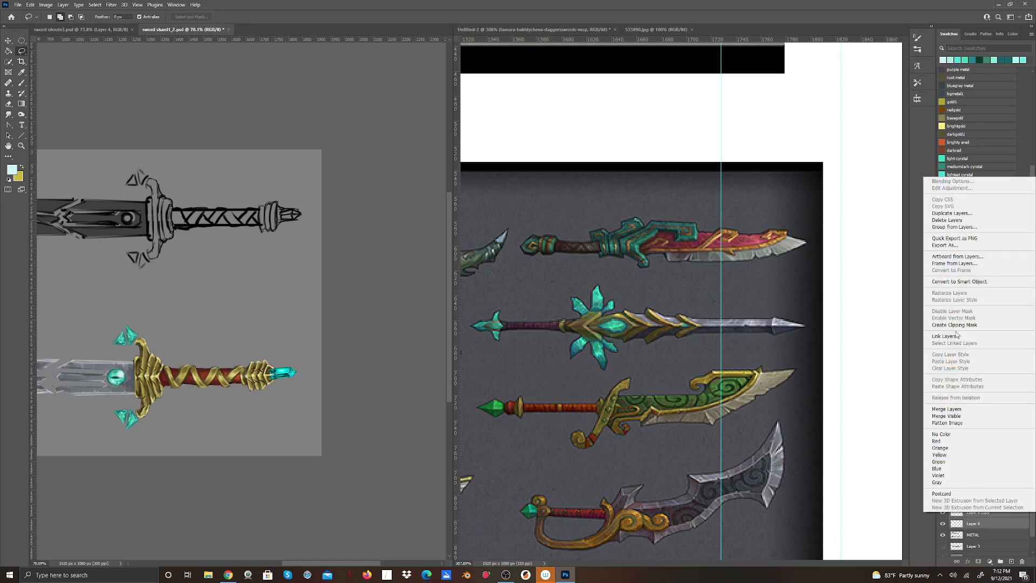
left_click(880, 349)
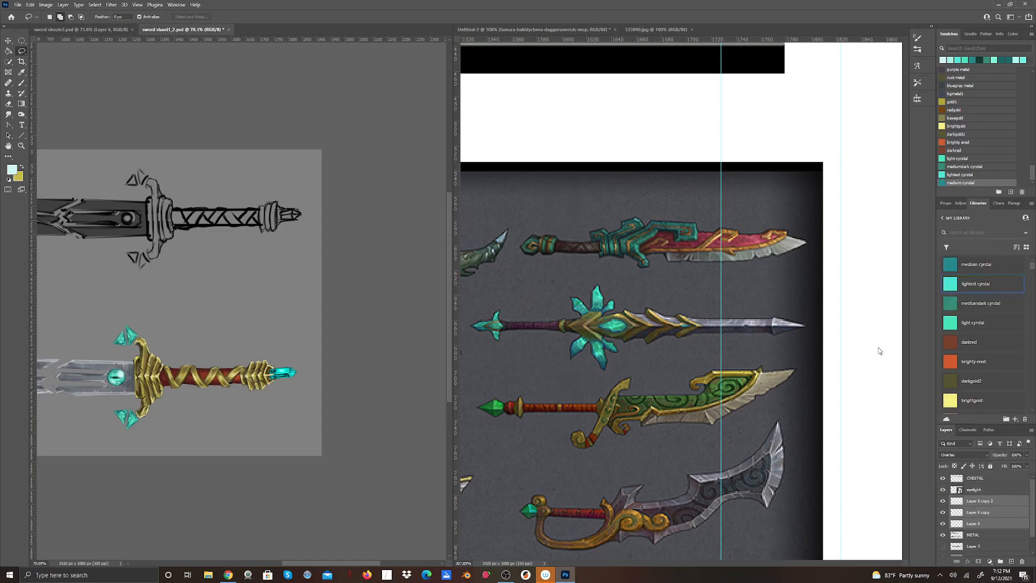
left_click(243, 429)
Convert Layer 6 copy and Layer 6 copy 2 into a single smart object.
left_click(986, 500)
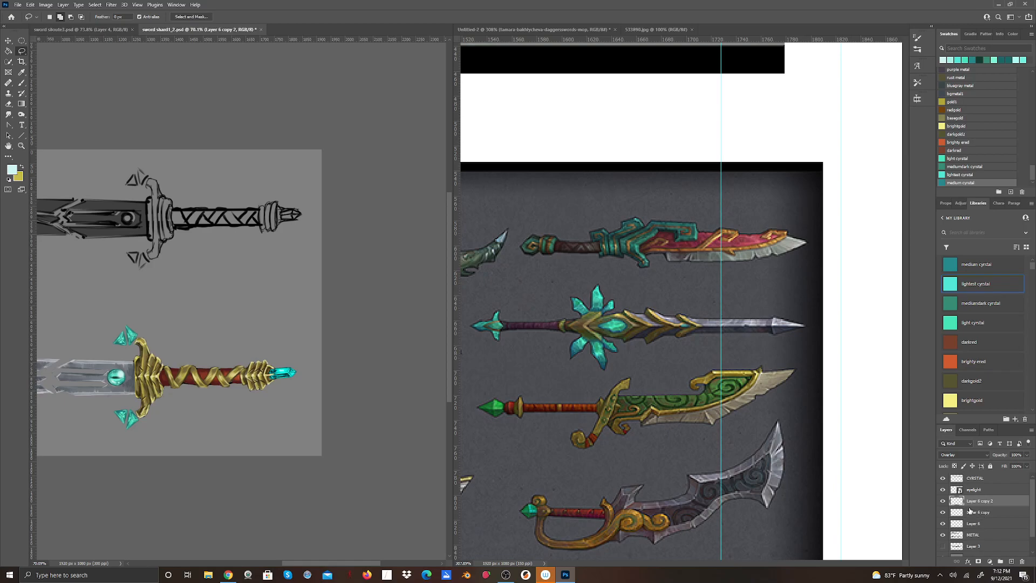
left_click(977, 513, "shift")
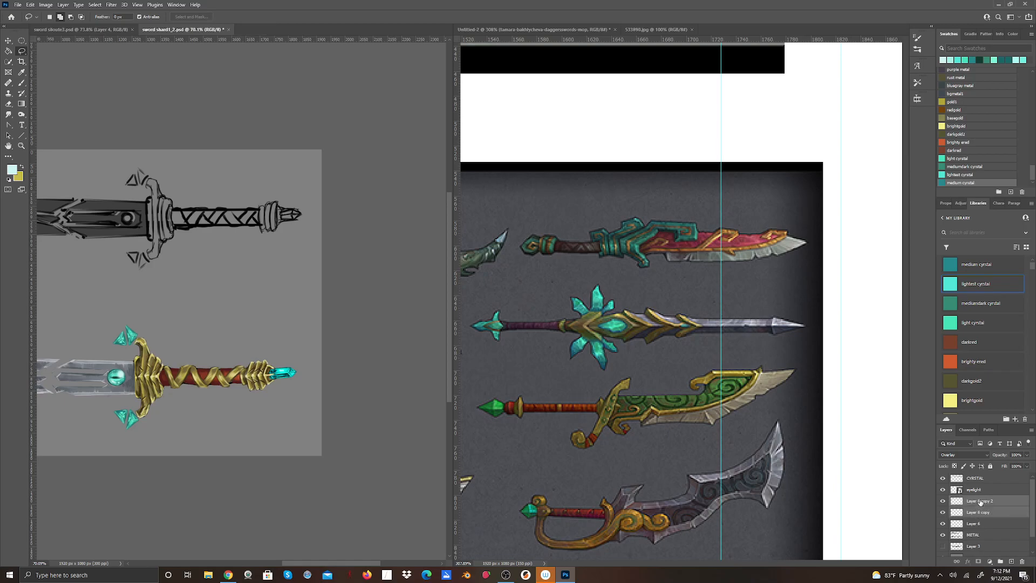
right_click(979, 502)
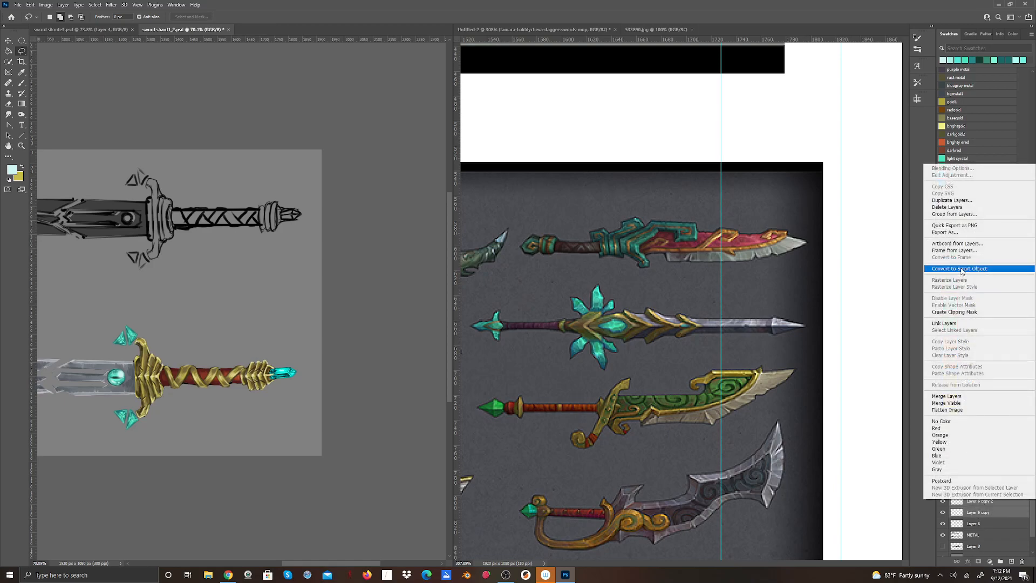
left_click(959, 269)
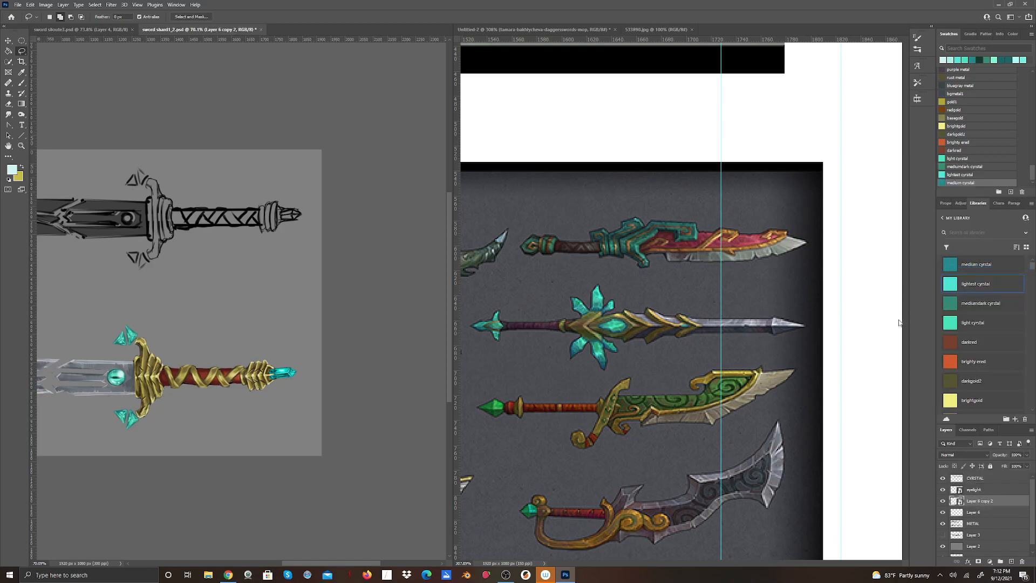
Compare the crystal smart object hidden and shown, and set its blending mode to Overlay.
left_click(944, 501)
left_click(944, 501)
left_click(943, 502)
left_click(943, 502)
left_click(943, 511)
left_click(943, 511)
left_click(943, 501)
left_click(985, 456)
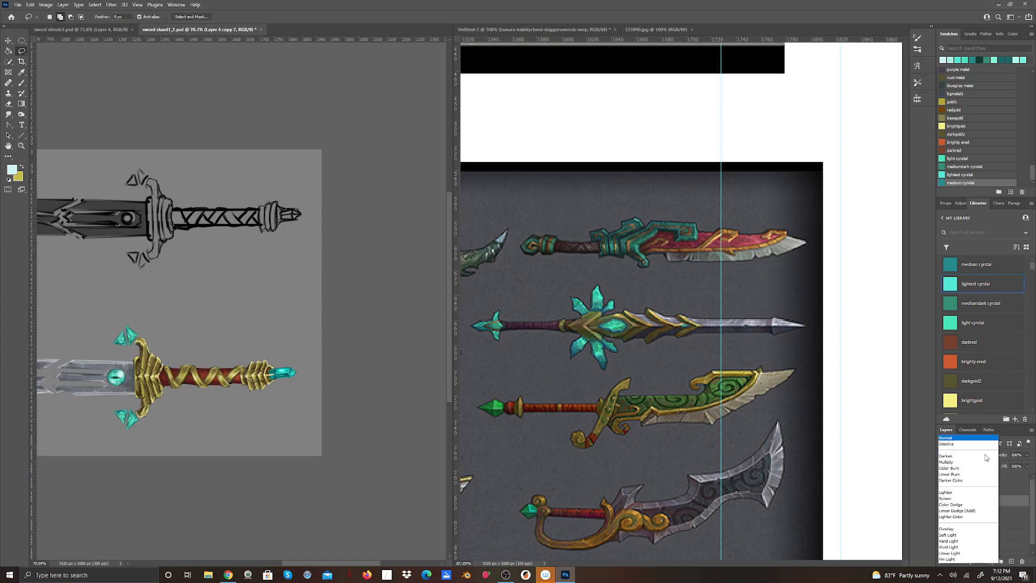
left_click(966, 464)
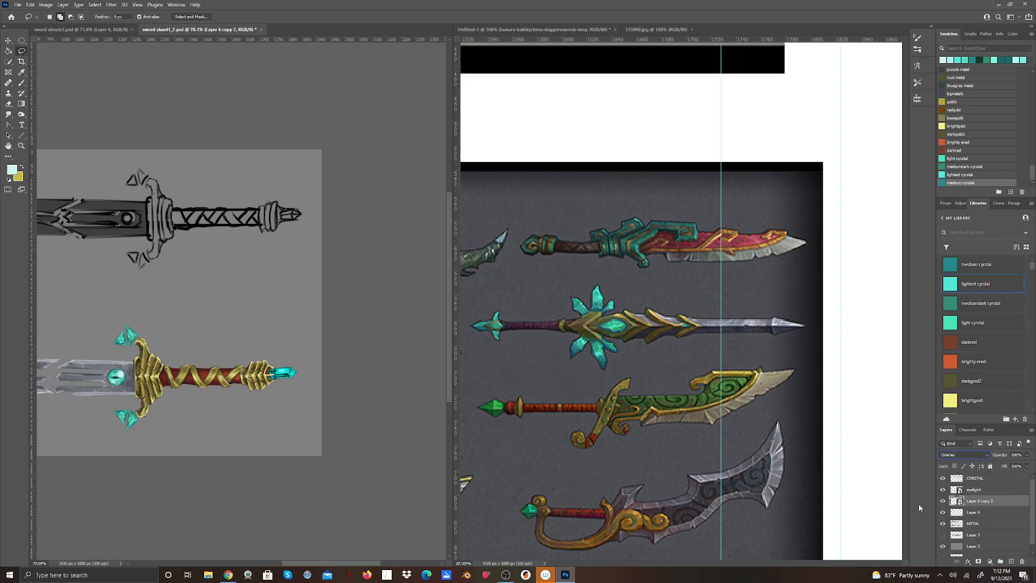
left_click(943, 501)
left_click(943, 502)
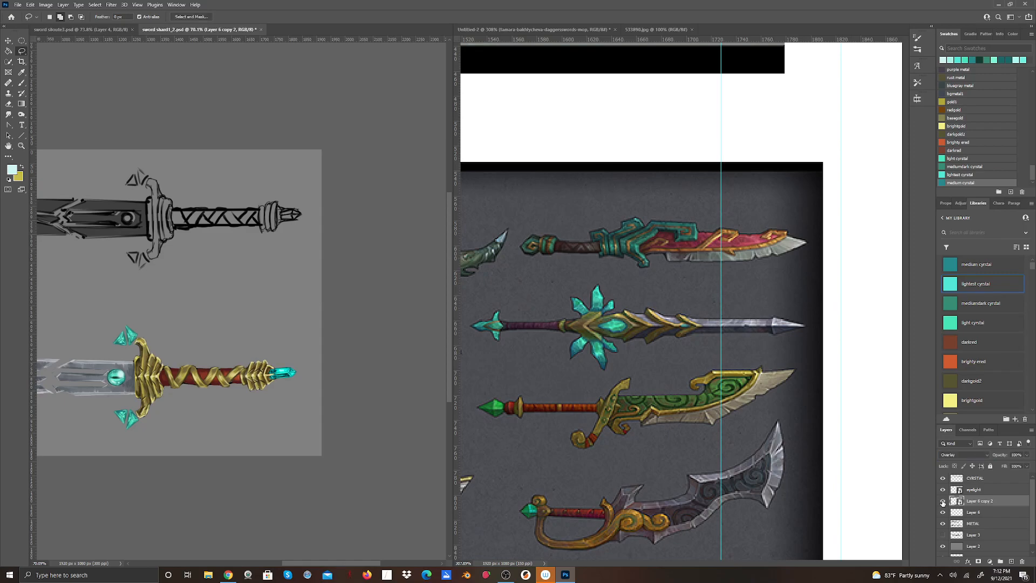
Combine the crystal smart object with Layer 6 into one smart object and set it to Overlay blending.
left_click(977, 513, "shift")
right_click(977, 513)
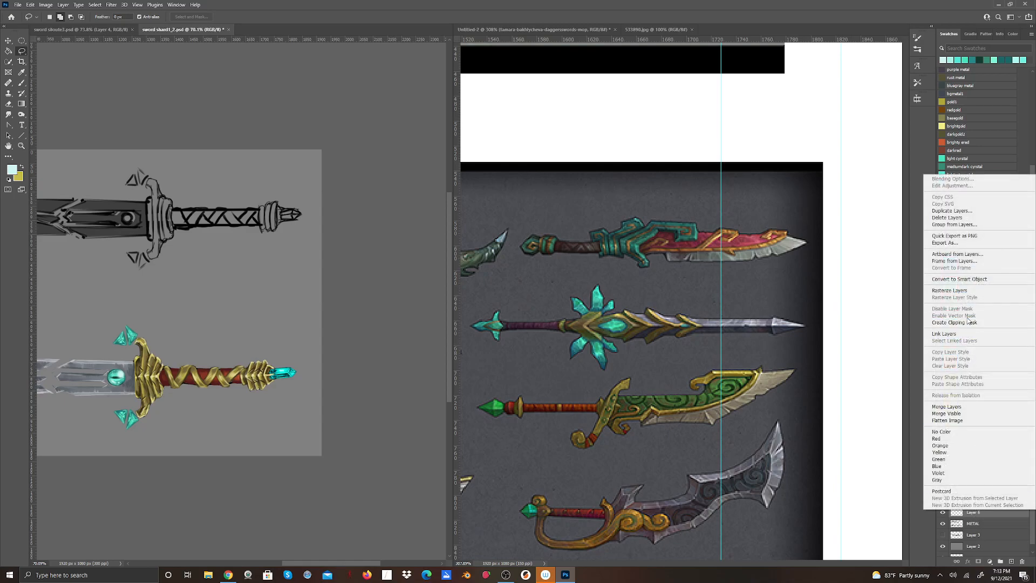
left_click(960, 279)
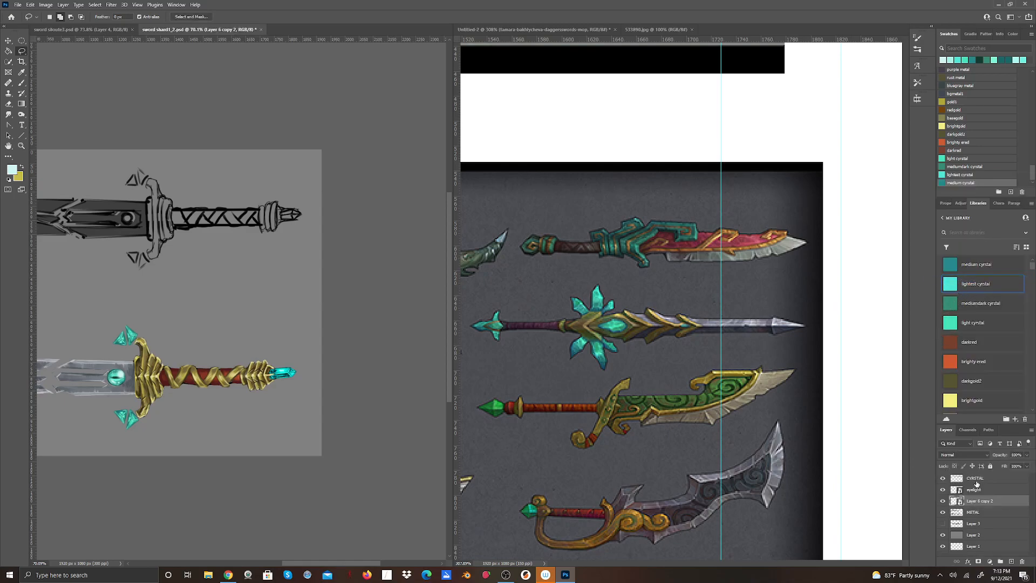
left_click(983, 458)
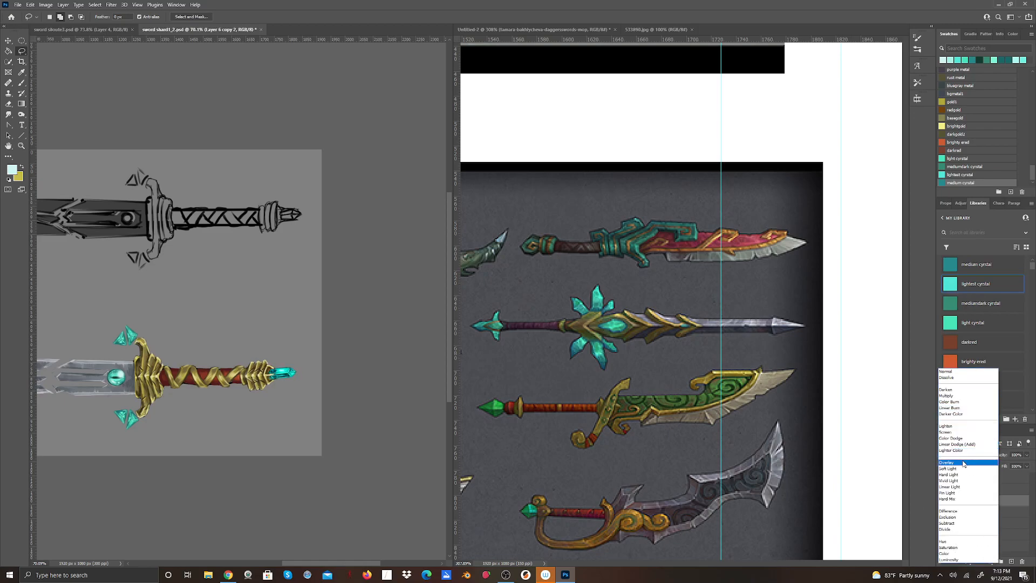
left_click(963, 463)
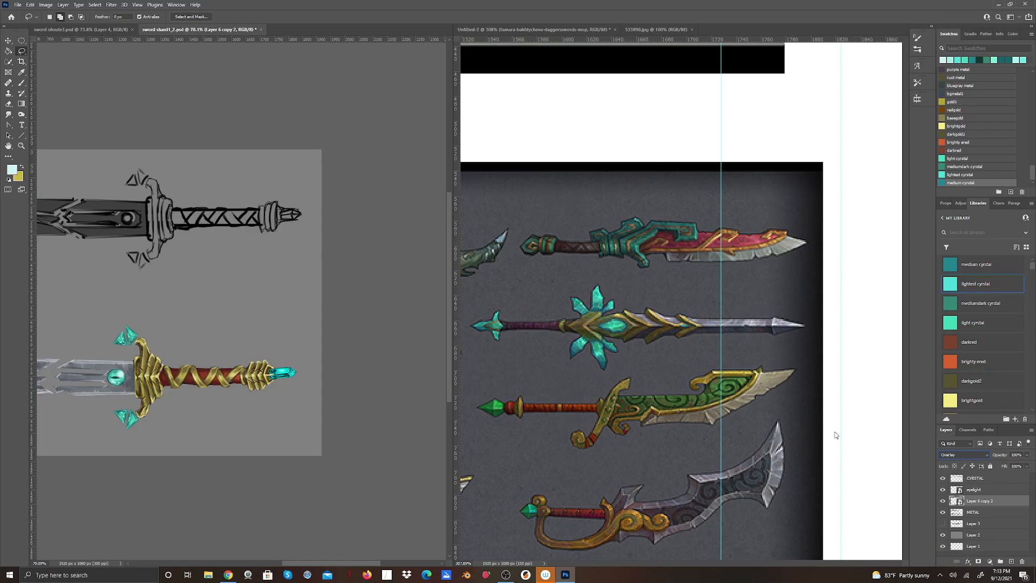
Compare the combined pommel crystal layer hidden and shown, and reduce its opacity.
left_click(941, 502)
left_click(941, 502)
left_click(942, 502)
left_click(942, 502)
left_click(942, 501)
left_click(943, 502)
left_click_drag(1030, 456, 1002, 479)
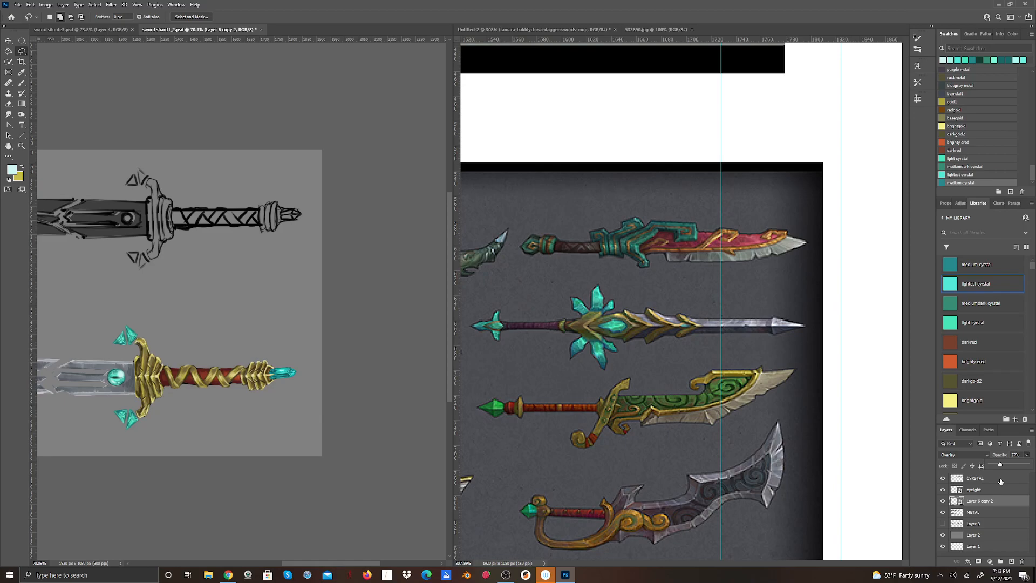
left_click_drag(997, 464, 1013, 465)
Add a horizontal guide along the colored sword's centerline and align the pommel crystal overlay to it with Free Transform.
left_click_drag(369, 563, 345, 563)
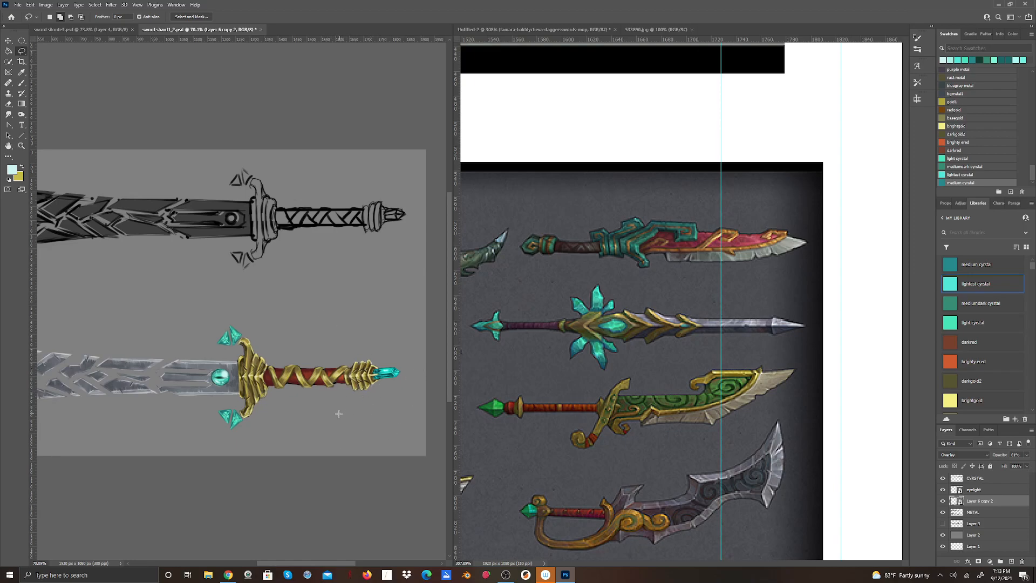
left_click_drag(297, 42, 348, 377)
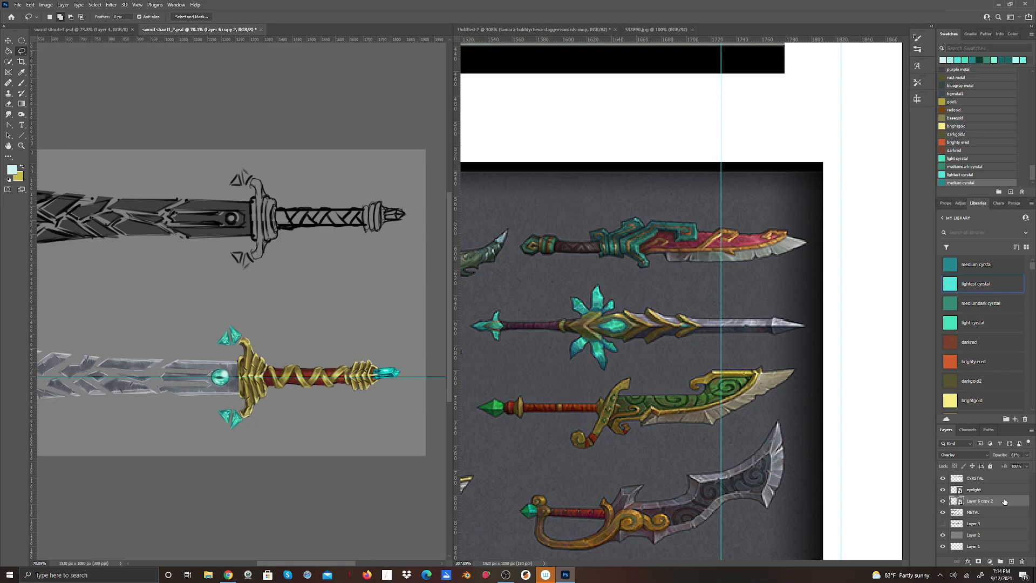
left_click(33, 6)
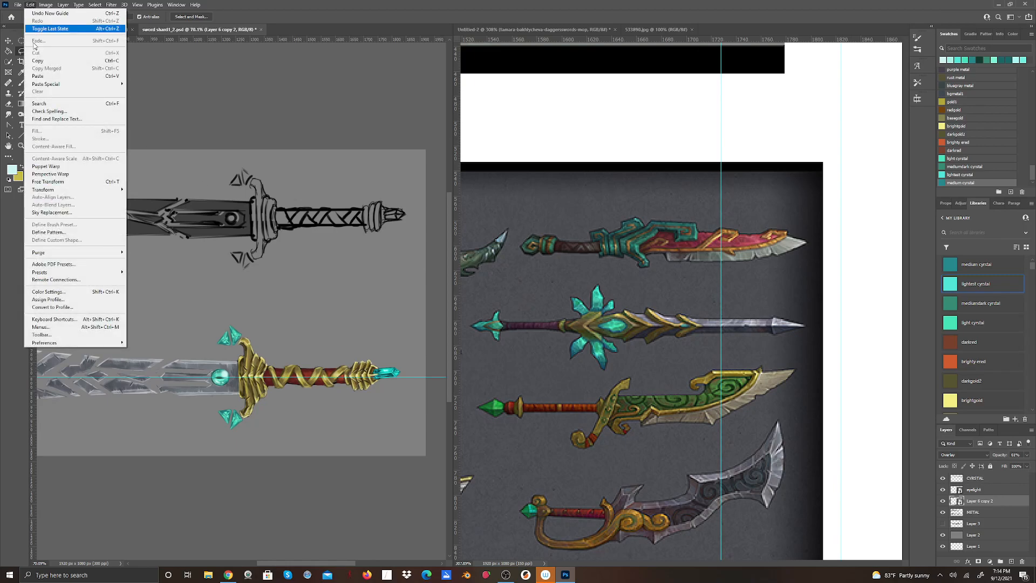
left_click(44, 182)
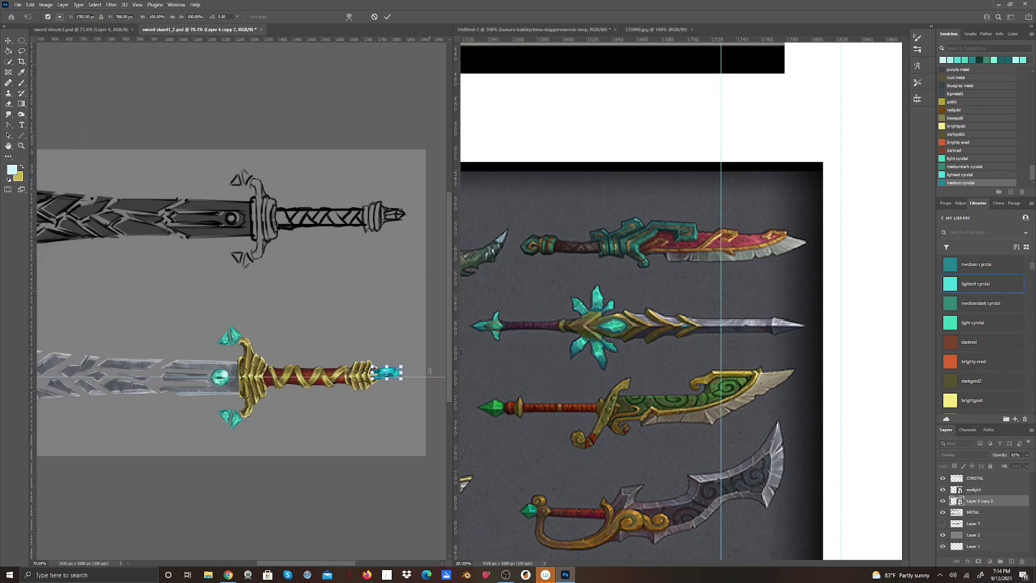
left_click_drag(411, 362, 411, 365)
left_click(388, 17)
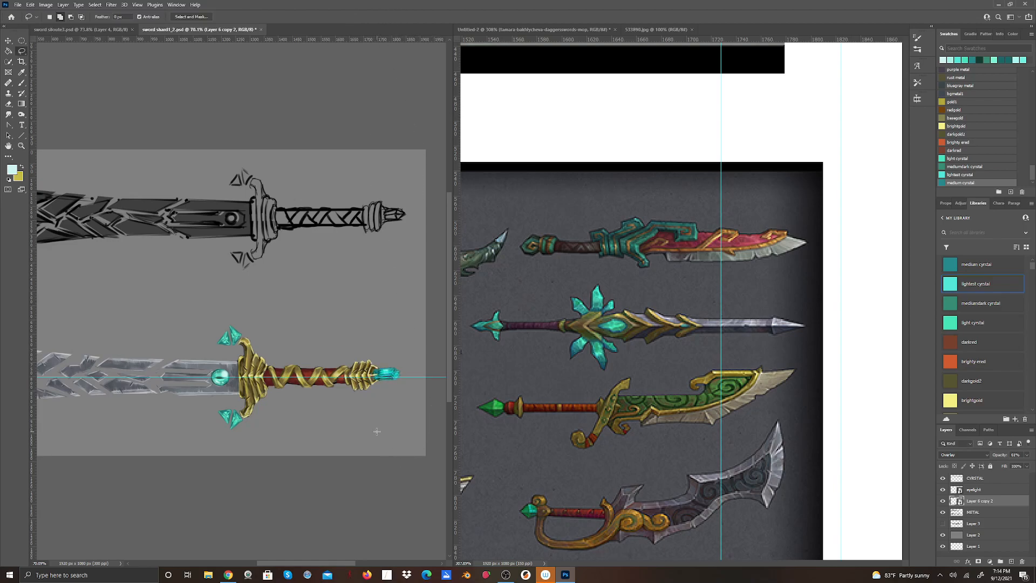
scroll(377, 432, "up", 3)
scroll(376, 431, "down", 1)
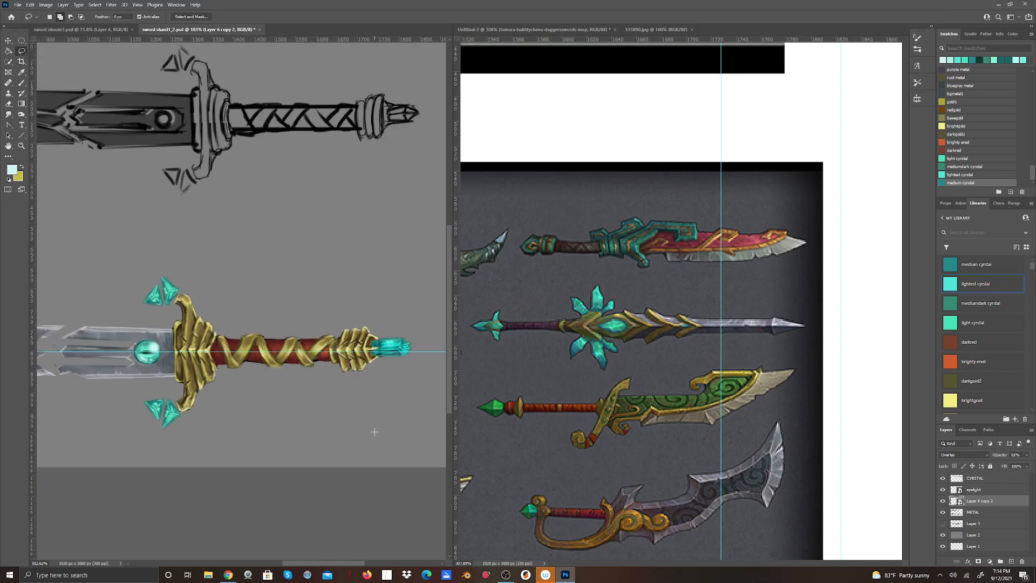
scroll(375, 432, "down", 1)
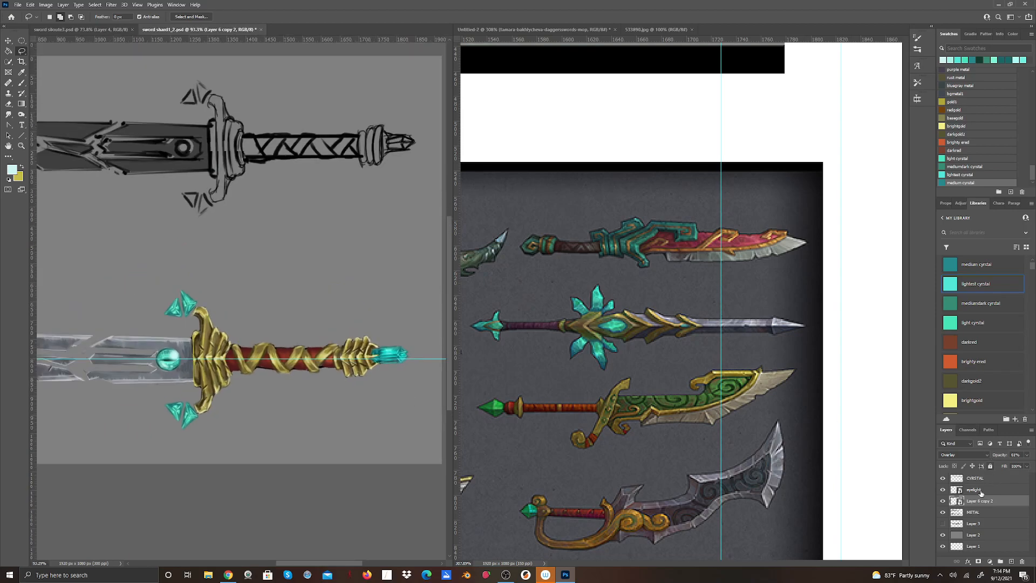
Hide the crystal overlay, lasso the pommel crystal on the METAL layer, and cut and paste it in place on its own layer.
left_click(973, 512)
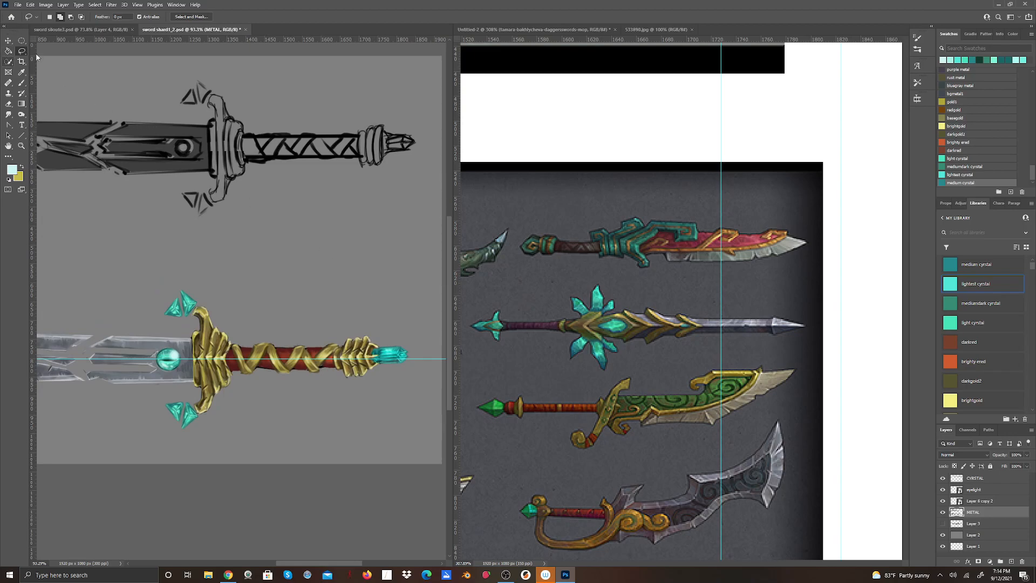
left_click(943, 500)
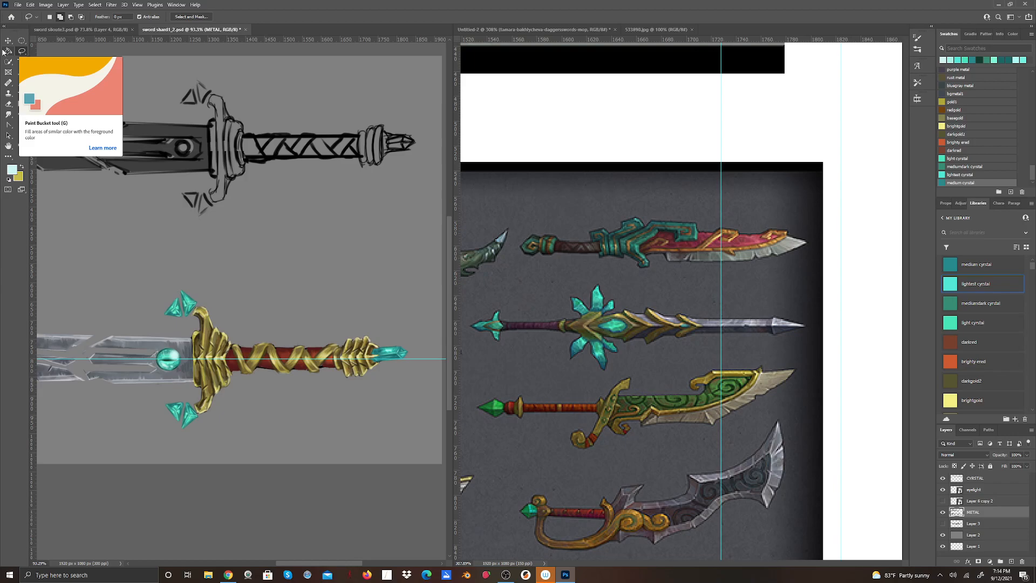
mouse_move(412, 339)
left_mouse_down()
mouse_move(372, 354)
mouse_move(381, 378)
mouse_move(411, 369)
mouse_move(413, 341)
left_mouse_up()
left_click(30, 4)
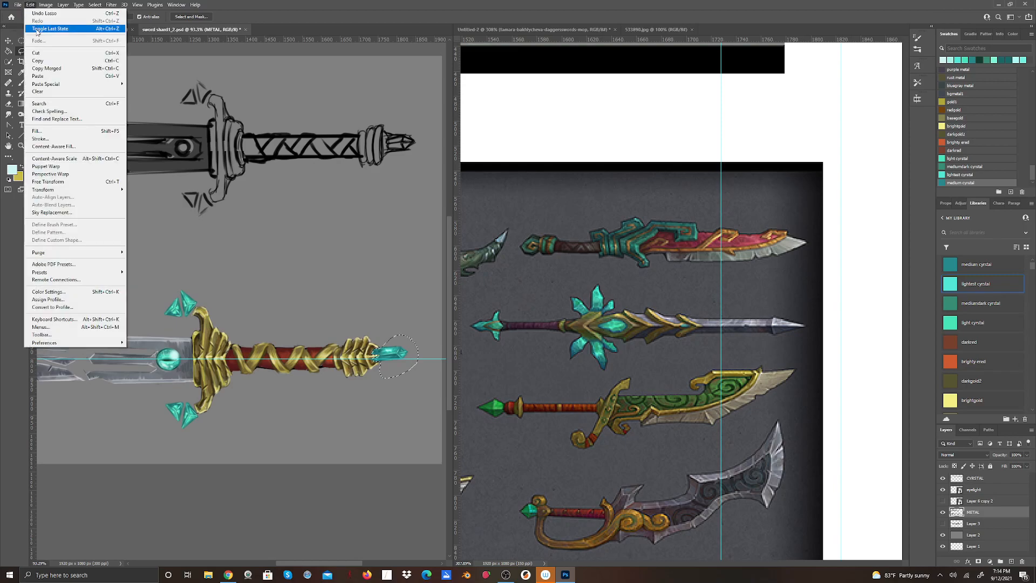
left_click(36, 52)
left_click(30, 5)
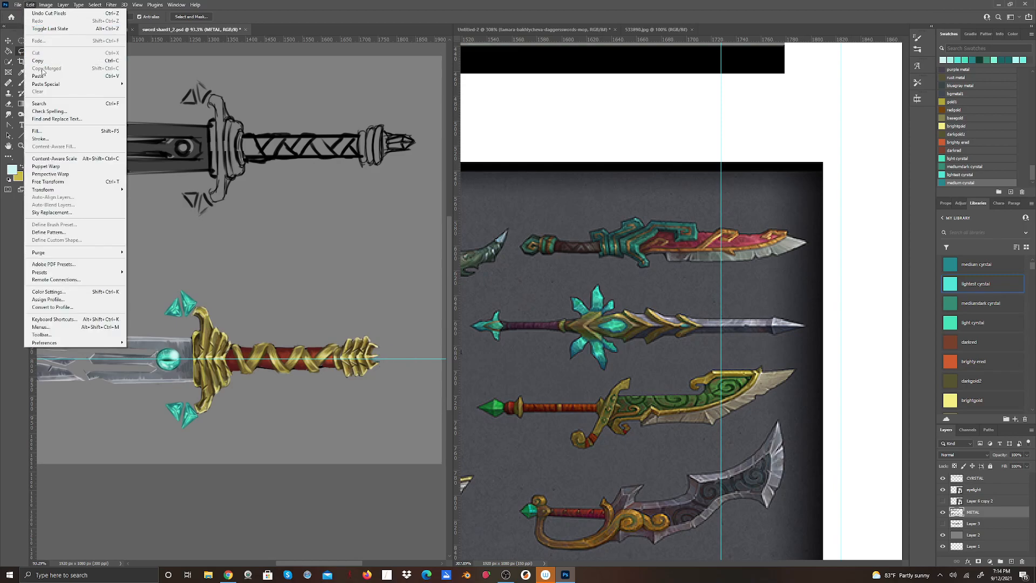
mouse_move(92, 84)
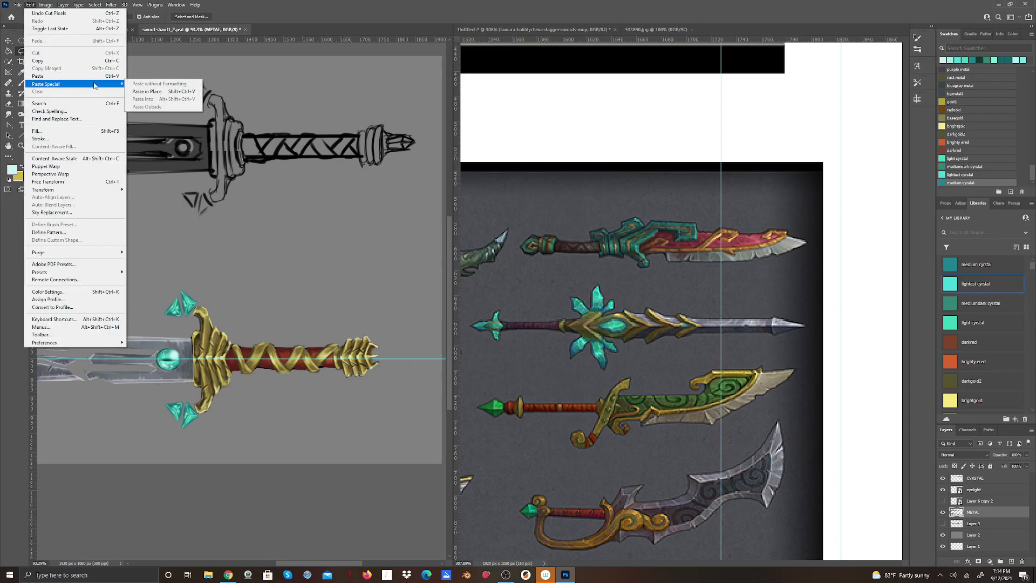
left_click(152, 91)
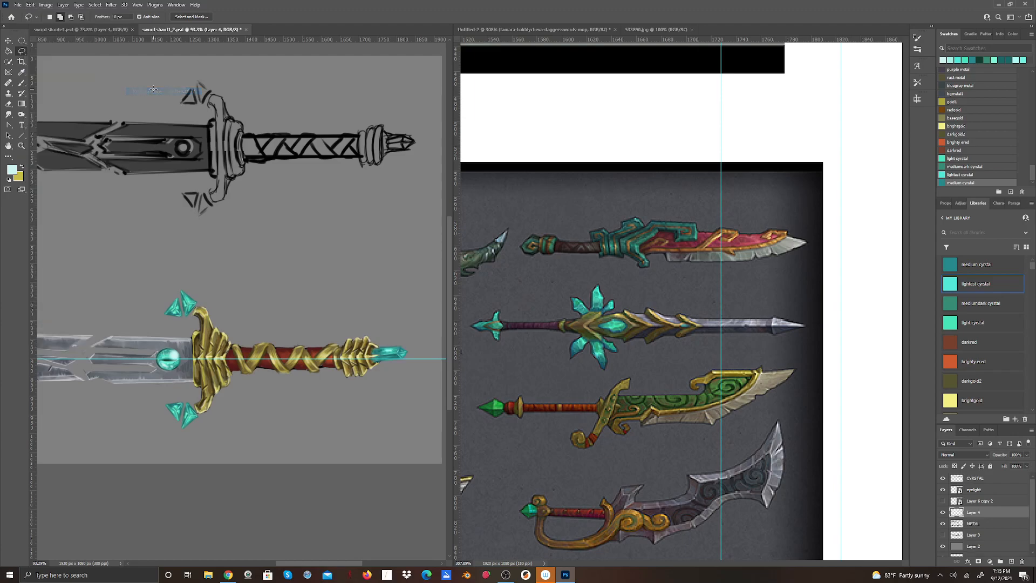
left_click(8, 40)
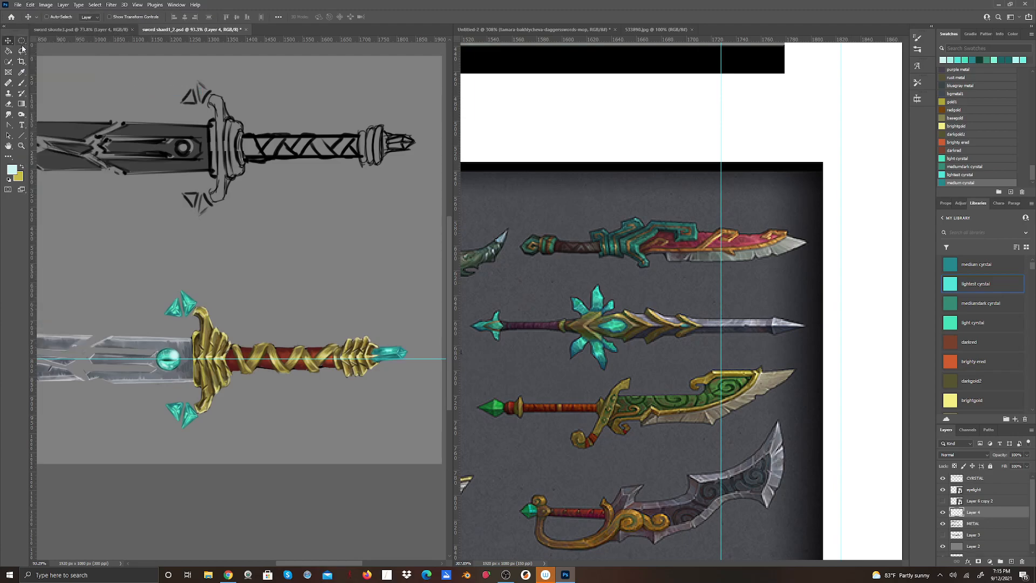
Nudge and adjust the pommel crystal on Layer 4 toward the sword's centerline guide, using Free Transform and the Move tool.
left_click_drag(396, 355, 396, 359)
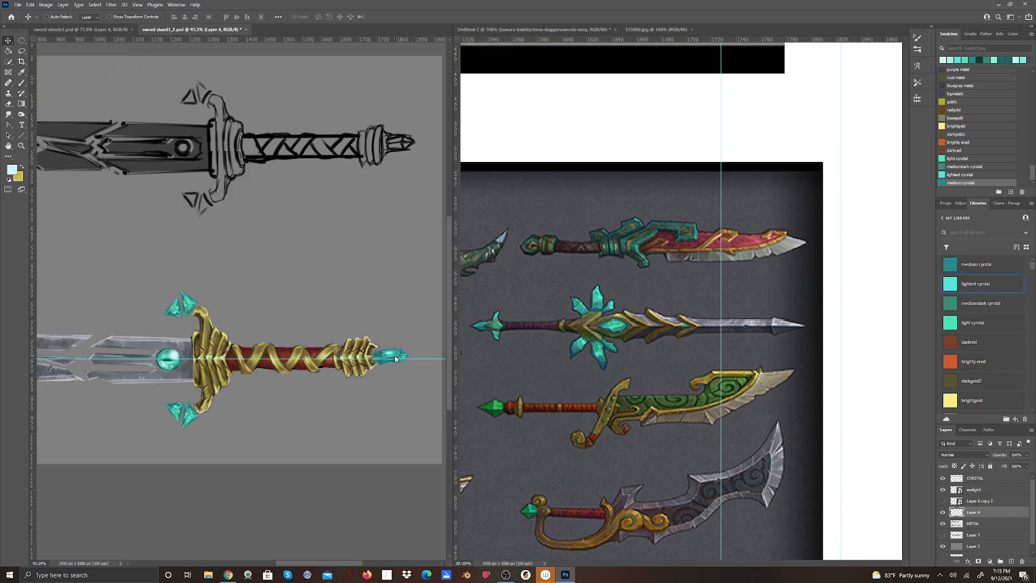
left_click(30, 4)
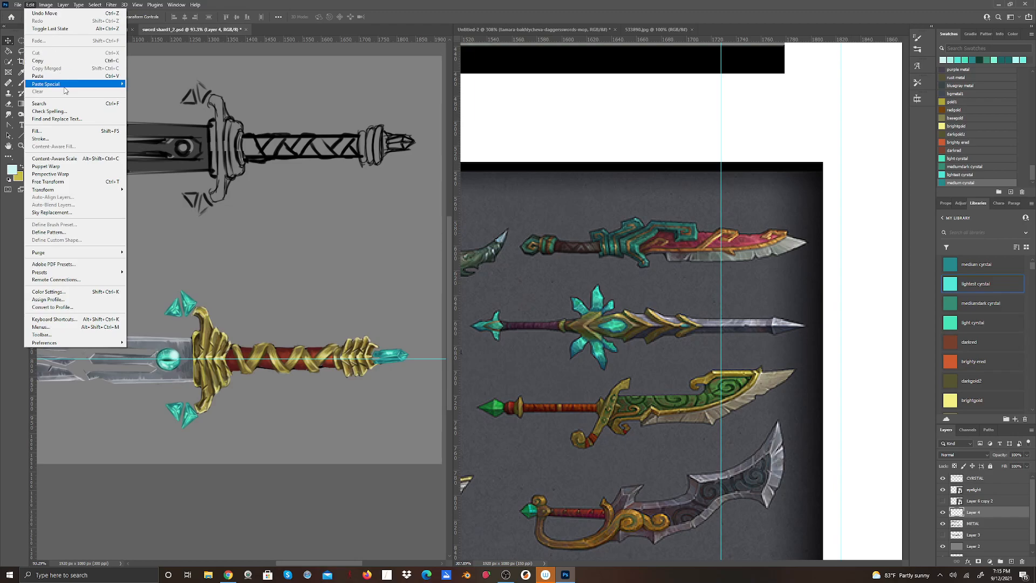
left_click(60, 182)
left_click_drag(416, 370, 415, 372)
left_click(401, 18)
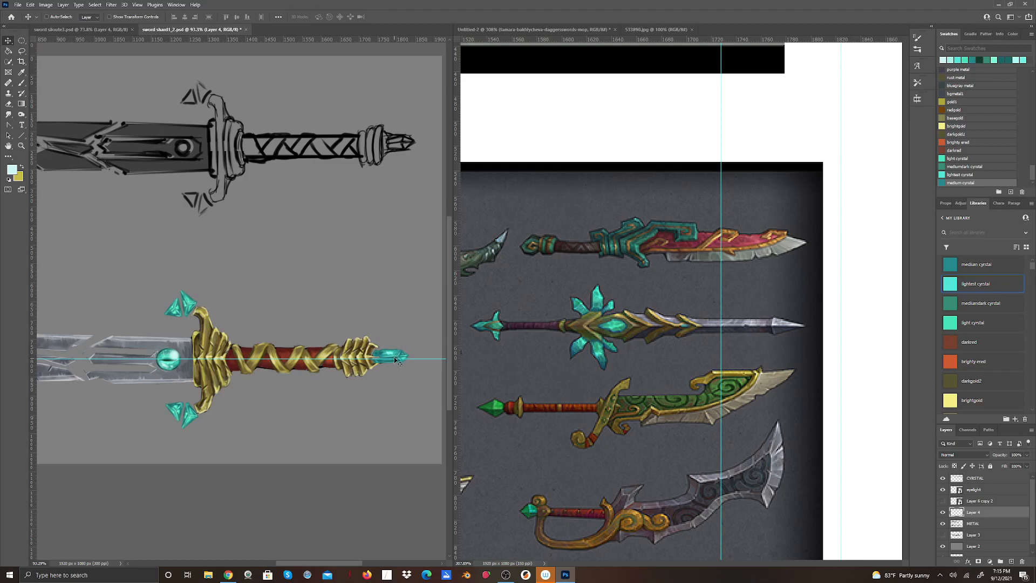
left_click_drag(394, 357, 398, 350)
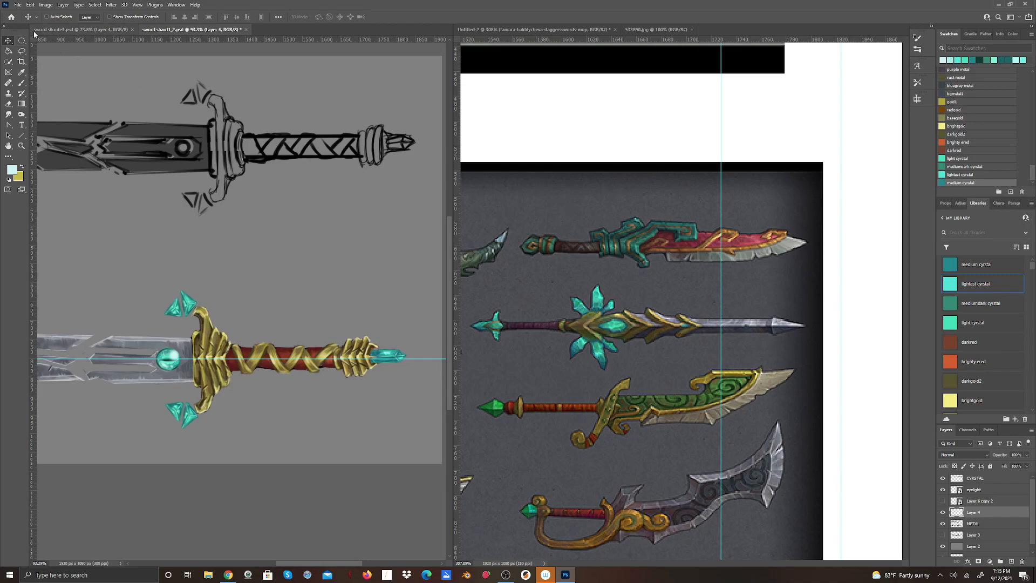
left_click(29, 17)
left_click(345, 8)
Show the crystal overlay layer (Layer 6 copy 2) and move it to line up with the pommel crystal beneath it.
left_click(942, 501)
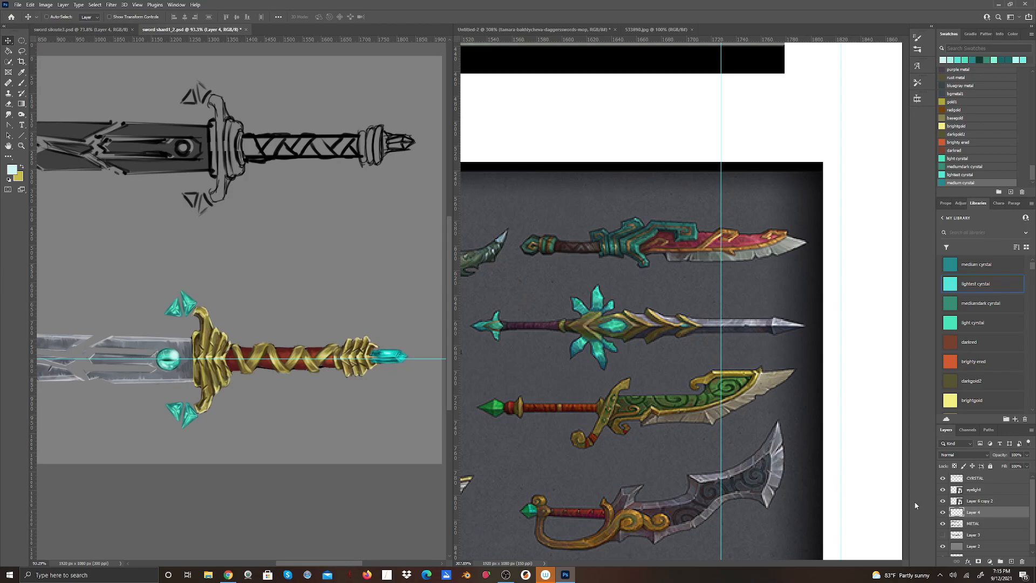
left_click(987, 501)
left_click(36, 16)
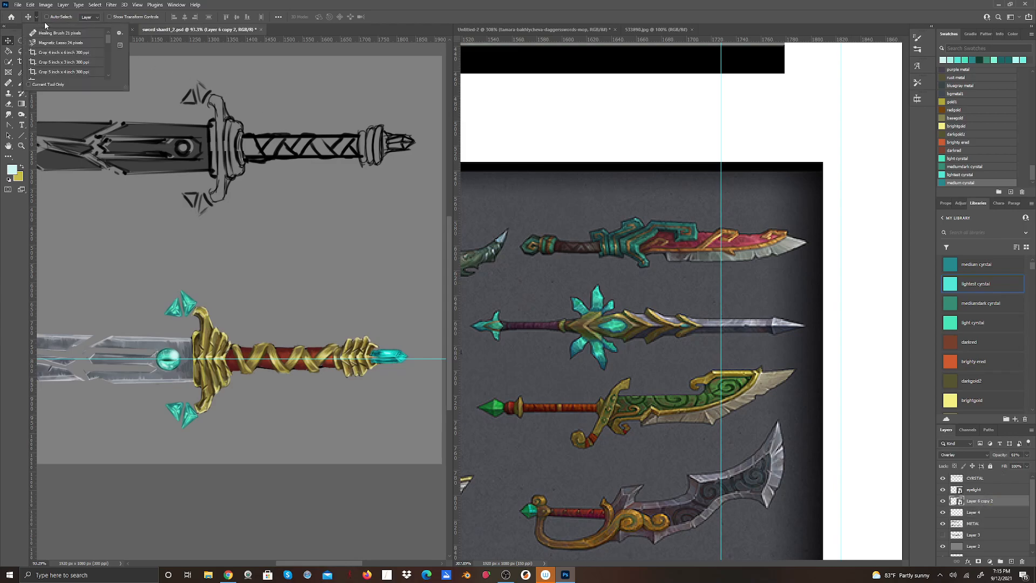
left_click(389, 353)
left_click_drag(391, 353, 390, 354)
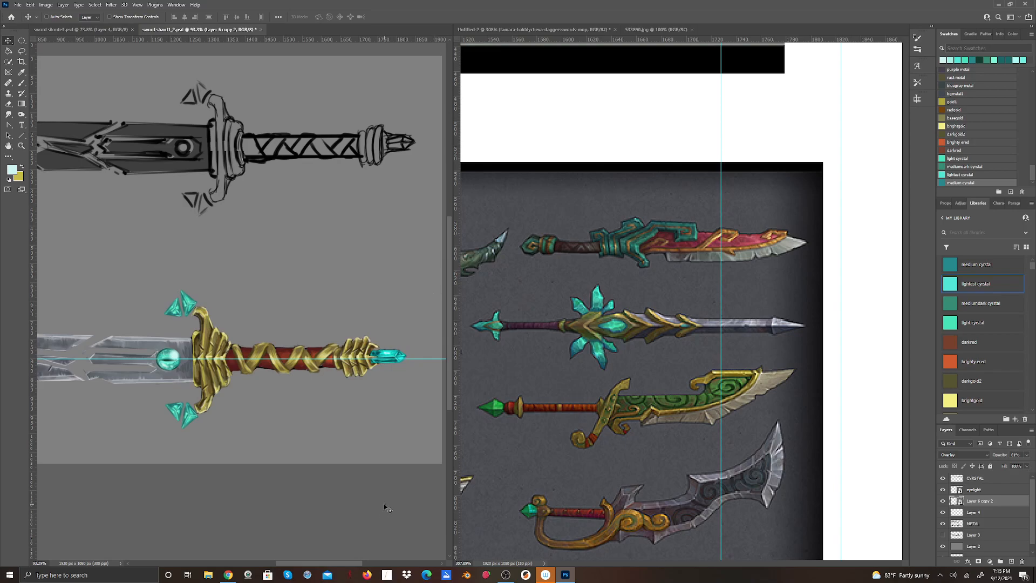
Lasso the gold collar beside the pommel crystal on the METAL layer, and cut and paste it in place on its own layer.
left_click(974, 524)
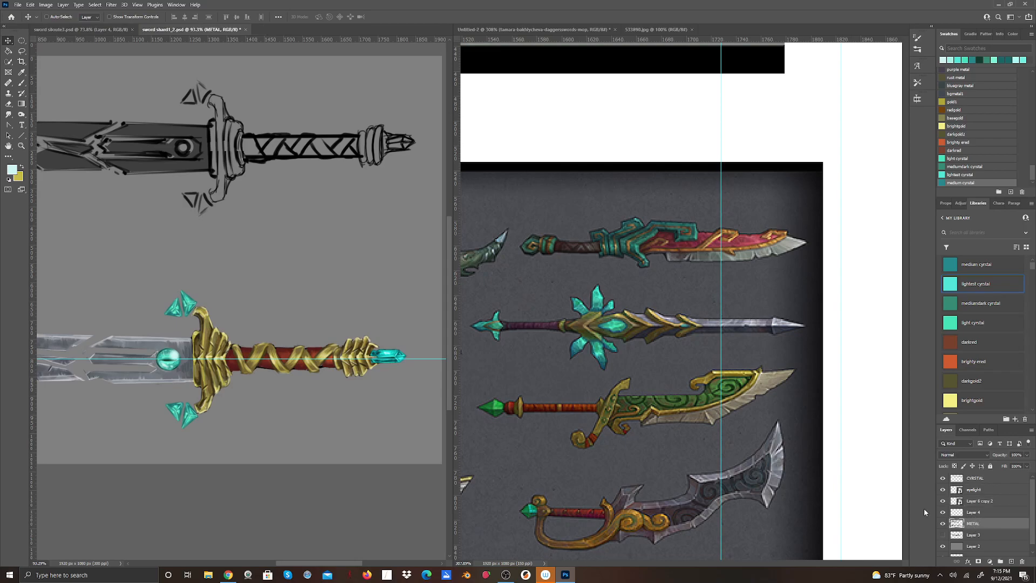
left_click(20, 149)
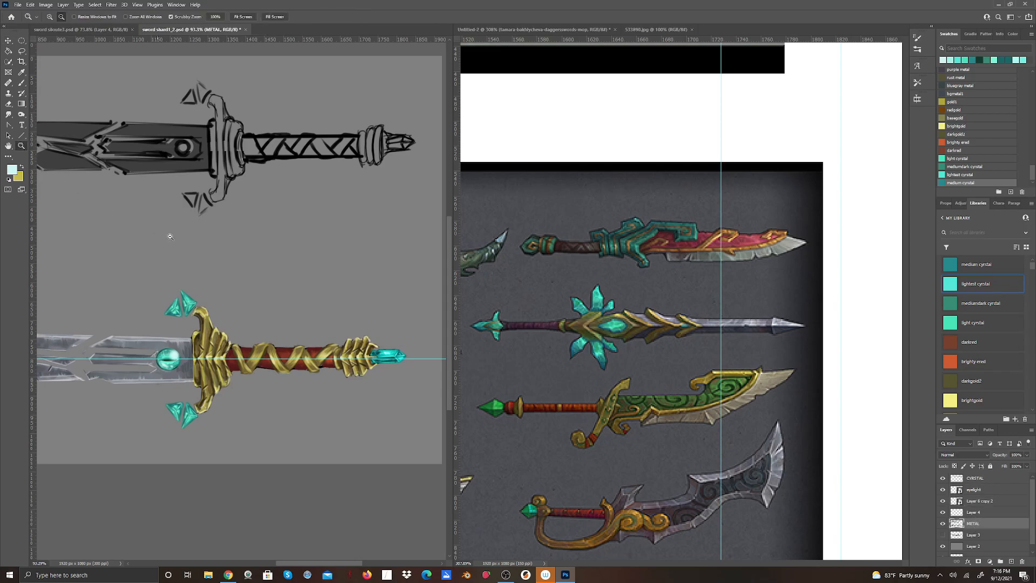
left_click_drag(370, 316, 394, 365)
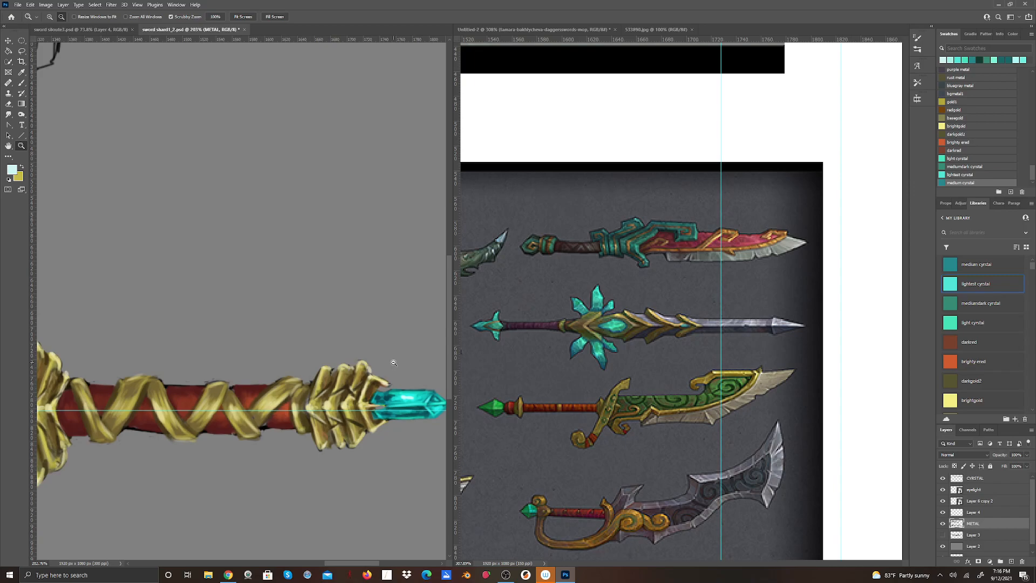
left_click(21, 51)
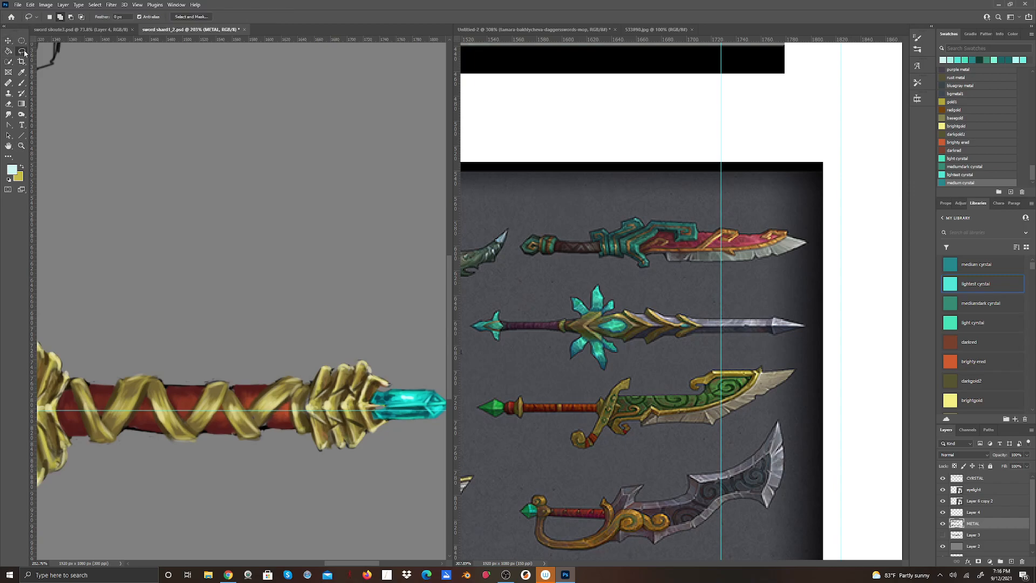
mouse_move(336, 345)
left_mouse_down()
mouse_move(303, 409)
mouse_move(314, 451)
mouse_move(342, 478)
mouse_move(379, 468)
mouse_move(392, 425)
mouse_move(371, 412)
mouse_move(379, 389)
mouse_move(394, 386)
mouse_move(356, 340)
mouse_move(335, 345)
left_mouse_up()
left_click(31, 5)
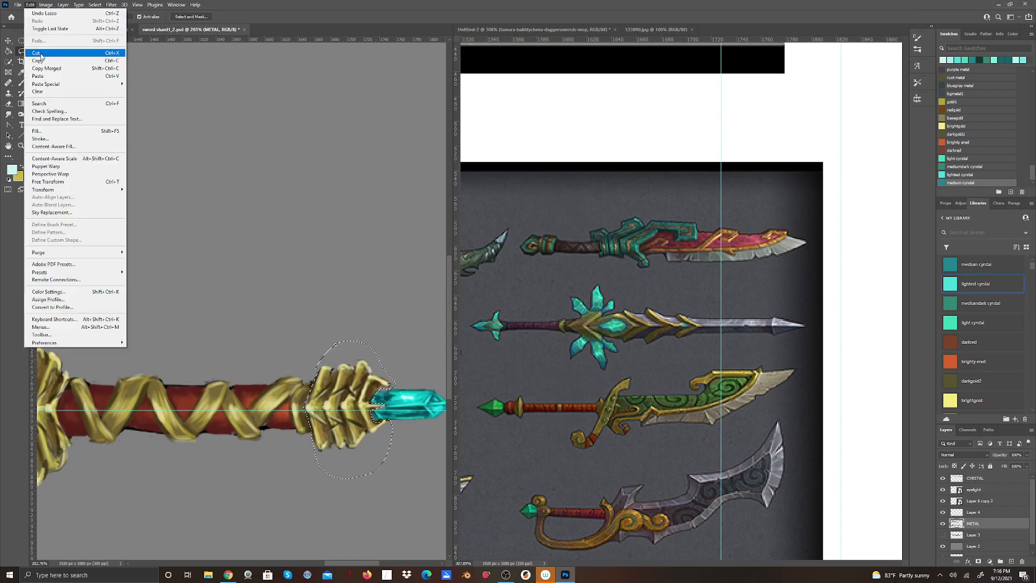
left_click(36, 53)
left_click(31, 5)
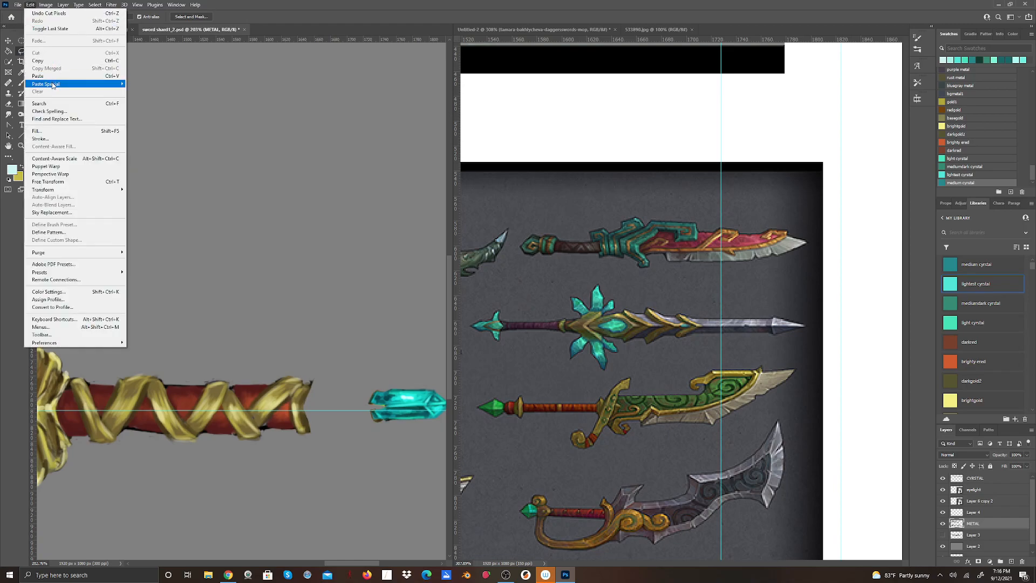
mouse_move(52, 85)
left_click(160, 91)
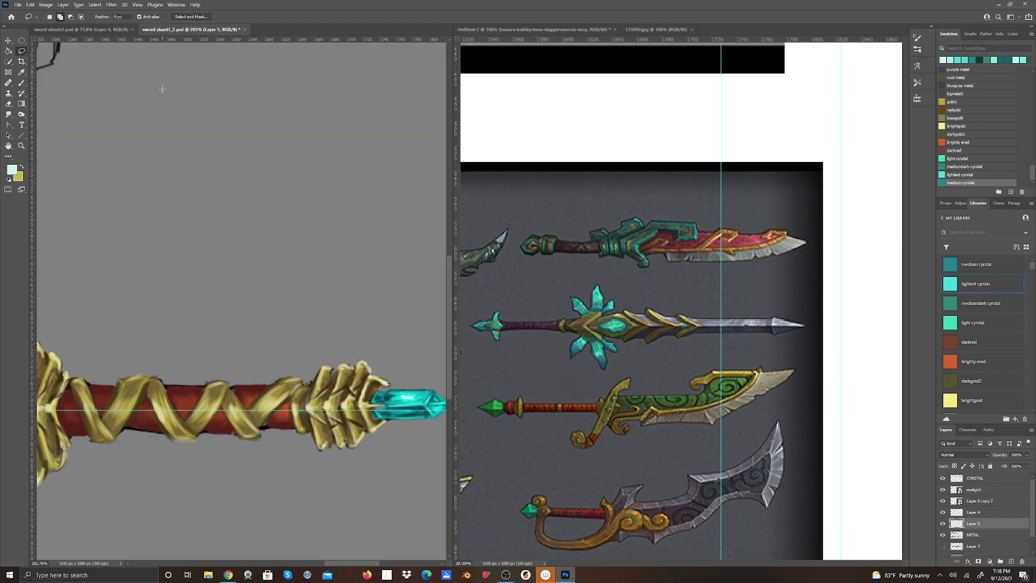
Move the separated gold collar slightly down so that it centers on the horizontal guide.
left_click(8, 40)
left_click_drag(352, 389, 353, 394)
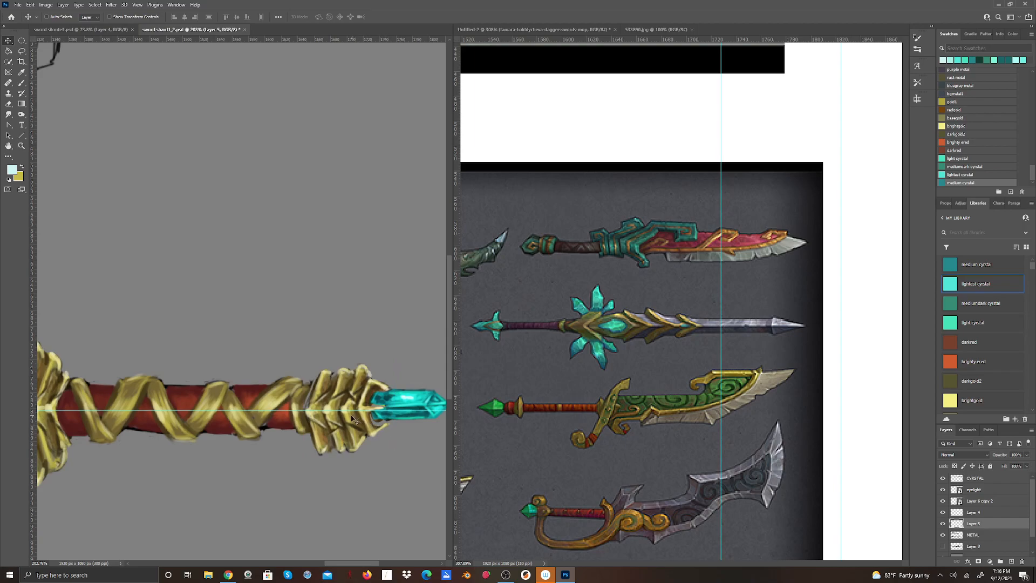
left_click_drag(351, 420, 354, 429)
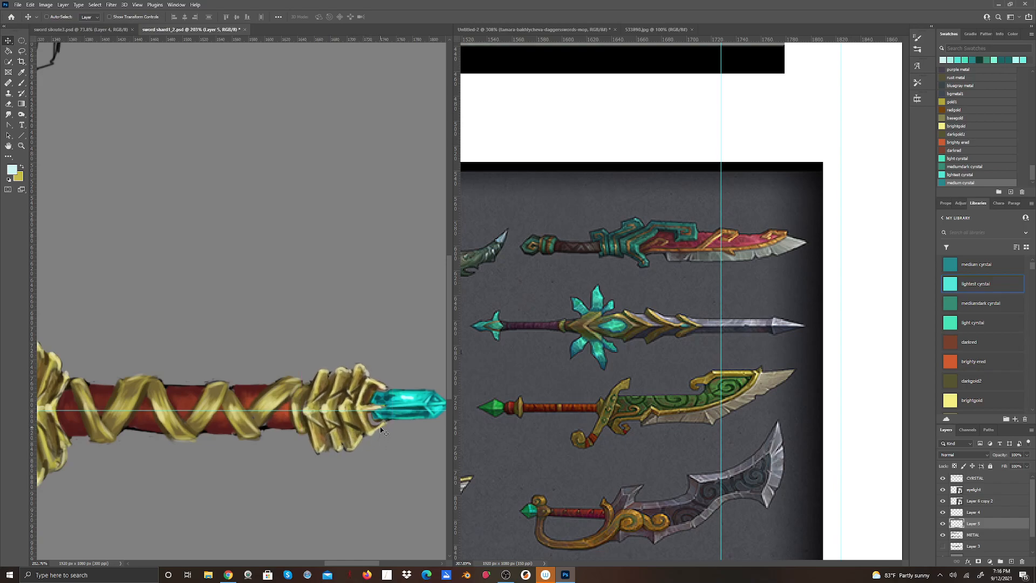
Sample a dark gold from the collar and paint shading on its end next to the crystal with a 7 px Hard Round brush.
left_click(22, 73)
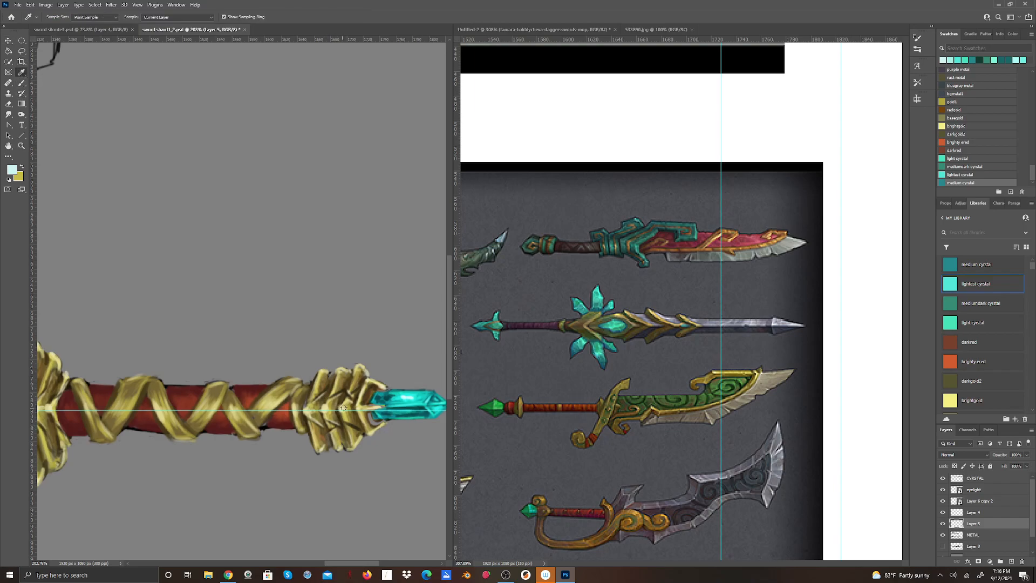
left_click(354, 420)
left_click(22, 83)
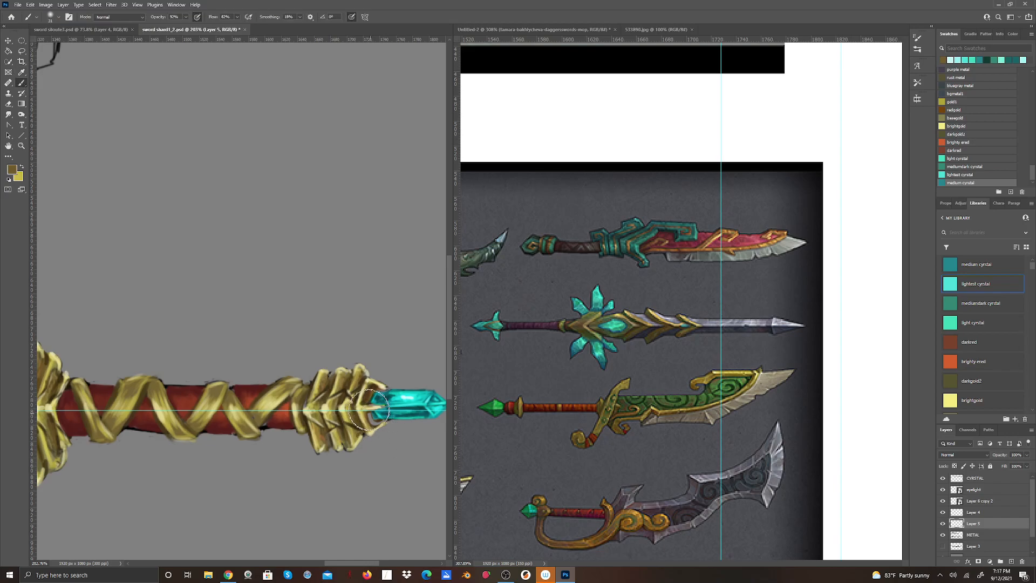
left_click(58, 17)
left_click_drag(54, 42, 47, 44)
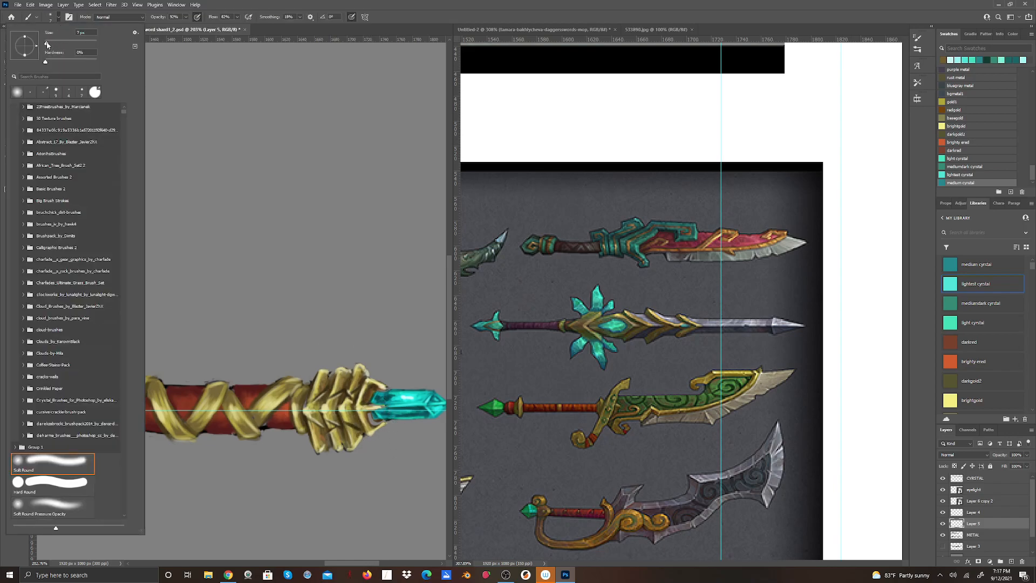
left_click(61, 479)
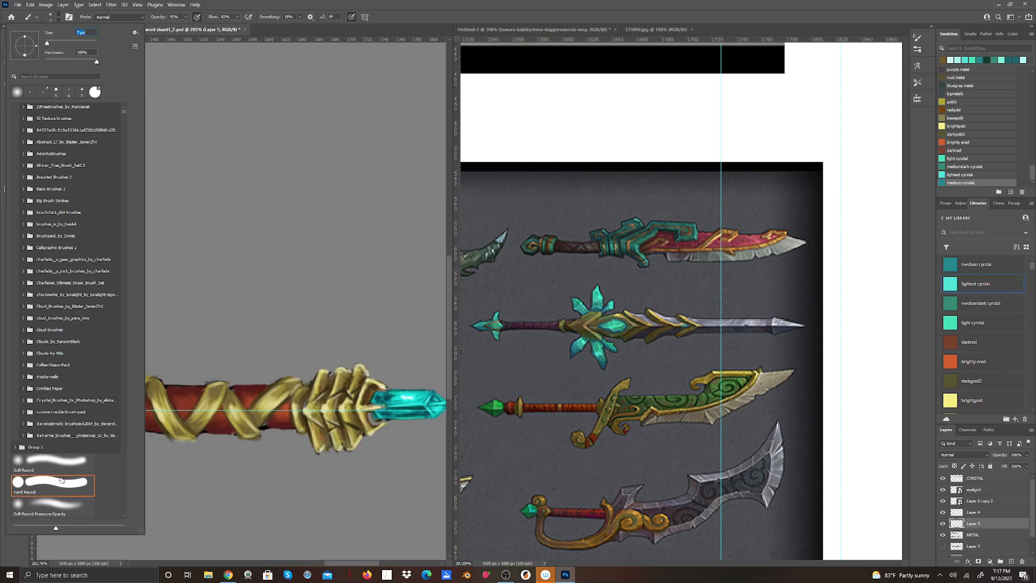
left_click_drag(369, 419, 377, 423)
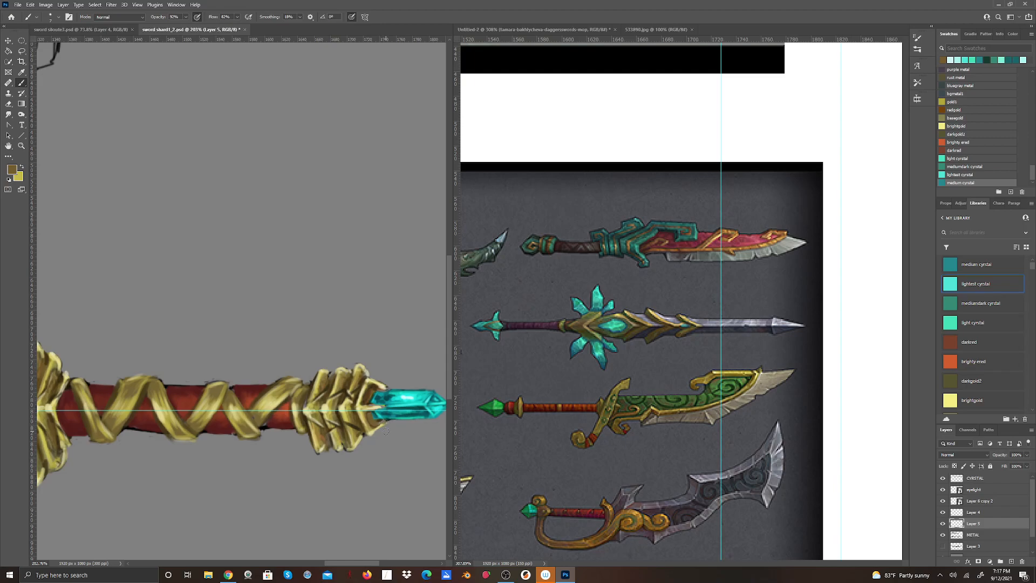
Swap the foreground and background colors and set the foreground to a pale gold sampled from the collar's highlight.
left_click(21, 166)
left_click(15, 171)
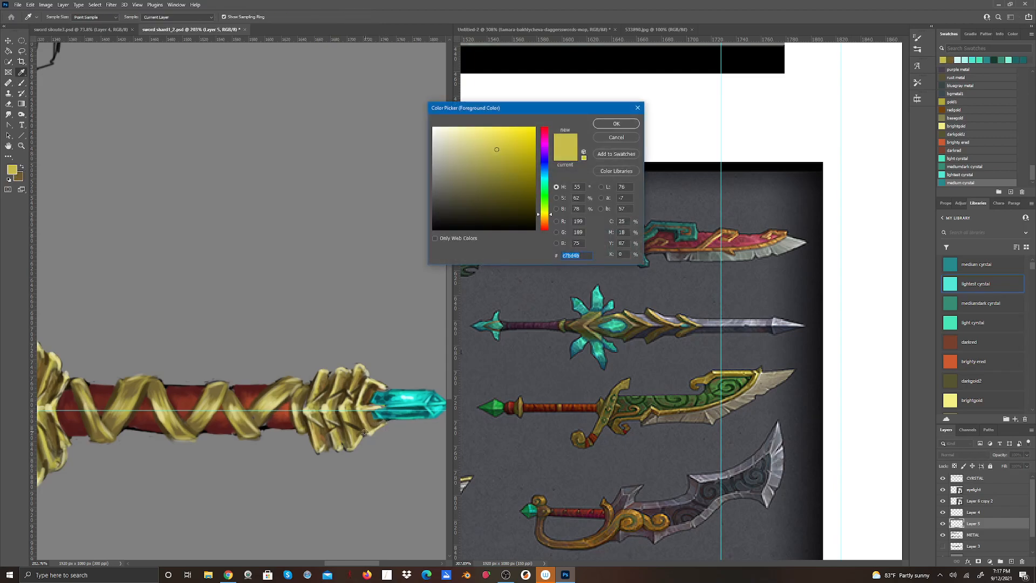
left_click(331, 410)
key("Return")
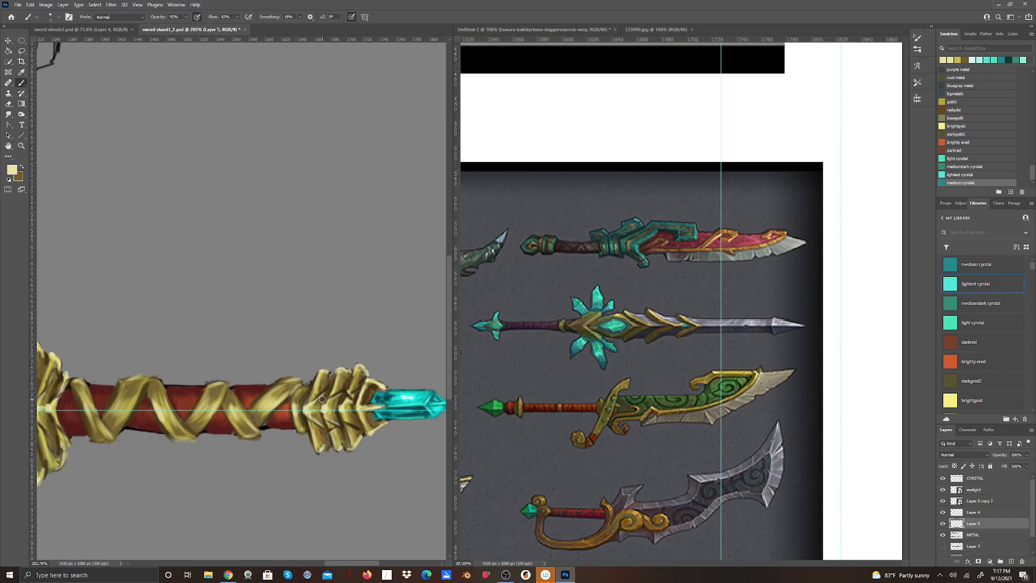
Merge the separated collar layers, Layer 5 and Layer 4, down into the METAL layer and check the result by toggling its visibility.
right_click(981, 525)
left_click(946, 419)
left_click(942, 513)
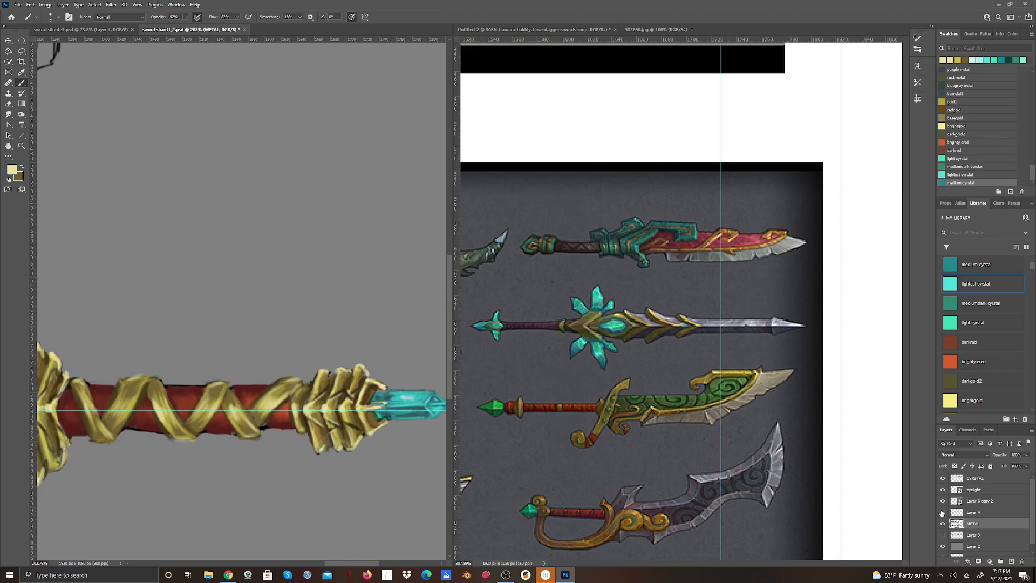
right_click(984, 516)
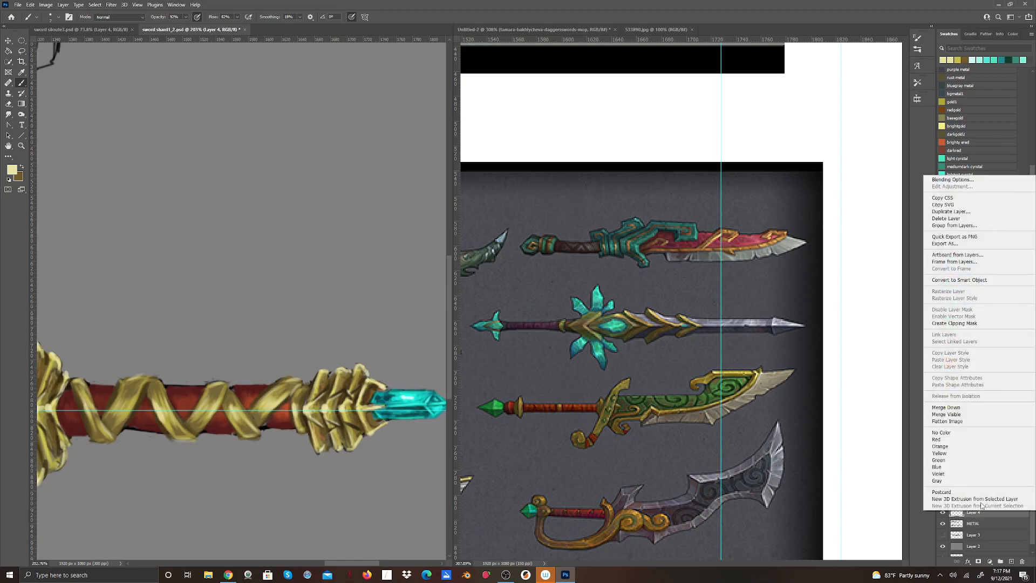
left_click(961, 406)
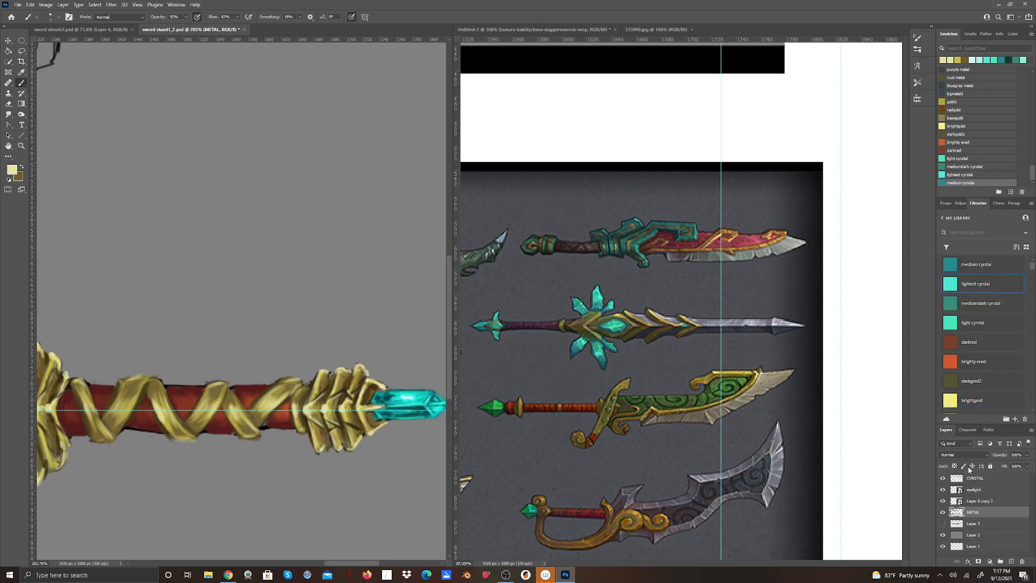
left_click(943, 512)
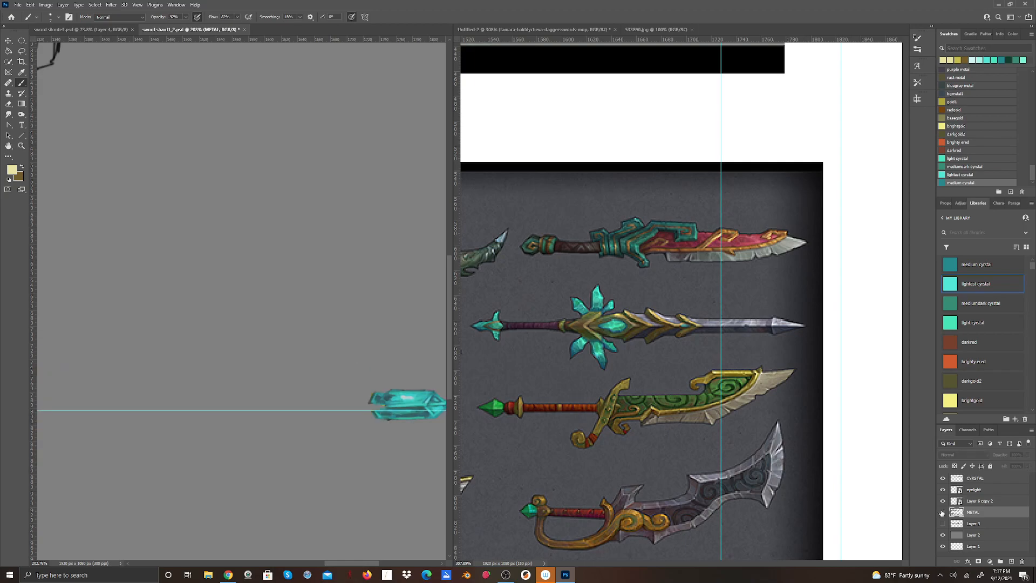
left_click(943, 512)
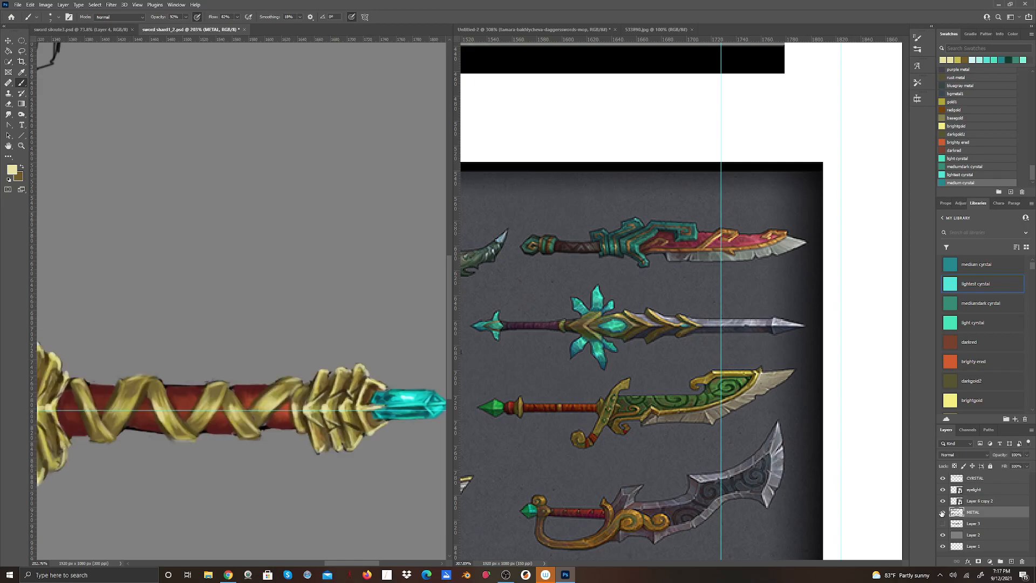
Rename the Layer 6 copy 2 smart object layer as crystal light.
right_click(974, 502)
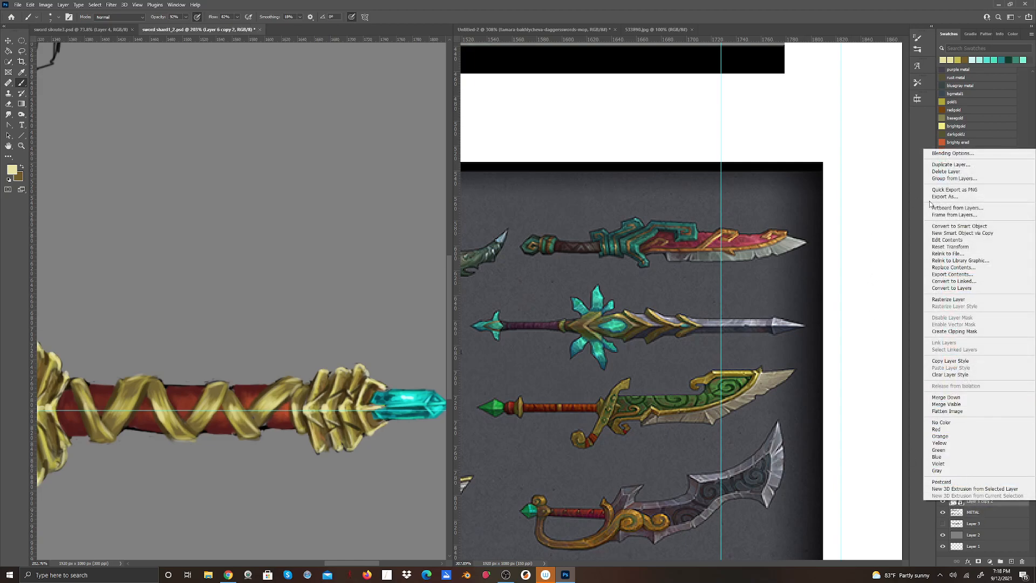
left_click(872, 262)
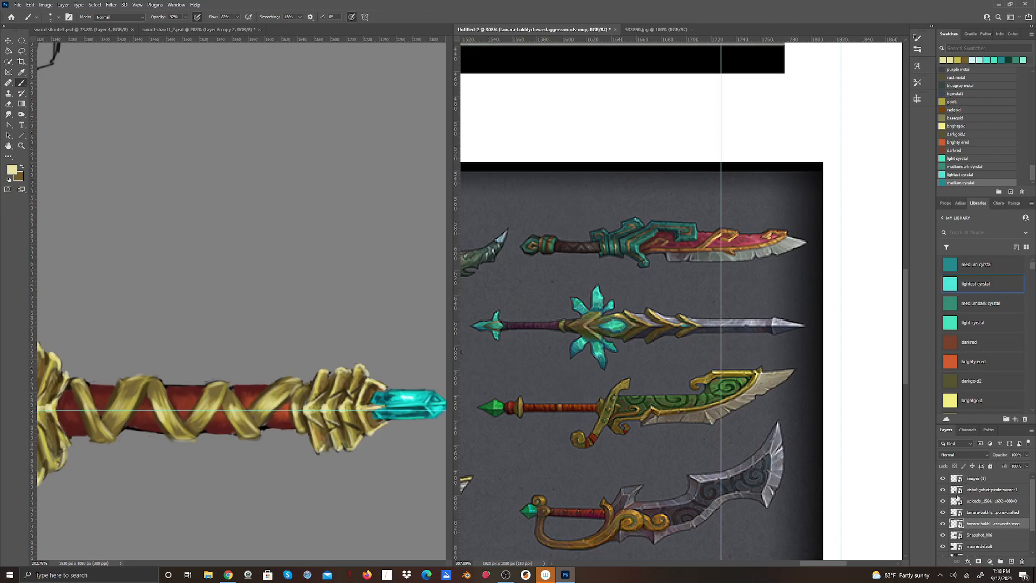
left_click(415, 426)
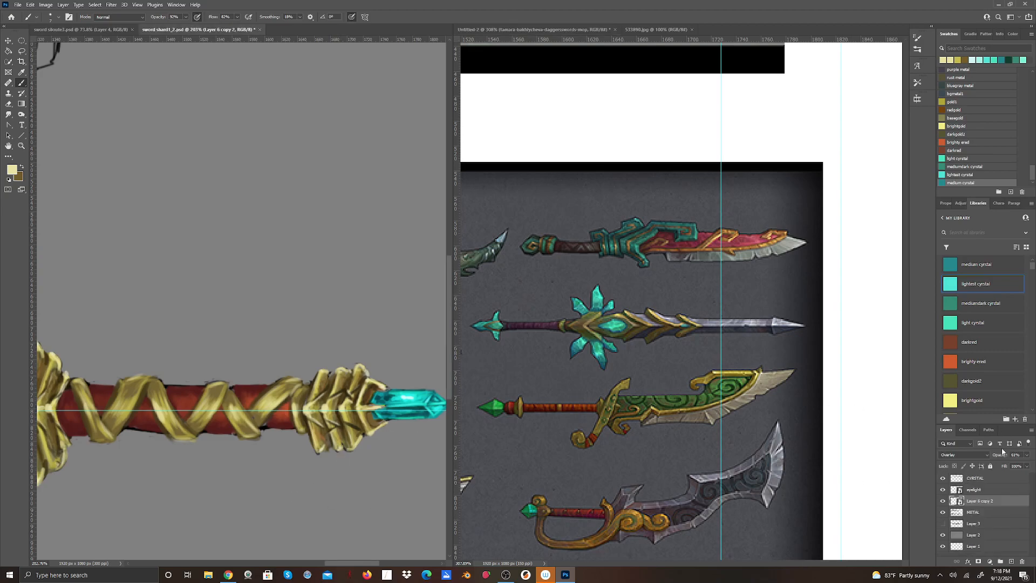
double_click(978, 500)
type("c")
left_click(404, 485)
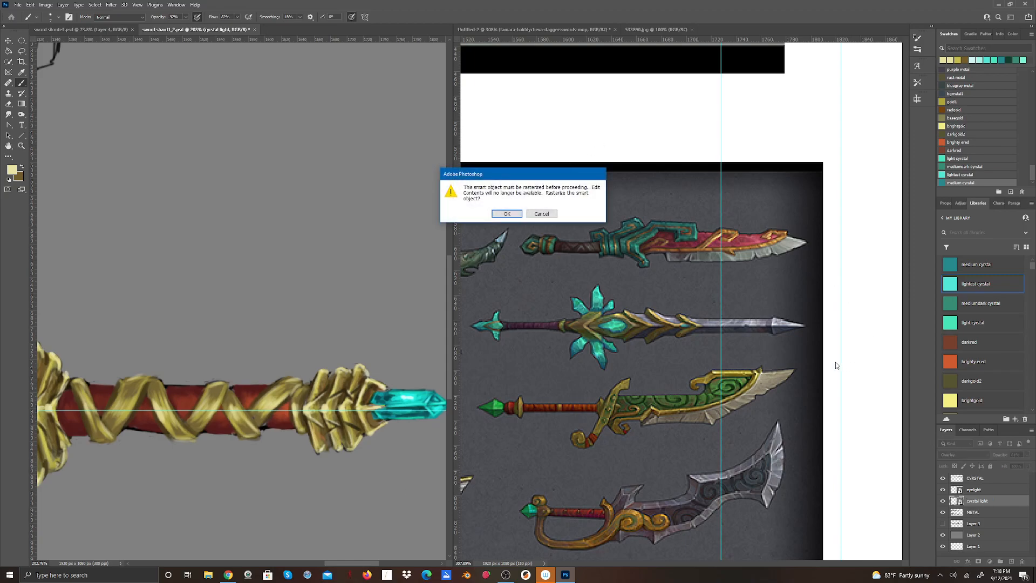
left_click(506, 214)
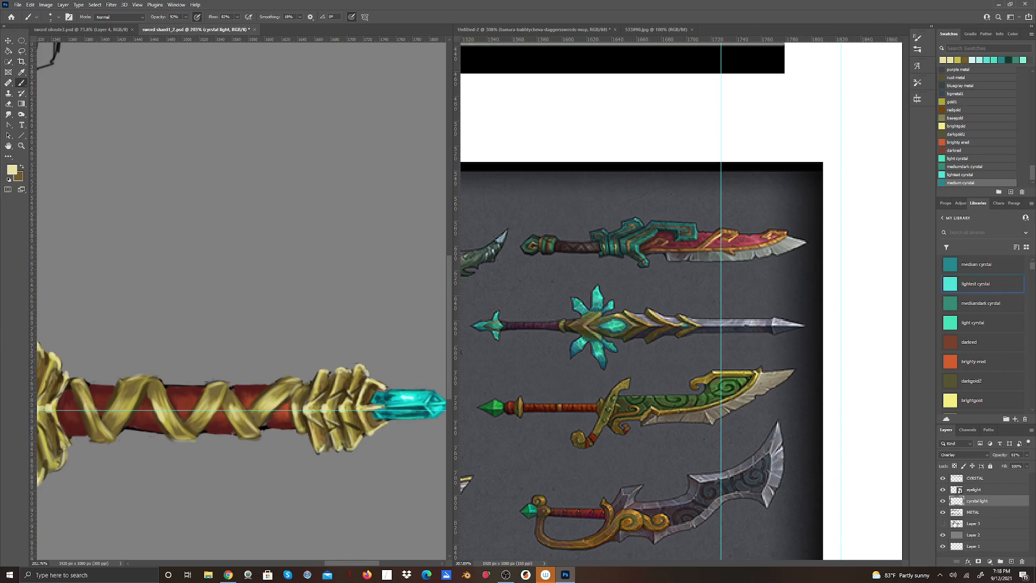
left_click(837, 519)
Widen the sword document's pane and inspect the METAL layer, the handle with its pommel crystal, and the blade shards.
mouse_move(346, 561)
left_mouse_down()
mouse_move(331, 561)
mouse_move(370, 557)
mouse_move(342, 553)
left_mouse_up()
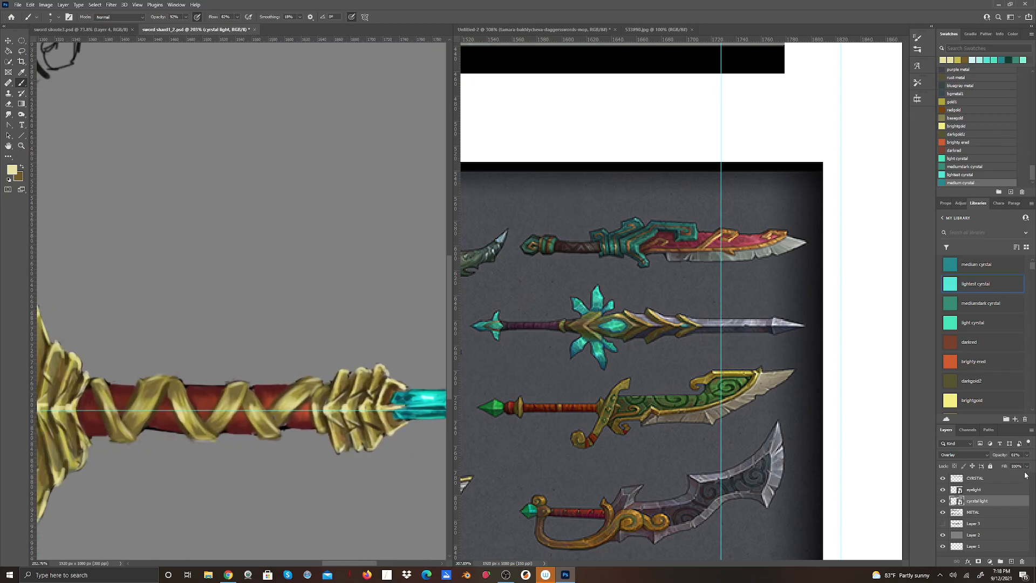
left_click(942, 514)
left_click(942, 513)
left_click_drag(454, 341, 531, 340)
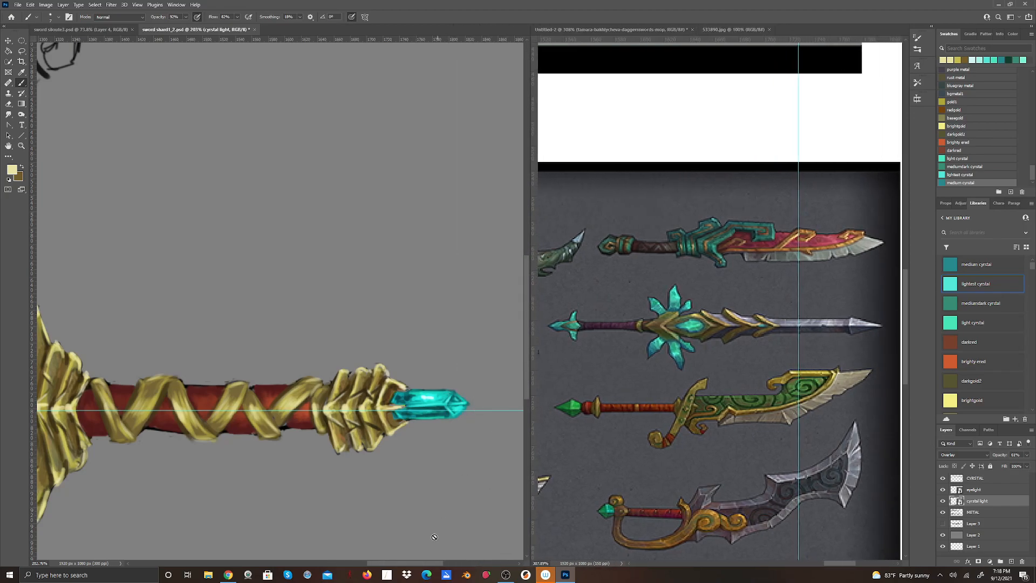
mouse_move(429, 563)
left_mouse_down()
mouse_move(266, 565)
mouse_move(294, 565)
left_mouse_up()
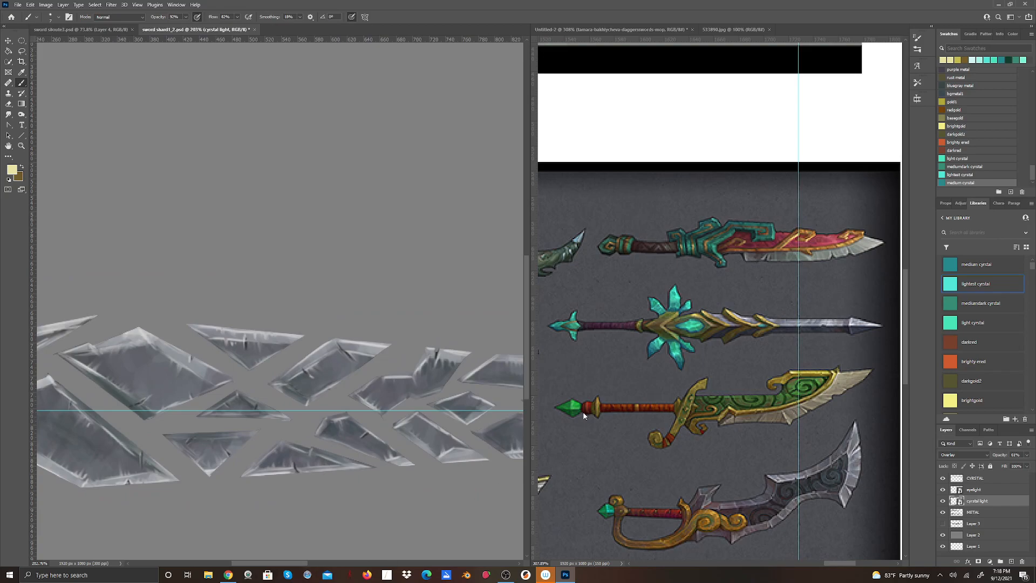
Examine the weapon collection in the Untitled-2 reference sheet, including the dagger and sword set and the glowing swords.
left_click(666, 110)
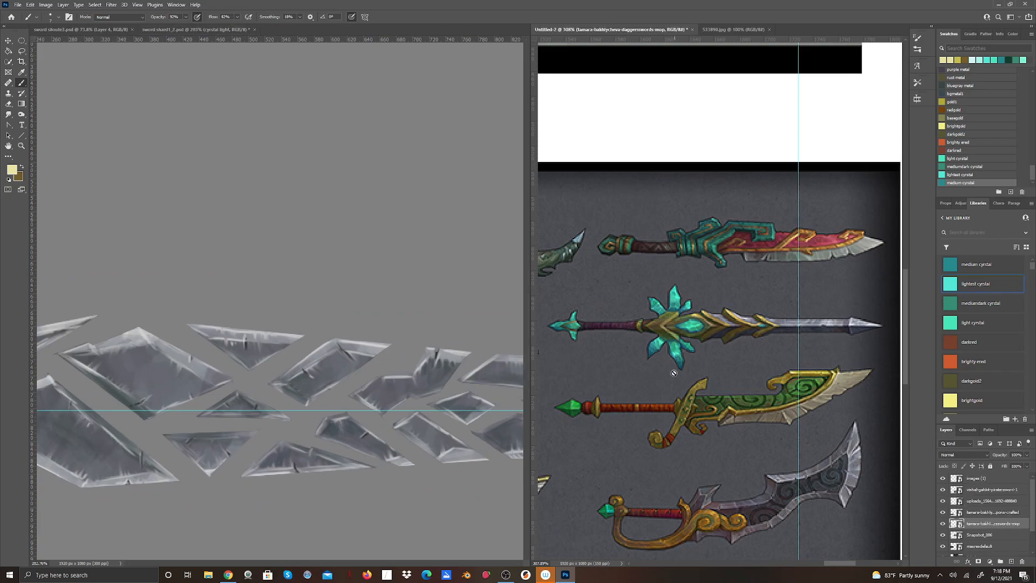
scroll(654, 386, "down", 6)
scroll(636, 393, "down", 3)
scroll(636, 389, "up", 4)
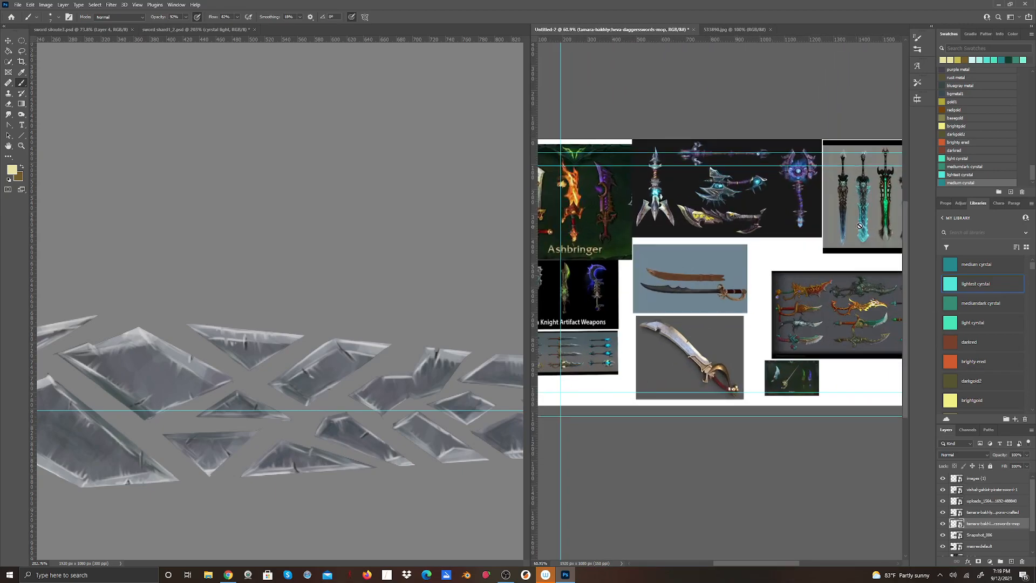
left_click_drag(733, 563, 766, 563)
scroll(696, 318, "up", 4)
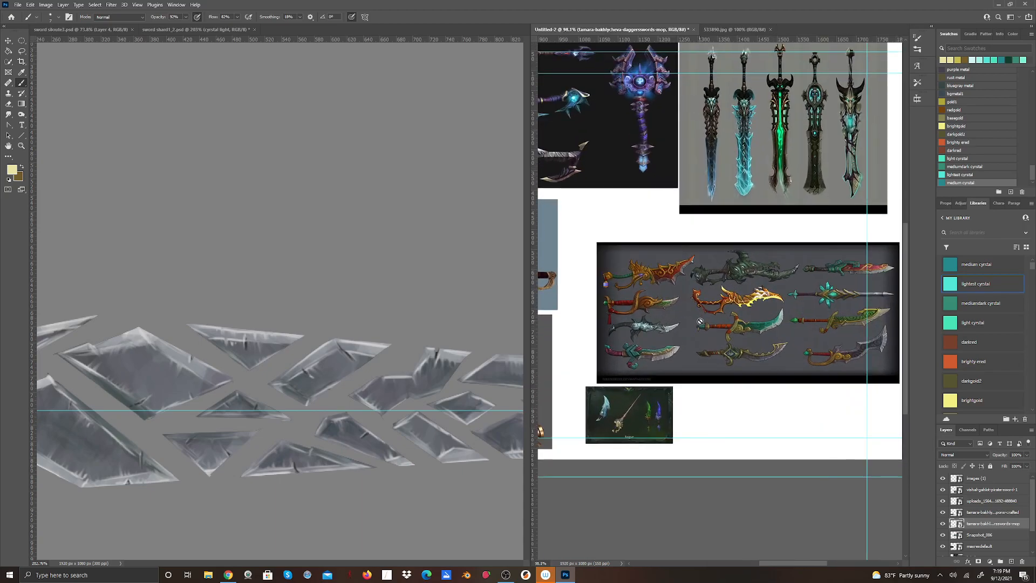
left_click_drag(905, 305, 883, 201)
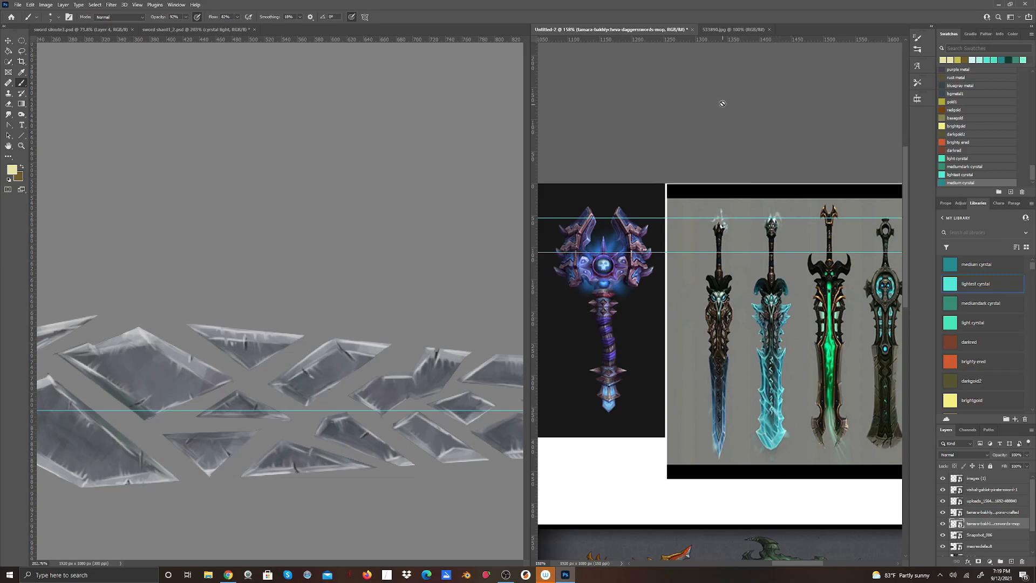
Examine the reference image of the shattered gold-hilted sword, including its blade fragments, glowing orb and guard.
left_click(734, 30)
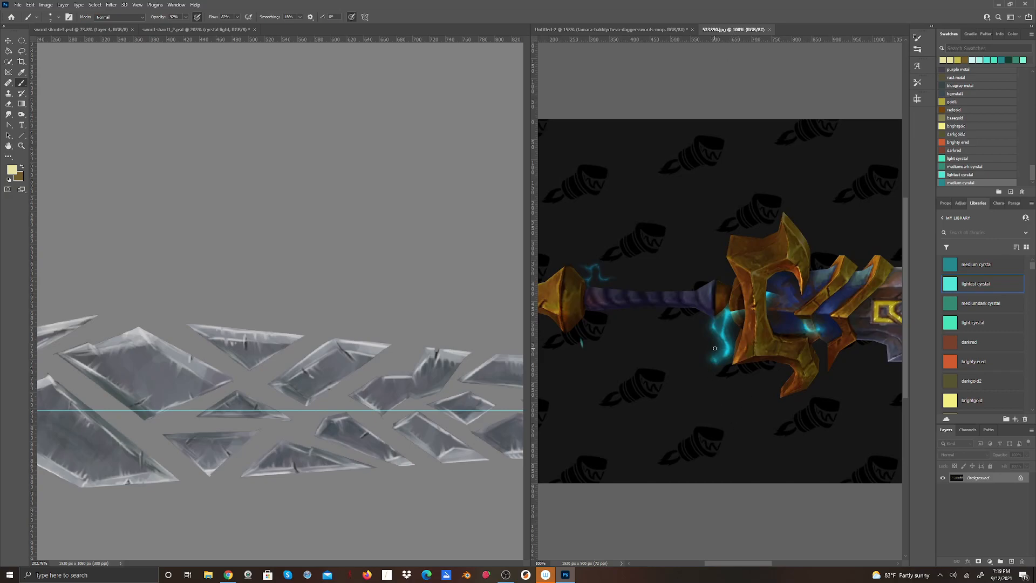
left_click_drag(716, 564, 784, 577)
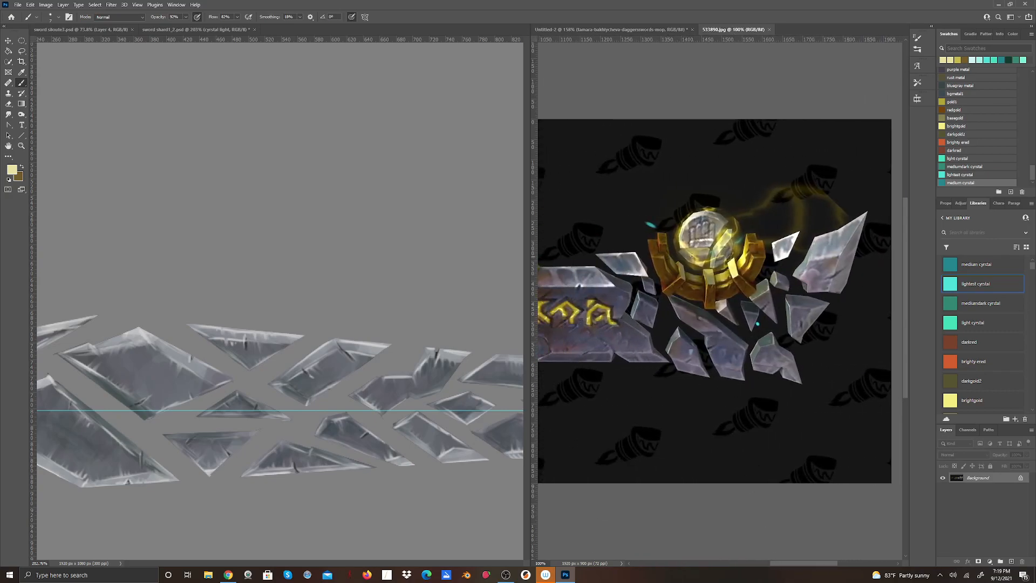
left_click_drag(773, 567, 726, 573)
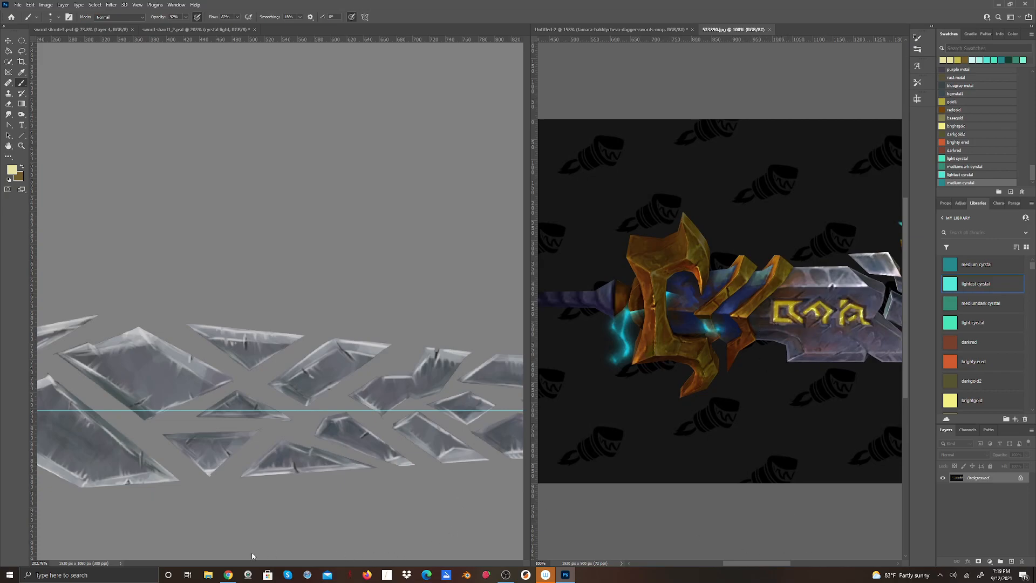
scroll(308, 465, "down", 3)
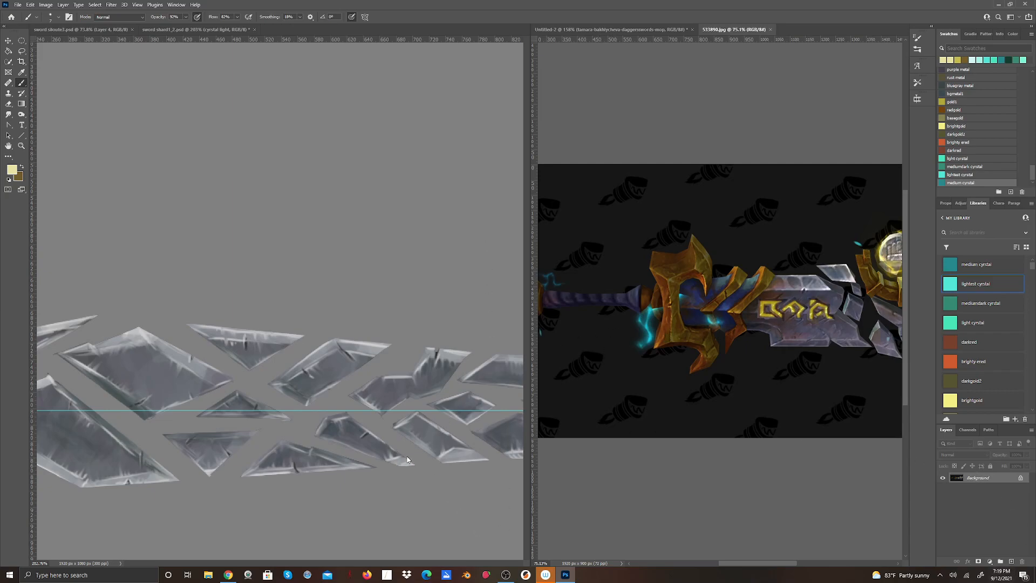
left_click(423, 496)
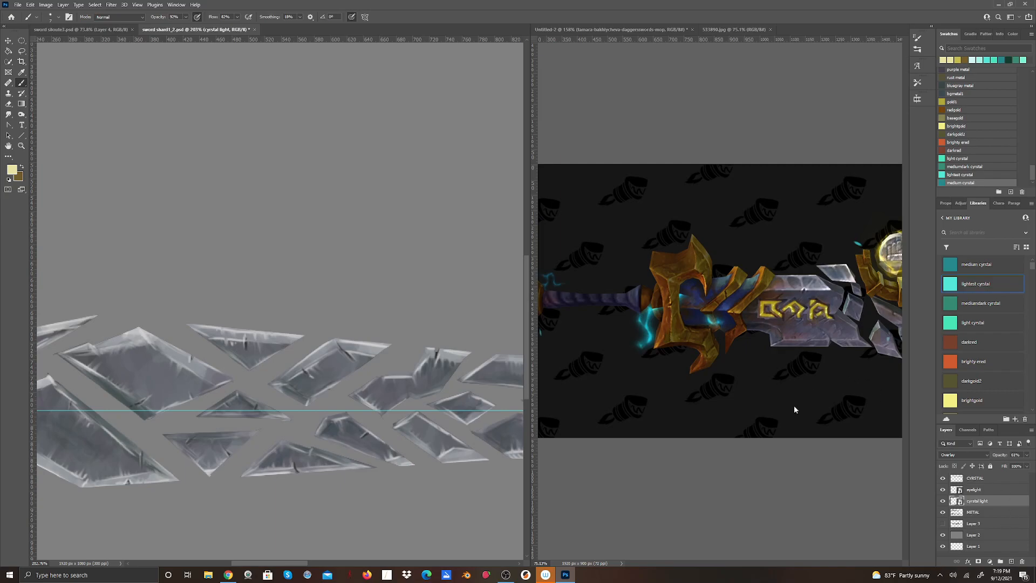
Return to the Untitled-2 reference sheet and study the row of glowing swords for blade and crystal lighting ideas.
left_click(641, 30)
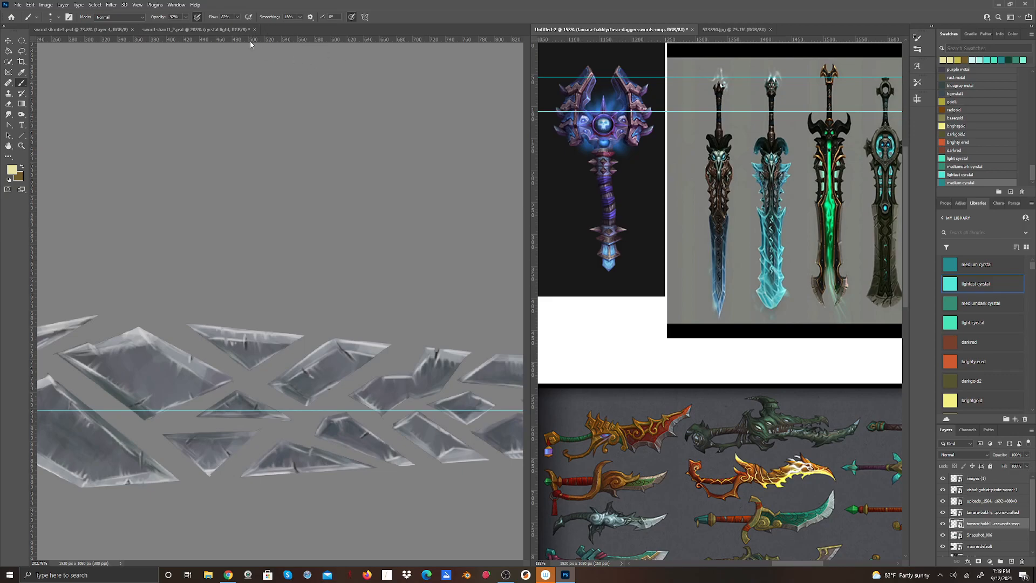
left_click(138, 5)
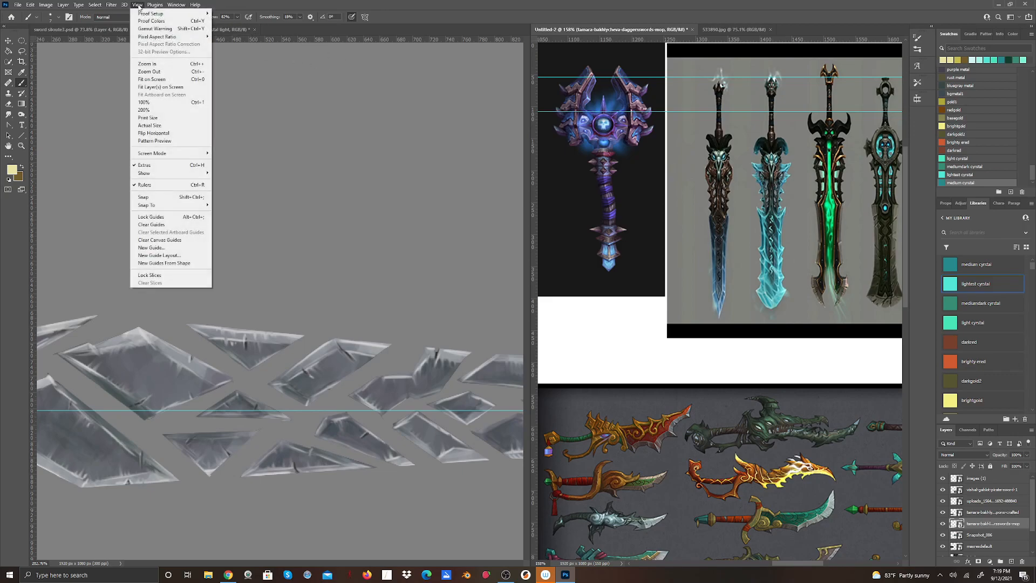
left_click(167, 80)
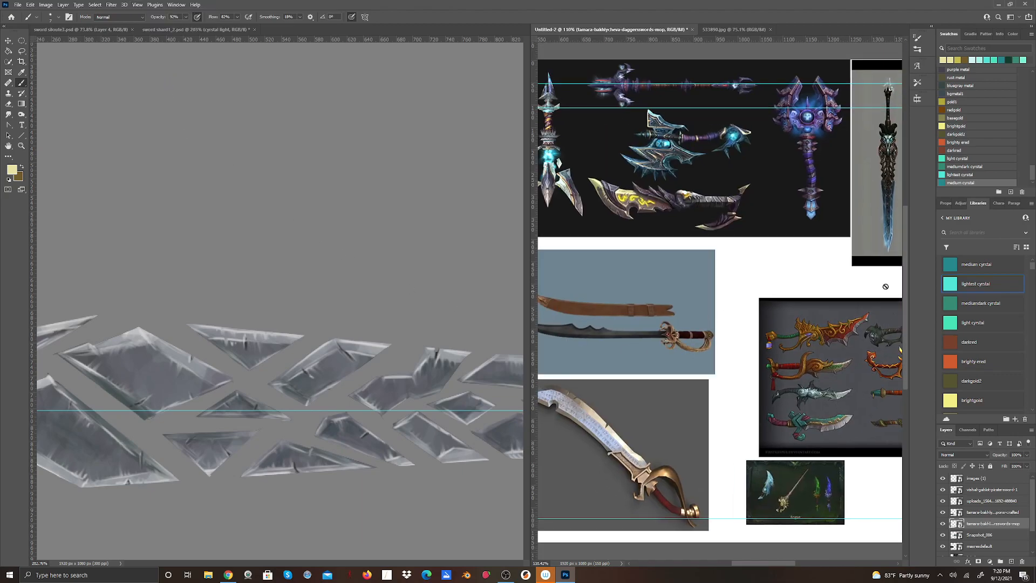
scroll(891, 239, "up", 5)
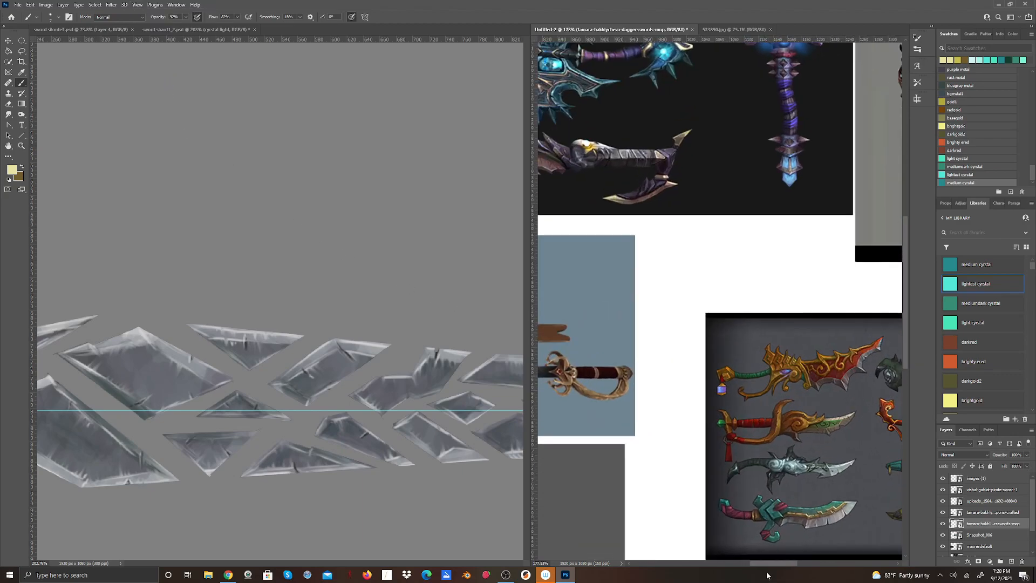
left_click_drag(772, 563, 790, 570)
scroll(874, 309, "up", 2)
scroll(874, 309, "down", 3)
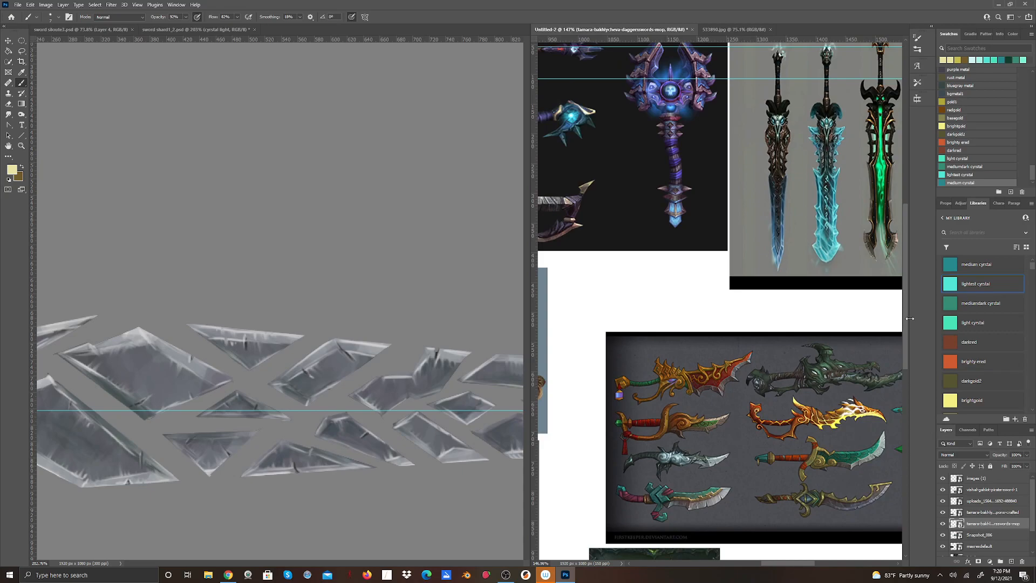
scroll(894, 335, "down", 2)
scroll(885, 298, "up", 4)
scroll(885, 298, "up", 3)
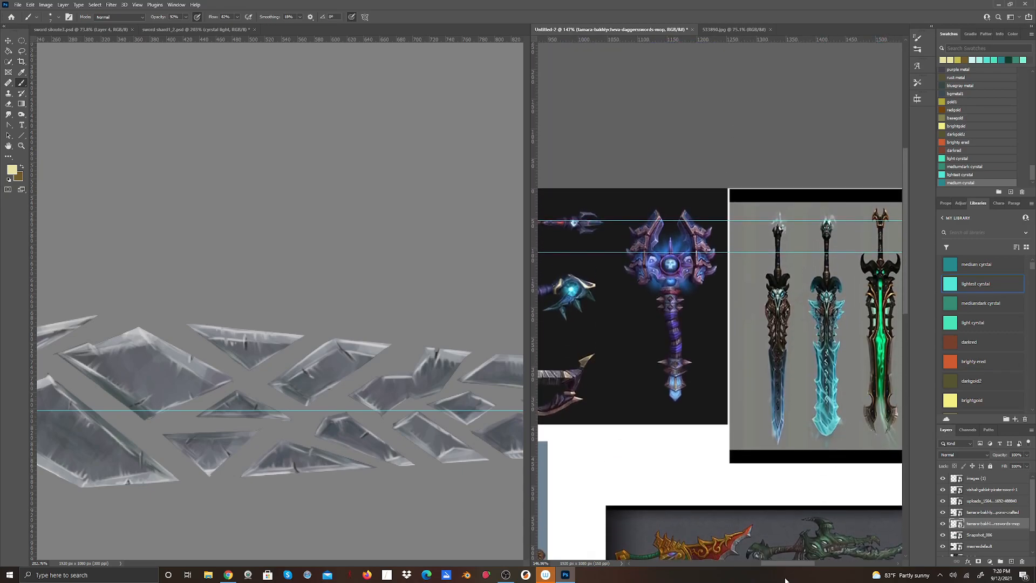
left_click_drag(773, 567, 786, 564)
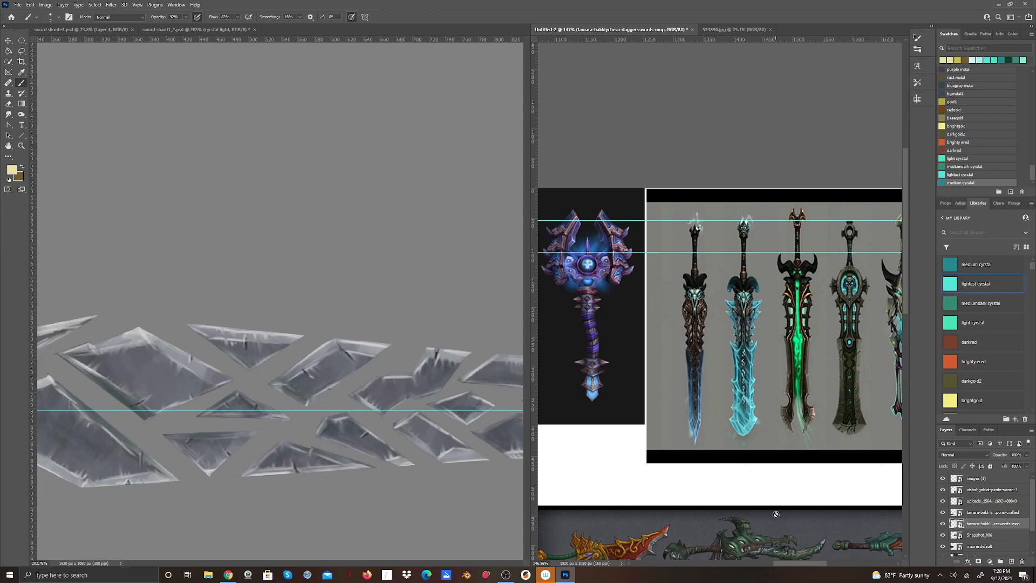
left_click_drag(793, 565, 798, 571)
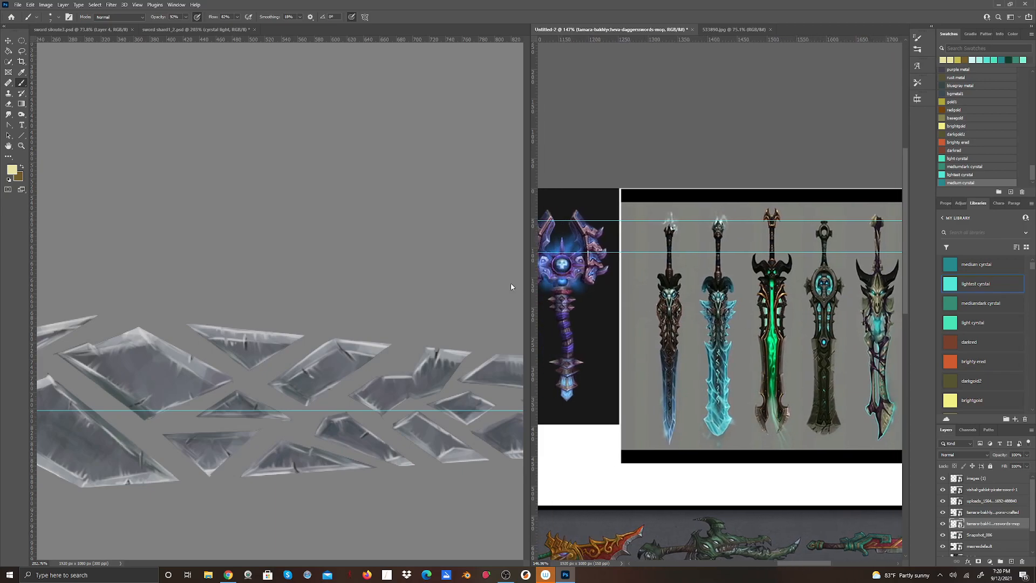
Save the sword document as a new Photoshop file named sword shard1_3 in the DEMO folder.
left_click(218, 95)
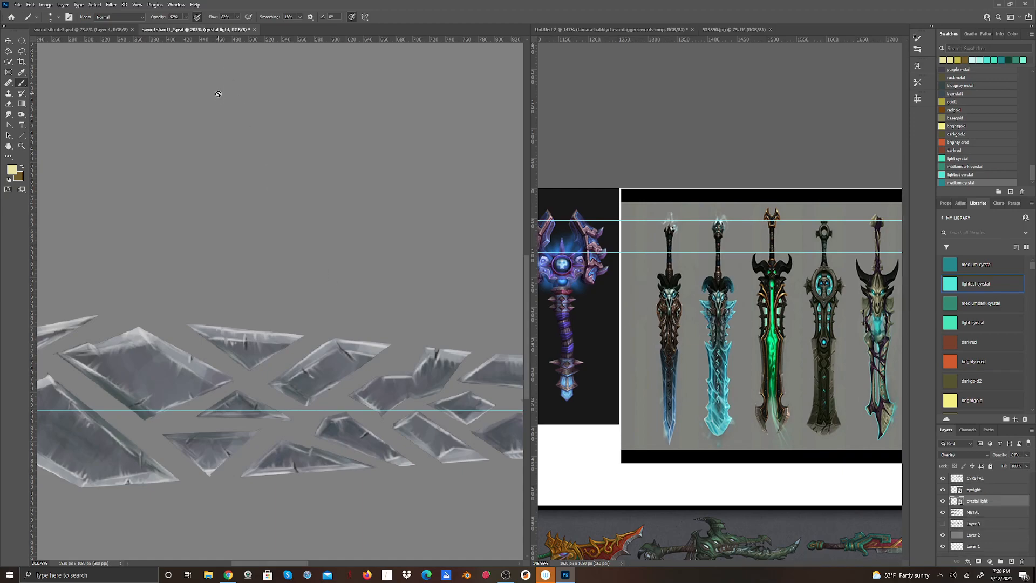
left_click(18, 5)
left_click(35, 104)
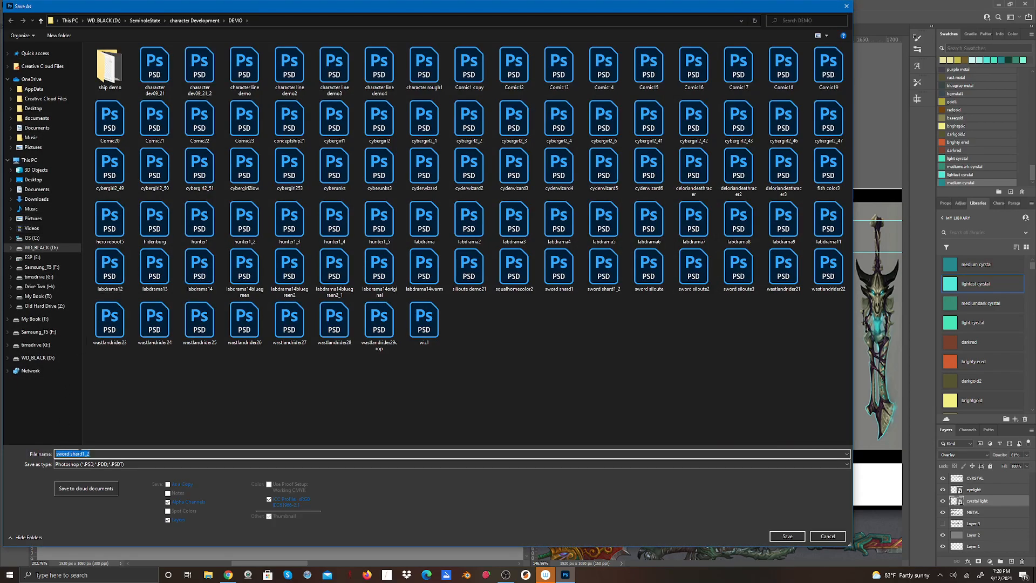
left_click(106, 455)
left_click_drag(87, 454, 70, 454)
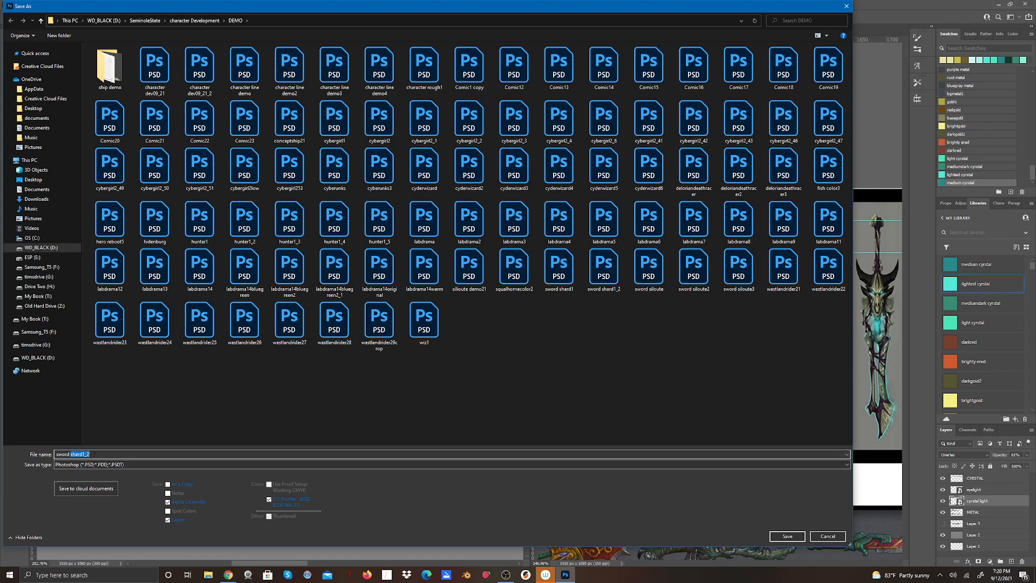
left_click(91, 455)
left_click(787, 537)
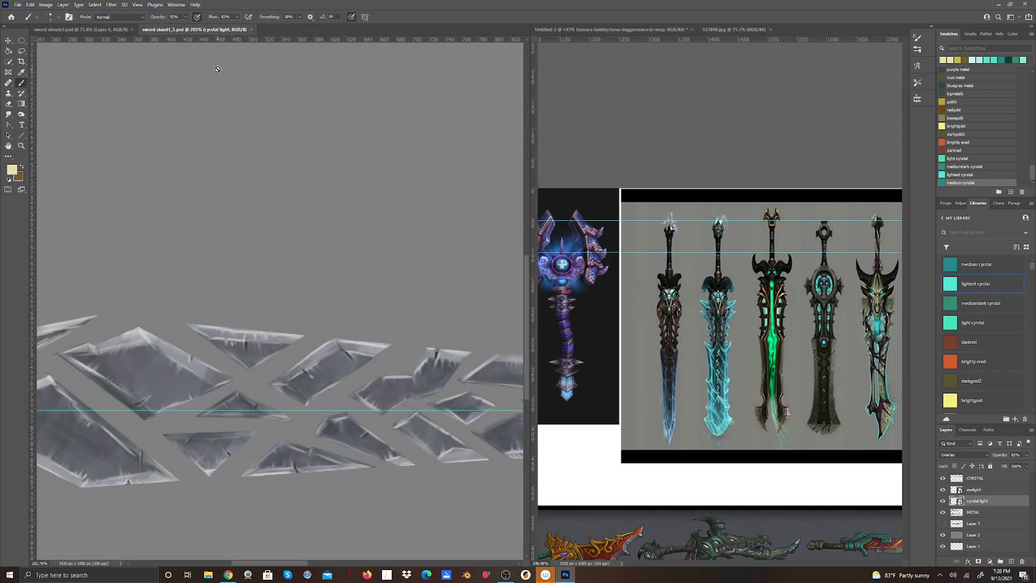
Bring the whole painted sword and the line sketch above it into view for an overall check.
left_click(24, 148)
left_click_drag(390, 227, 366, 249)
scroll(311, 535, "right", 5)
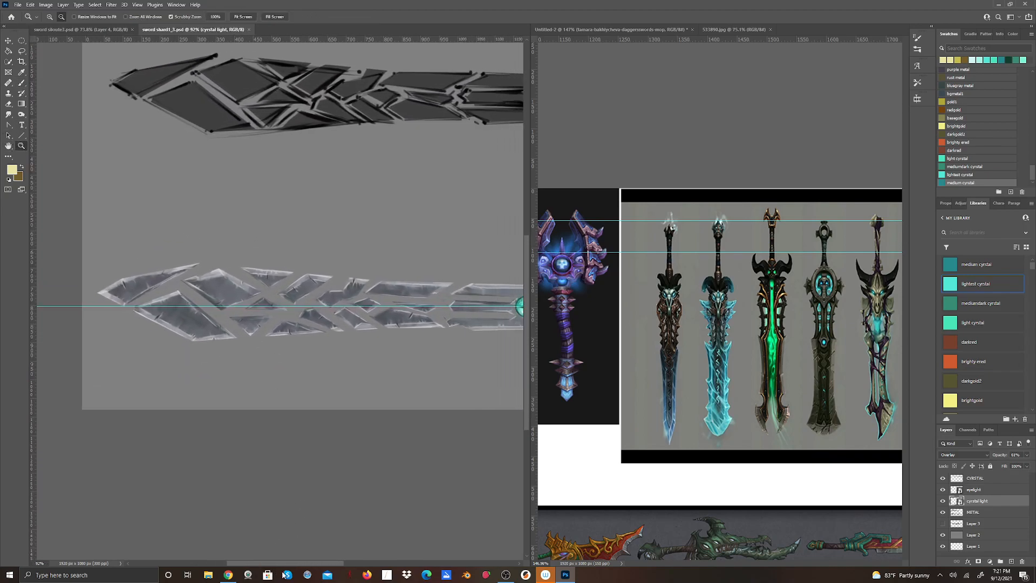
scroll(273, 354, "down", 3)
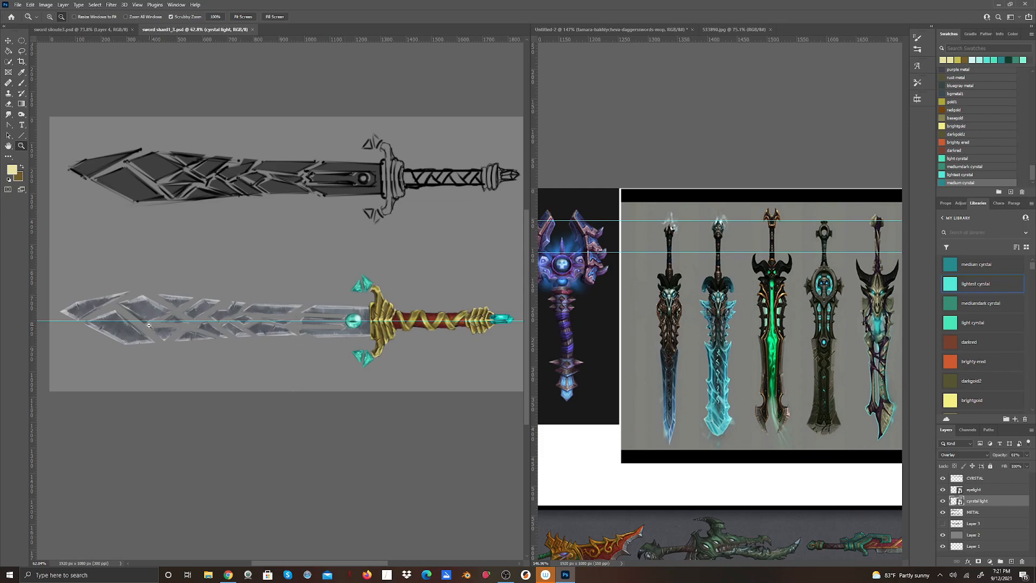
Add a new layer directly below the METAL layer and name it enegy m.
left_click(970, 515)
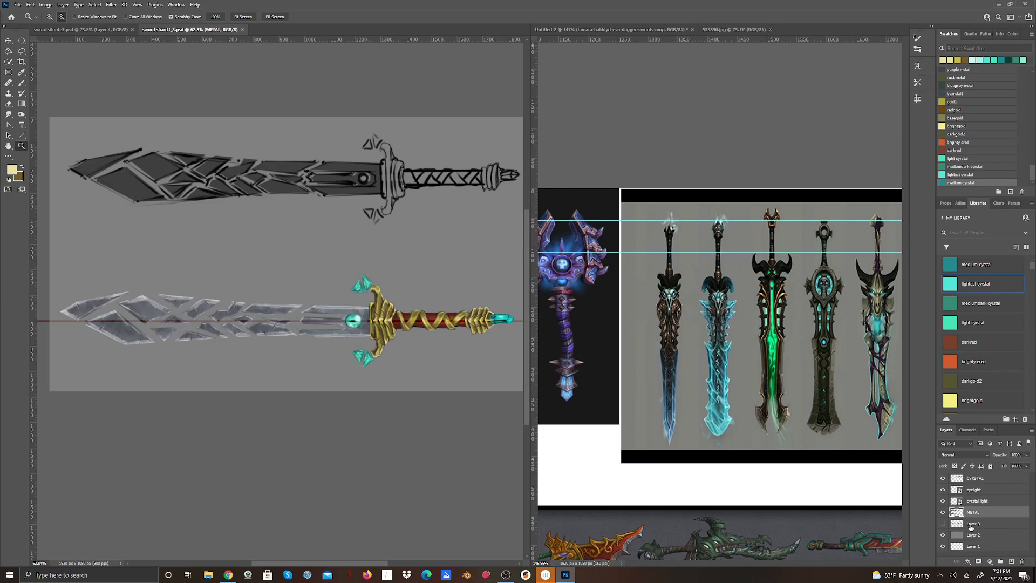
left_click(971, 527)
left_click(1012, 563)
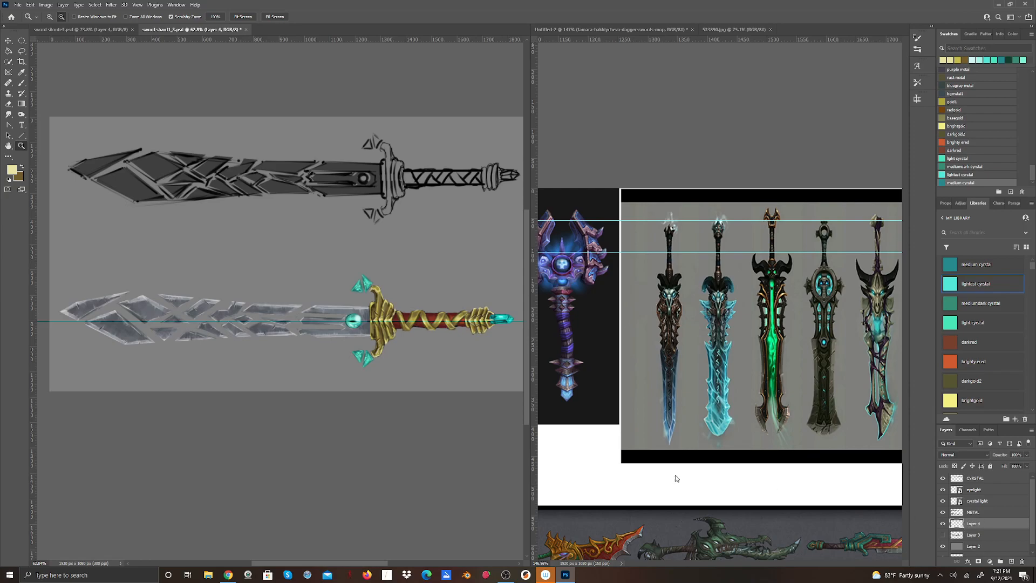
double_click(973, 525)
key("Return")
Set the foreground colour to the light crystal swatch from the library.
left_click(12, 169)
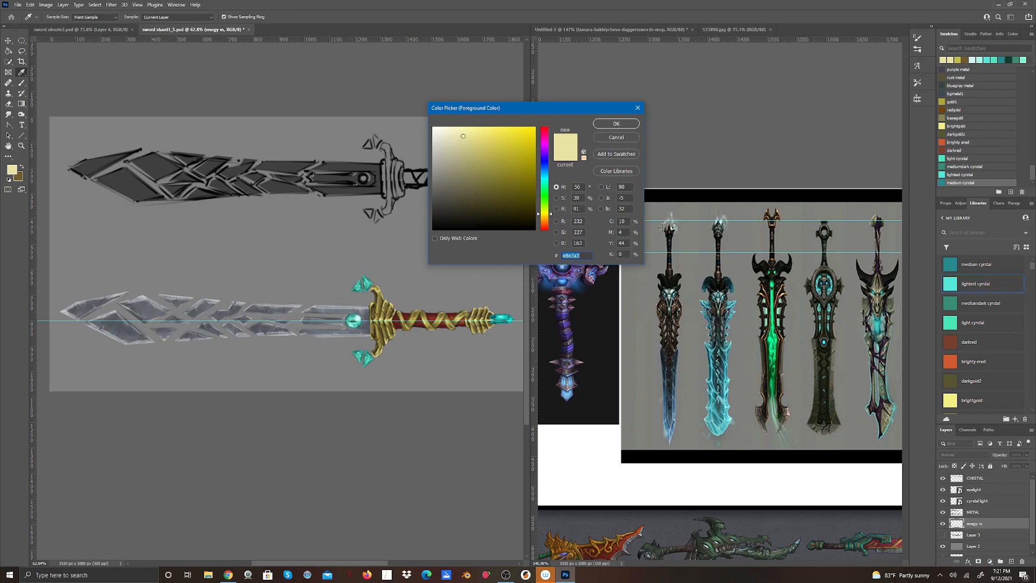
left_click(616, 138)
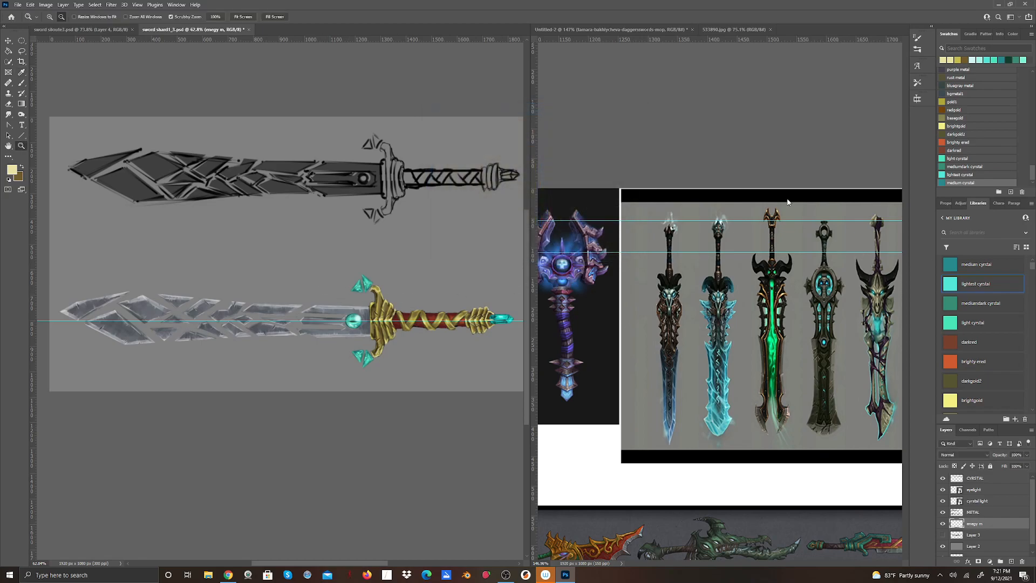
left_click(951, 284)
left_click(951, 331)
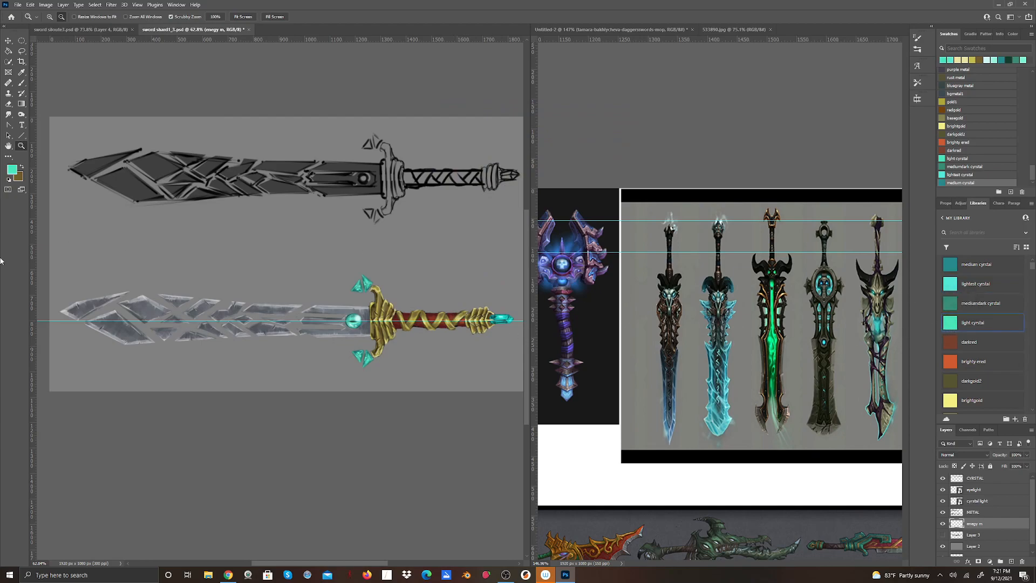
Paint a light crystal glow into the gaps between the blade shards with an enlarged Soft Round Pressure Opacity brush.
left_click(22, 82)
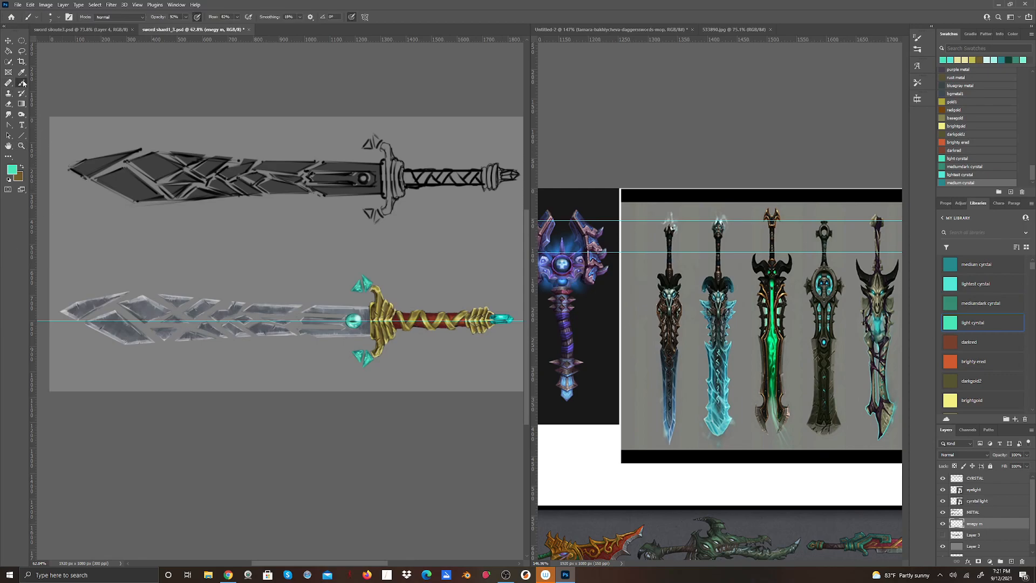
left_click(57, 17)
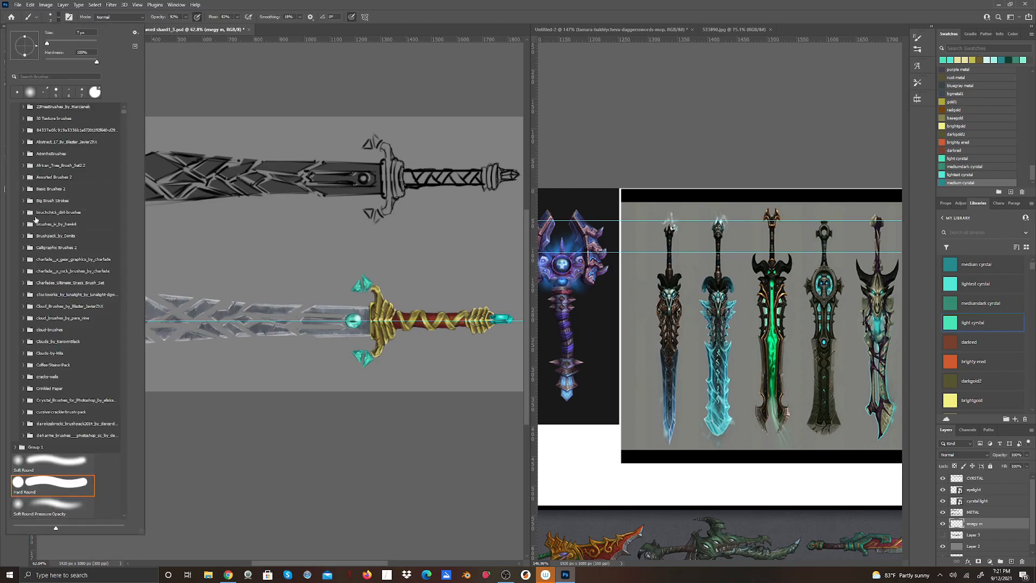
left_click(50, 503)
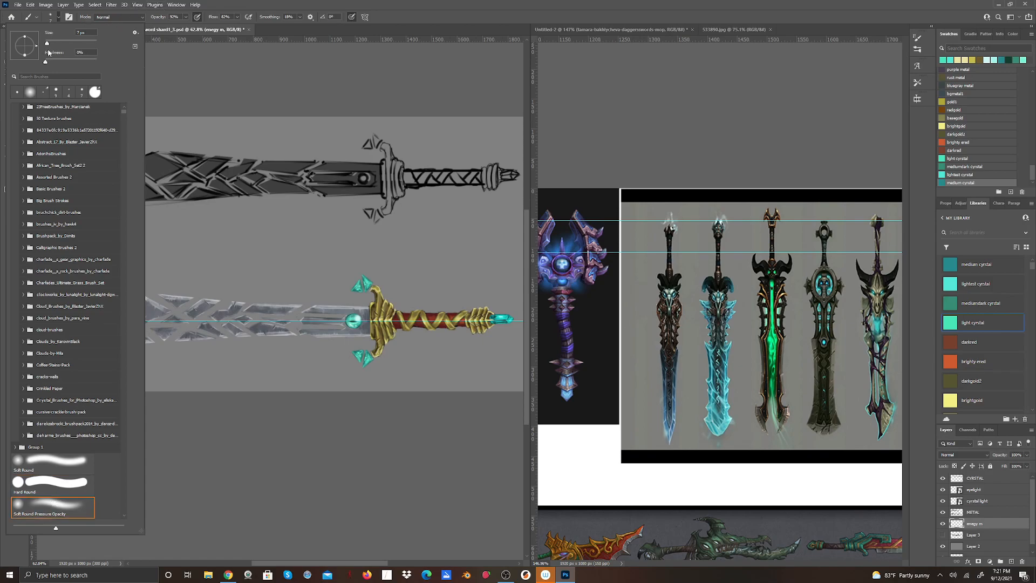
left_click_drag(48, 45, 48, 46)
left_click_drag(50, 45, 54, 45)
key("Return")
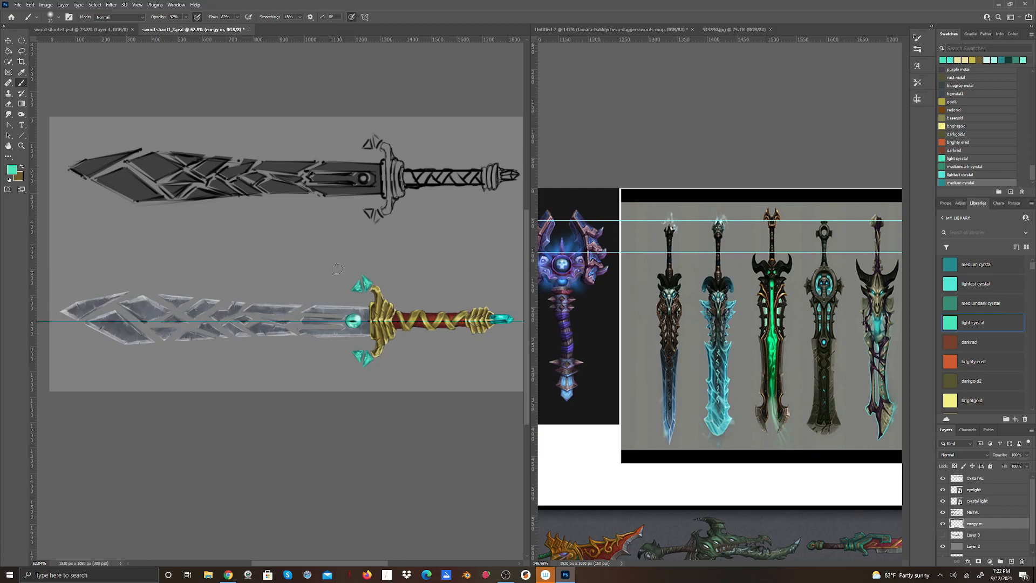
left_click(54, 17)
left_click_drag(52, 44, 59, 43)
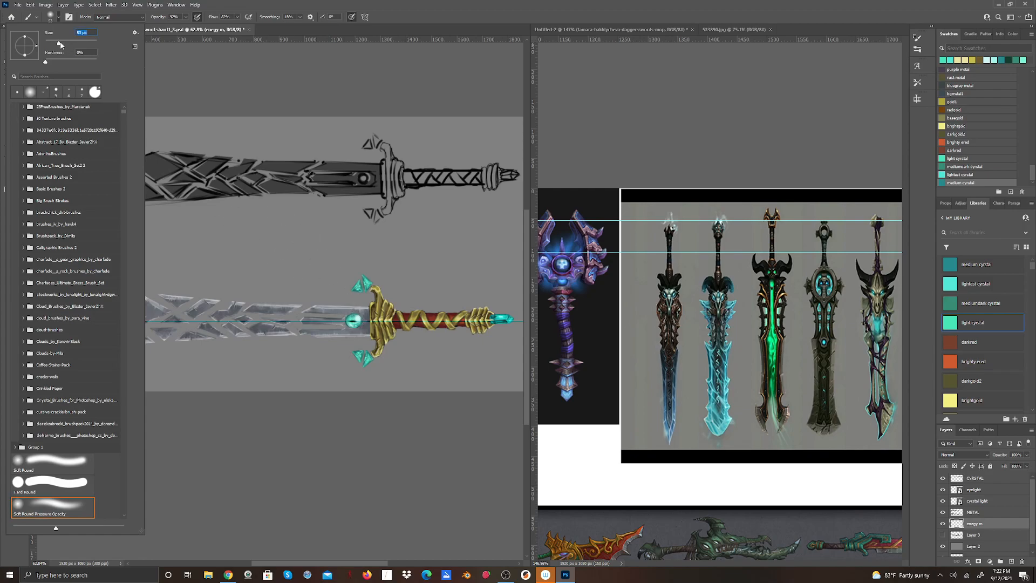
key("Return")
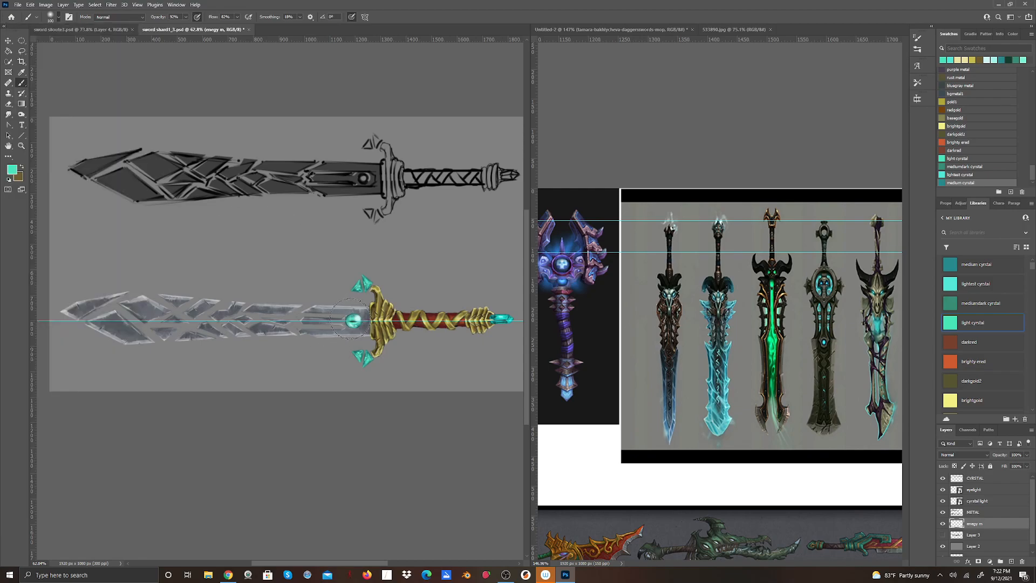
left_click_drag(345, 322, 96, 320)
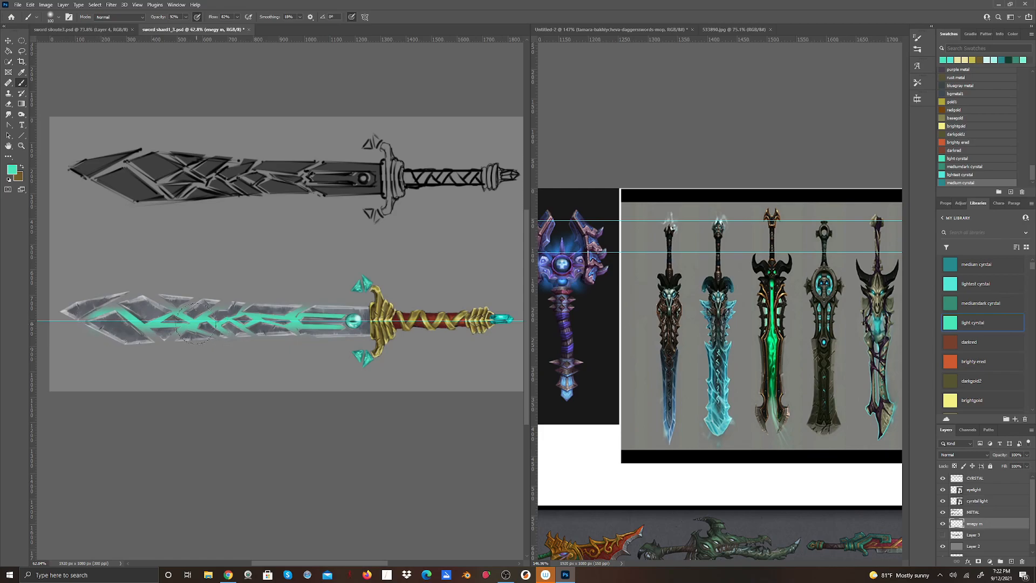
mouse_move(173, 310)
left_mouse_down()
mouse_move(145, 316)
mouse_move(106, 305)
mouse_move(129, 340)
mouse_move(144, 330)
mouse_move(180, 337)
mouse_move(190, 315)
mouse_move(167, 302)
mouse_move(164, 318)
mouse_move(201, 316)
mouse_move(209, 328)
mouse_move(223, 321)
mouse_move(216, 311)
mouse_move(227, 323)
mouse_move(218, 305)
mouse_move(225, 323)
mouse_move(233, 313)
mouse_move(225, 302)
mouse_move(208, 326)
mouse_move(189, 304)
mouse_move(184, 310)
mouse_move(201, 318)
mouse_move(173, 305)
mouse_move(153, 322)
mouse_move(130, 305)
mouse_move(125, 320)
mouse_move(125, 300)
mouse_move(140, 309)
mouse_move(134, 295)
mouse_move(138, 307)
mouse_move(120, 308)
mouse_move(115, 323)
mouse_move(83, 307)
mouse_move(115, 331)
mouse_move(175, 338)
mouse_move(151, 346)
mouse_move(253, 324)
mouse_move(142, 300)
mouse_move(168, 329)
mouse_move(158, 308)
mouse_move(128, 307)
mouse_move(143, 311)
mouse_move(132, 289)
mouse_move(116, 323)
mouse_move(166, 314)
mouse_move(210, 327)
mouse_move(352, 319)
mouse_move(242, 316)
mouse_move(229, 330)
mouse_move(204, 323)
mouse_move(175, 334)
mouse_move(276, 324)
mouse_move(208, 324)
mouse_move(175, 303)
mouse_move(160, 322)
mouse_move(157, 303)
mouse_move(136, 294)
mouse_move(129, 326)
mouse_move(122, 295)
mouse_move(97, 310)
mouse_move(157, 340)
mouse_move(165, 308)
mouse_move(204, 334)
left_mouse_up()
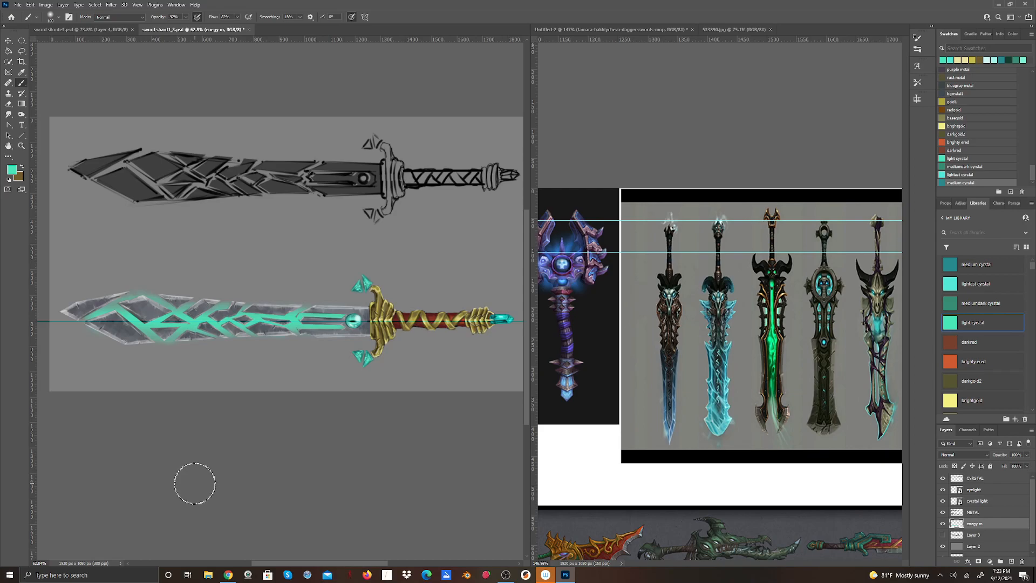
Set the foreground to the lighted crystal swatch and save the document as sword shard1_4 in the DEMO folder.
left_click(958, 286)
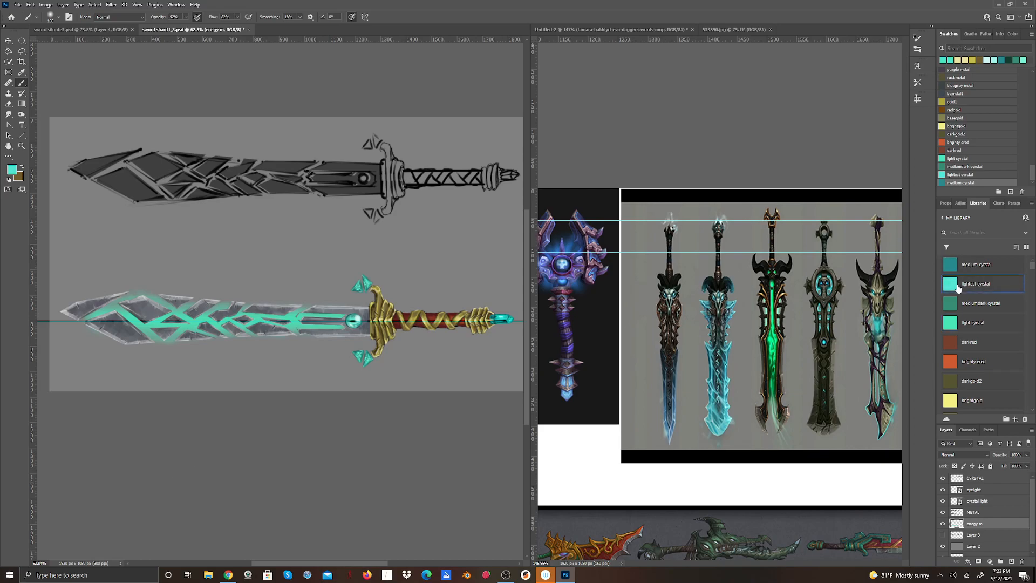
left_click(18, 5)
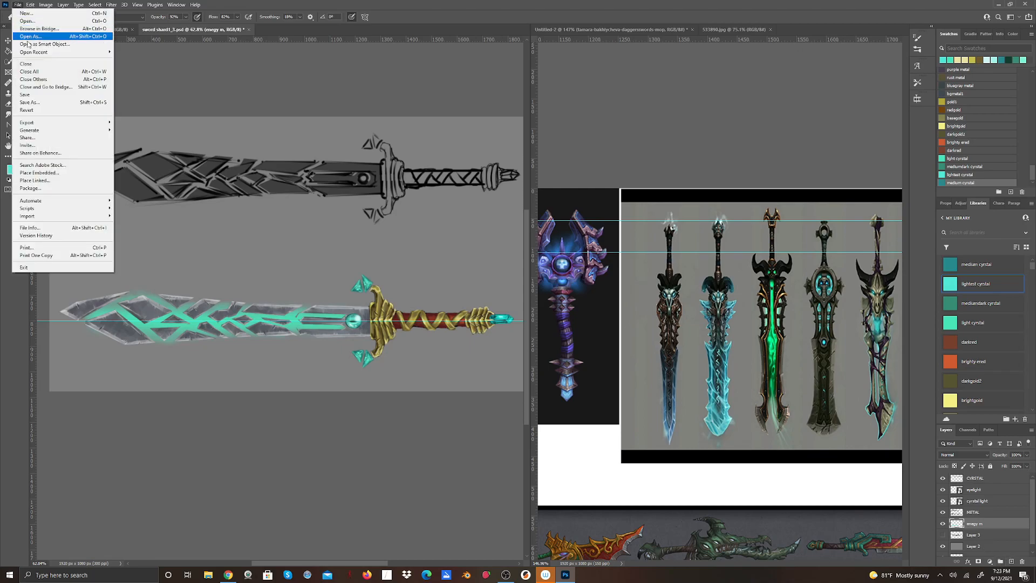
left_click(39, 103)
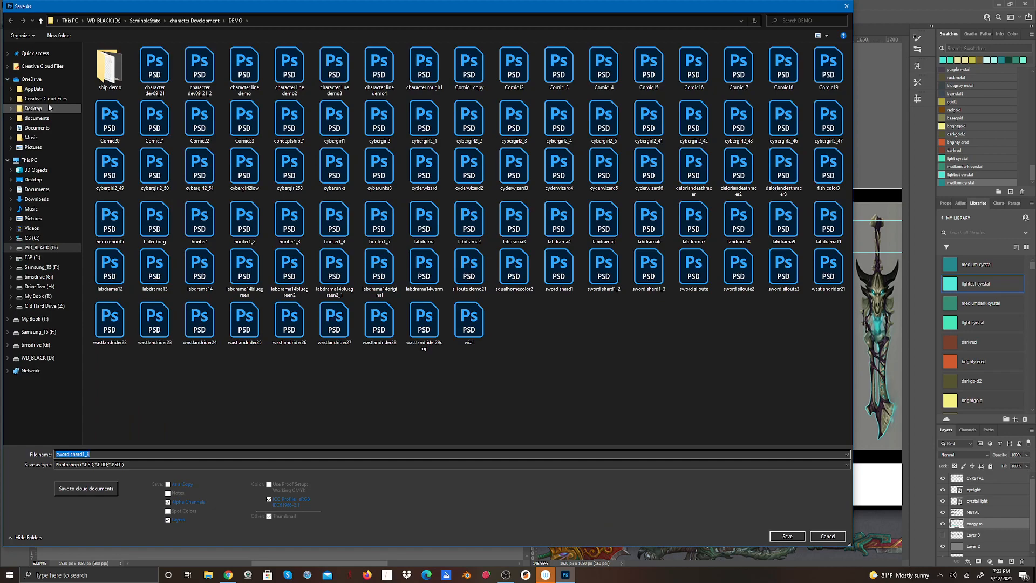
left_click(89, 453)
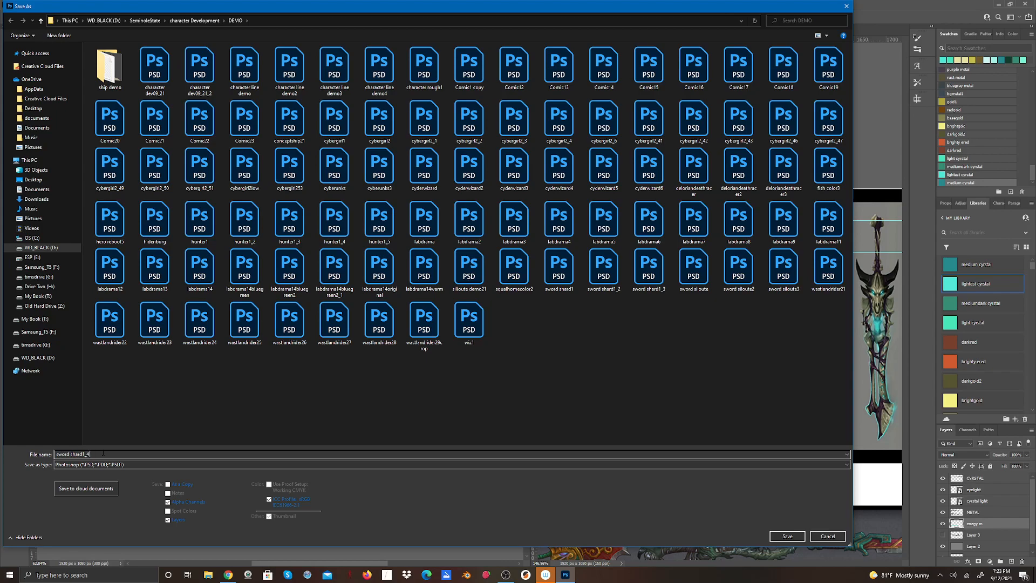
left_click(789, 537)
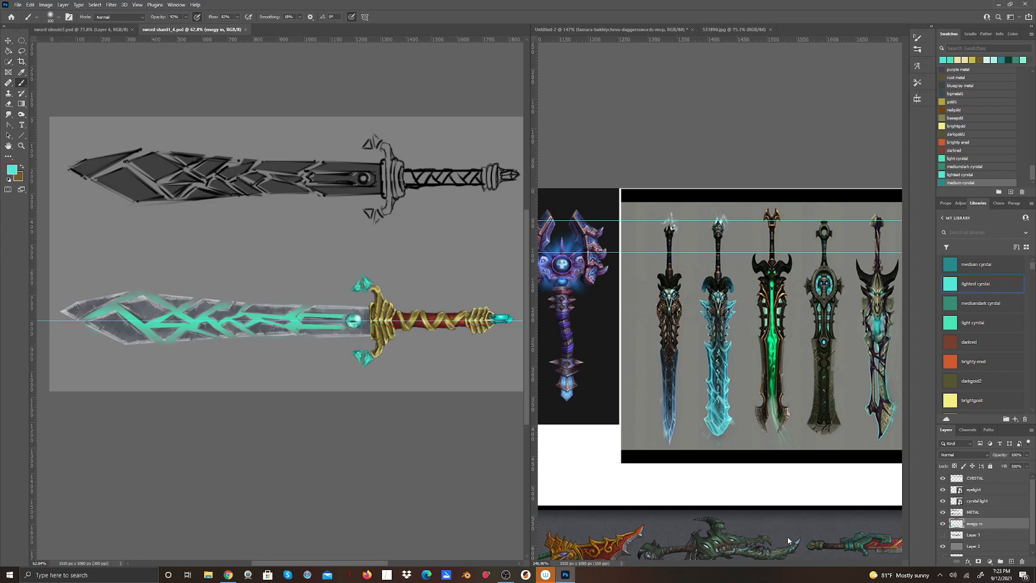
Paint lighted crystal strokes over the glow from the orb towards the blade tip with a smaller brush.
left_click(60, 18)
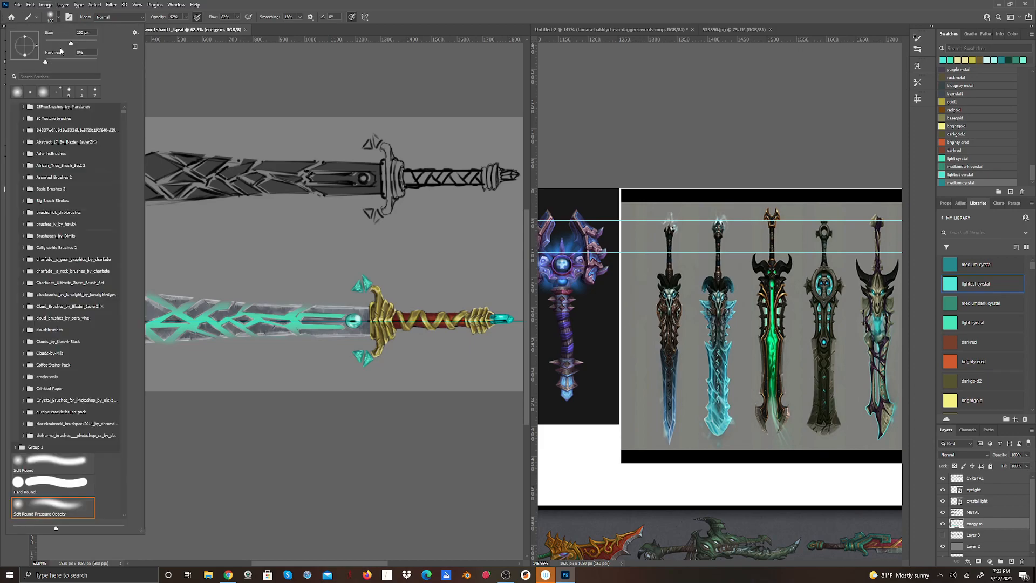
left_click_drag(70, 44, 65, 45)
key("Return")
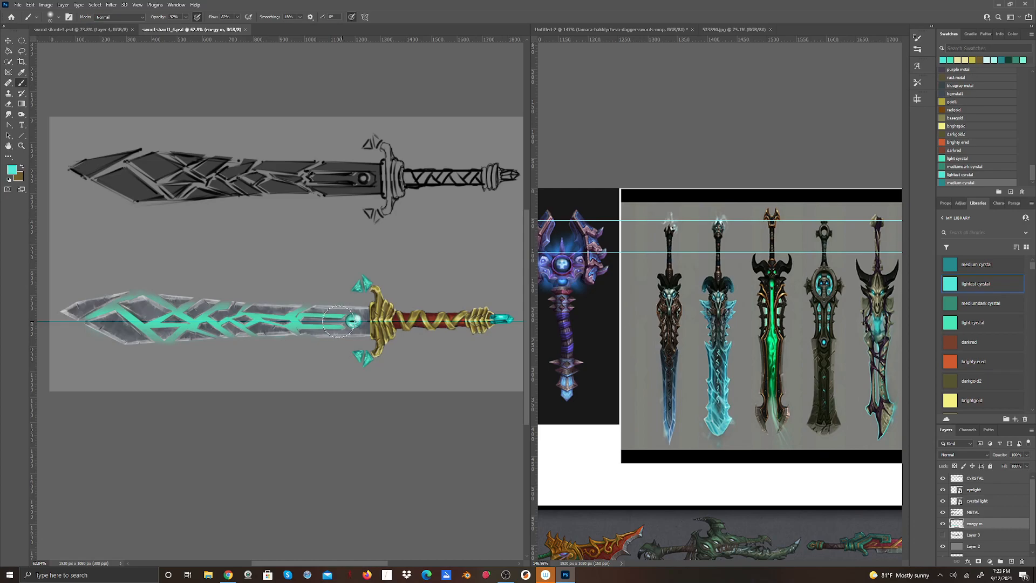
left_click_drag(295, 320, 173, 320)
left_click_drag(160, 317, 92, 317)
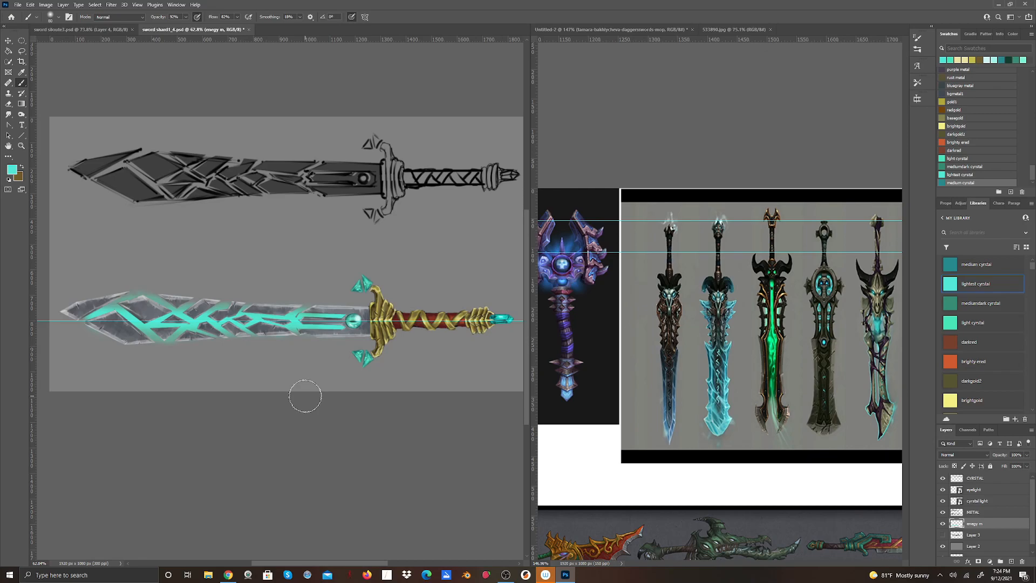
Paint highlights along the core of the blade glow with a smaller brush and a paler, brighter tint of the lighted crystal colour.
left_click(57, 19)
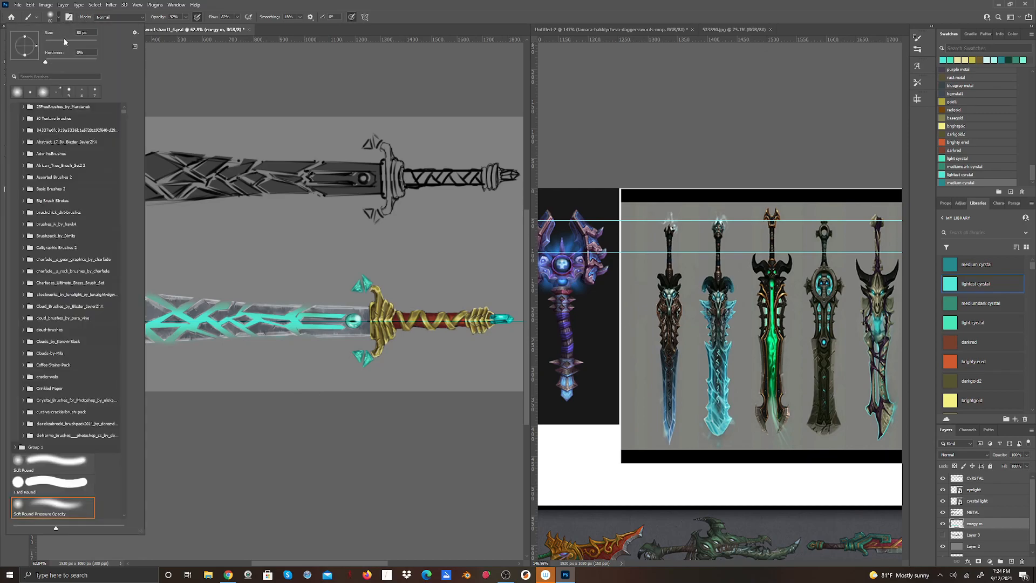
left_click_drag(64, 41, 56, 42)
left_click(74, 33)
left_click(304, 5)
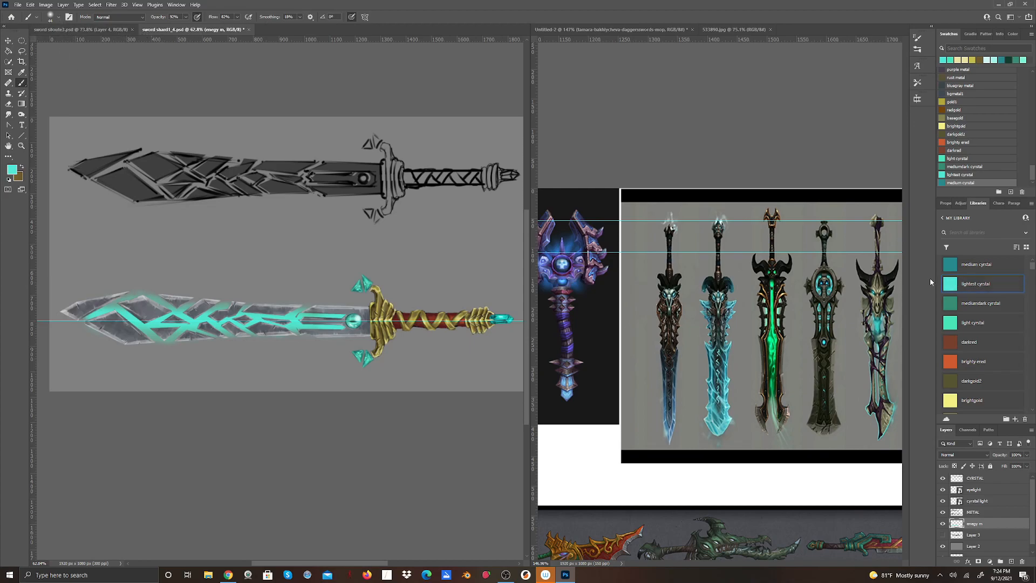
left_click(8, 172)
left_click(484, 130)
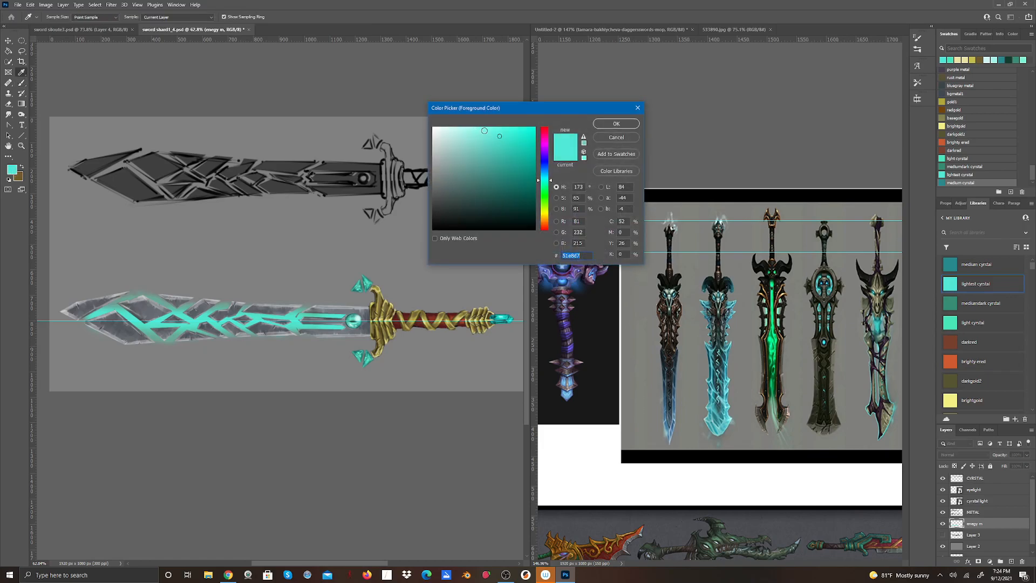
left_click(616, 123)
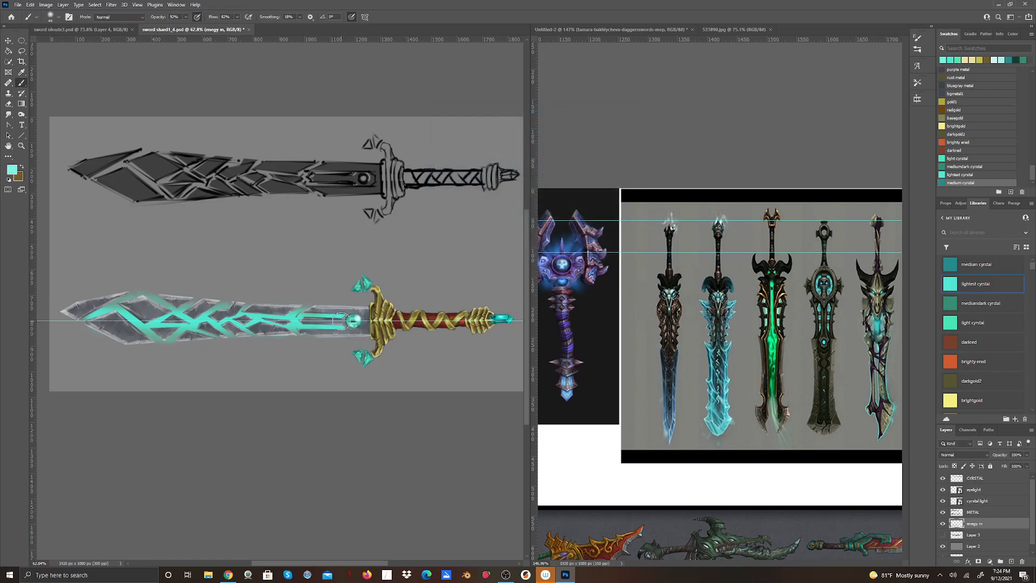
left_click_drag(334, 322, 102, 316)
mouse_move(280, 322)
left_mouse_down()
mouse_move(351, 319)
mouse_move(356, 331)
left_mouse_up()
Duplicate the enegy m layer and set the copy's blend mode to Overlay.
right_click(987, 524)
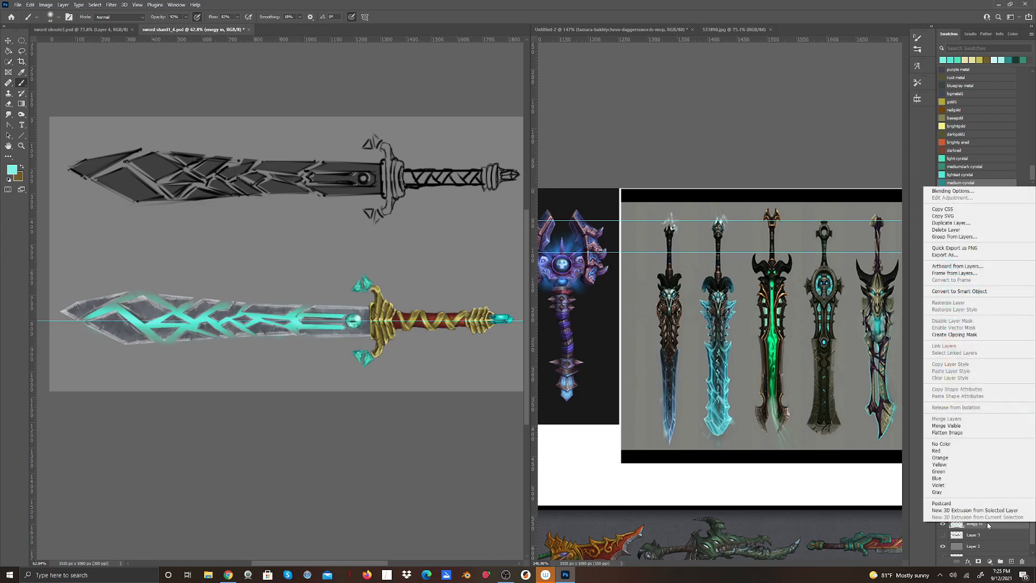
left_click(969, 223)
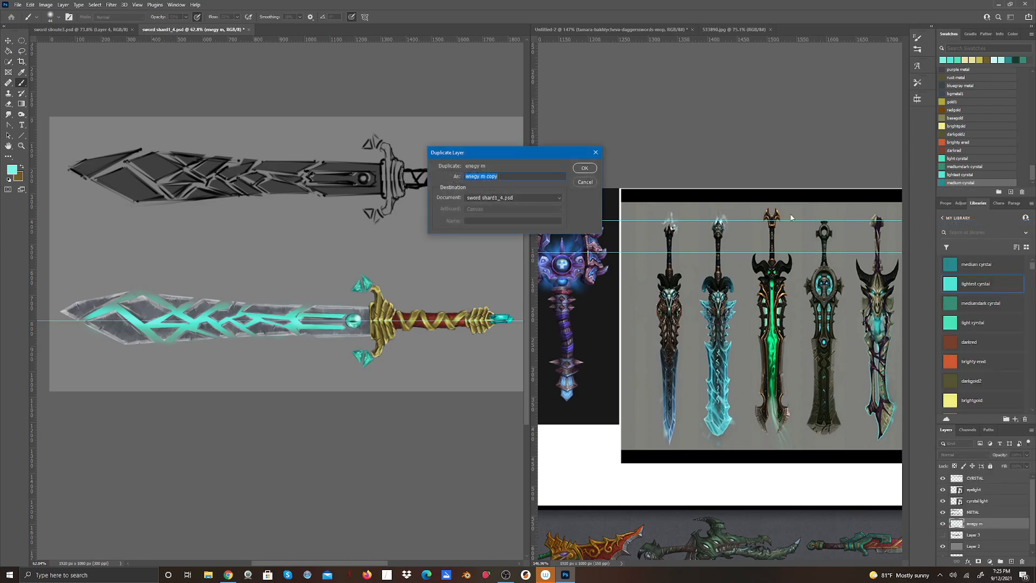
left_click(596, 167)
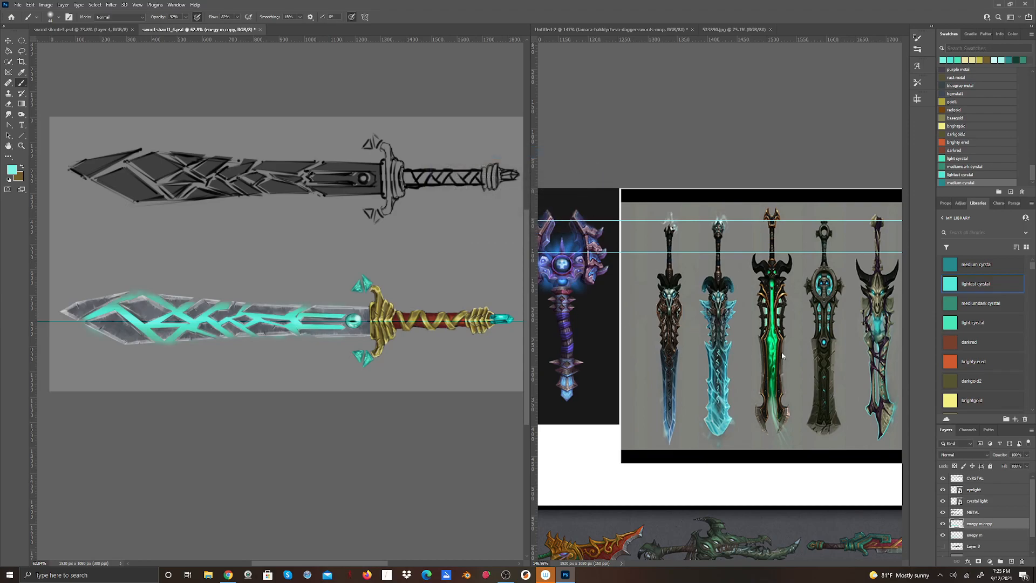
left_click(985, 455)
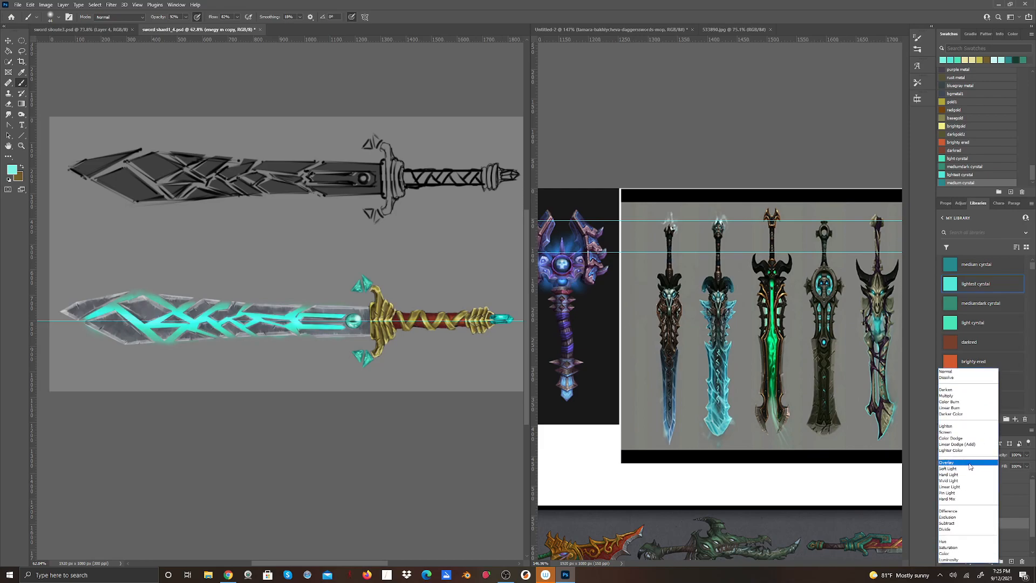
left_click(970, 464)
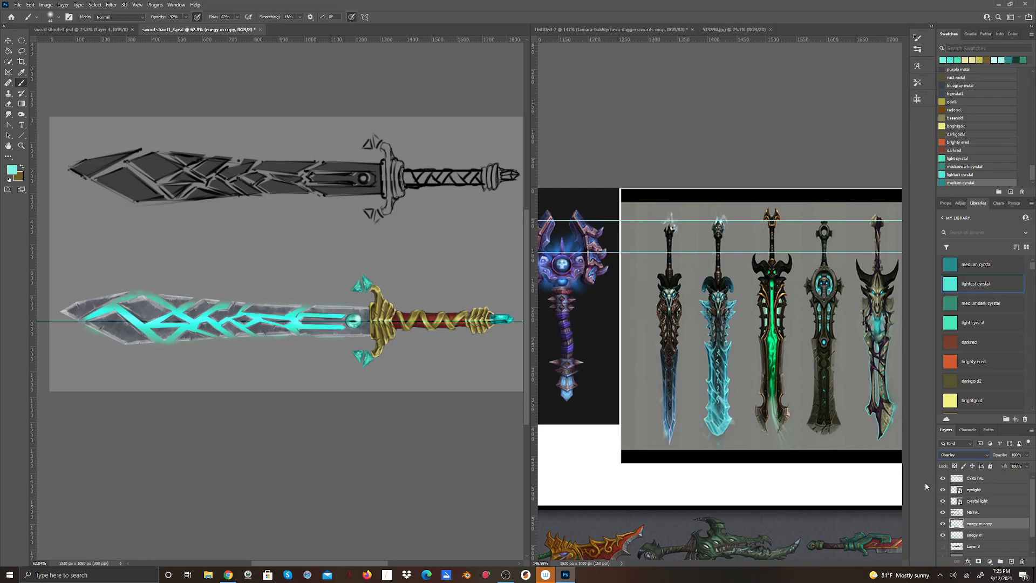
Duplicate the Overlay copy of the enegy m layer to intensify the blade's glow.
right_click(985, 526)
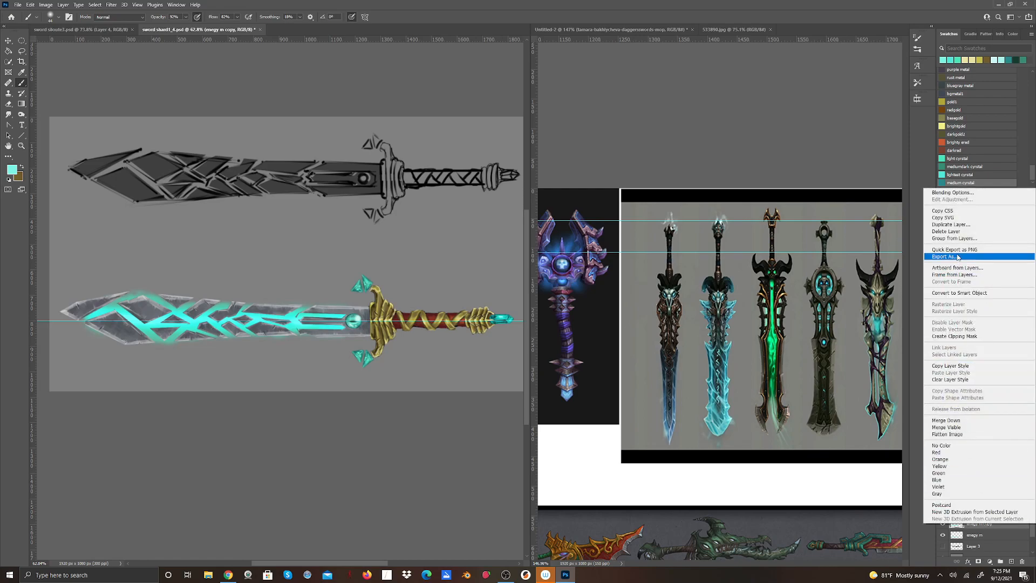
left_click(951, 224)
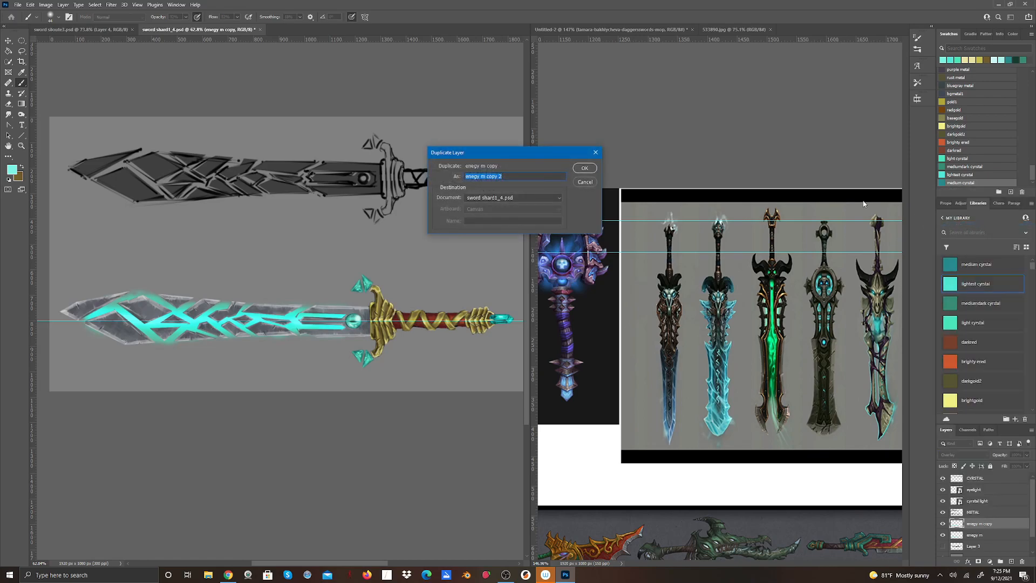
left_click(585, 168)
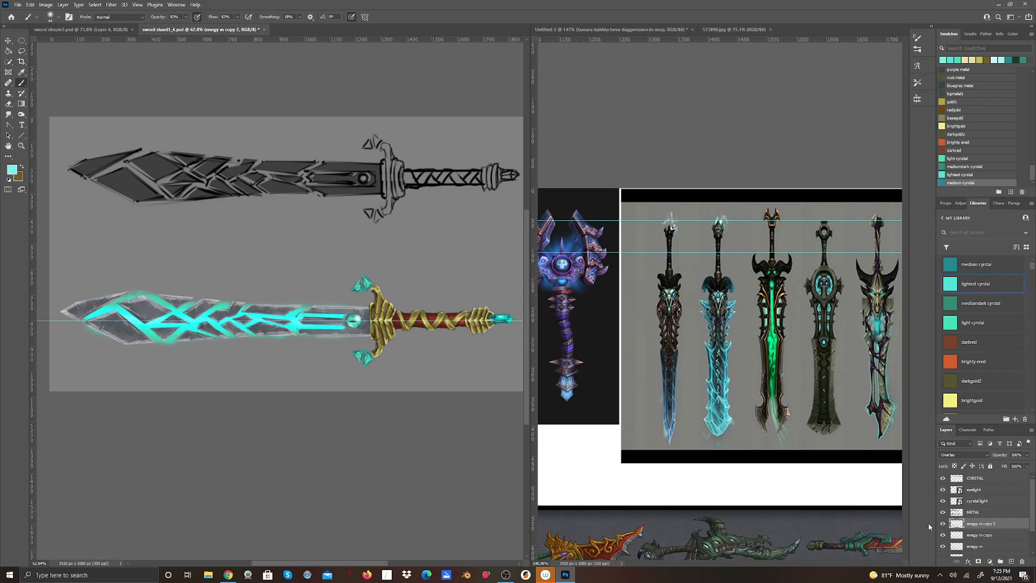
Convert the enegy m layer and its two copies together into one smart object.
left_click(979, 547, "shift")
right_click(982, 543)
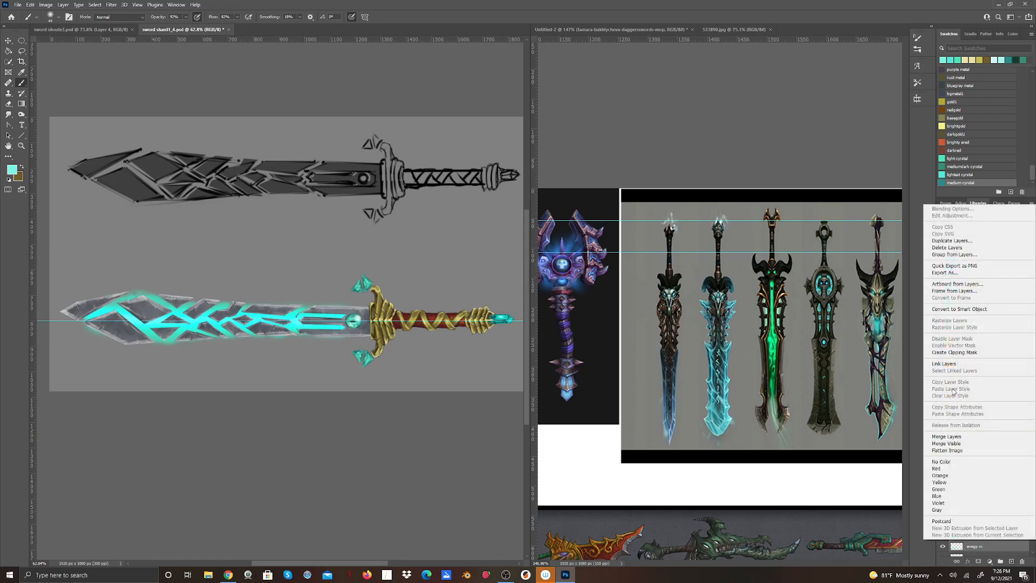
left_click(970, 311)
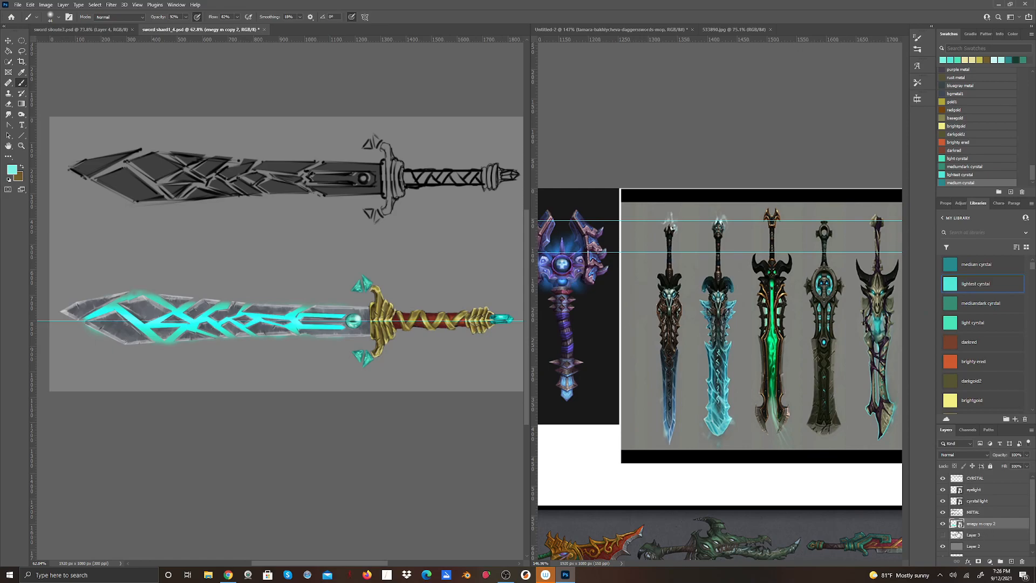
Compare the blade with and without the combined energy glow layer by switching its visibility.
left_click(944, 524)
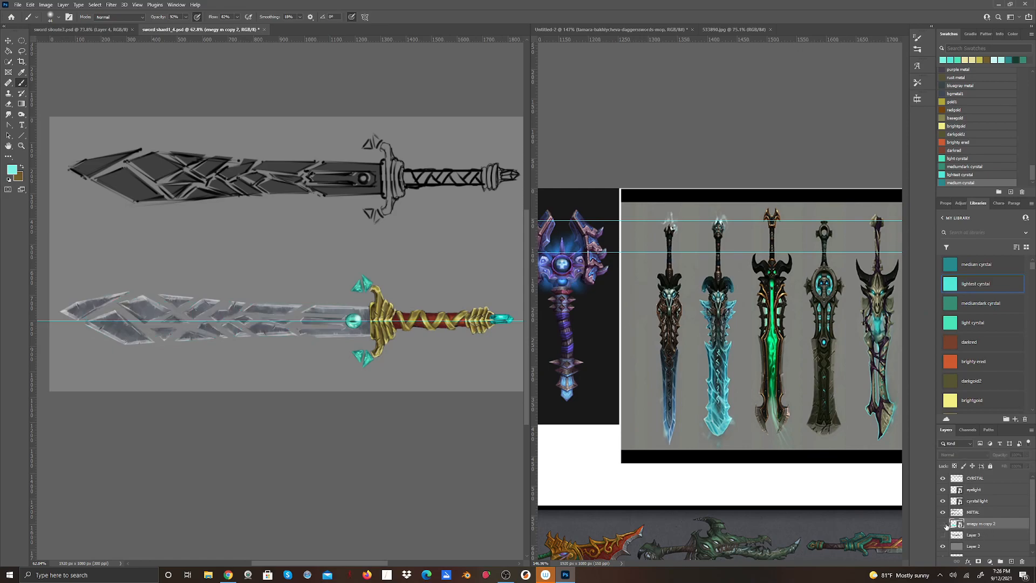
left_click(943, 523)
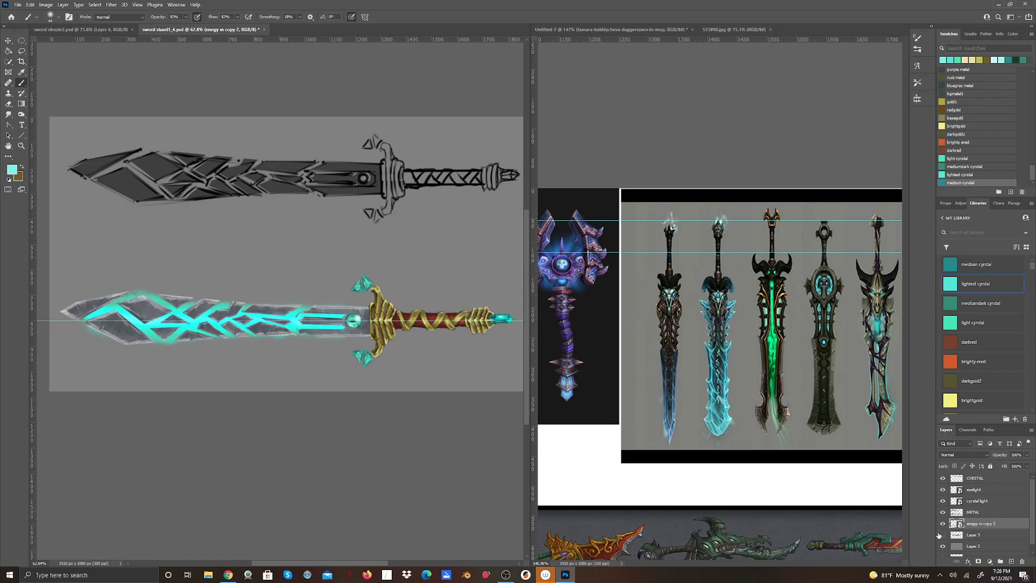
left_click(942, 535)
Add a new layer, move it just above the eyelight layer, and name it outerglow.
left_click(1011, 562)
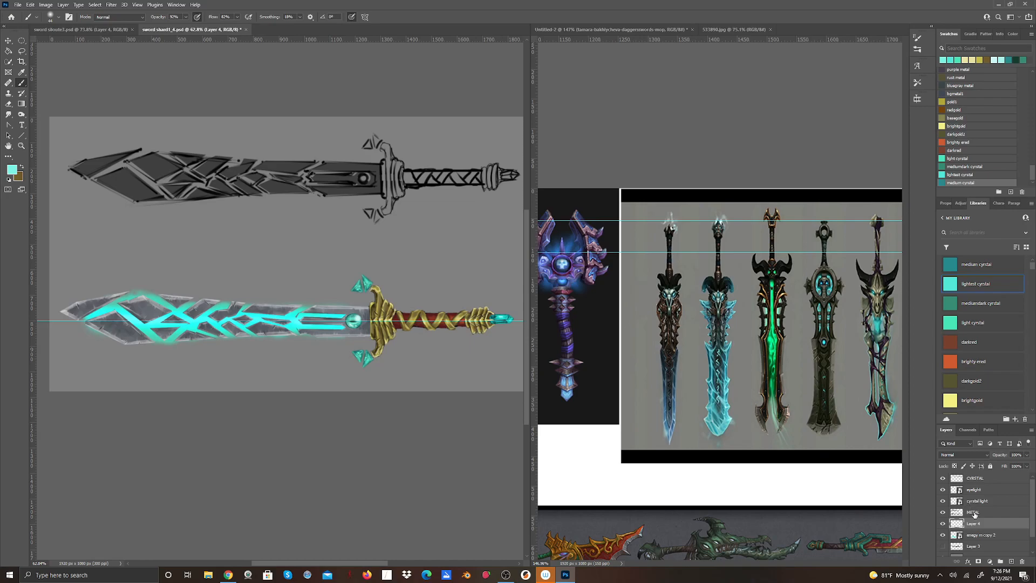
left_click_drag(979, 526, 977, 507)
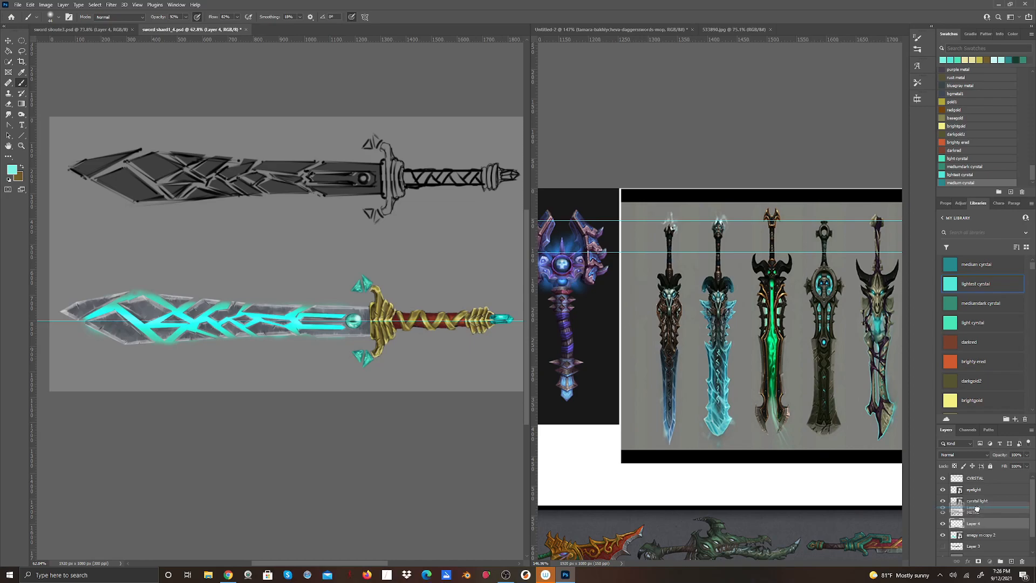
mouse_move(977, 508)
left_mouse_down()
mouse_move(969, 483)
mouse_move(974, 510)
mouse_move(975, 489)
left_mouse_up()
double_click(974, 489)
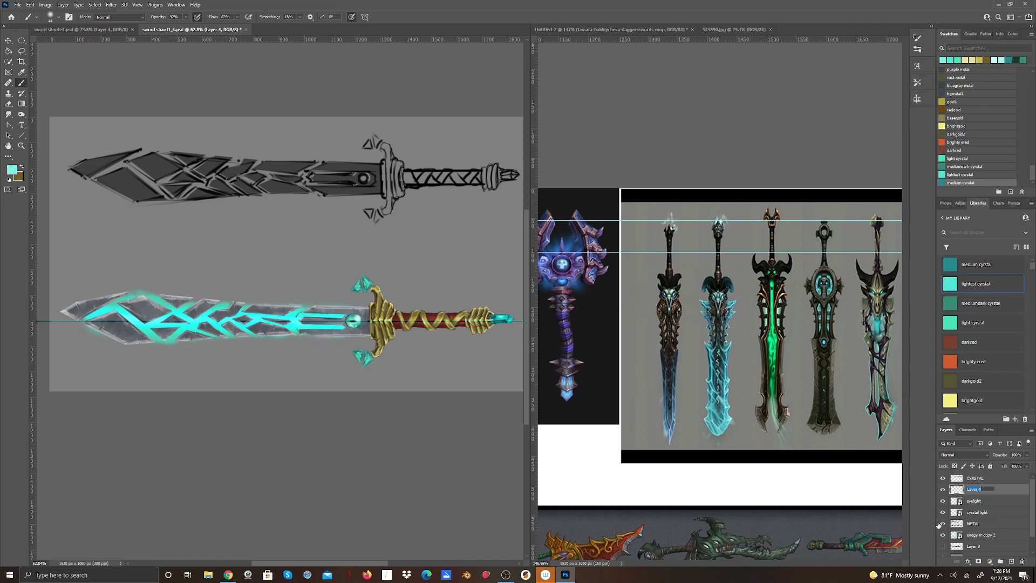
type("c")
key("Return")
Choose the Round Point Stiff brush and reduce its size for painting thin lightning strokes.
left_click(57, 17)
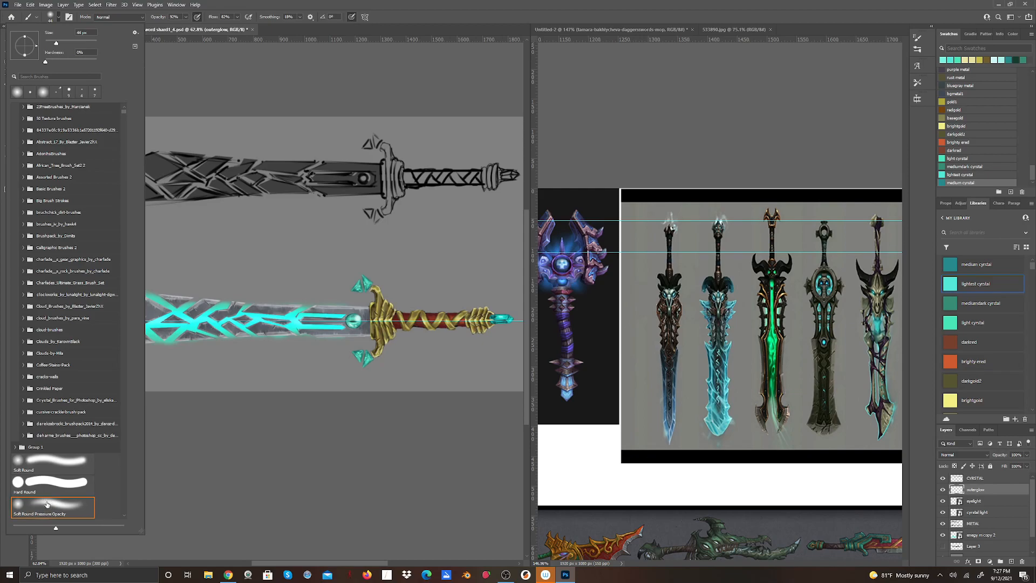
scroll(65, 488, "down", 2)
scroll(67, 490, "down", 3)
scroll(51, 493, "down", 1)
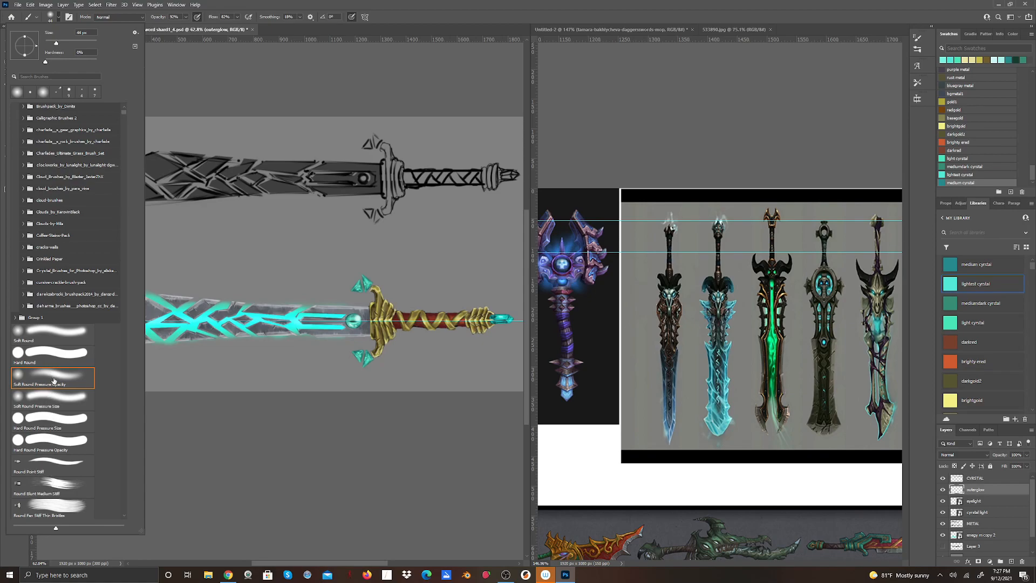
left_click(62, 467)
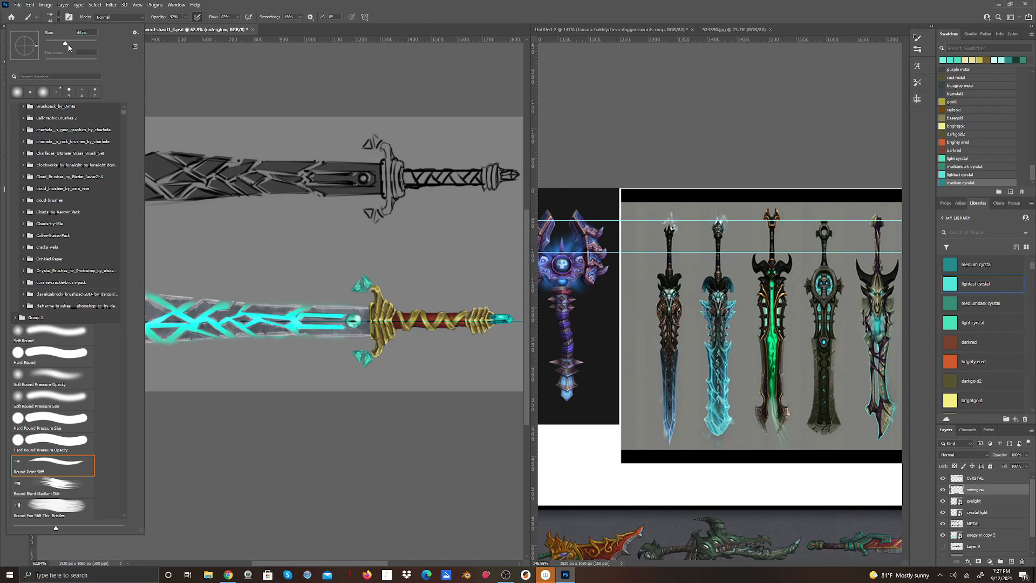
left_click_drag(66, 44, 53, 44)
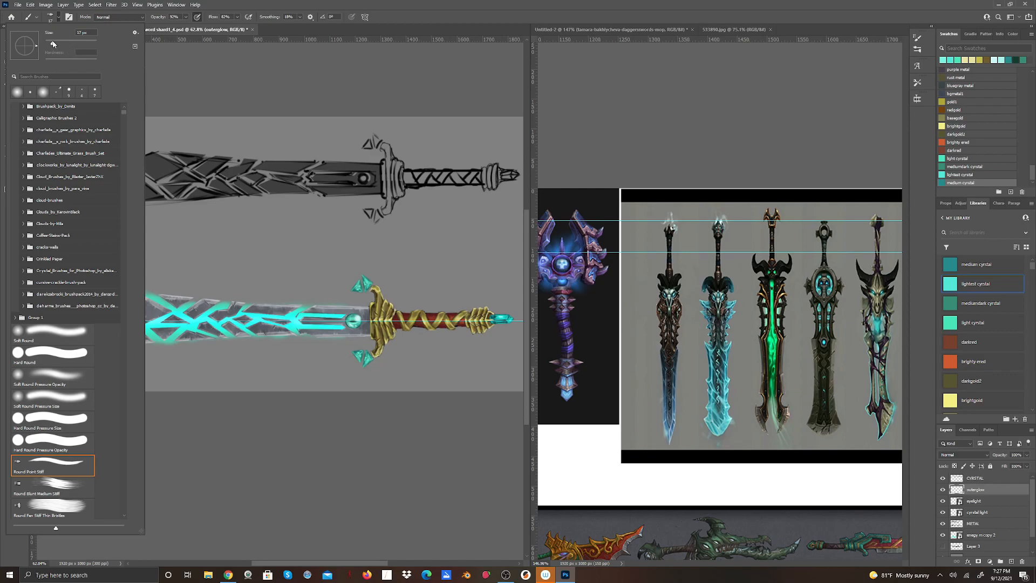
left_click(245, 4)
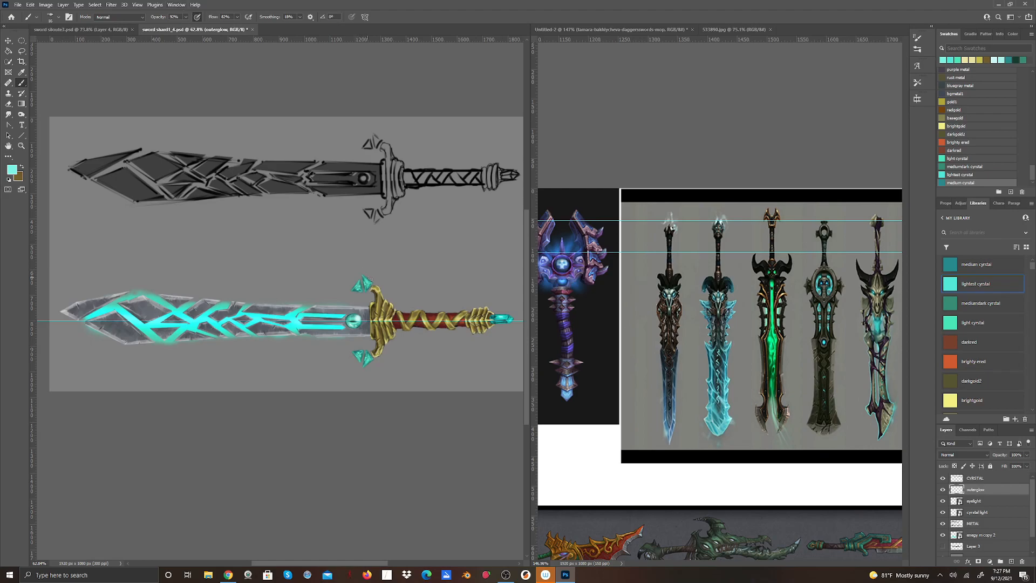
left_click_drag(373, 283, 365, 259)
mouse_move(339, 297)
left_mouse_down()
mouse_move(325, 295)
mouse_move(338, 302)
mouse_move(330, 305)
left_mouse_up()
key("ctrl+z")
key("ctrl+z")
key("ctrl+z")
key("ctrl+z")
Paint thin branching lightning arcs in lighted crystal teal around the pommel crystal, the guard crystals and the blade's edges on the outerglow layer.
mouse_move(502, 313)
left_mouse_down()
mouse_move(515, 295)
mouse_move(503, 329)
mouse_move(514, 333)
left_mouse_up()
left_click_drag(361, 287, 334, 300)
mouse_move(293, 328)
left_mouse_down()
mouse_move(276, 299)
mouse_move(249, 321)
mouse_move(241, 299)
mouse_move(252, 298)
mouse_move(266, 342)
mouse_move(269, 326)
mouse_move(252, 343)
mouse_move(228, 303)
mouse_move(209, 297)
mouse_move(217, 315)
mouse_move(187, 348)
mouse_move(163, 336)
left_mouse_up()
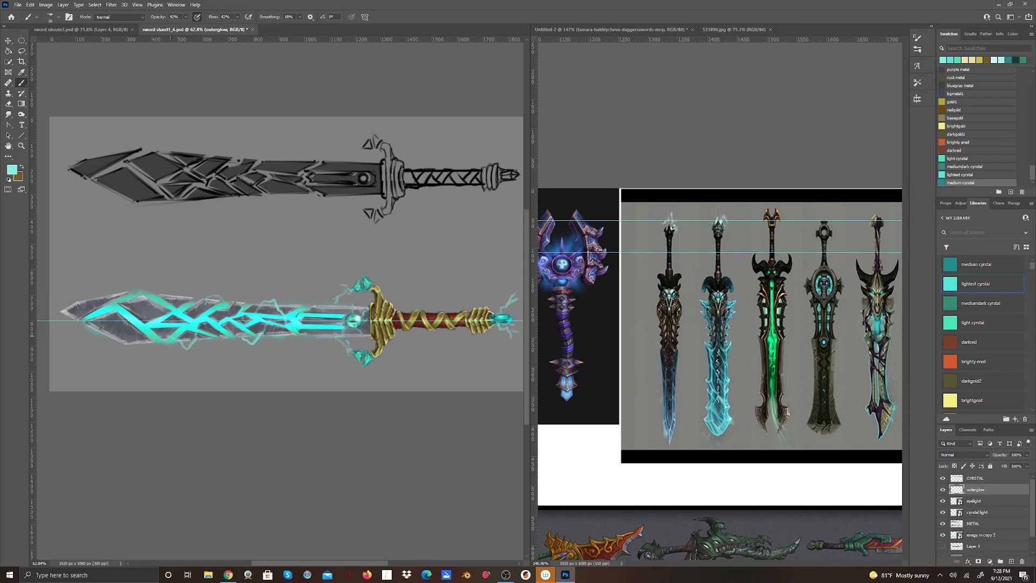
mouse_move(158, 296)
left_mouse_down()
mouse_move(142, 281)
mouse_move(126, 298)
left_mouse_up()
left_click_drag(149, 345, 142, 356)
left_click_drag(114, 300, 84, 286)
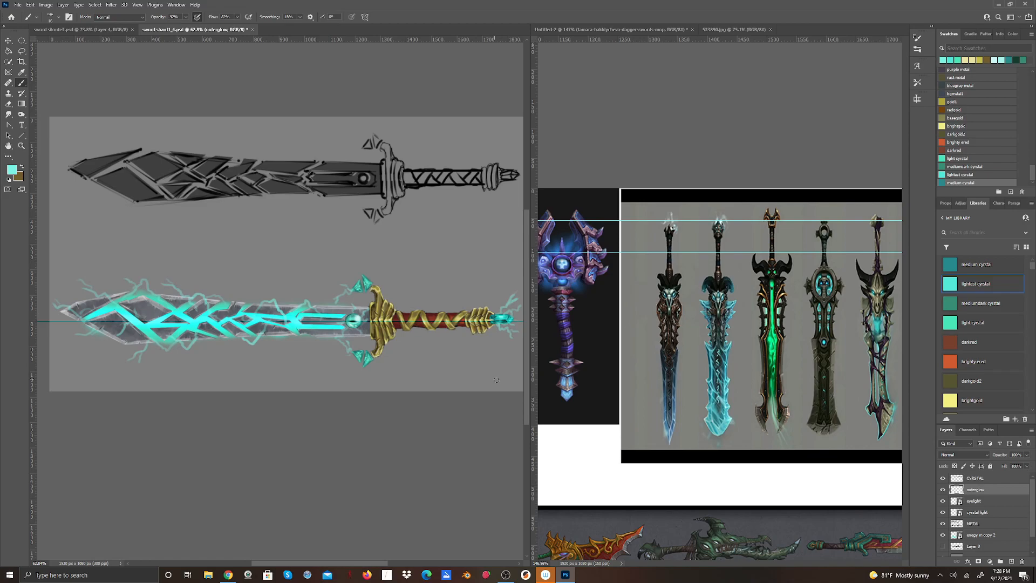
Erase the lightning arcs around the pommel crystal with a larger eraser.
scroll(393, 555, "right", 3)
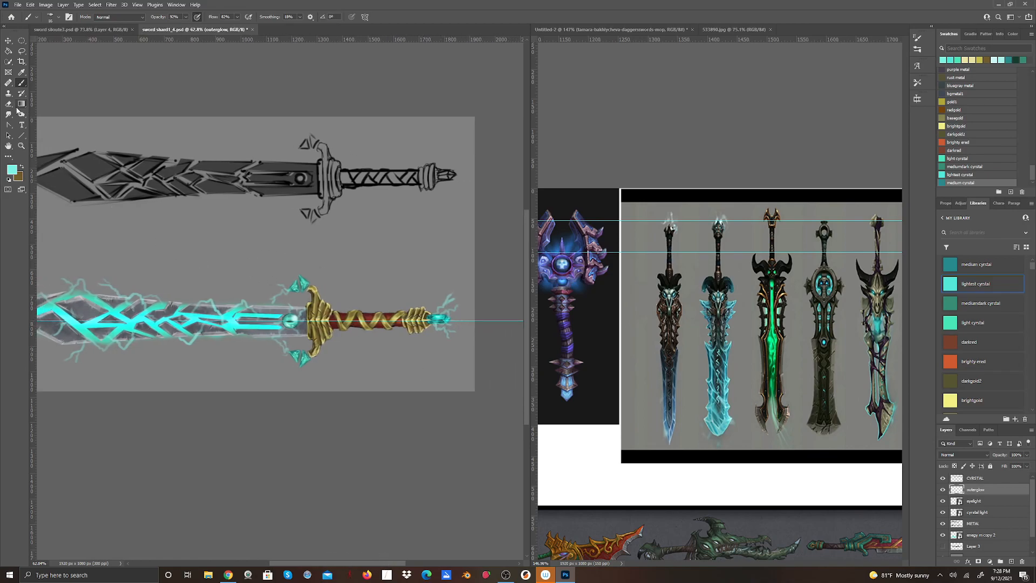
key("e")
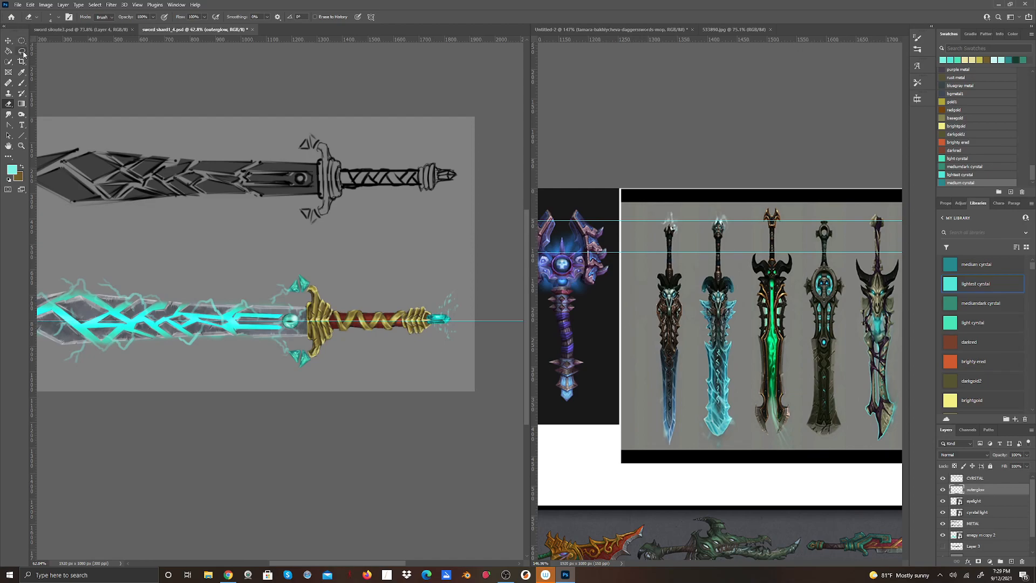
left_click(51, 17)
left_click_drag(46, 44, 54, 46)
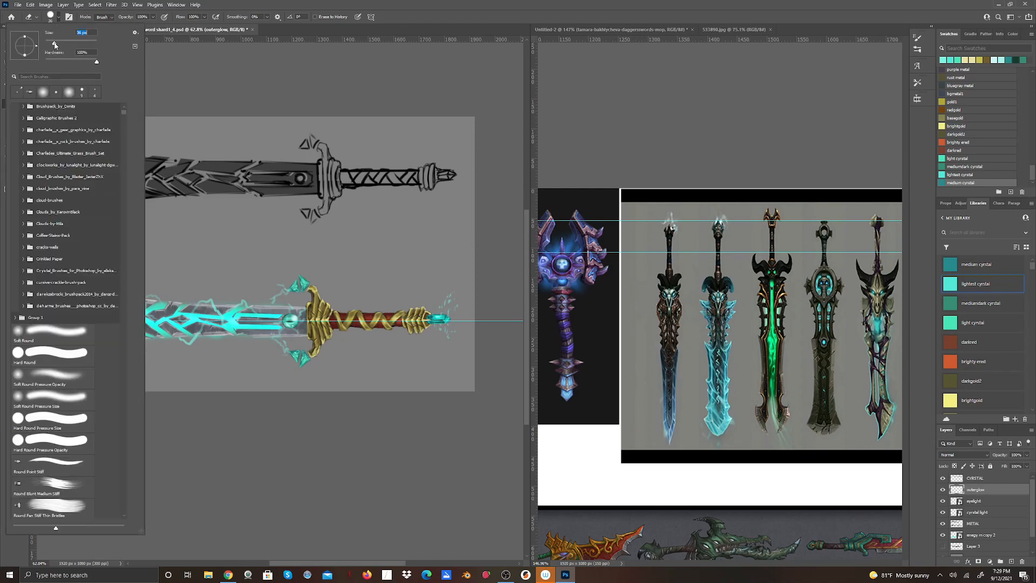
left_click_drag(444, 310, 443, 299)
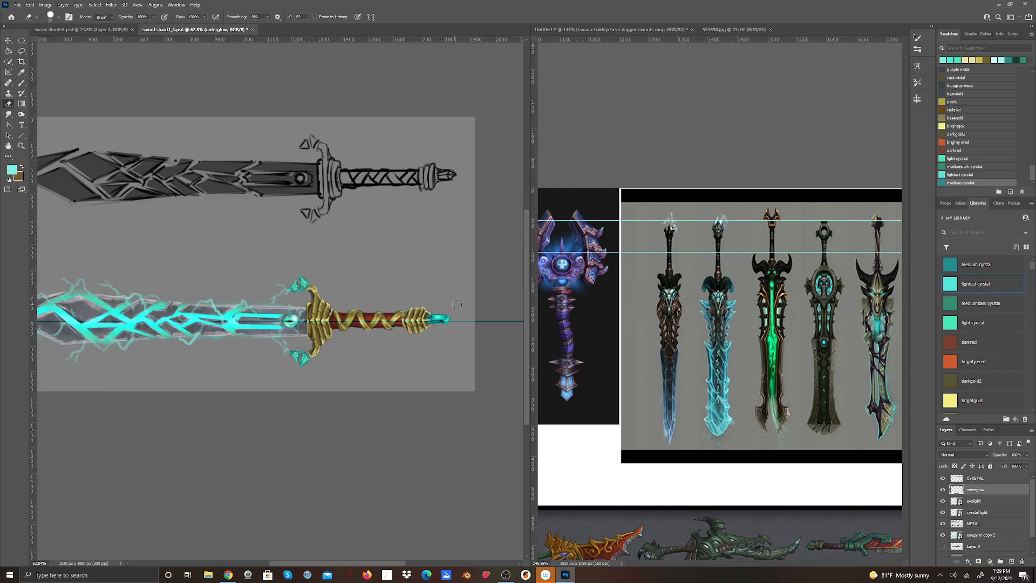
left_click_drag(370, 557, 359, 554)
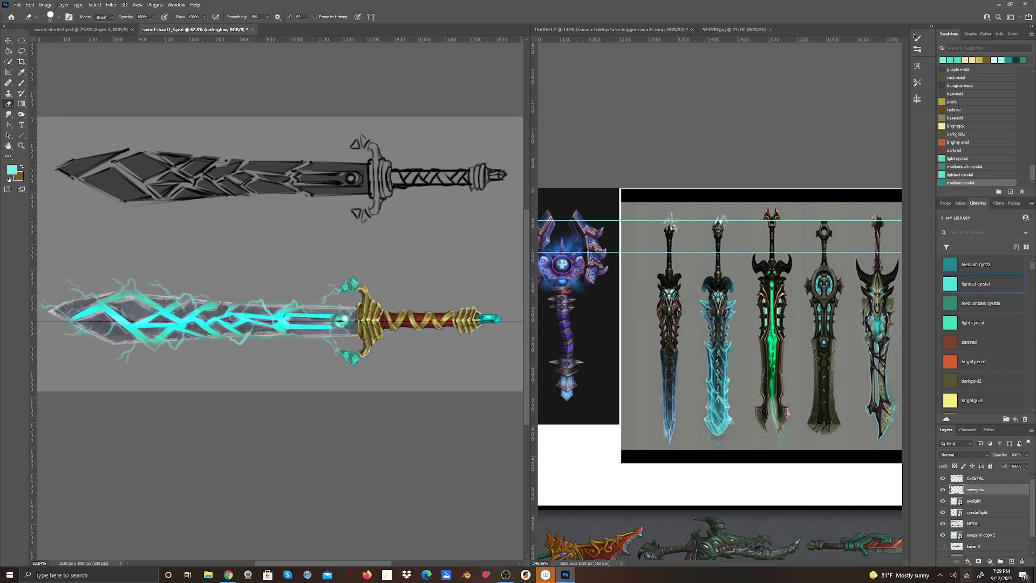
Duplicate the outerglow layer and set the copy's blend mode to Overlay.
right_click(987, 490)
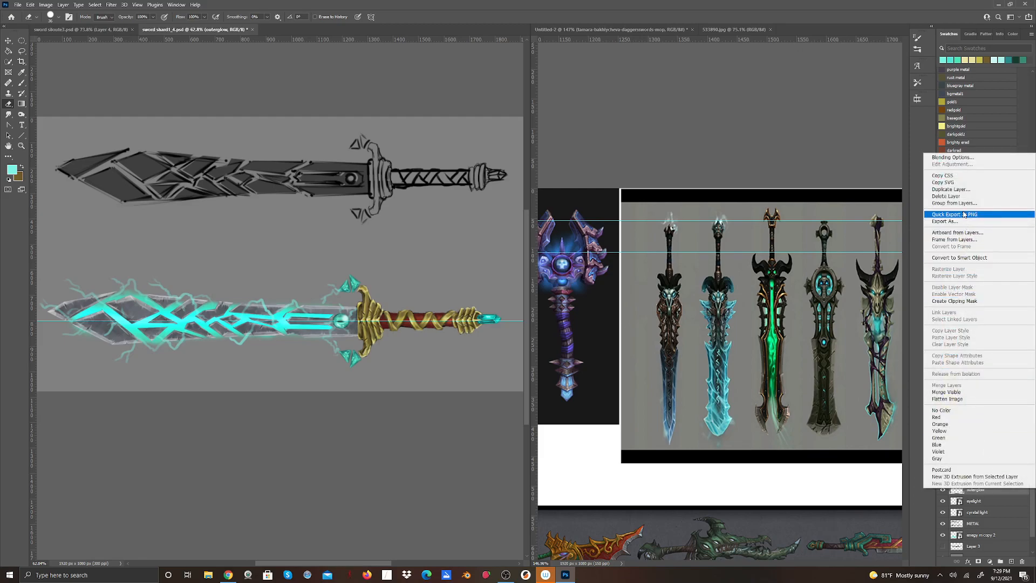
left_click(963, 189)
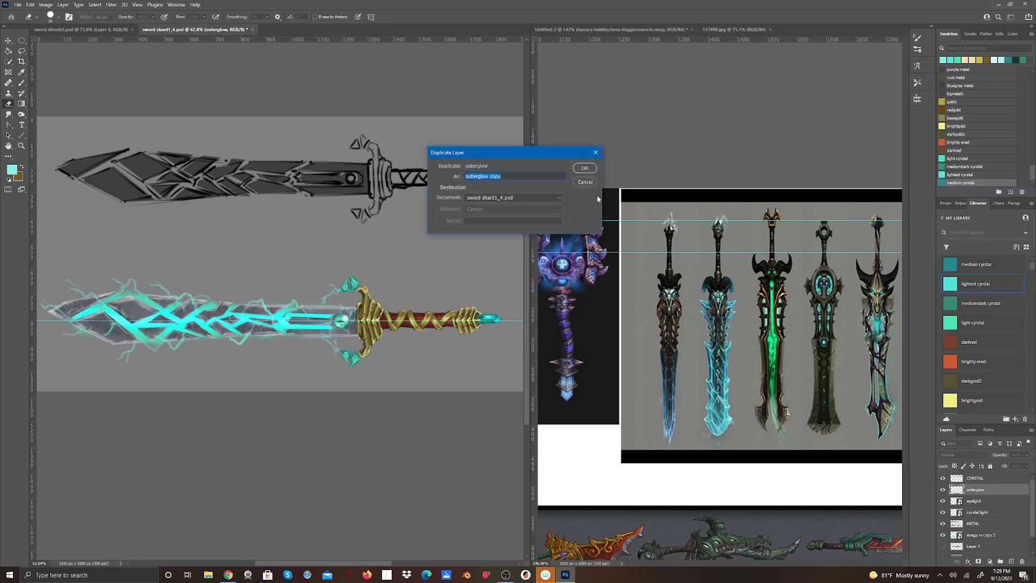
left_click(585, 167)
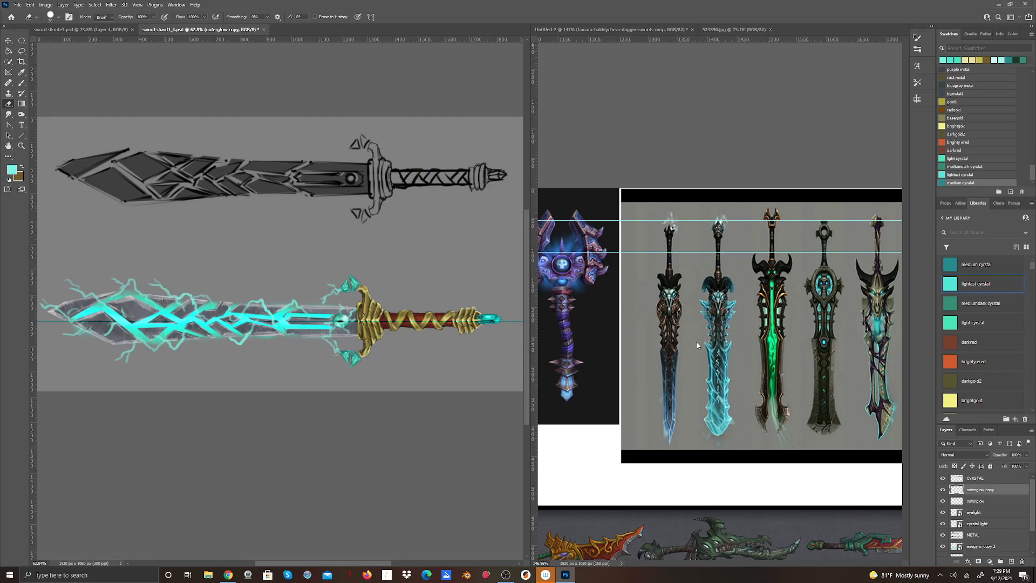
left_click(987, 453)
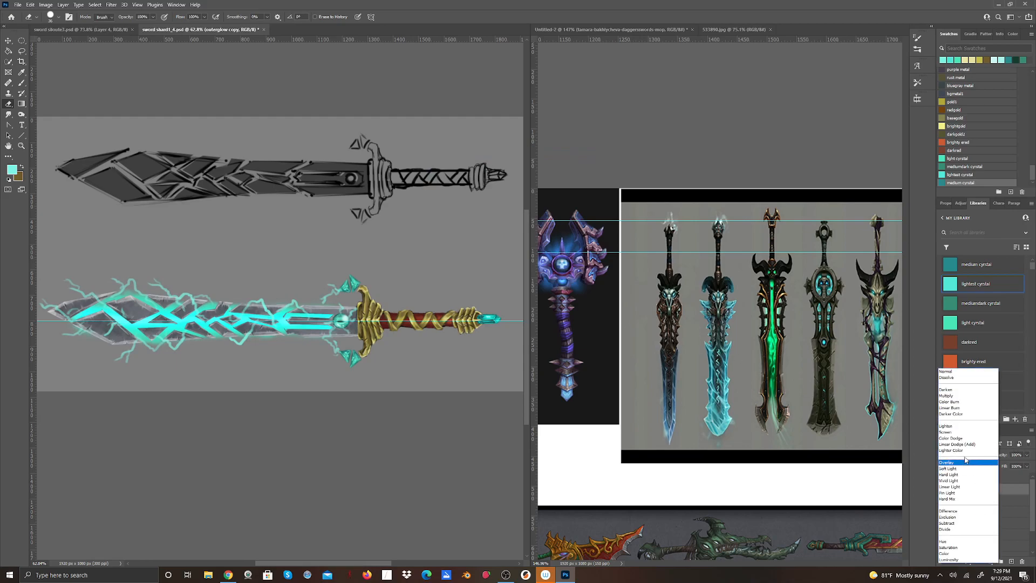
left_click(963, 463)
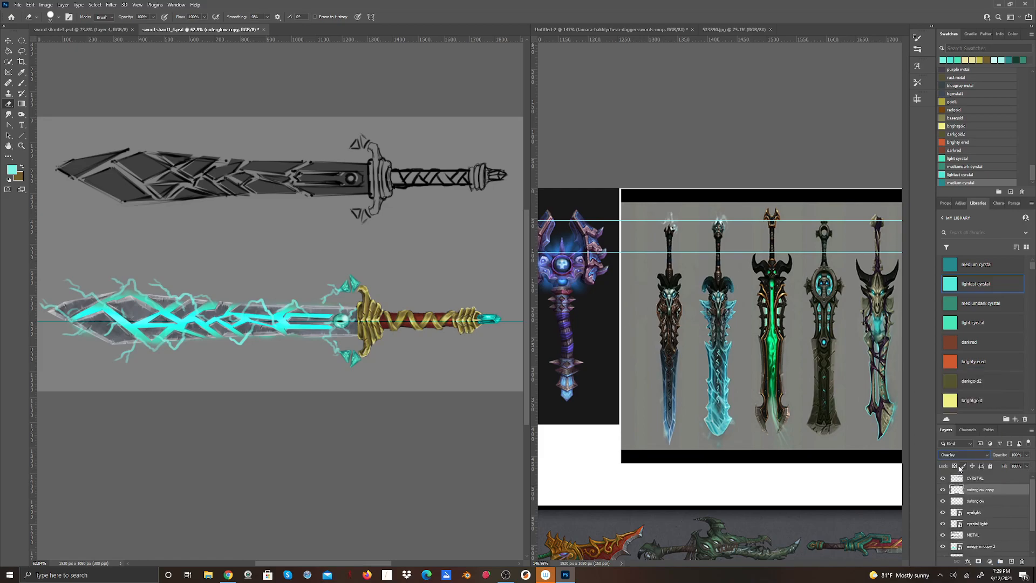
Duplicate the Overlay copy of the outerglow layer to strengthen the lightning.
right_click(988, 494)
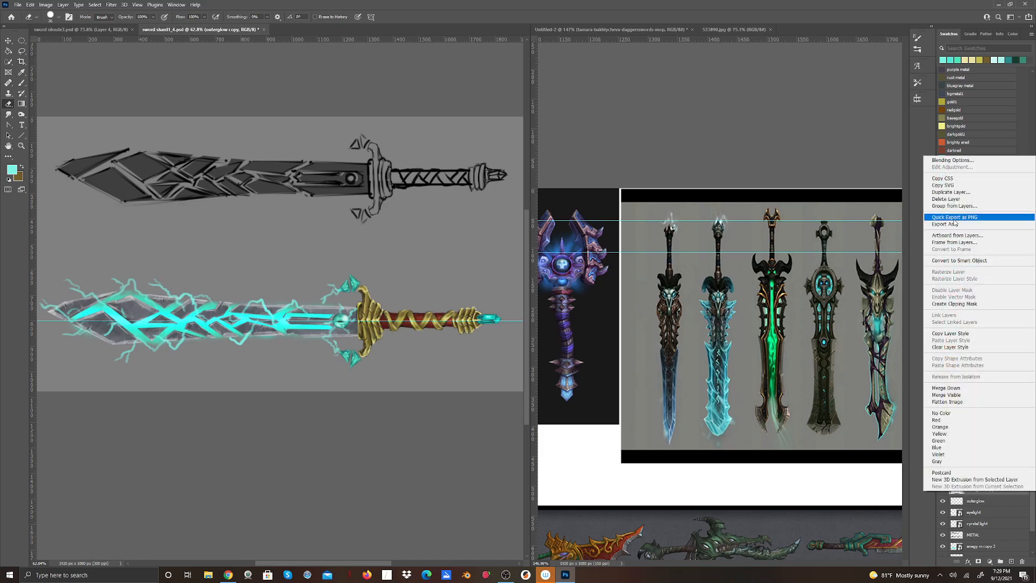
left_click(975, 193)
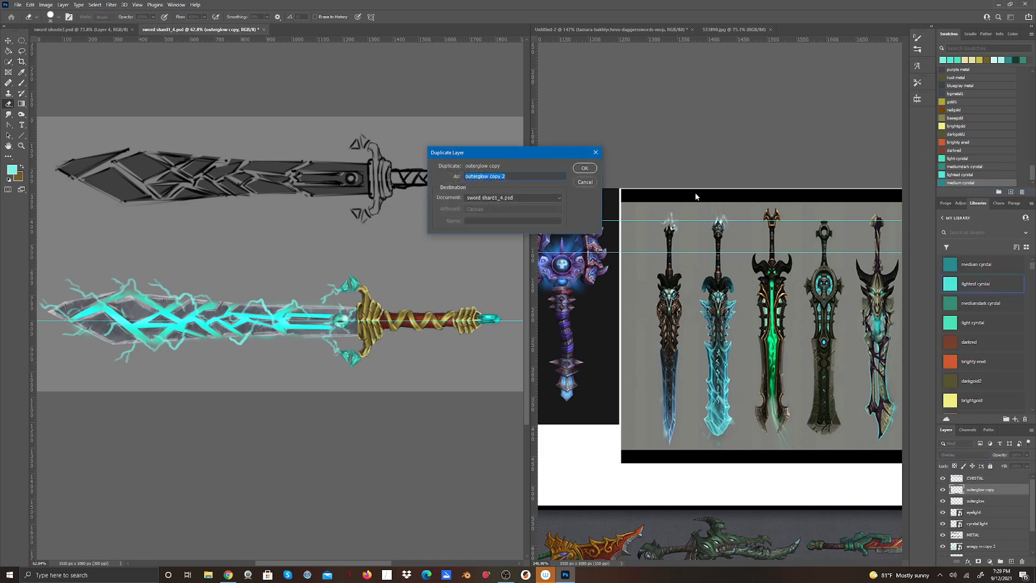
left_click(583, 167)
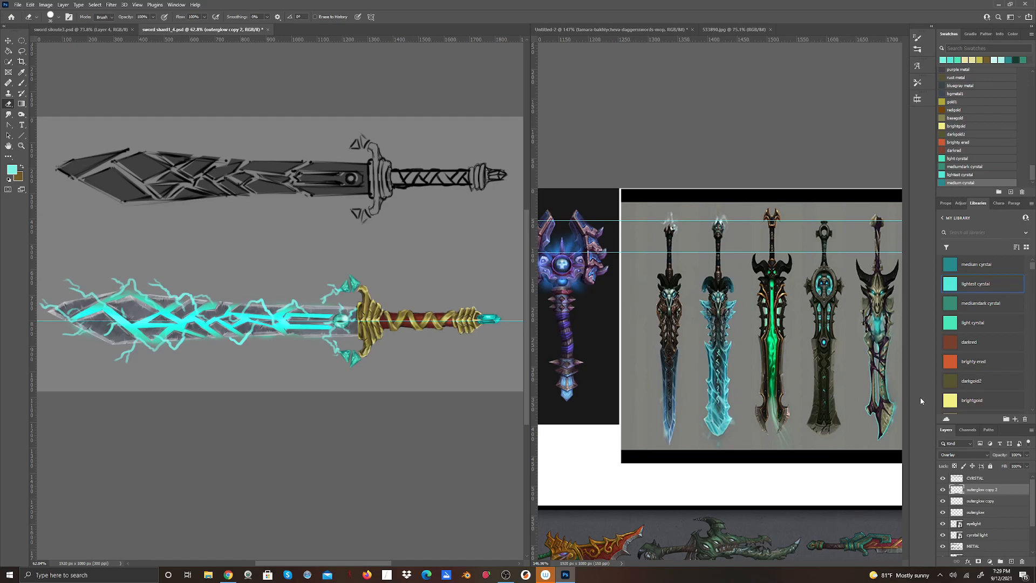
Convert the two outerglow copies together into one smart object.
left_click(991, 501, "ctrl")
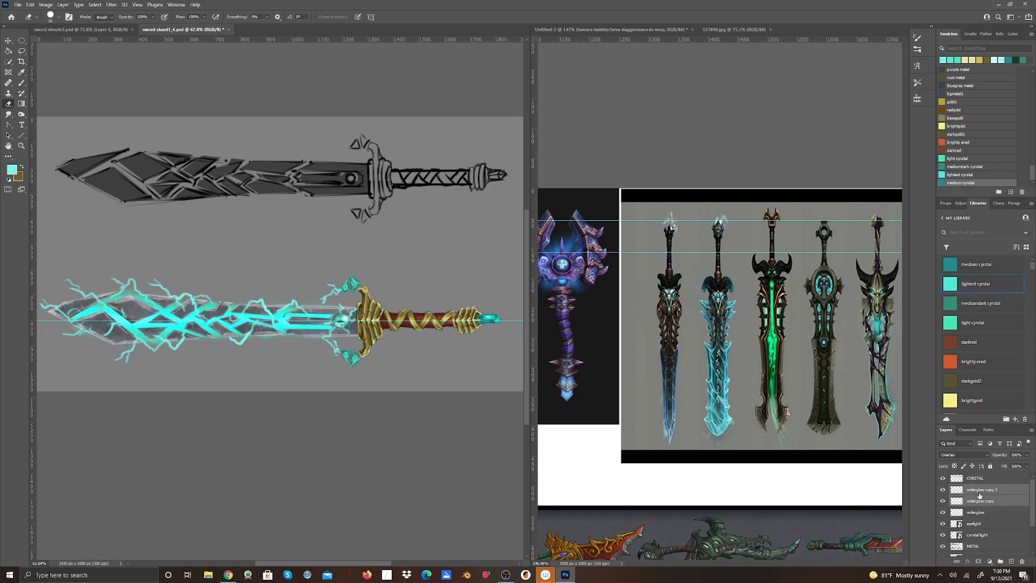
right_click(979, 495)
left_click(960, 263)
Compare the lightning with and without the outerglow smart object, and lower that layer's opacity.
left_click(942, 490)
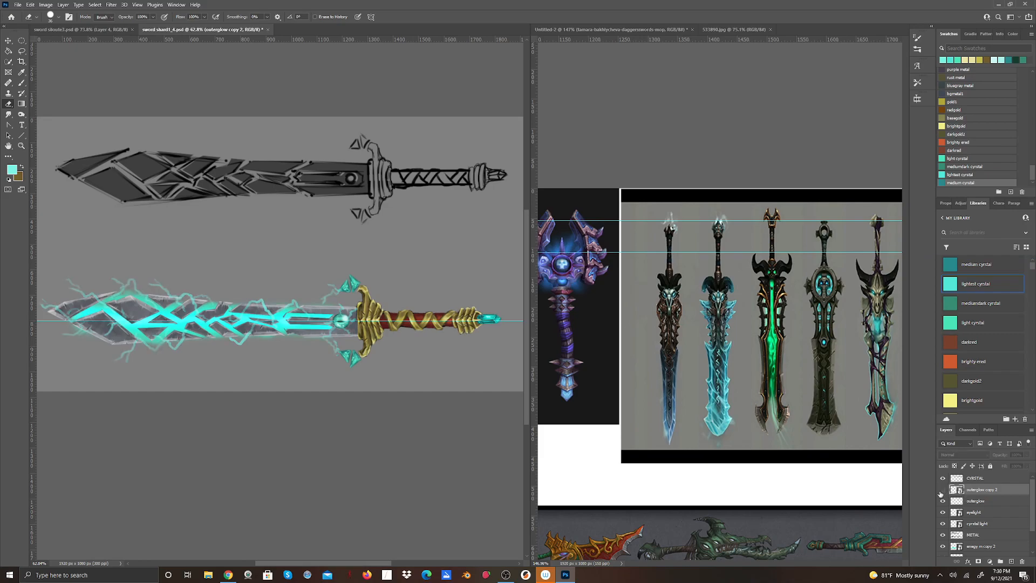
left_click(941, 491)
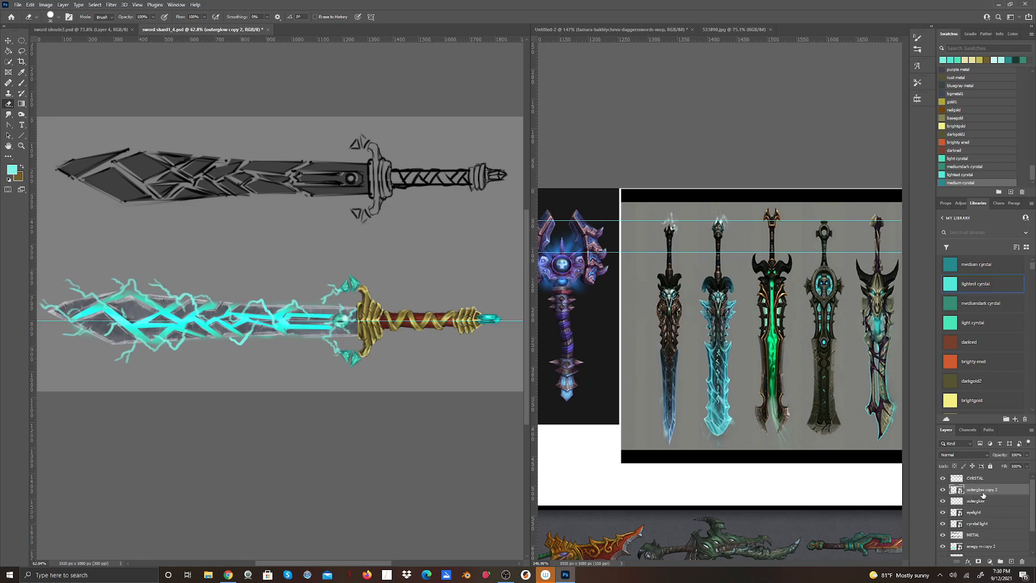
left_click(1027, 454)
left_click_drag(1026, 465, 1008, 474)
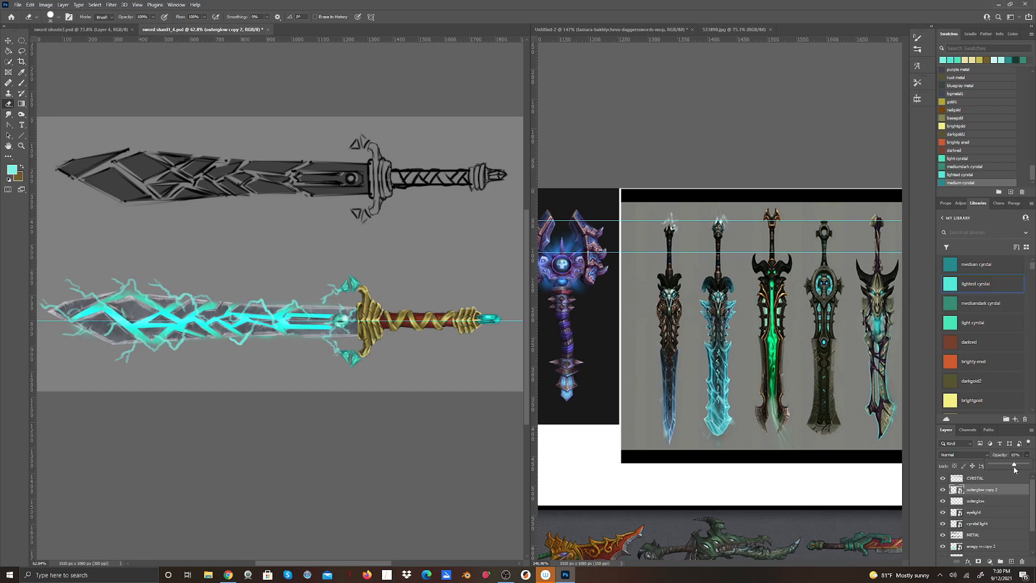
Add an Outer Glow effect to the outerglow smart object, using the gradient fill, a different contour and a slightly raised spread.
left_click(966, 563)
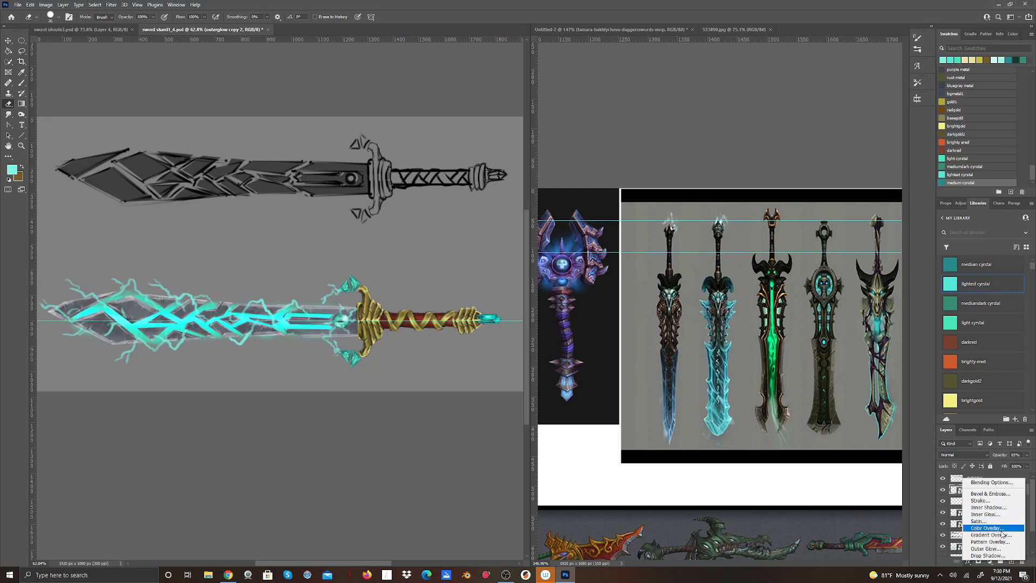
left_click(998, 550)
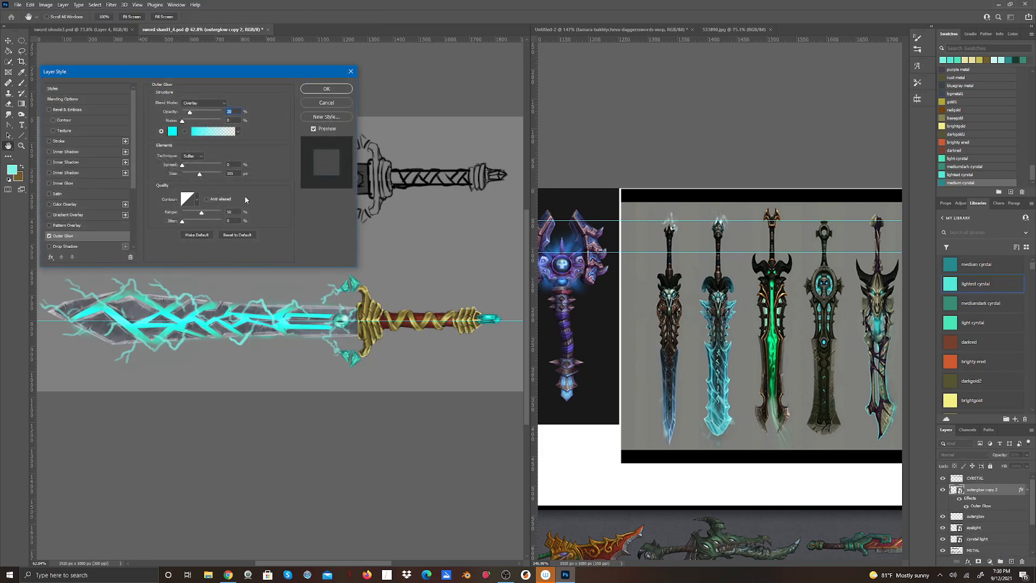
left_click_drag(182, 80, 676, 118)
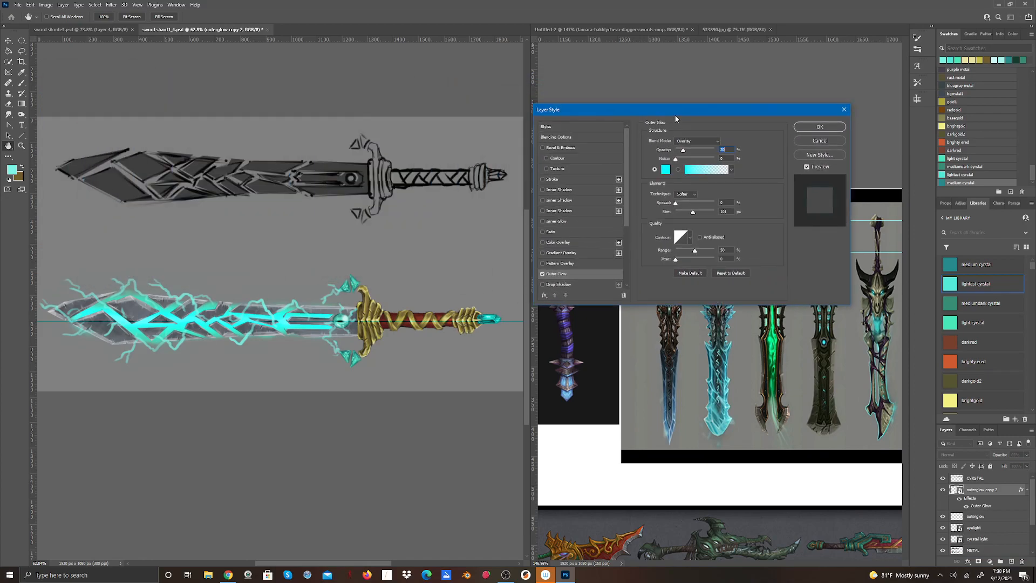
left_click(678, 169)
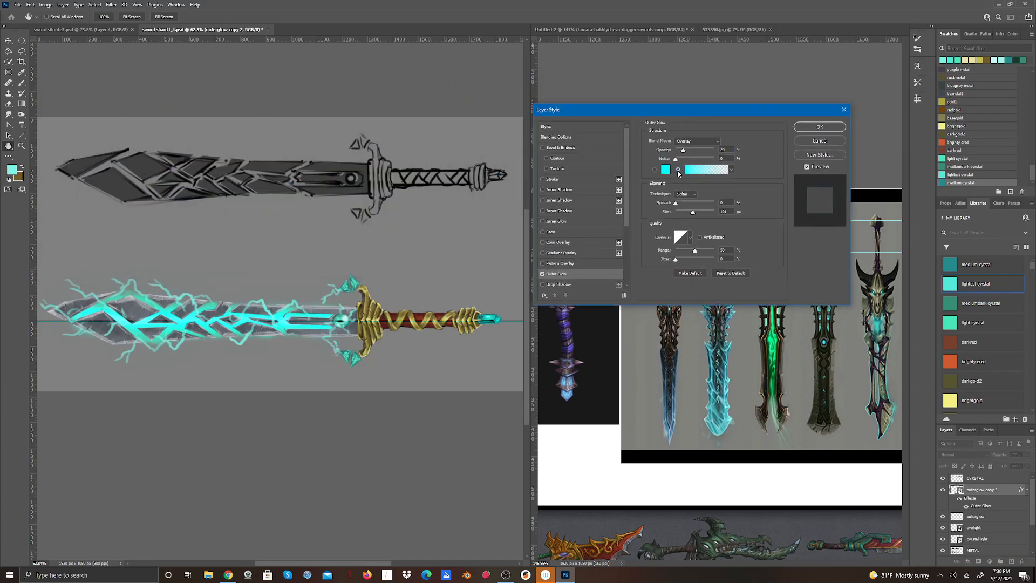
left_click(690, 238)
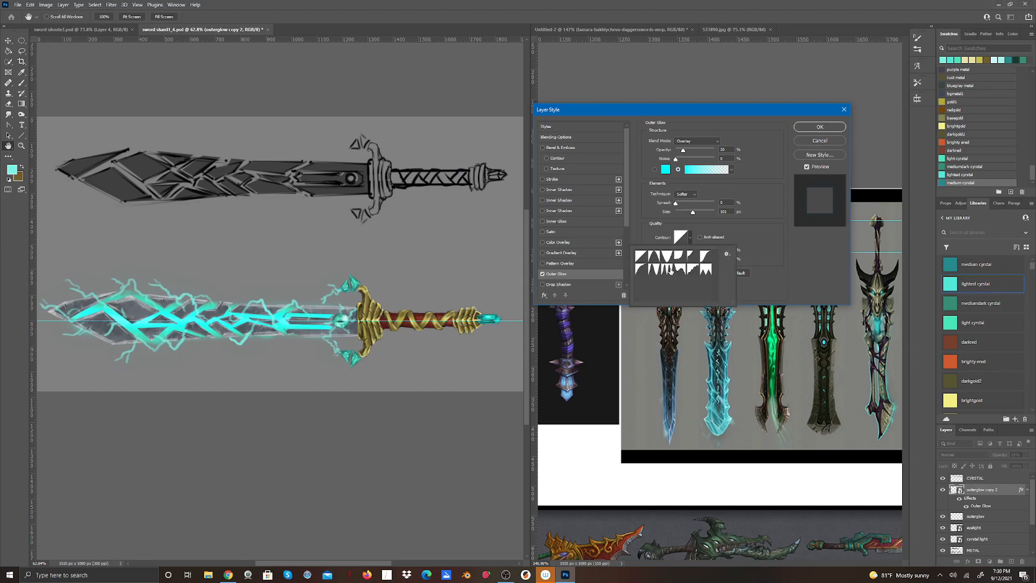
left_click(690, 274)
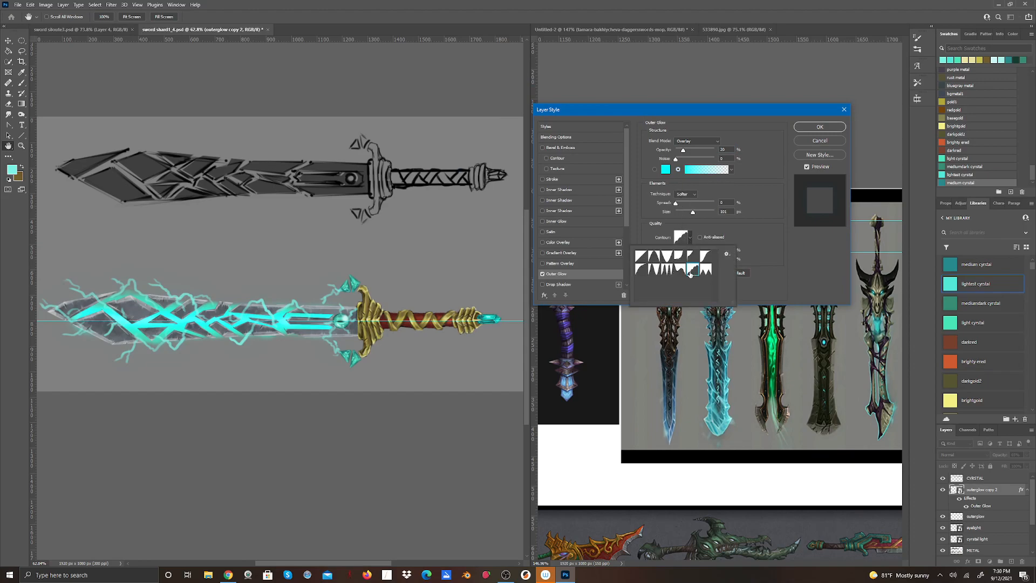
left_click(678, 203)
mouse_move(678, 203)
left_mouse_down()
mouse_move(693, 204)
mouse_move(669, 205)
mouse_move(680, 207)
left_mouse_up()
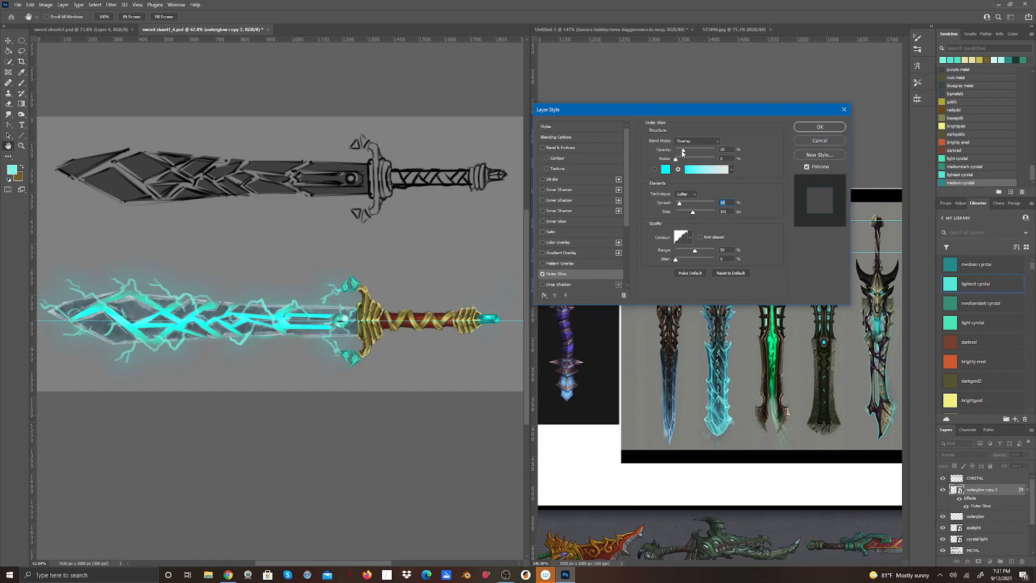
Set the Outer Glow's opacity to 47% and switch its contour to the V-shaped preset.
mouse_move(688, 153)
left_mouse_down()
mouse_move(709, 157)
mouse_move(694, 169)
left_mouse_up()
left_click_drag(689, 161, 678, 180)
left_click(690, 238)
left_click(667, 256)
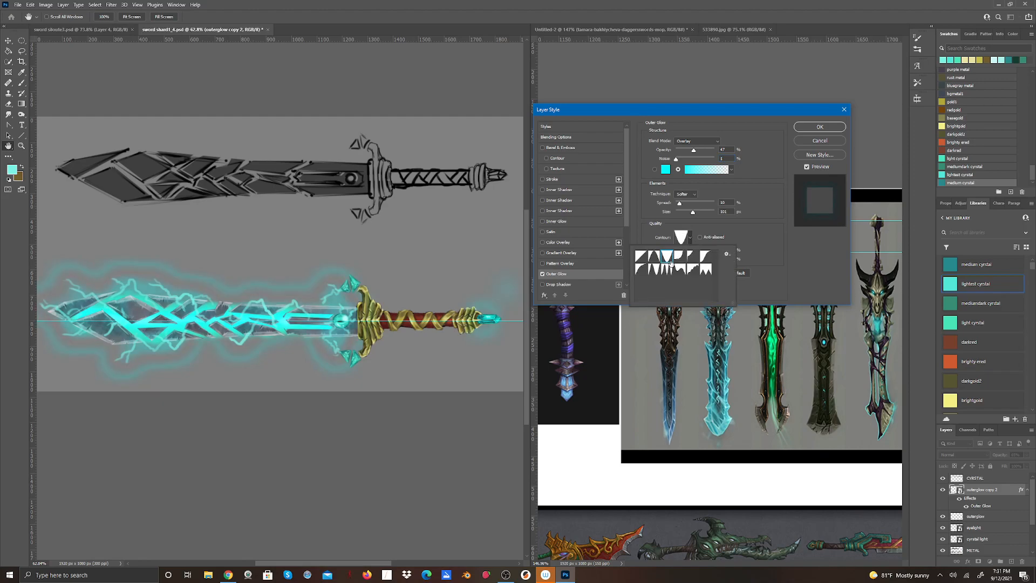
Try the Outer Glow's contour presets in turn and settle on the rounded stair-step contour.
left_click(676, 257)
left_click(640, 257)
left_click(652, 259)
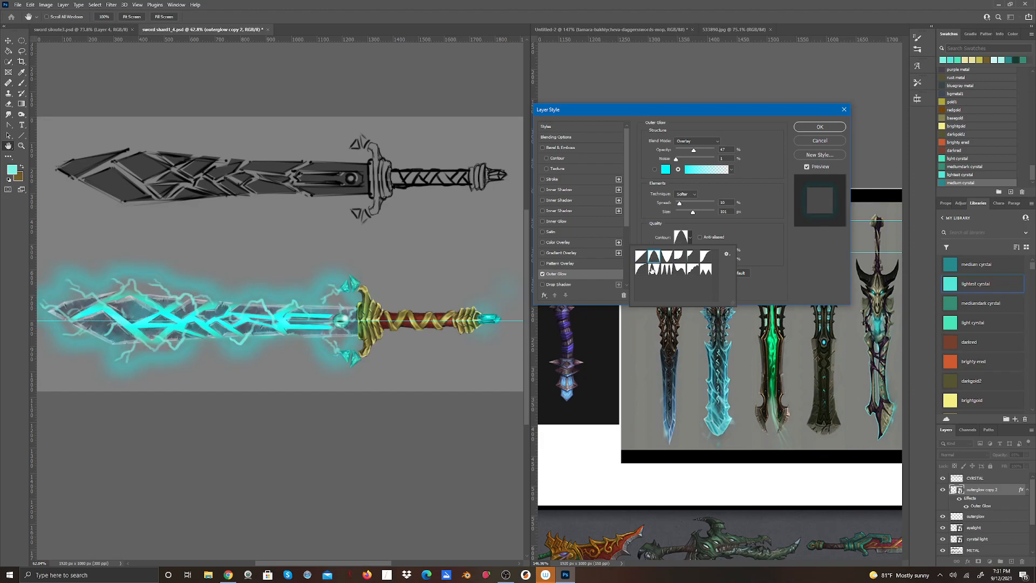
left_click(643, 272)
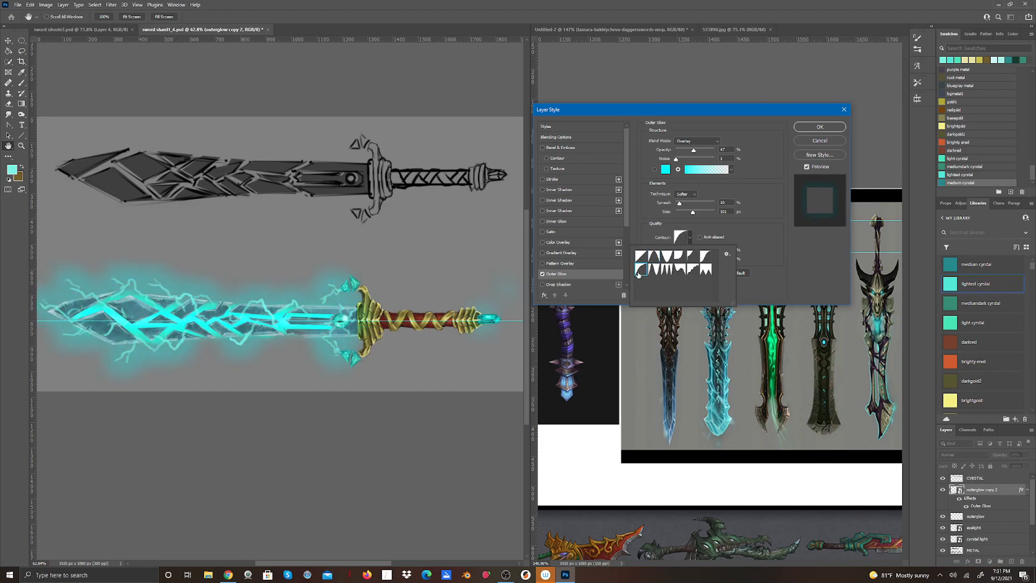
left_click(654, 271)
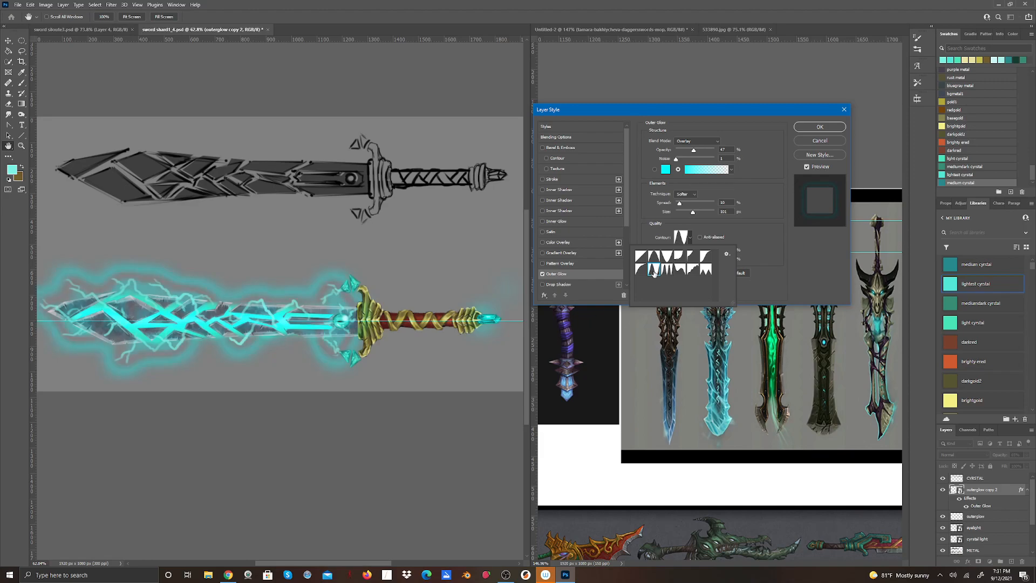
left_click(667, 271)
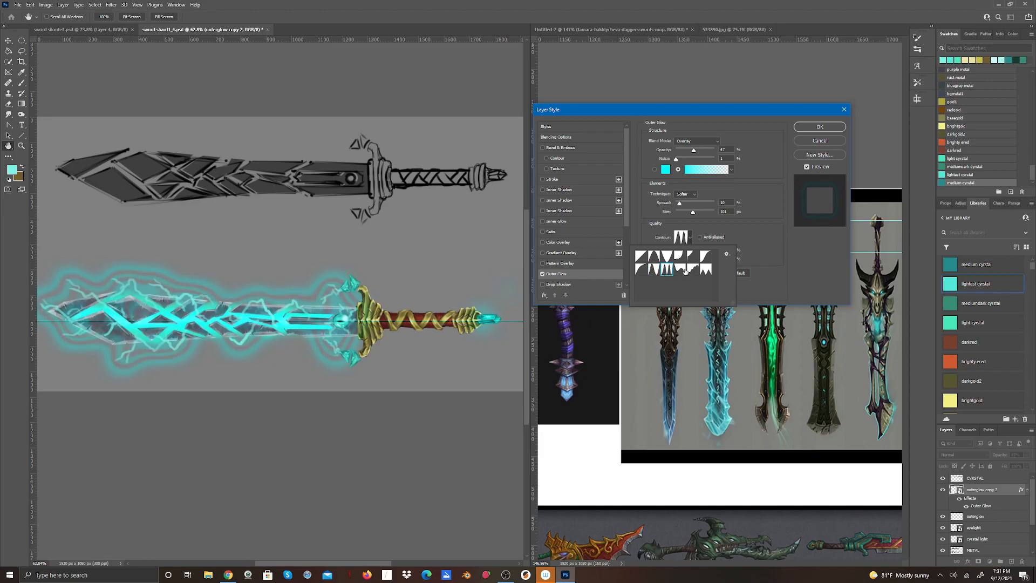
left_click(681, 271)
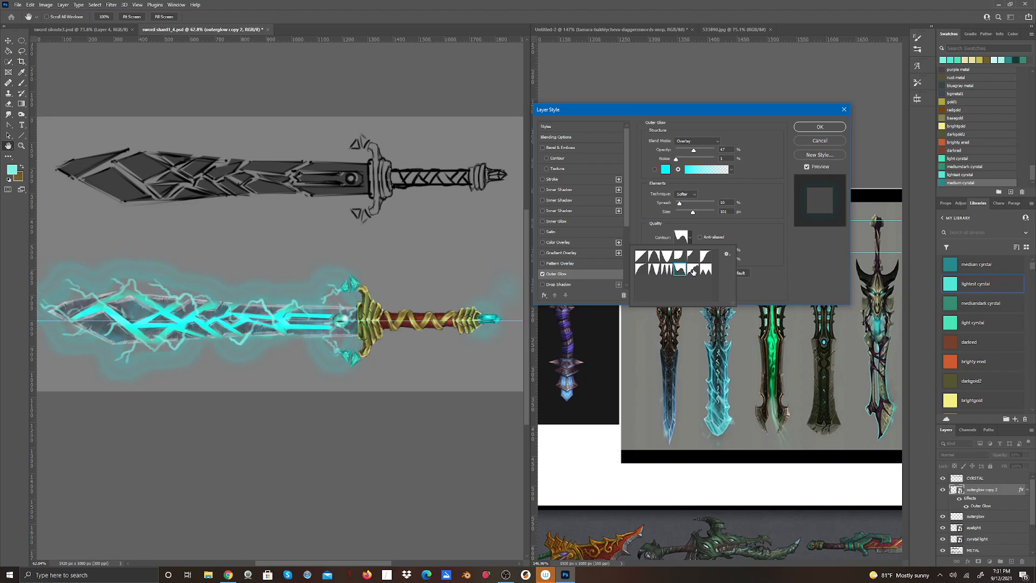
left_click(694, 270)
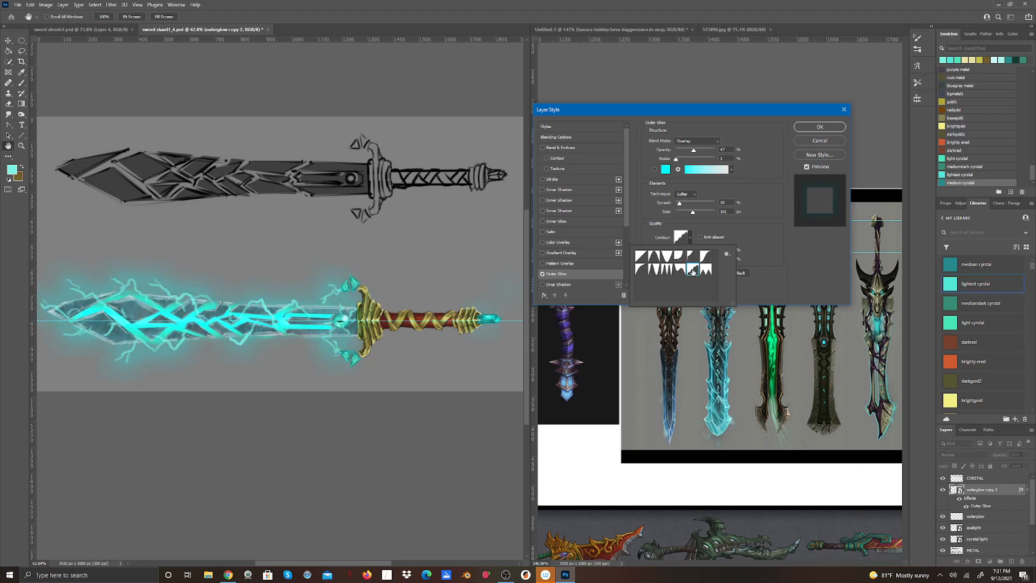
left_click(707, 271)
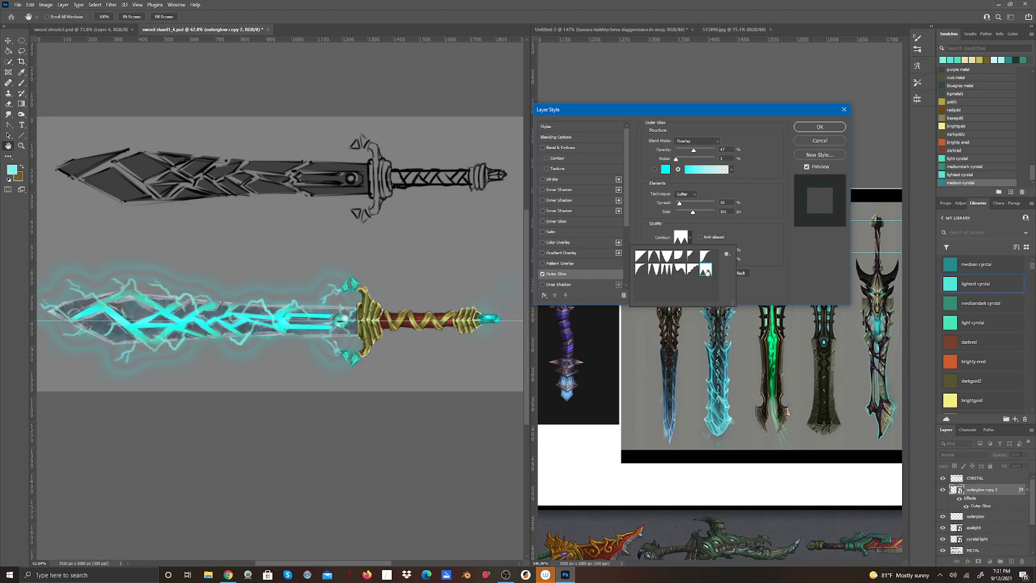
left_click(641, 258)
left_click(667, 256)
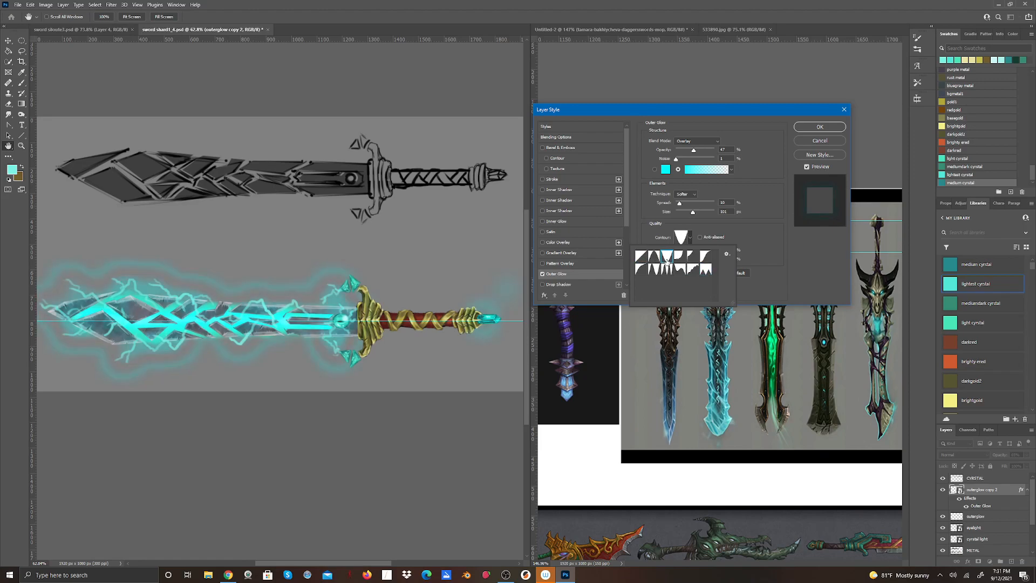
left_click(681, 257)
left_click(704, 256)
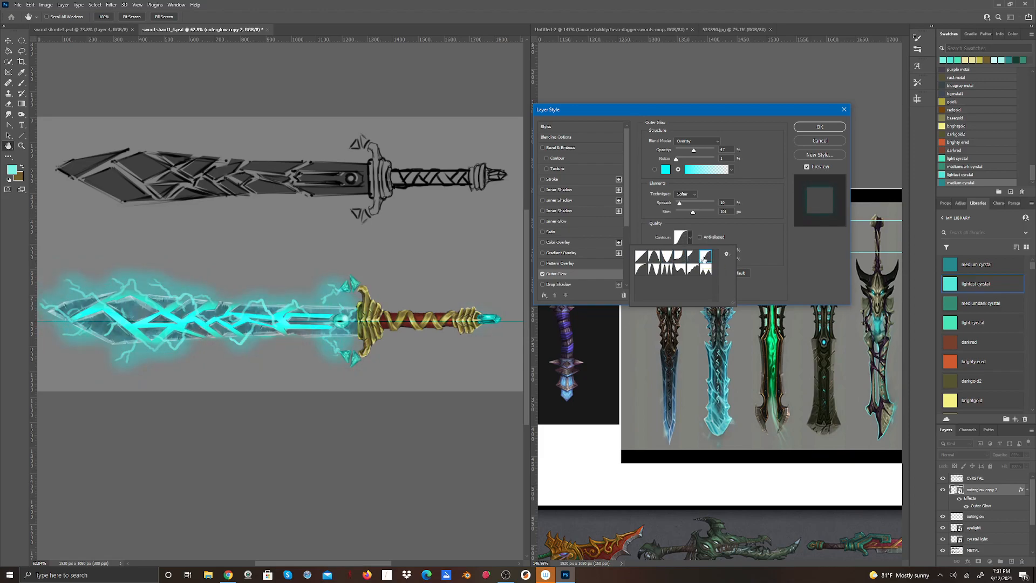
left_click(693, 270)
Add an Inner Glow effect to the outerglow copy 2 layer, using the Foreground to Transparent gradient preset.
left_click(544, 221)
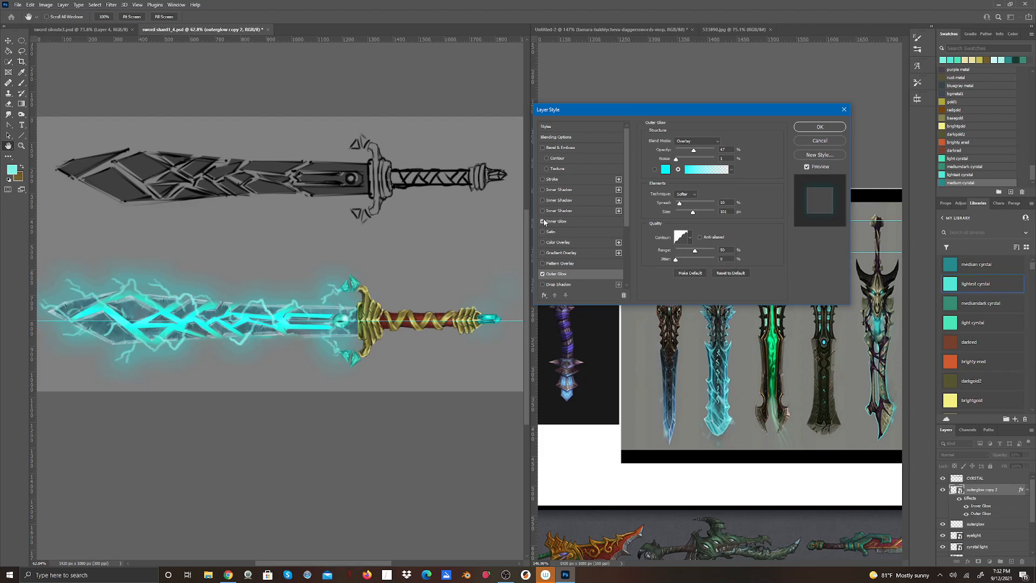
left_click(572, 222)
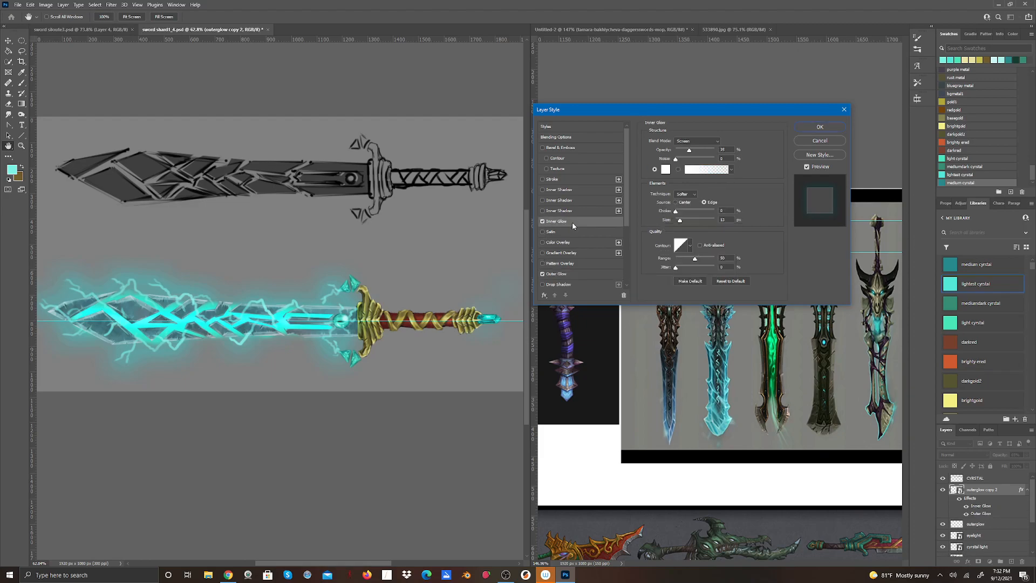
left_click(696, 171)
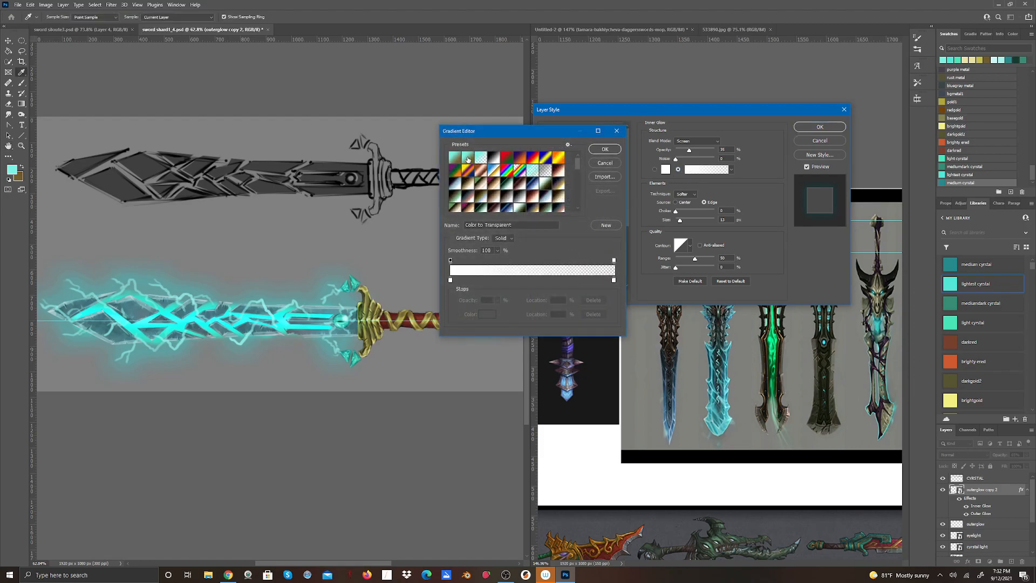
left_click(501, 172)
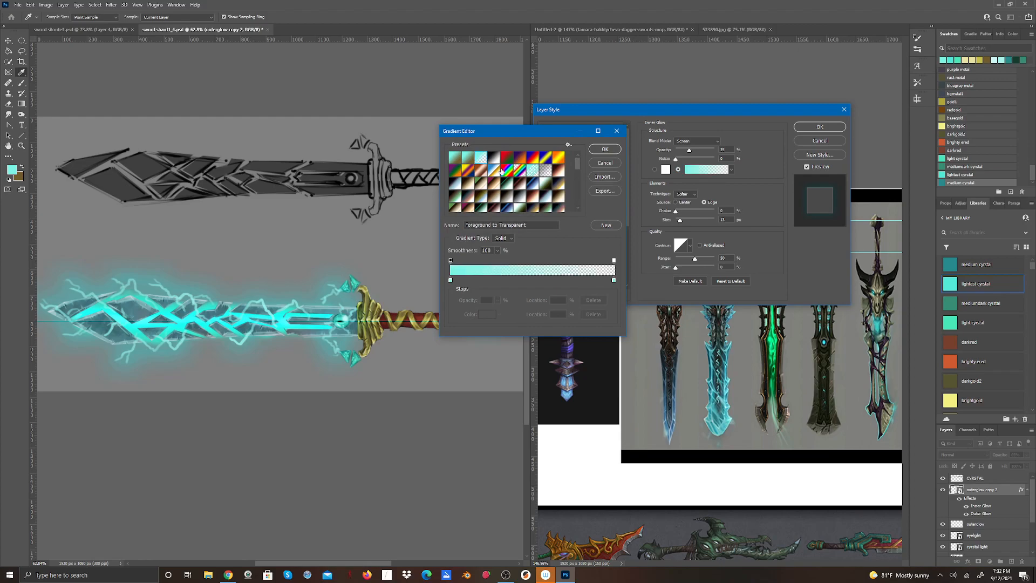
left_click(605, 149)
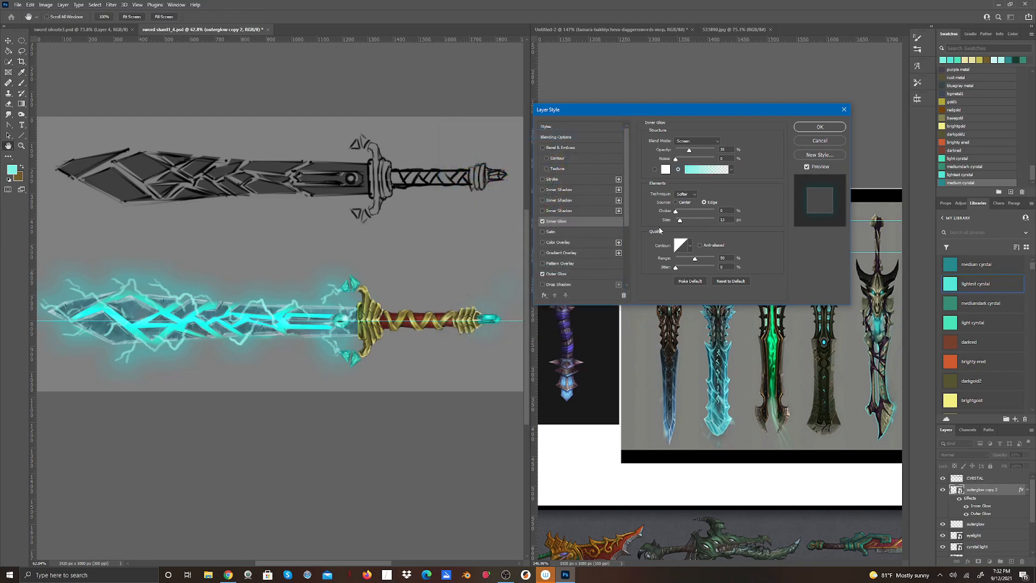
Set the Inner Glow's contour to the rounded stair-step preset and apply the layer style.
left_click(689, 247)
left_click(691, 278)
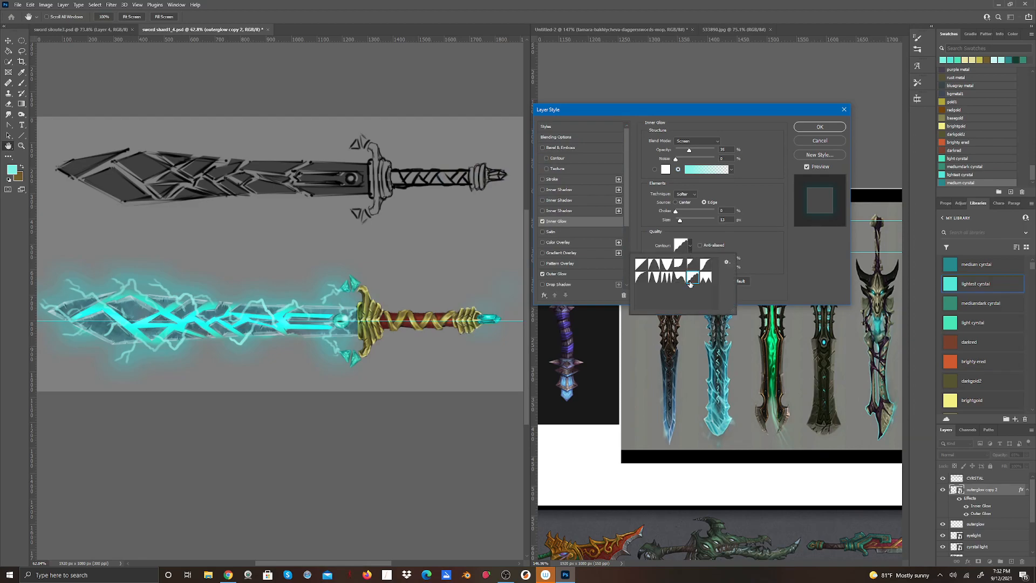
left_click(814, 127)
left_click(815, 127)
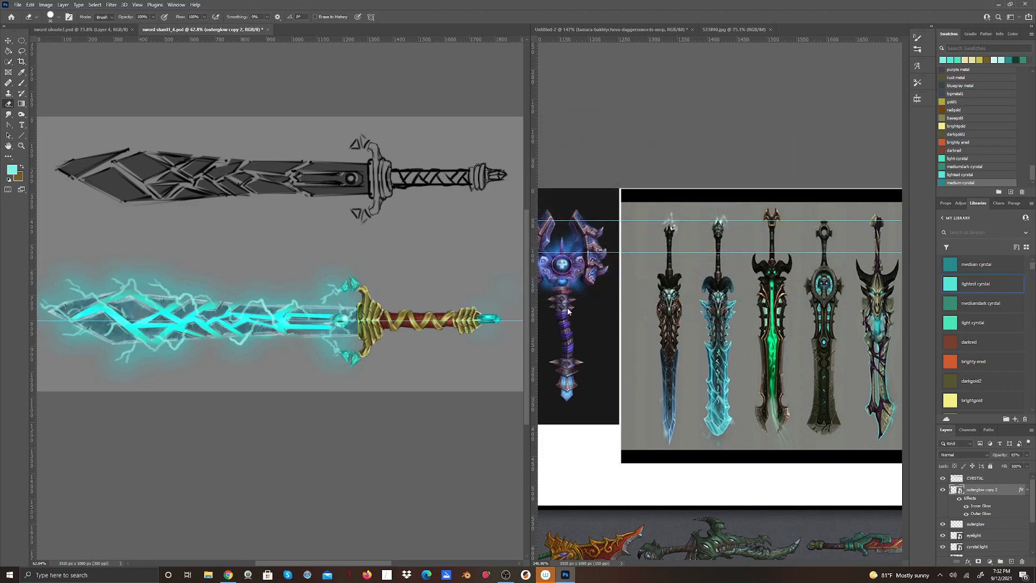
Check the whole sword's glow, then try opacities from 0% to 100% on outerglow copy 2 and settle slightly above half.
scroll(248, 341, "down", 2)
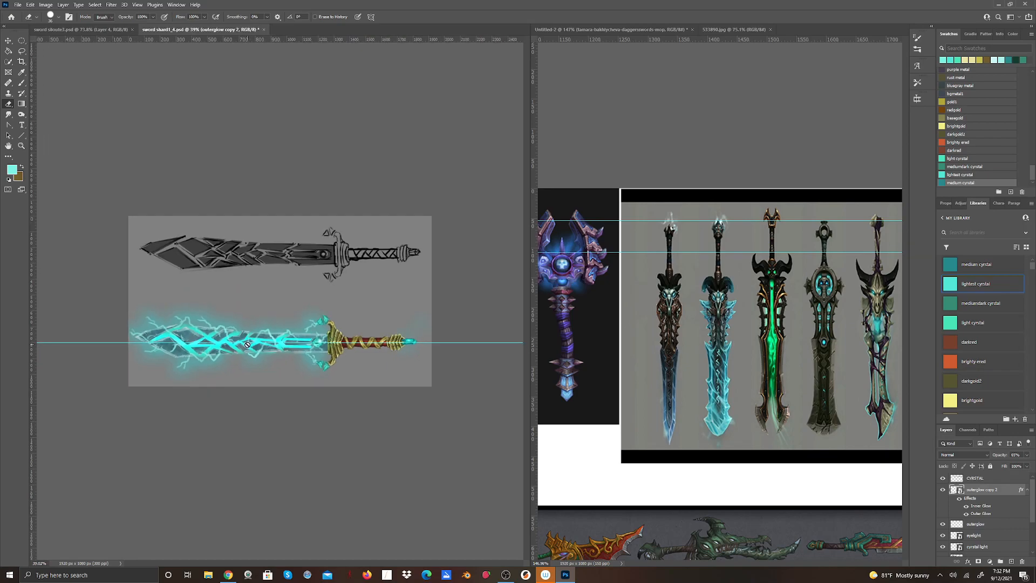
scroll(274, 415, "up", 2)
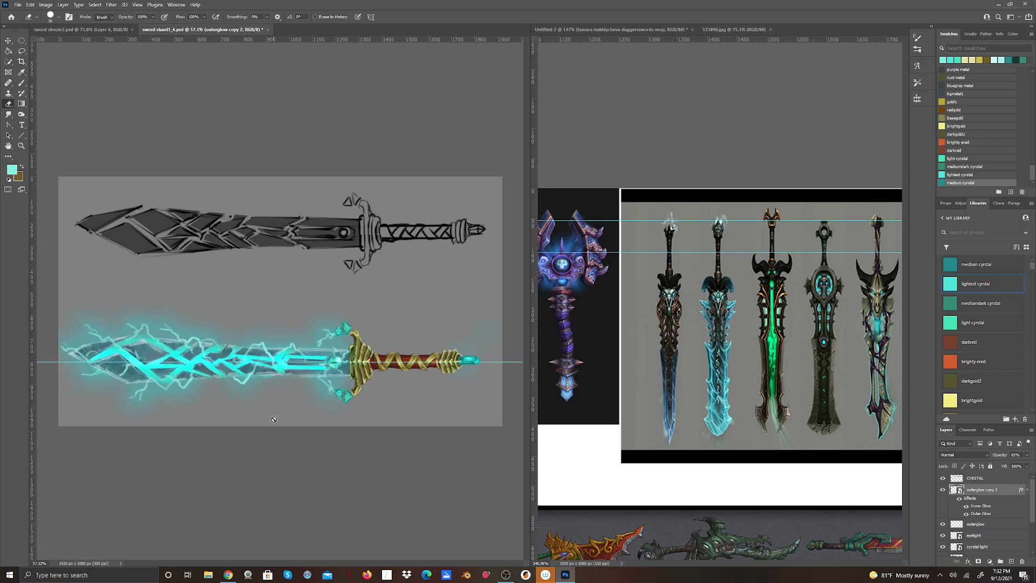
scroll(275, 419, "down", 1)
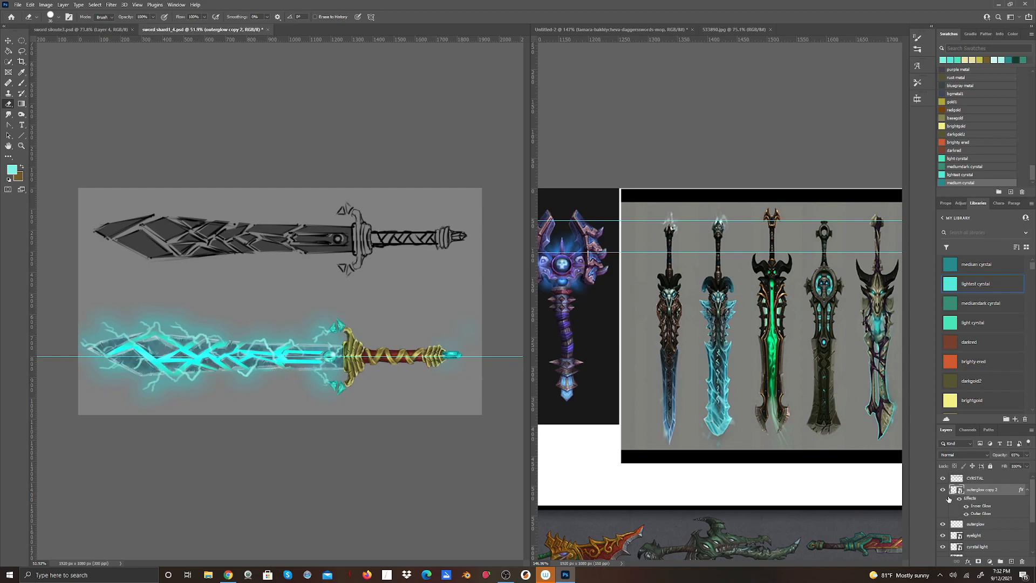
left_click(1028, 455)
left_click_drag(1019, 465, 1034, 465)
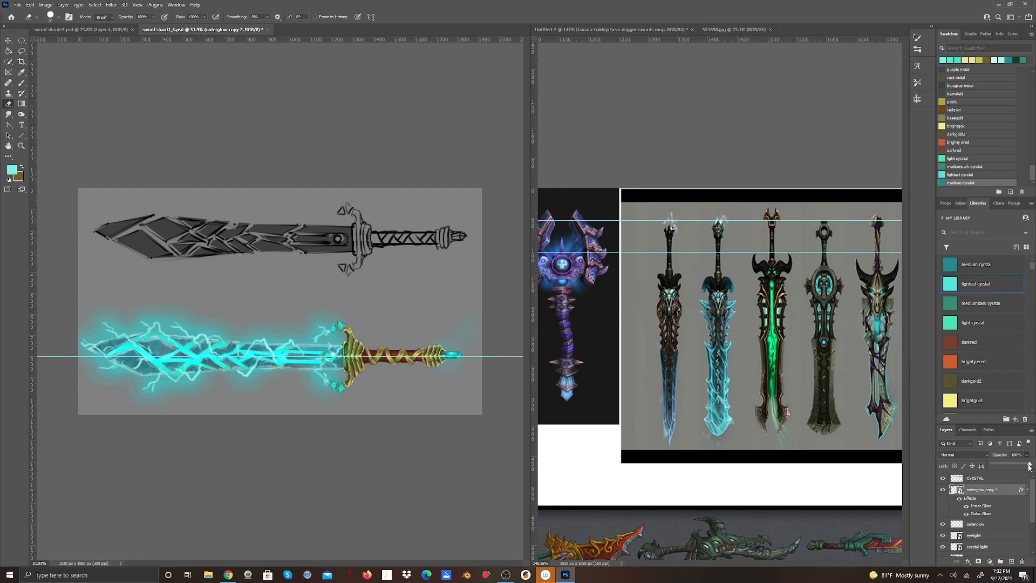
left_click_drag(1028, 465, 990, 478)
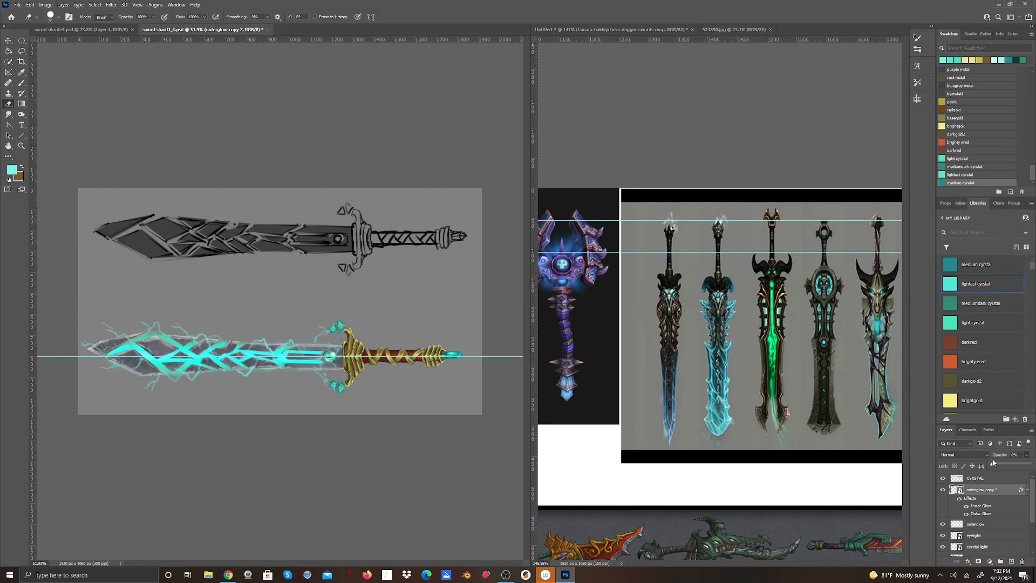
left_click_drag(993, 464, 1015, 470)
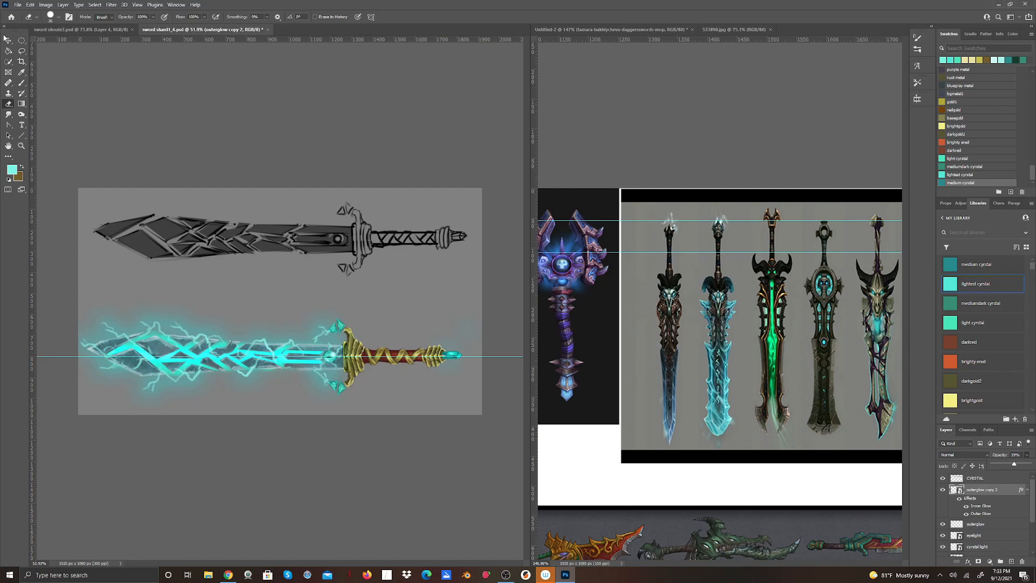
Save the document as a new Photoshop file named sword shard1_5 in the DEMO folder.
left_click(18, 5)
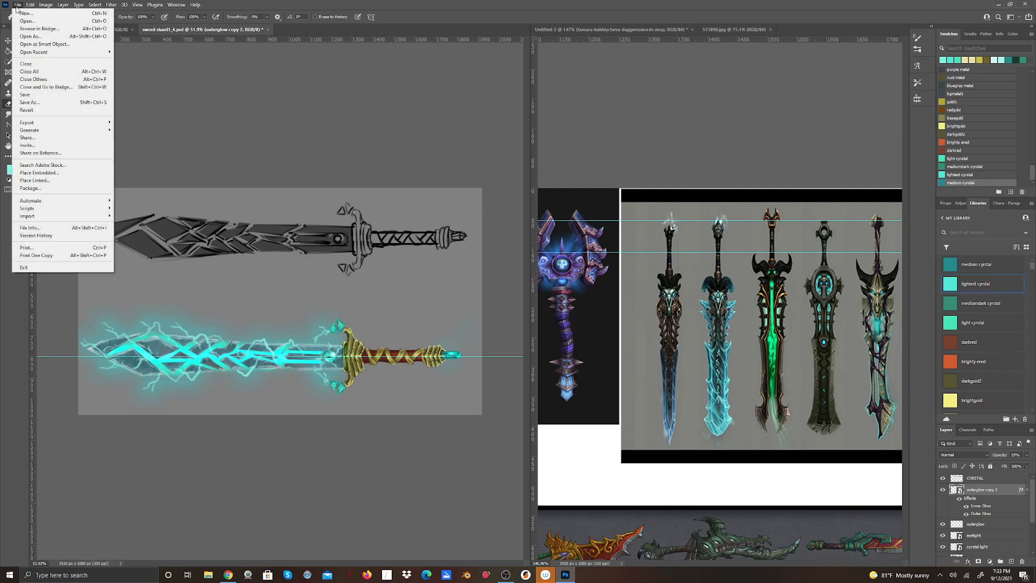
left_click(30, 102)
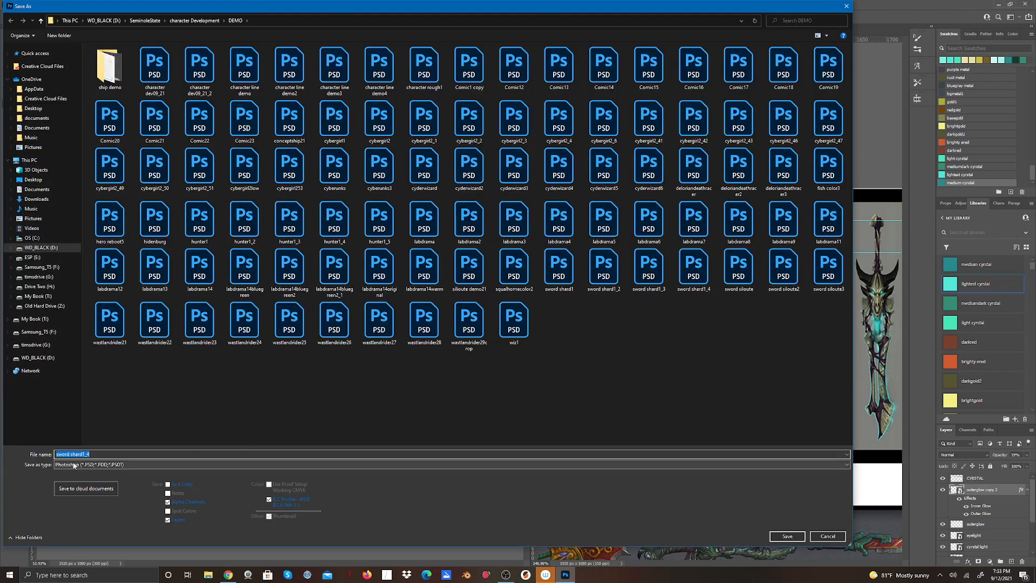
left_click_drag(87, 453, 100, 453)
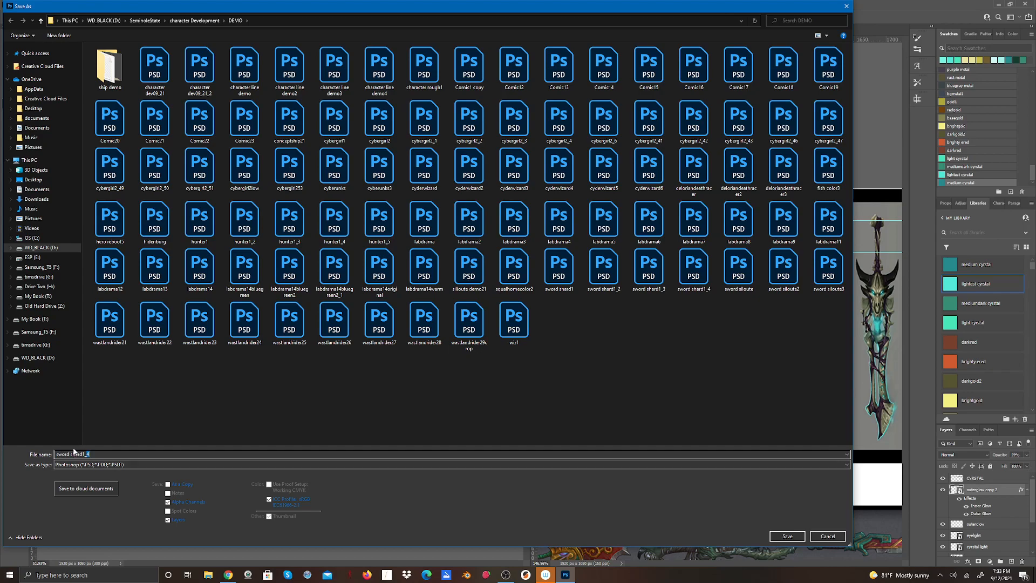
left_click(797, 538)
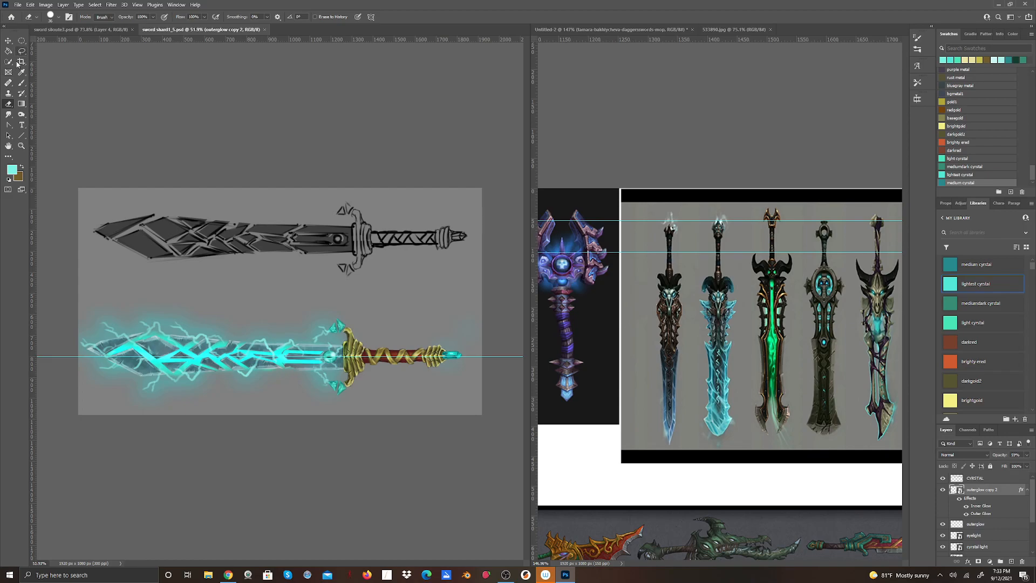
Select the lower half of the canvas around the painted sword with the Rectangular Marquee tool.
left_click(23, 41)
right_click(23, 43)
left_click(41, 45)
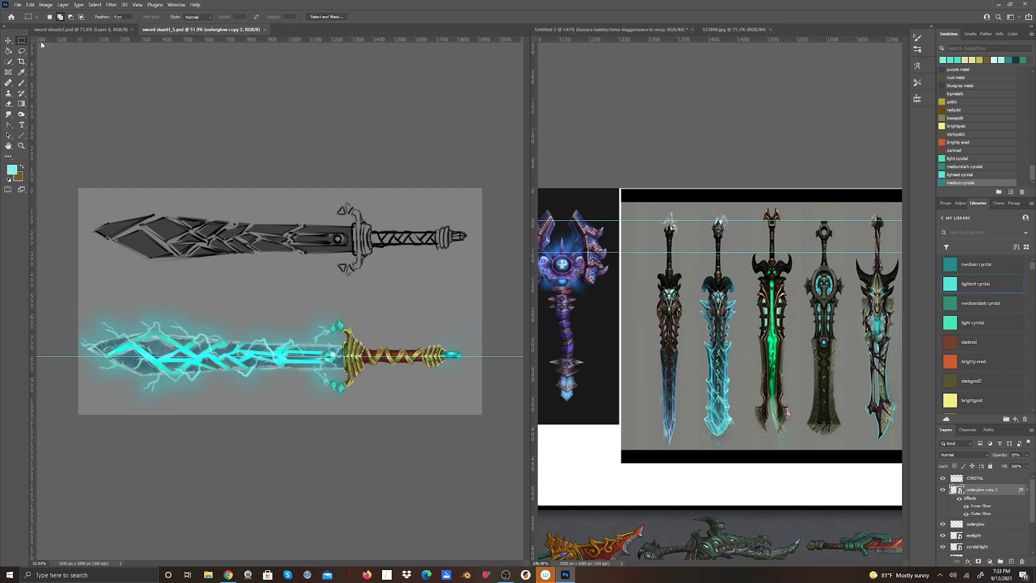
left_click_drag(74, 292, 486, 415)
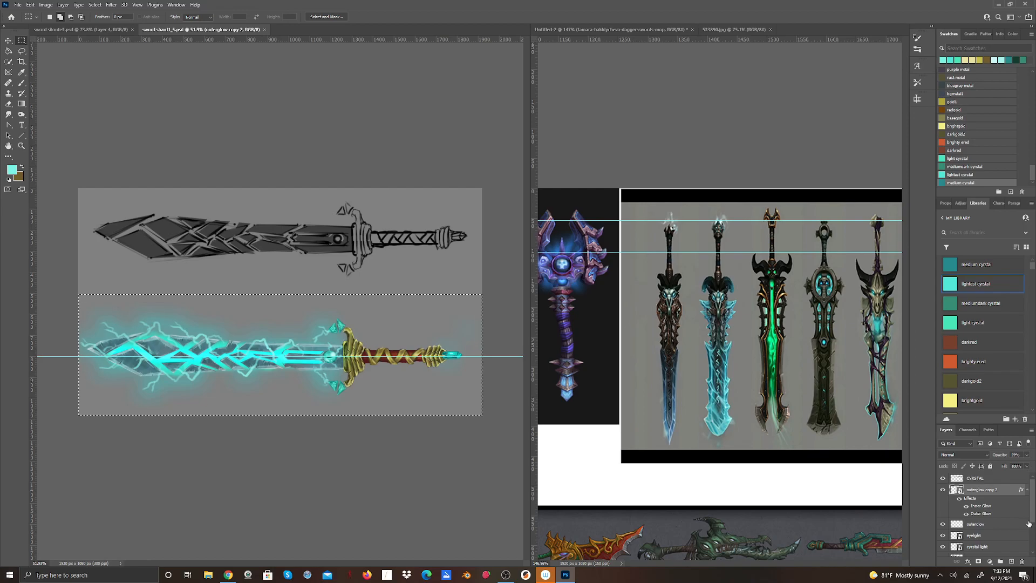
Create a new layer directly above Layer 2 and name it backplat.
left_click_drag(1032, 513, 1033, 545)
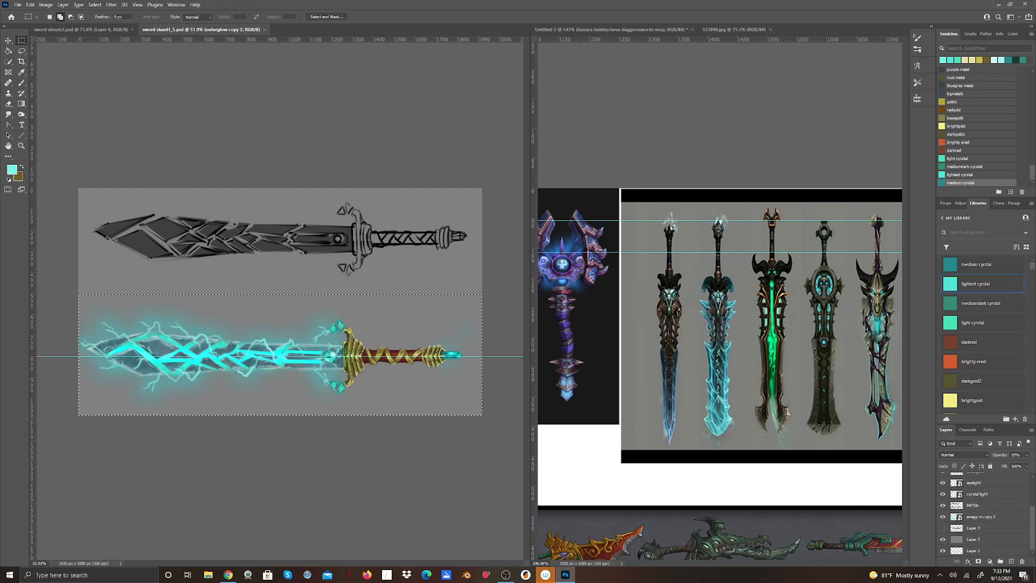
left_click(970, 539)
left_click(1013, 562)
double_click(970, 539)
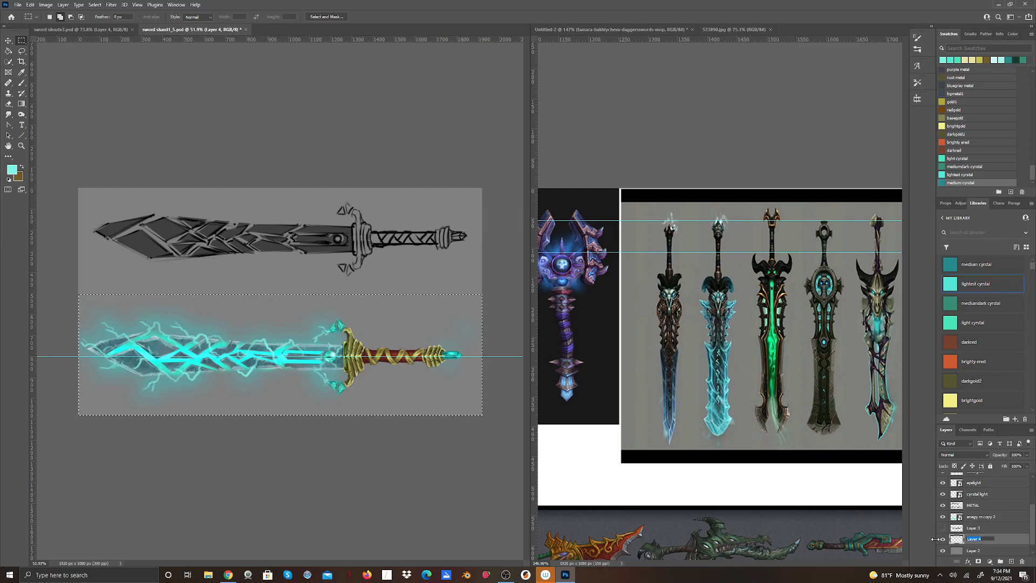
type("backplat")
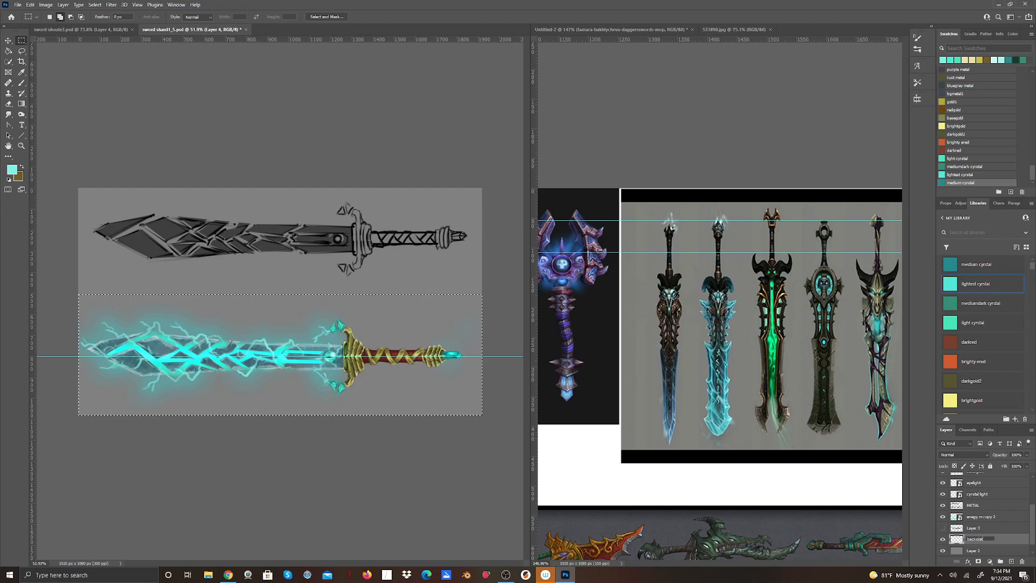
key("Return")
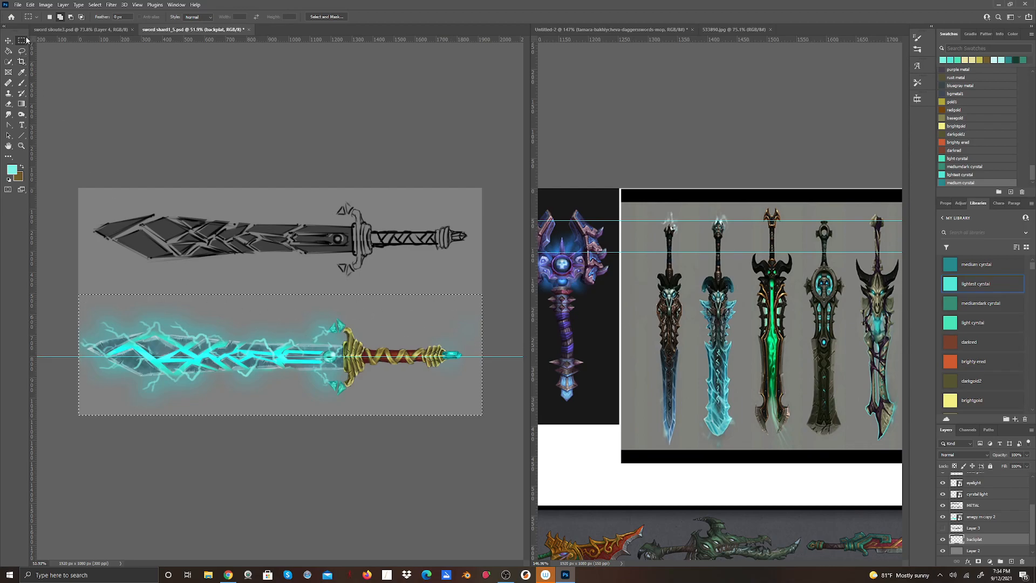
Fill the selected lower half of the canvas on the backplat layer with black at Normal mode and 100% opacity.
left_click(19, 4)
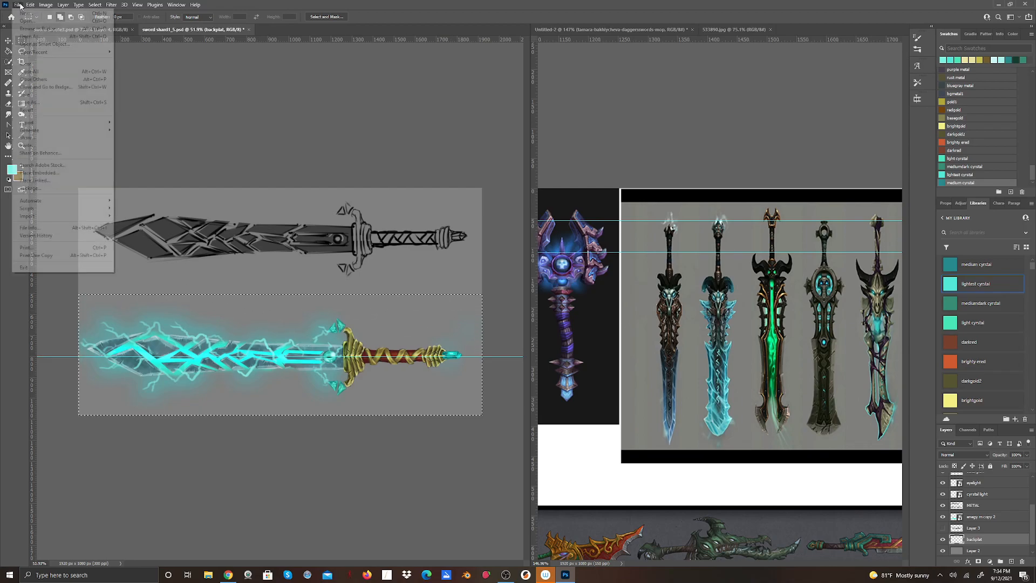
mouse_move(30, 9)
left_click(36, 131)
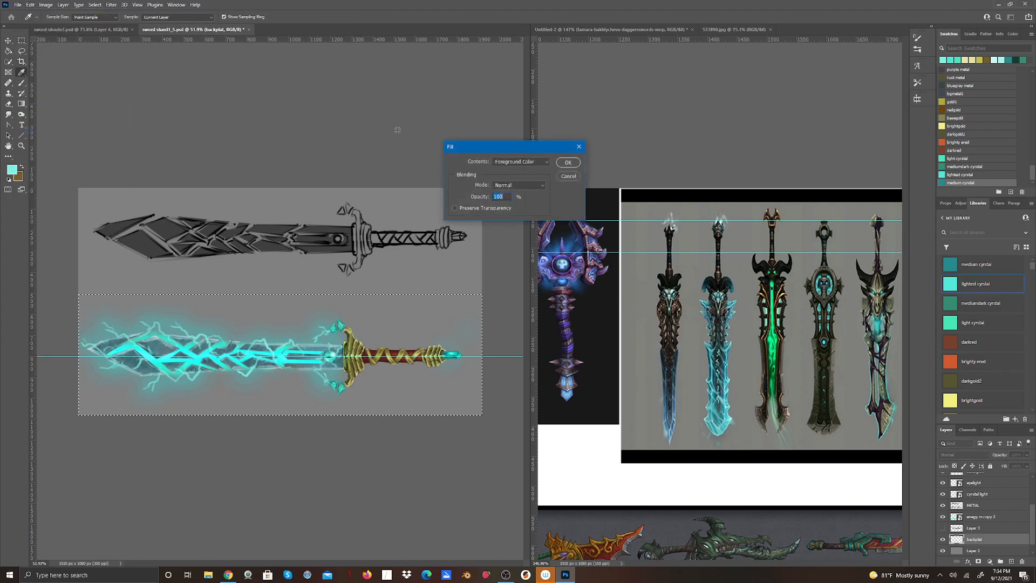
left_click(546, 162)
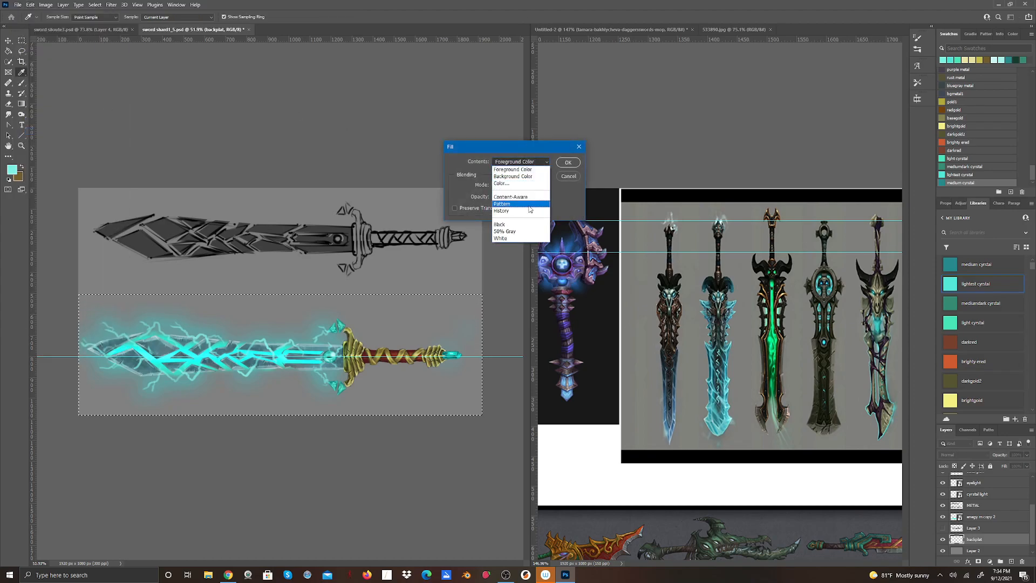
left_click(523, 226)
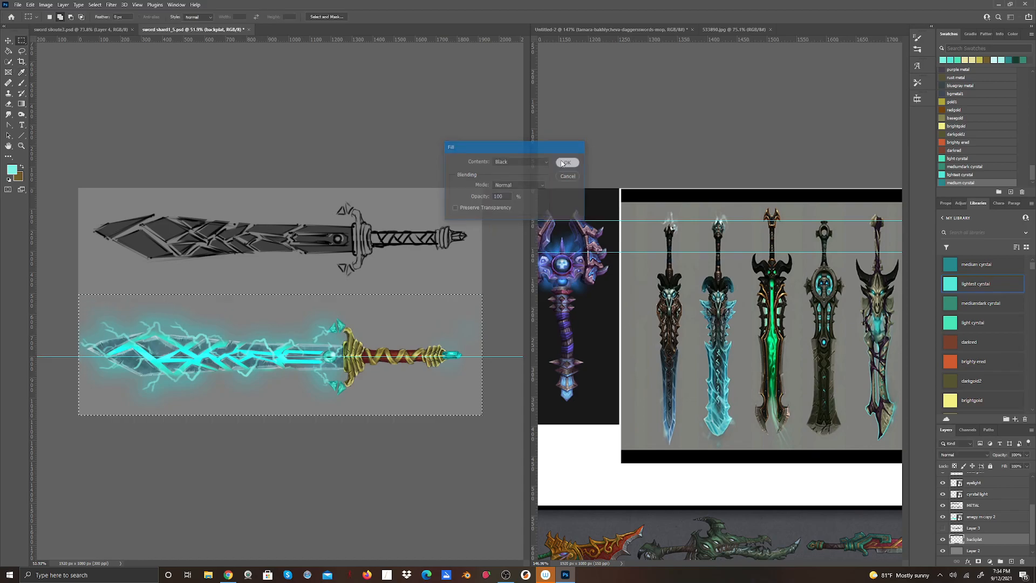
left_click(567, 163)
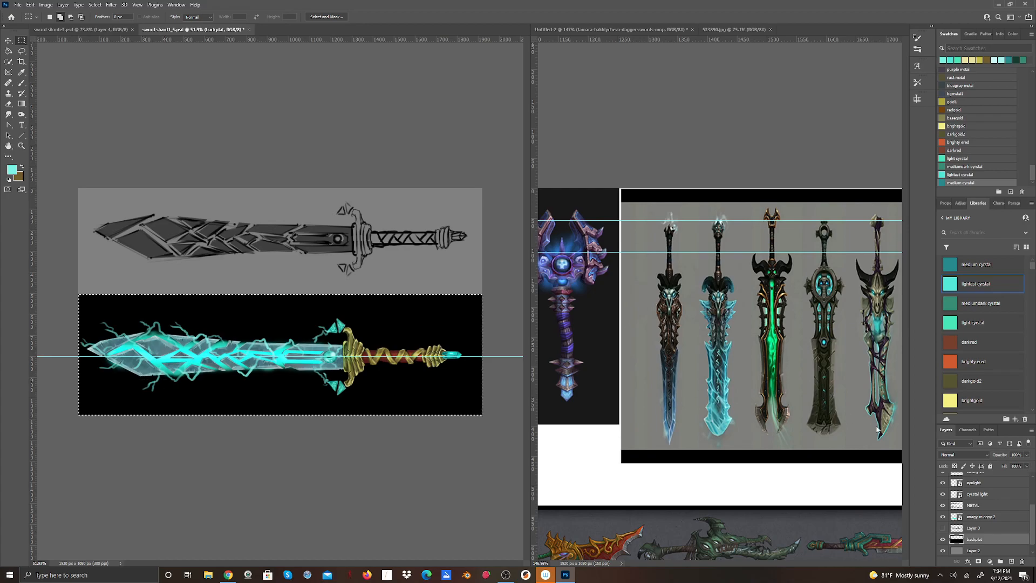
Try lower and higher opacities up to 100% on the outerglow copy 2 layer against the black backplate and settle on 45%.
left_click_drag(1034, 525, 1033, 503)
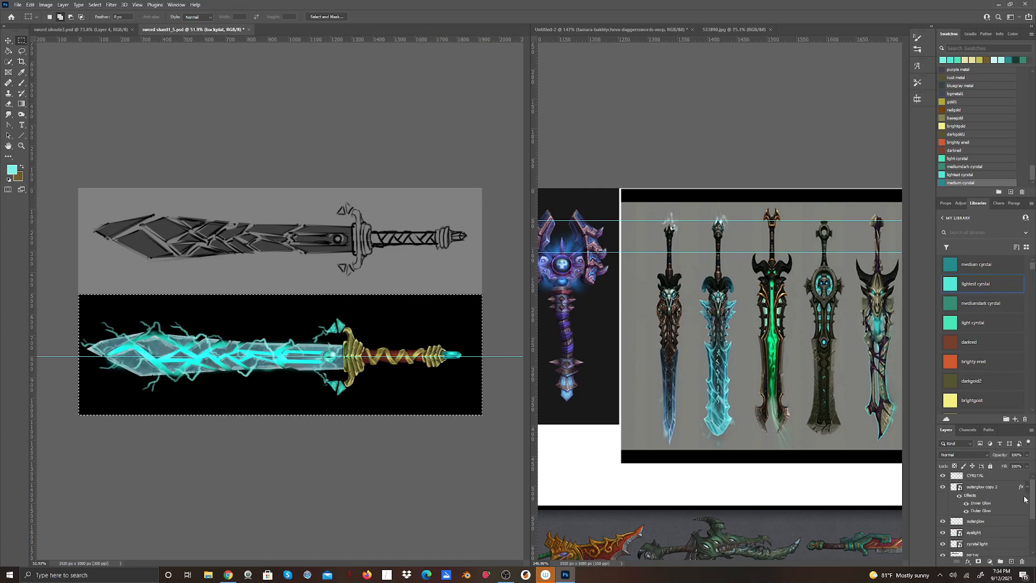
left_click(998, 493)
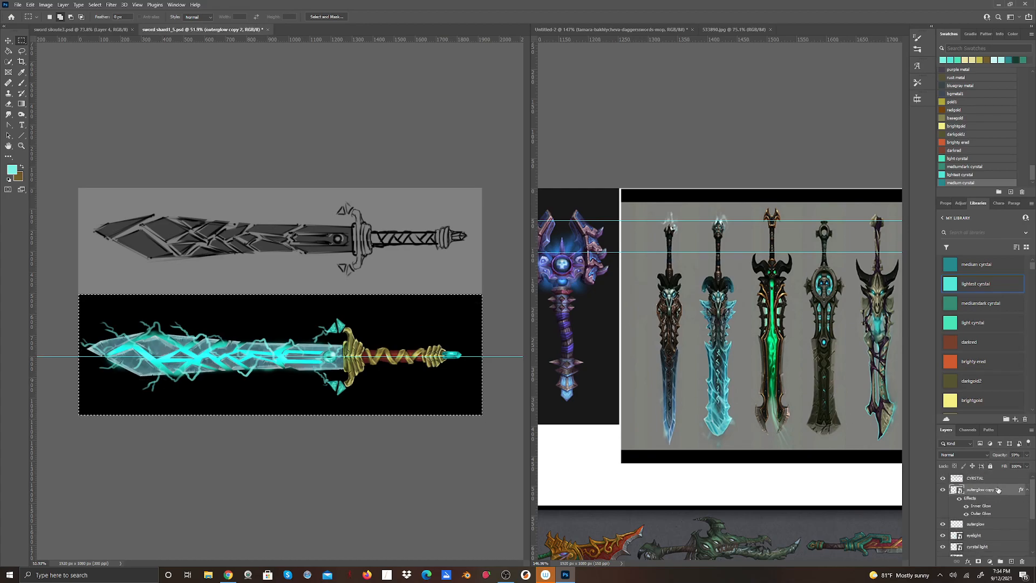
left_click(1026, 455)
left_click_drag(1016, 466, 1029, 475)
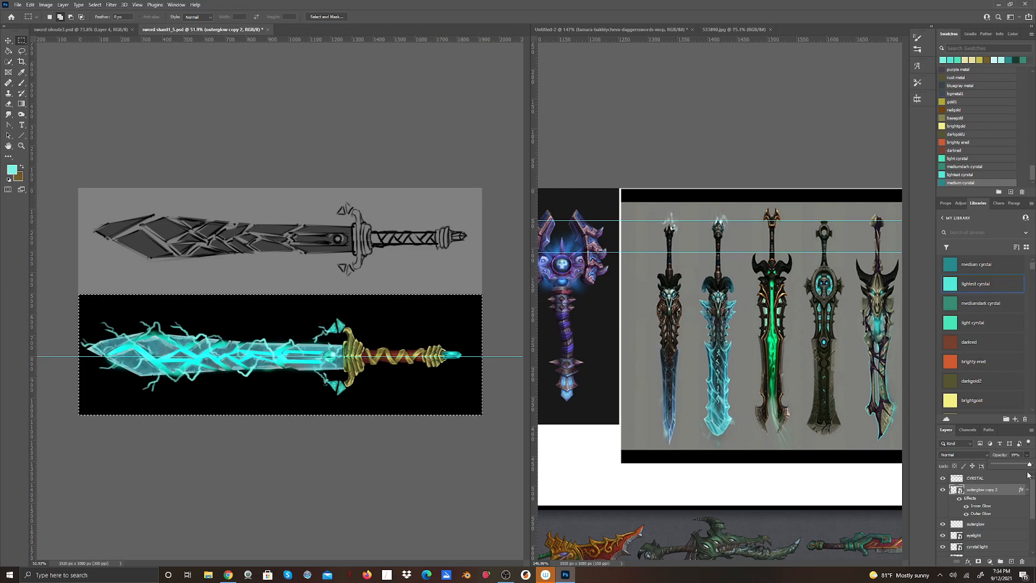
left_click_drag(1030, 465, 993, 486)
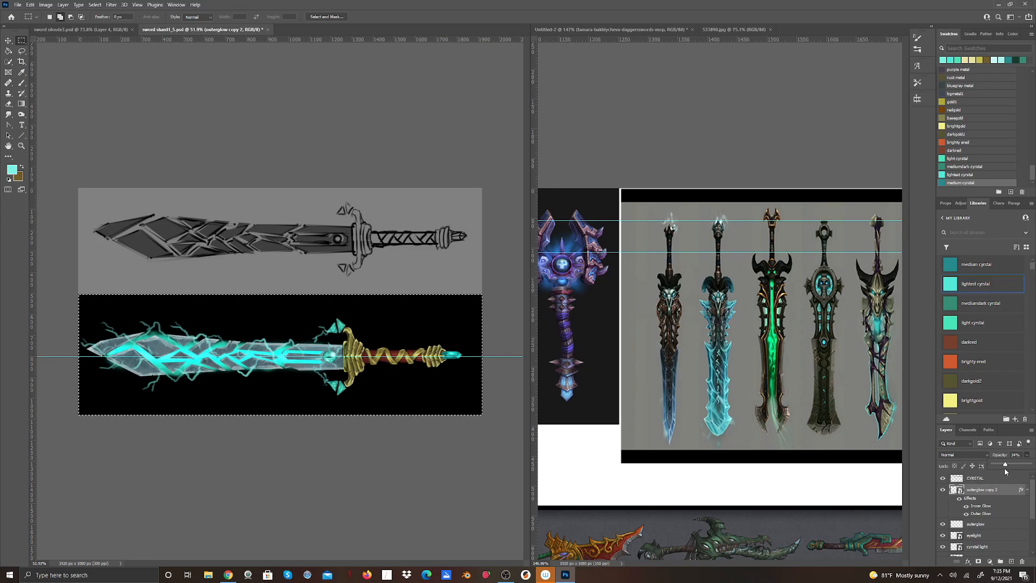
left_click_drag(1005, 468, 1013, 465)
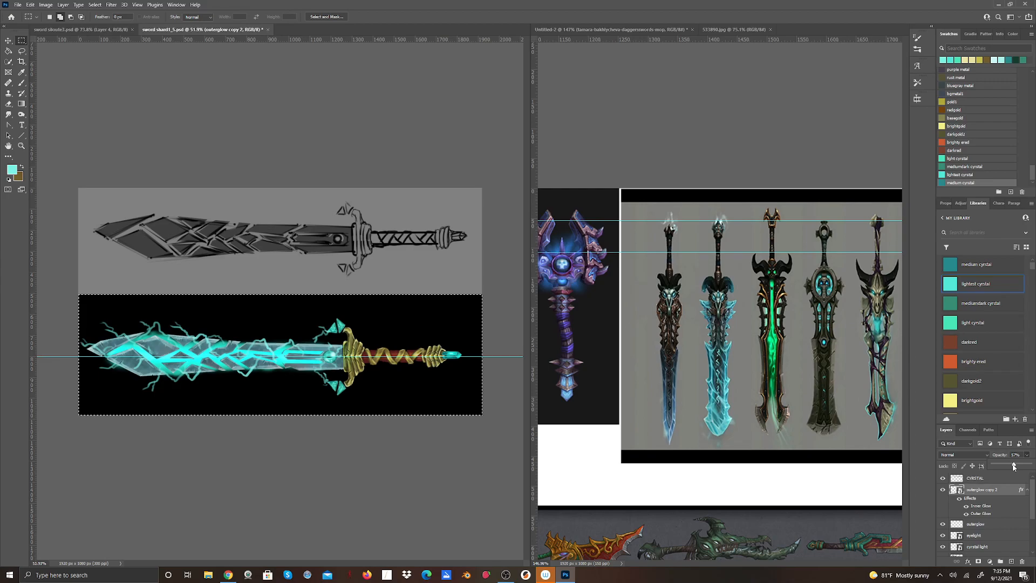
left_click_drag(1014, 465, 1034, 467)
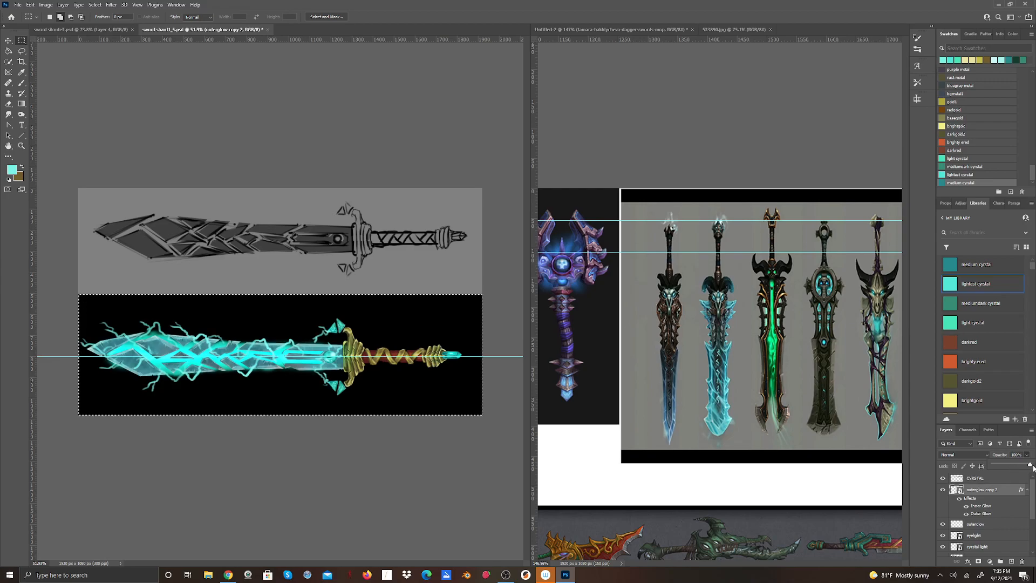
left_click_drag(1031, 466, 1016, 470)
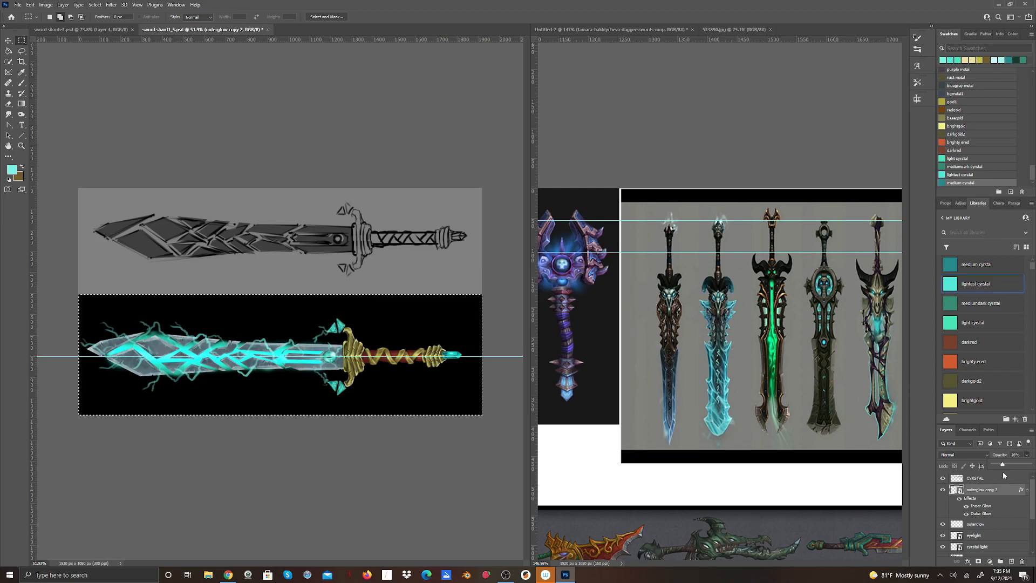
mouse_move(1002, 473)
left_mouse_down()
mouse_move(997, 464)
mouse_move(1009, 465)
left_mouse_up()
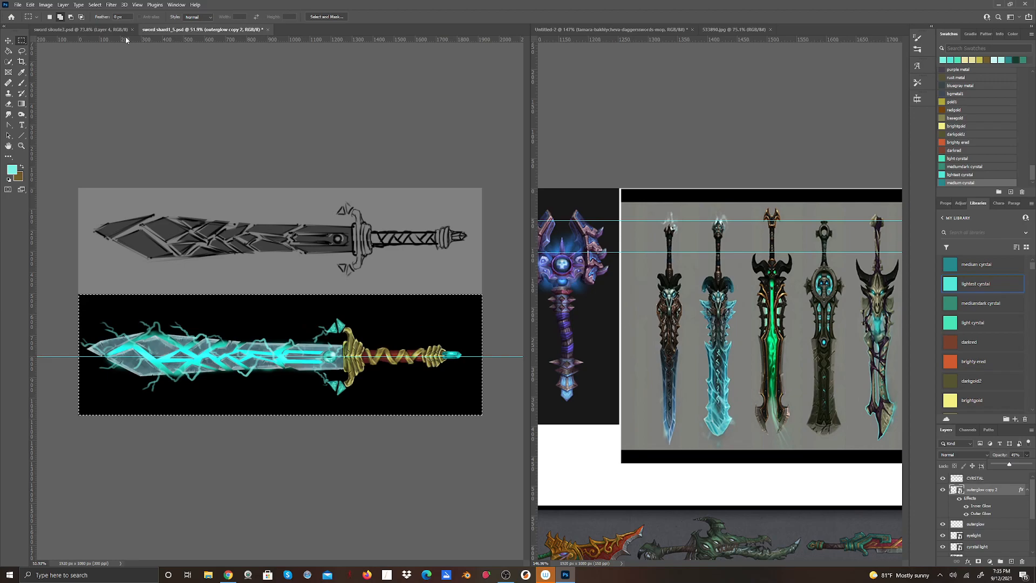
Deselect the lower half of the canvas and save the document.
left_click(93, 5)
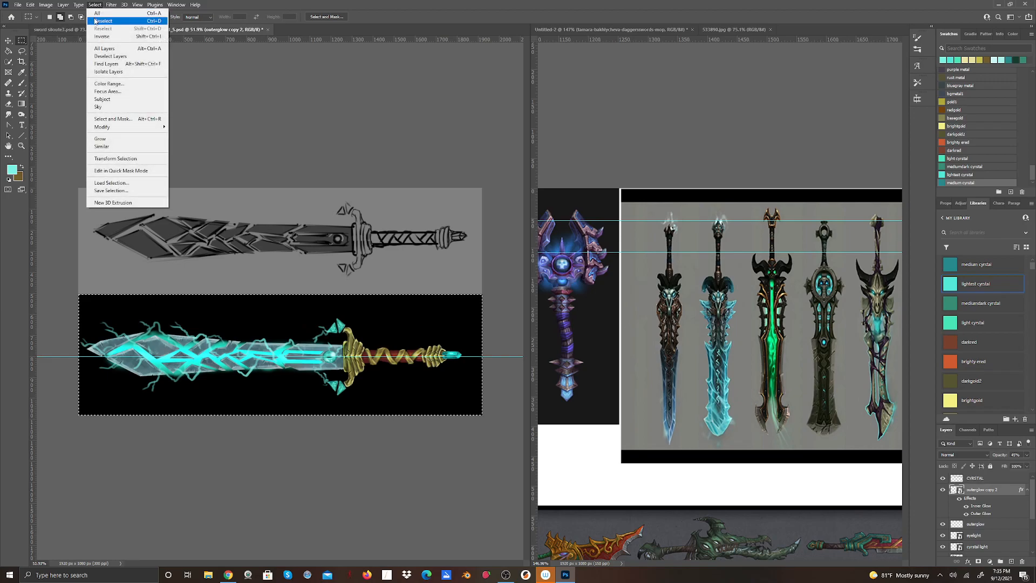
left_click(103, 21)
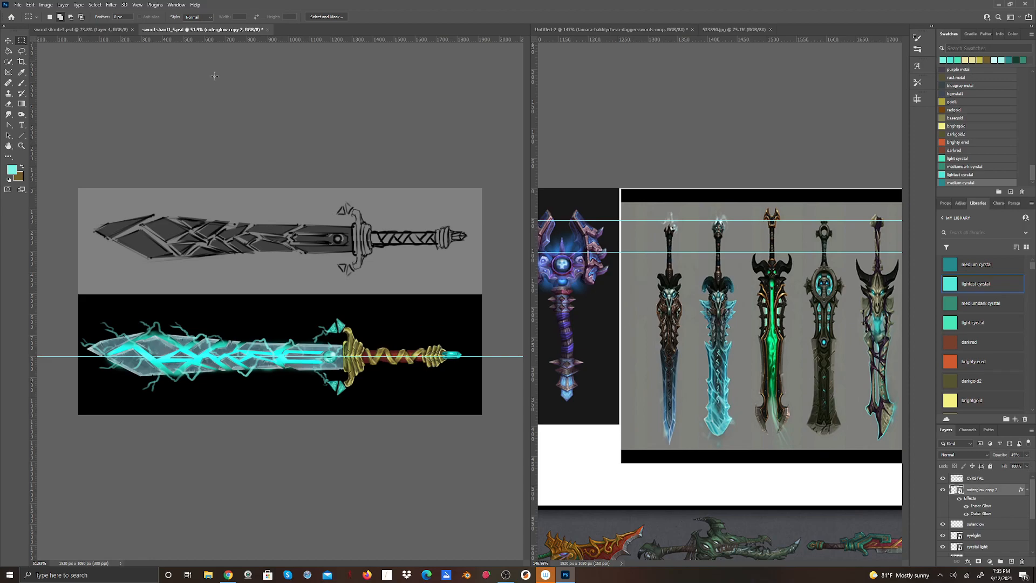
left_click(17, 4)
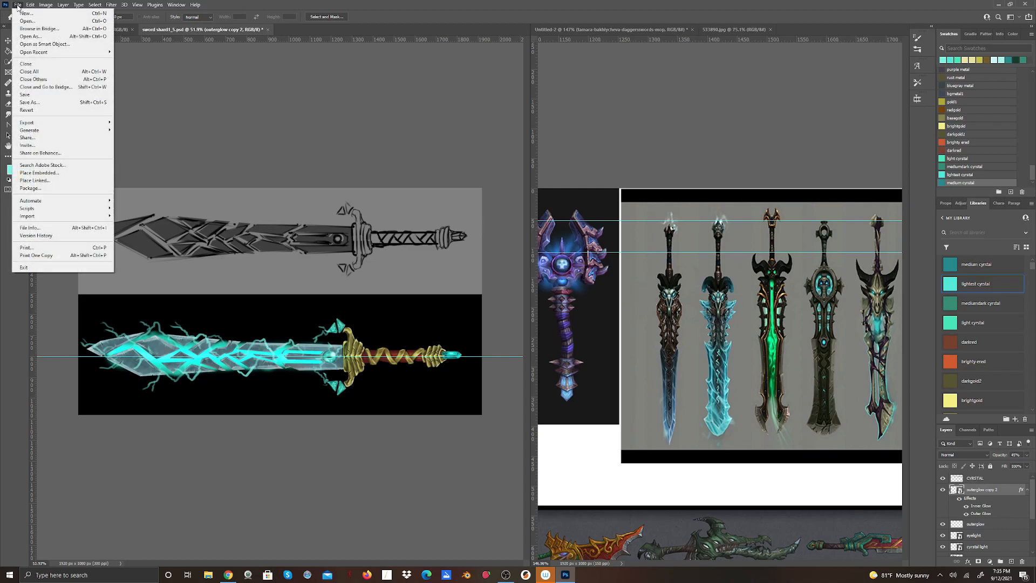
left_click(47, 95)
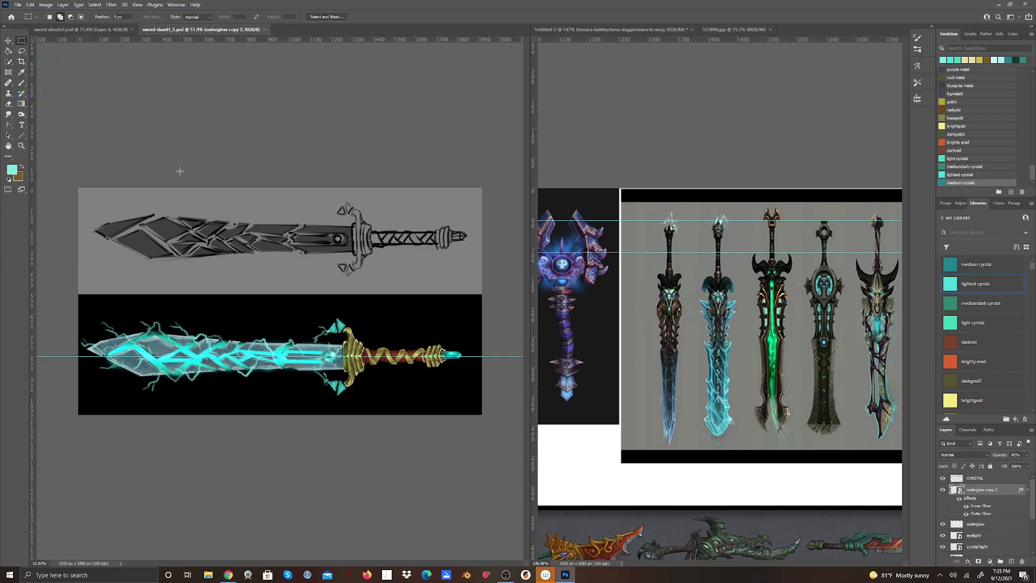